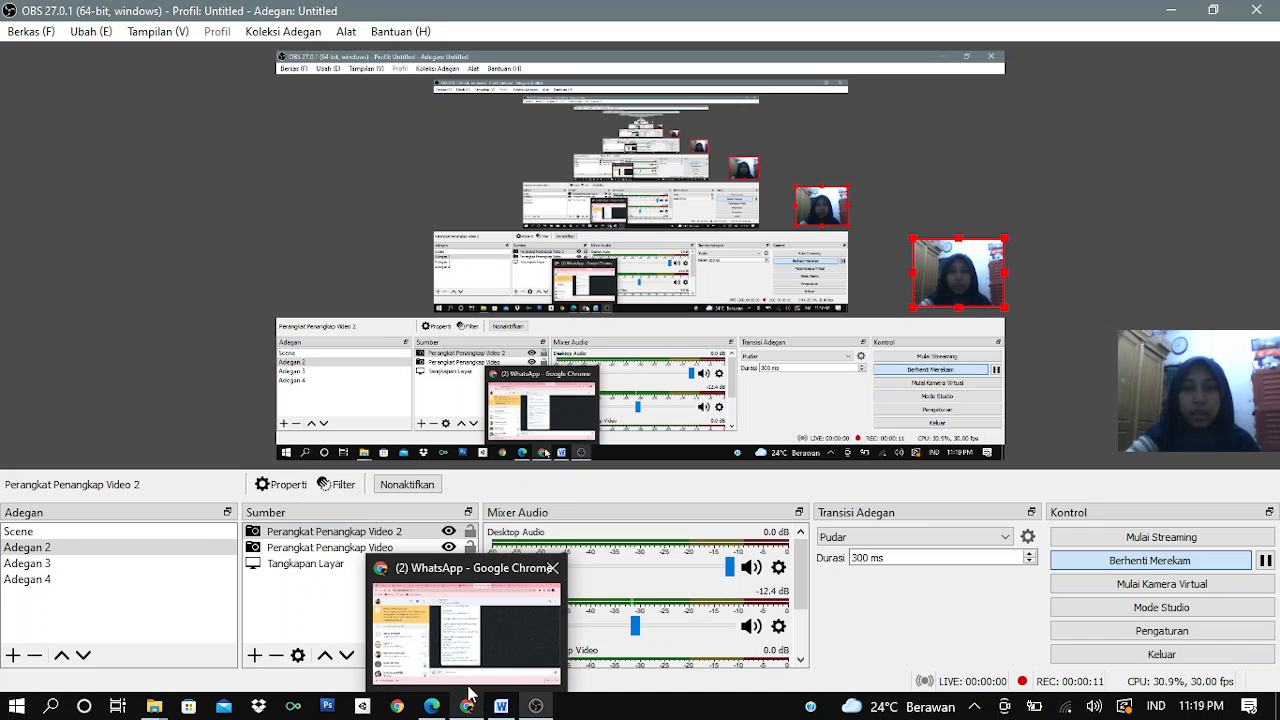
# Switch to Chrome, load animaker.com in a new tab and continue from its home page to creating a first video
pyautogui.click(469, 692)
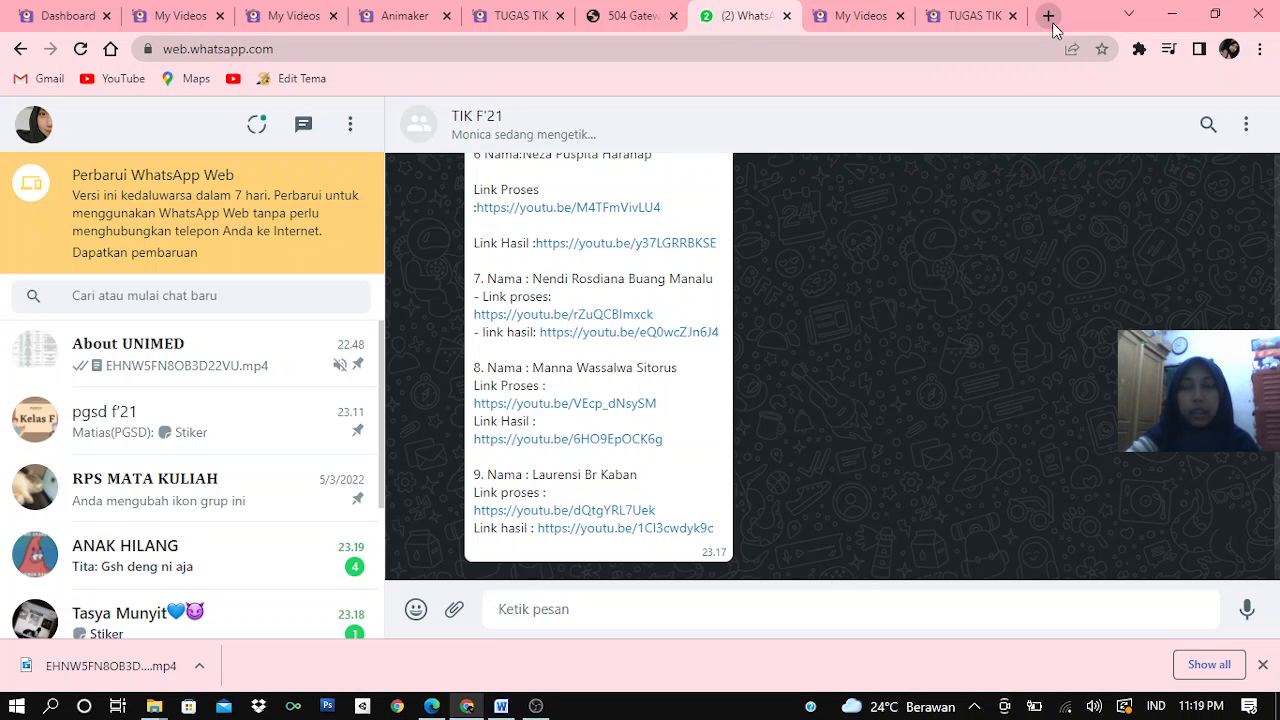
pyautogui.click(1049, 17)
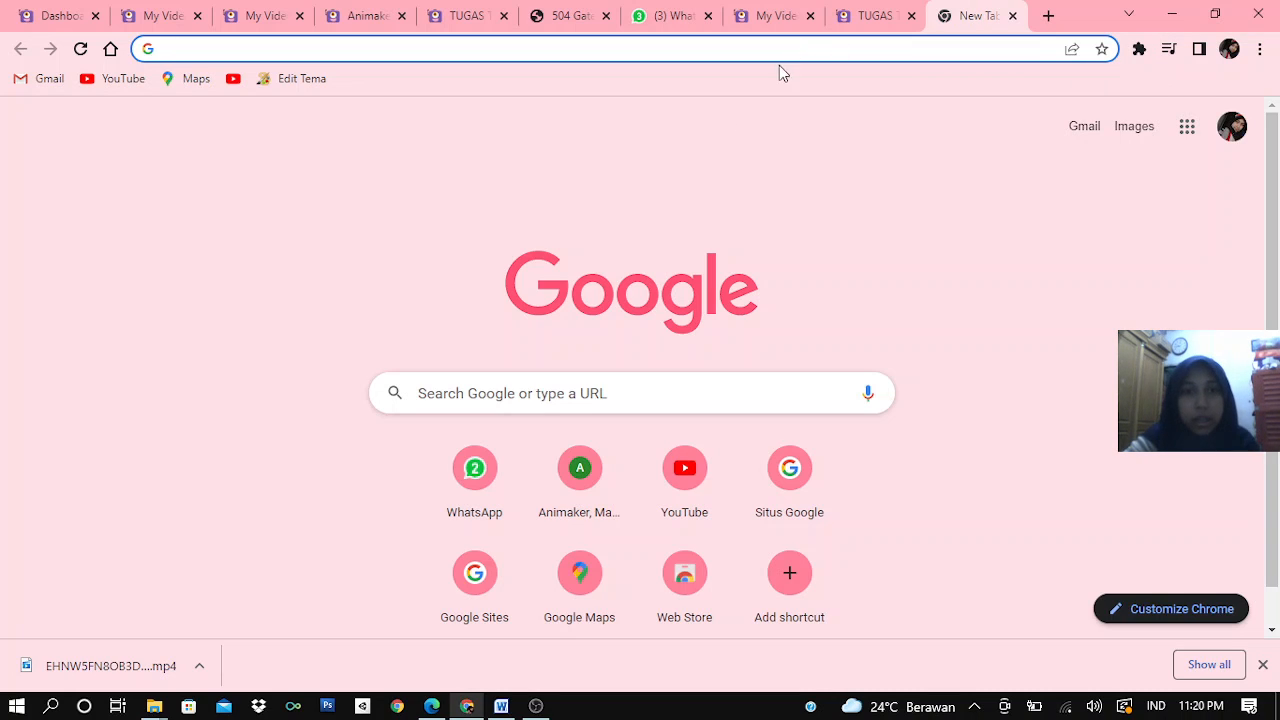
pyautogui.click(523, 393)
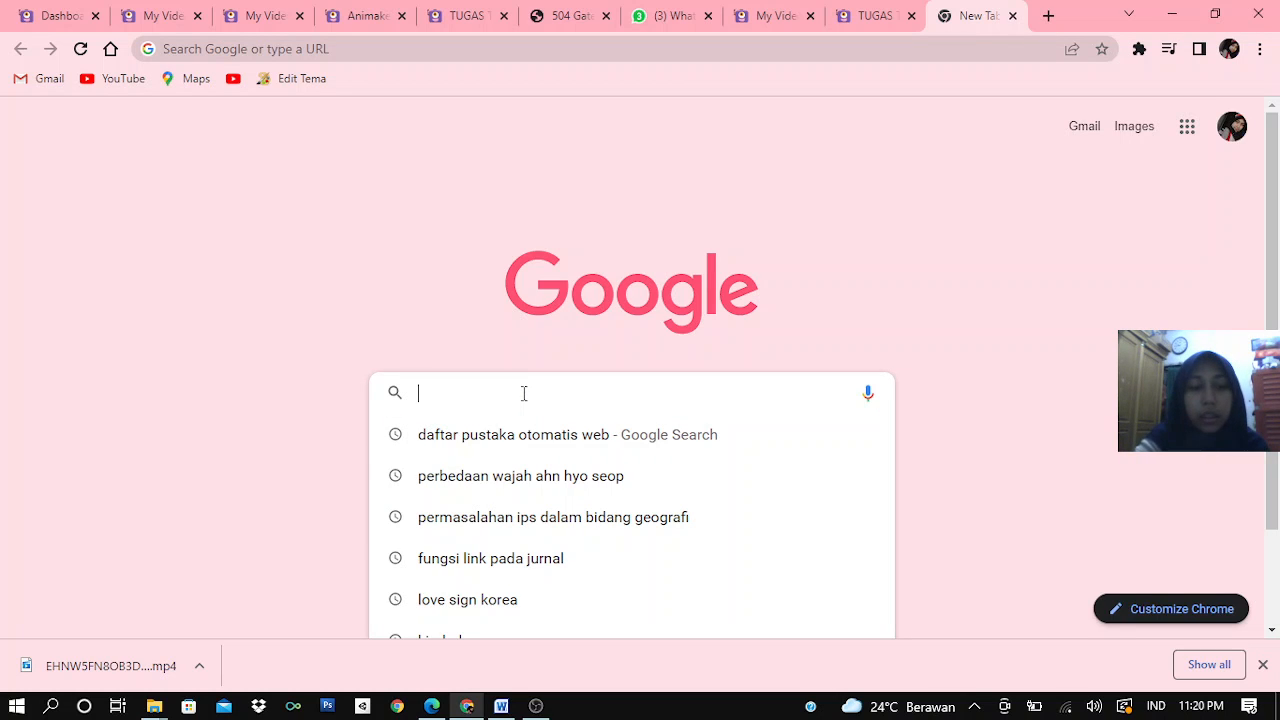
pyautogui.write('anima')
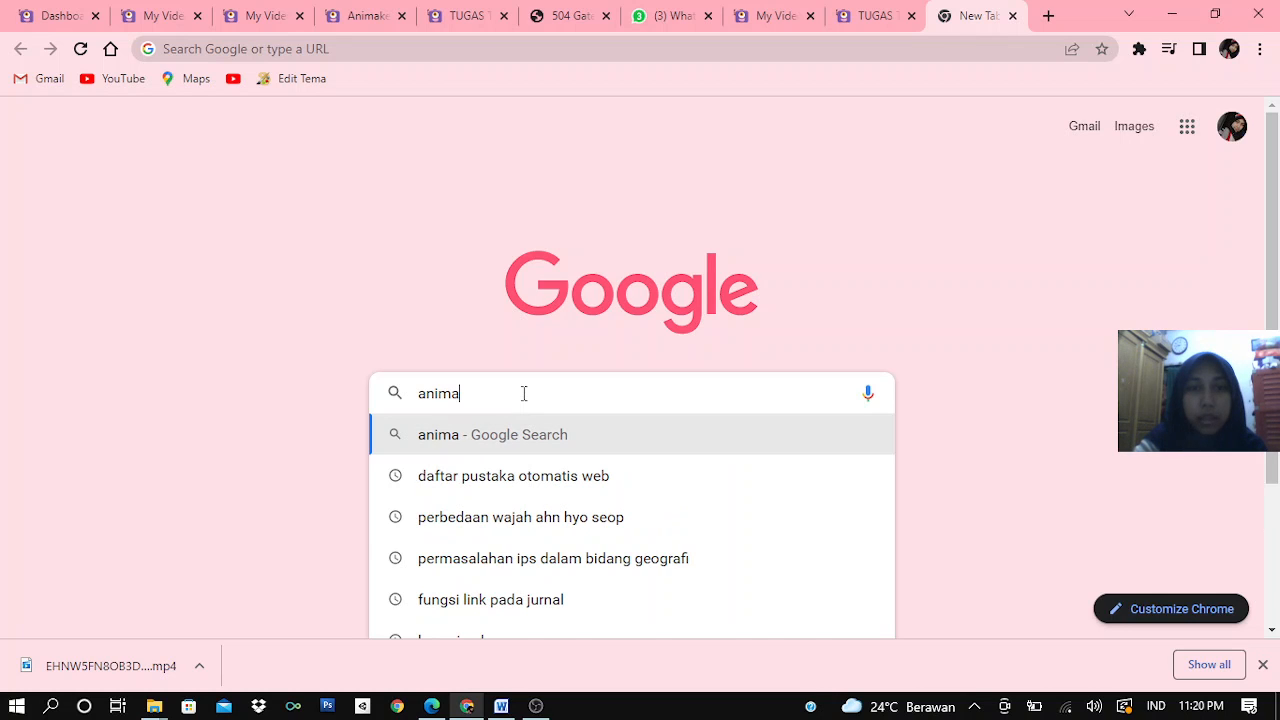
pyautogui.write('ker')
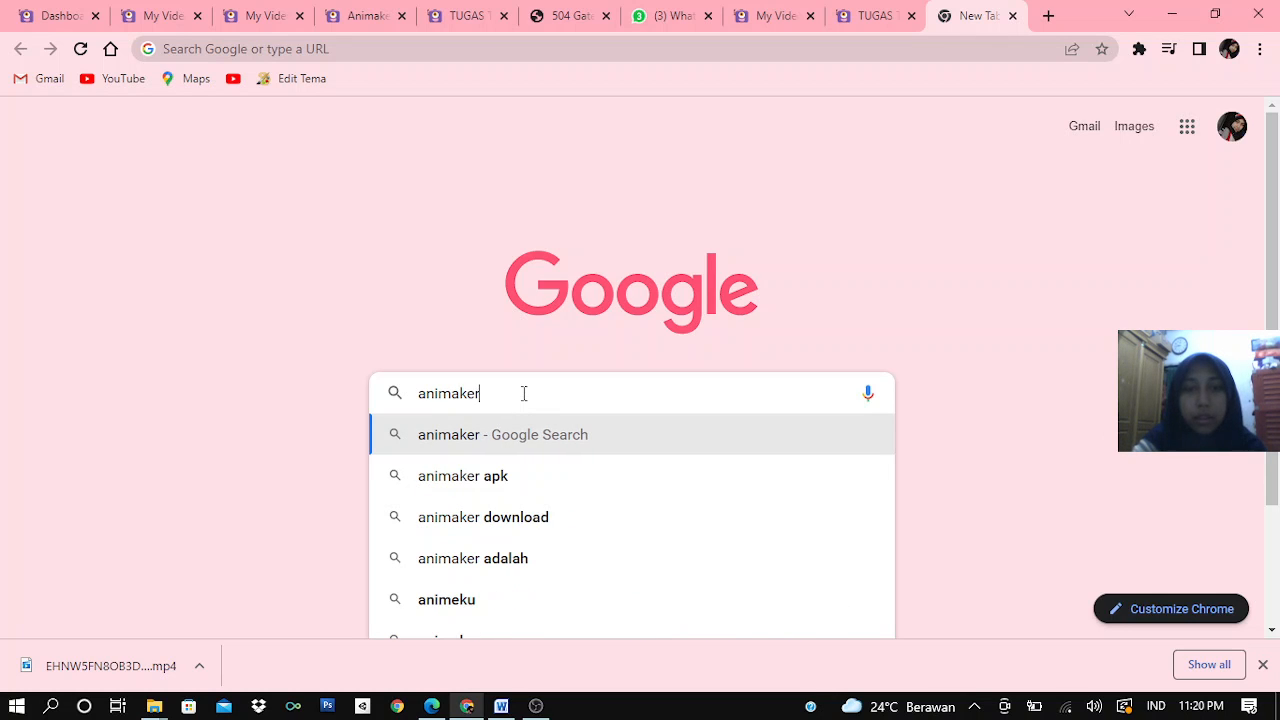
pyautogui.write('.com')
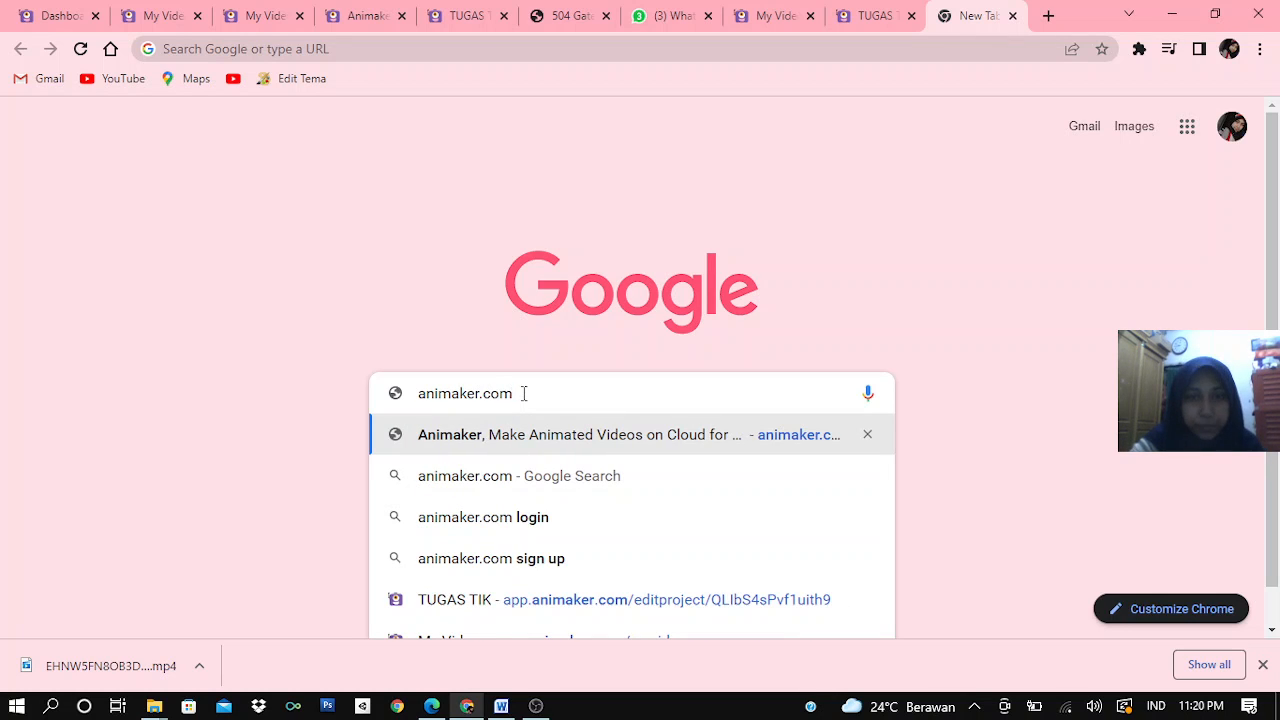
pyautogui.click(535, 444)
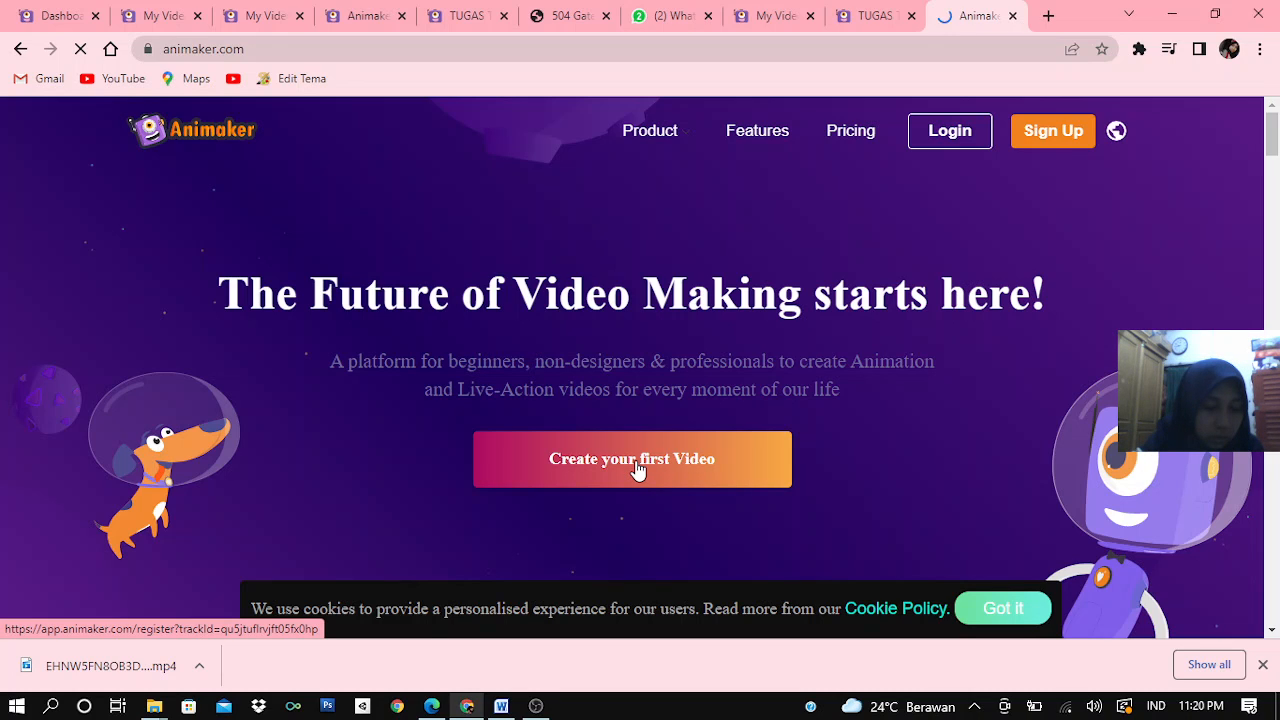
pyautogui.click(637, 470)
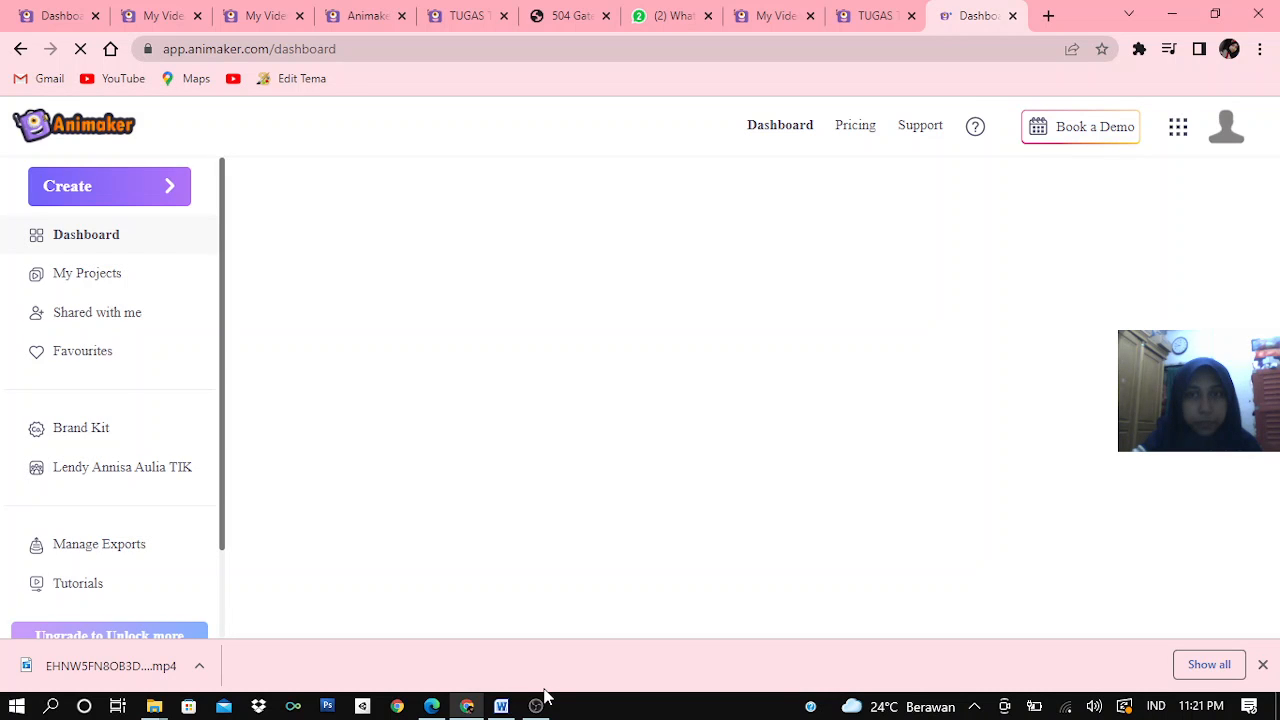
pyautogui.moveTo(540, 702)
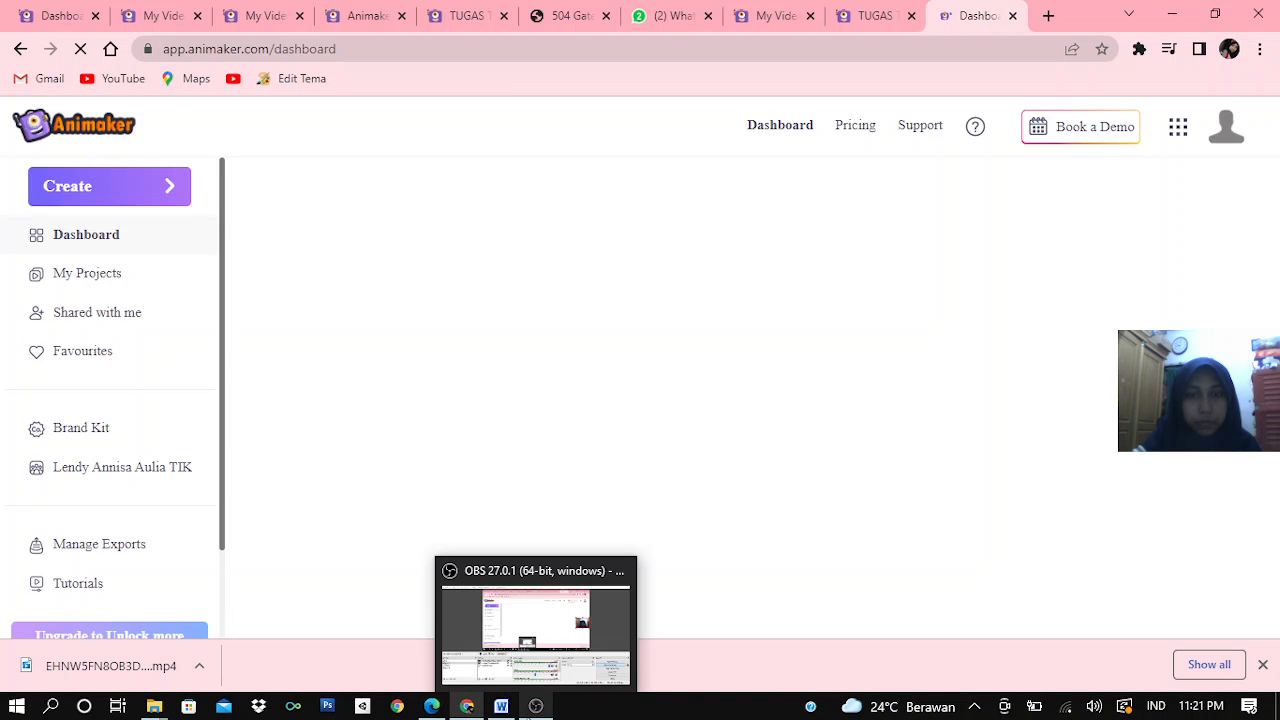
pyautogui.click(565, 650)
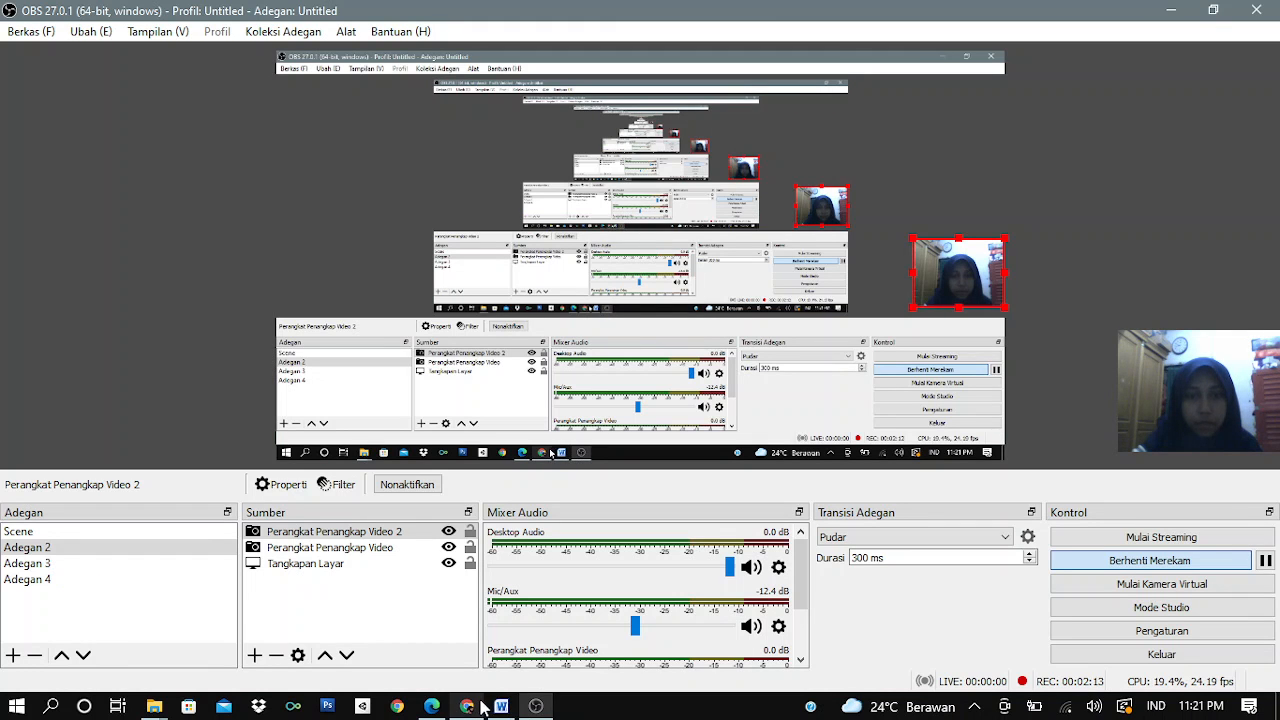
pyautogui.moveTo(472, 705)
pyautogui.click(483, 663)
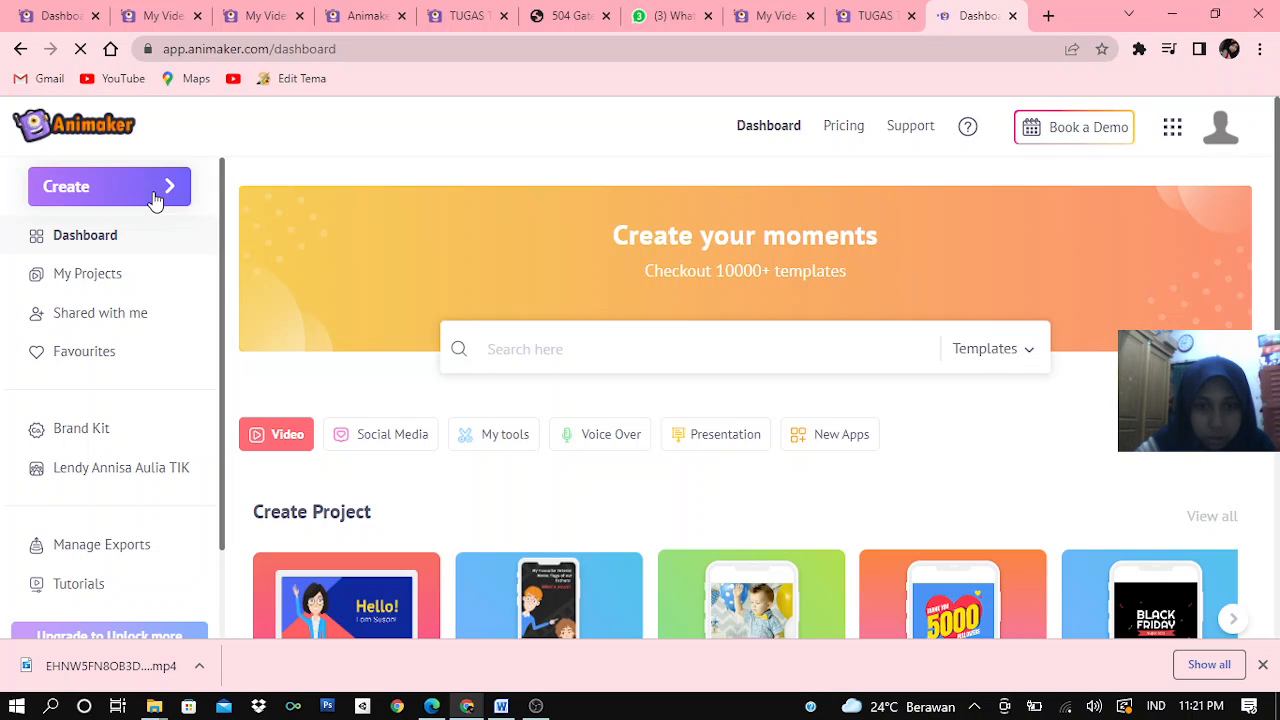
pyautogui.moveTo(553, 707)
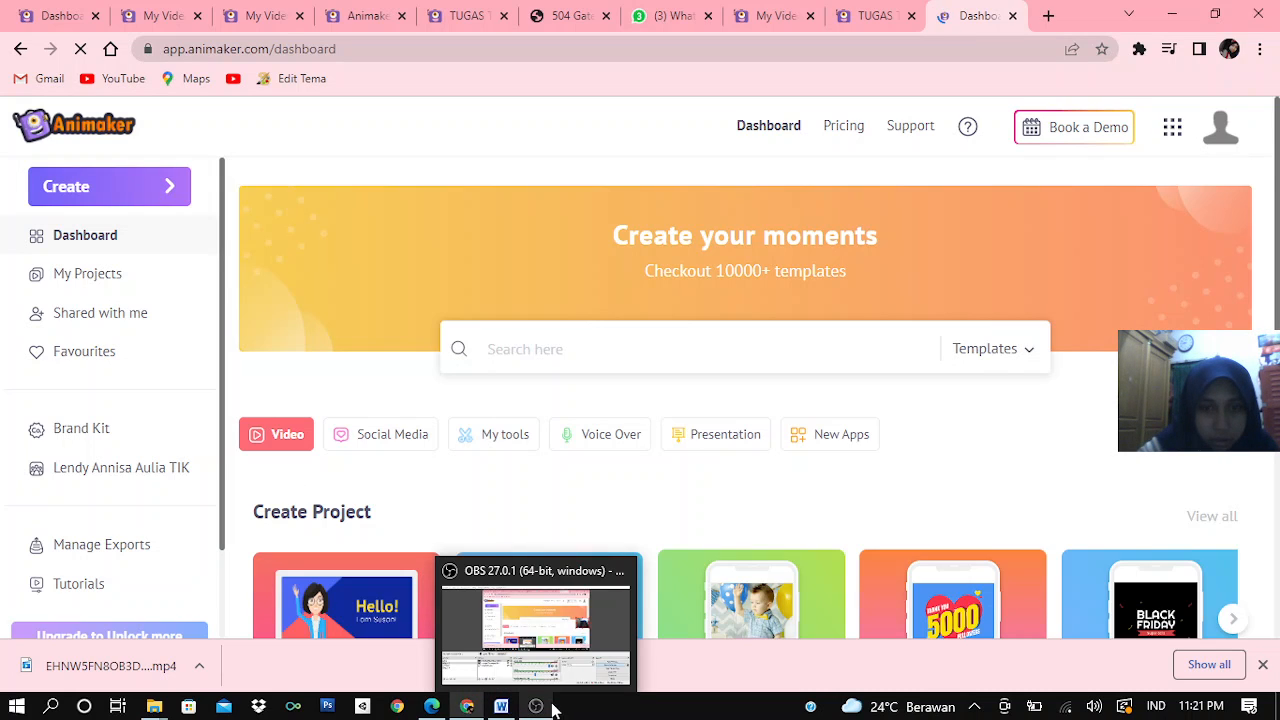
pyautogui.click(545, 690)
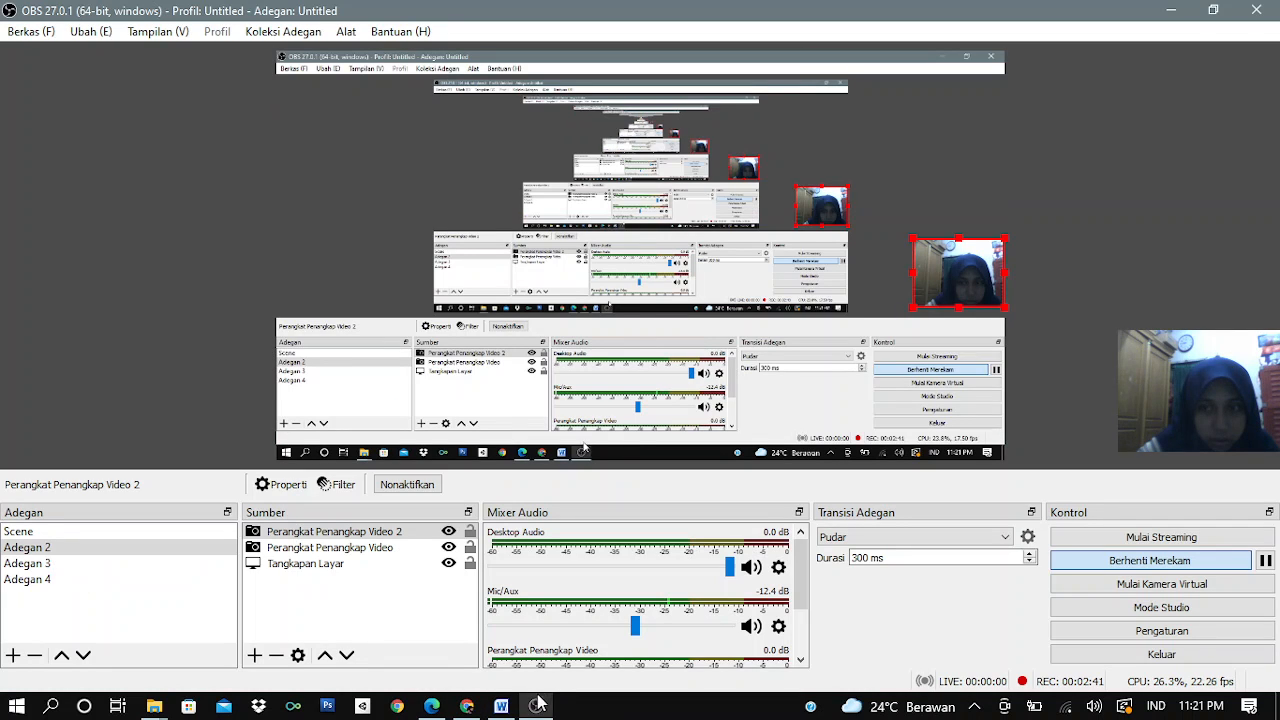
pyautogui.moveTo(536, 706)
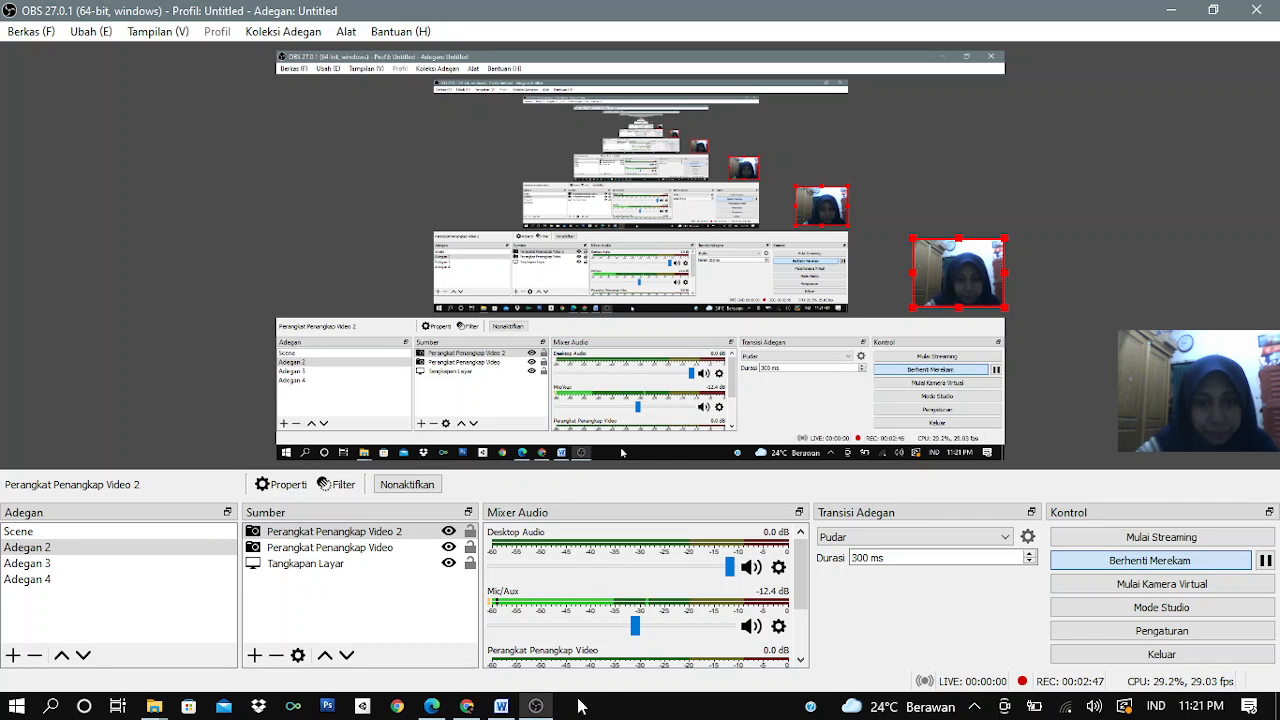
pyautogui.moveTo(484, 709)
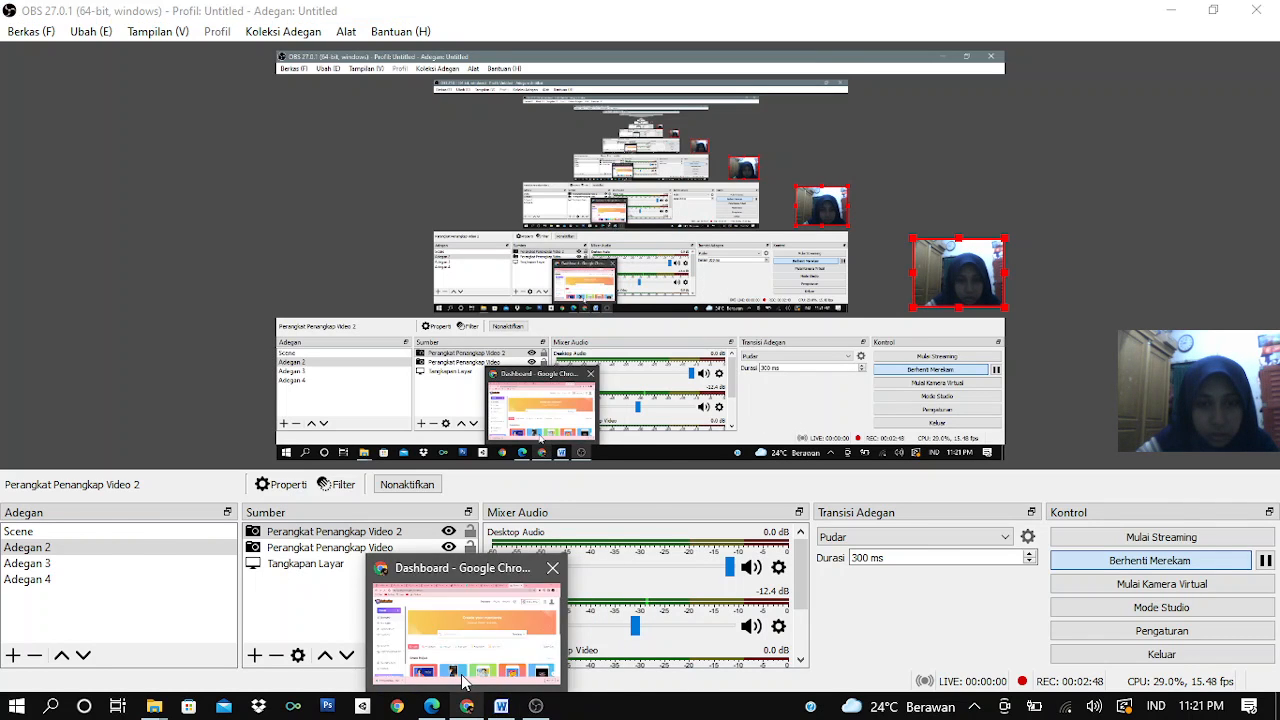
pyautogui.click(463, 682)
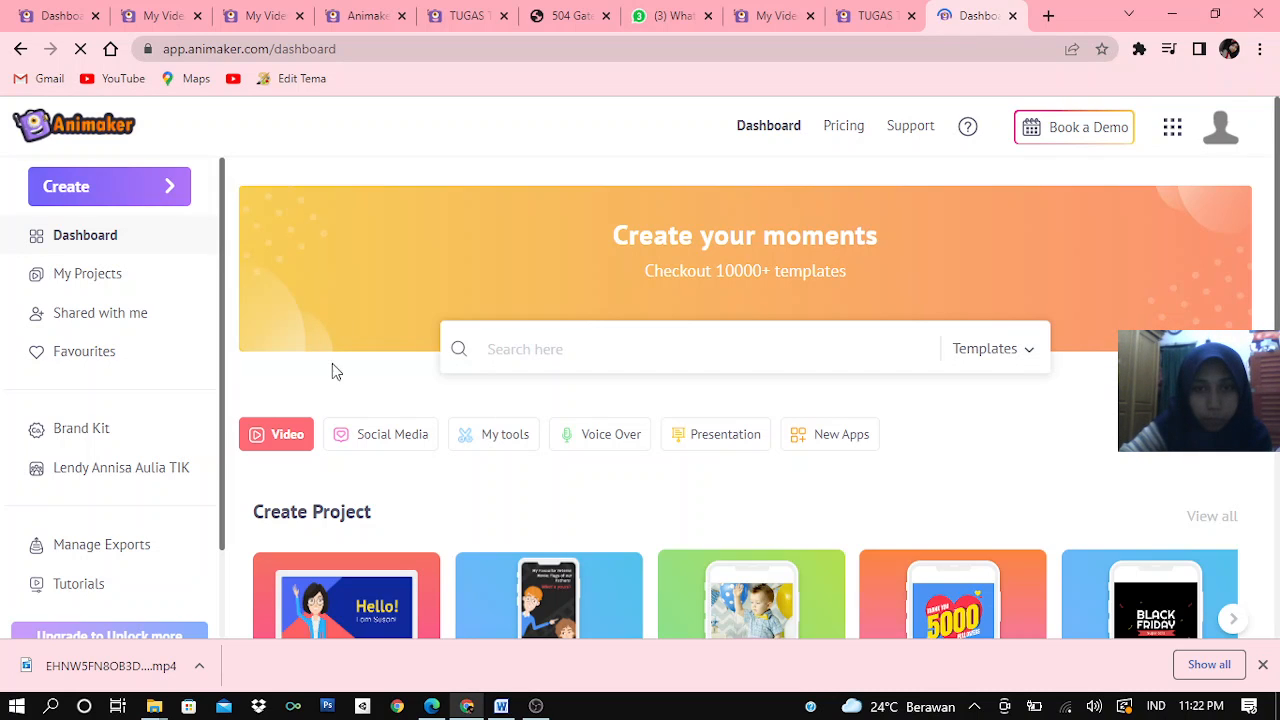
# Create a new blank video project from the dashboard with the horizontal 16:9 video size
pyautogui.scroll(-3, 348, 378)
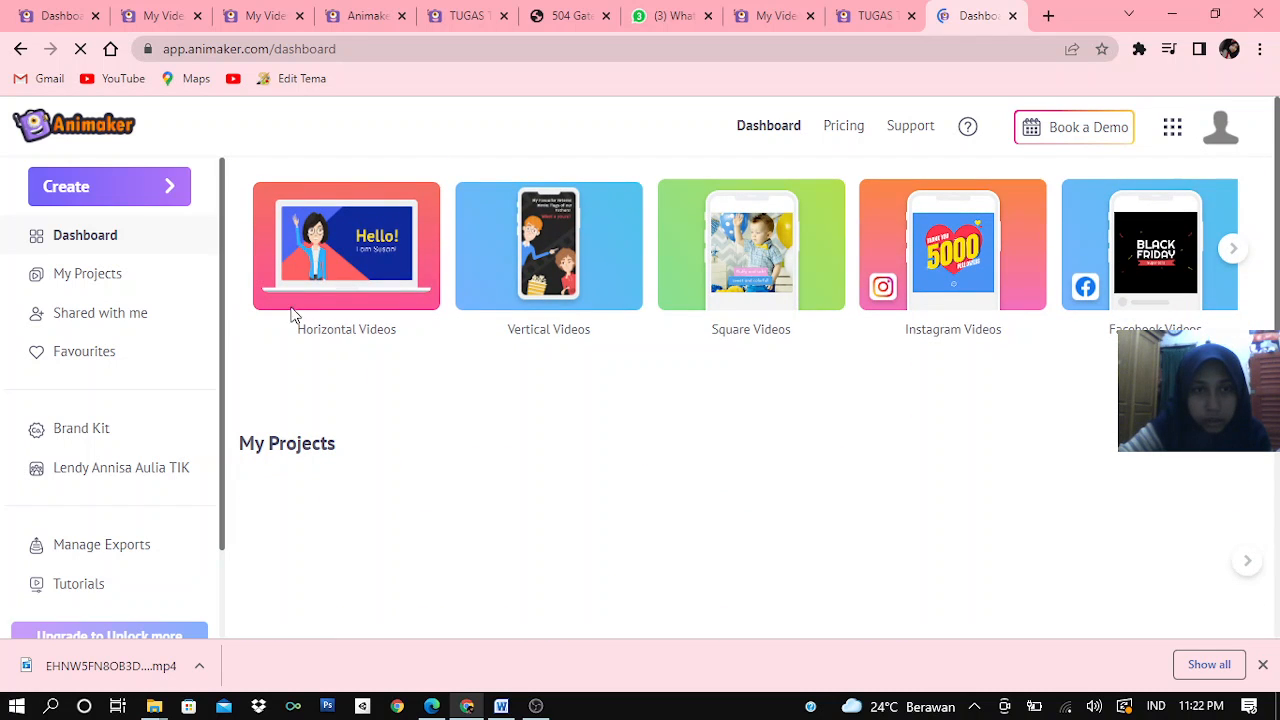
pyautogui.scroll(3, 479, 252)
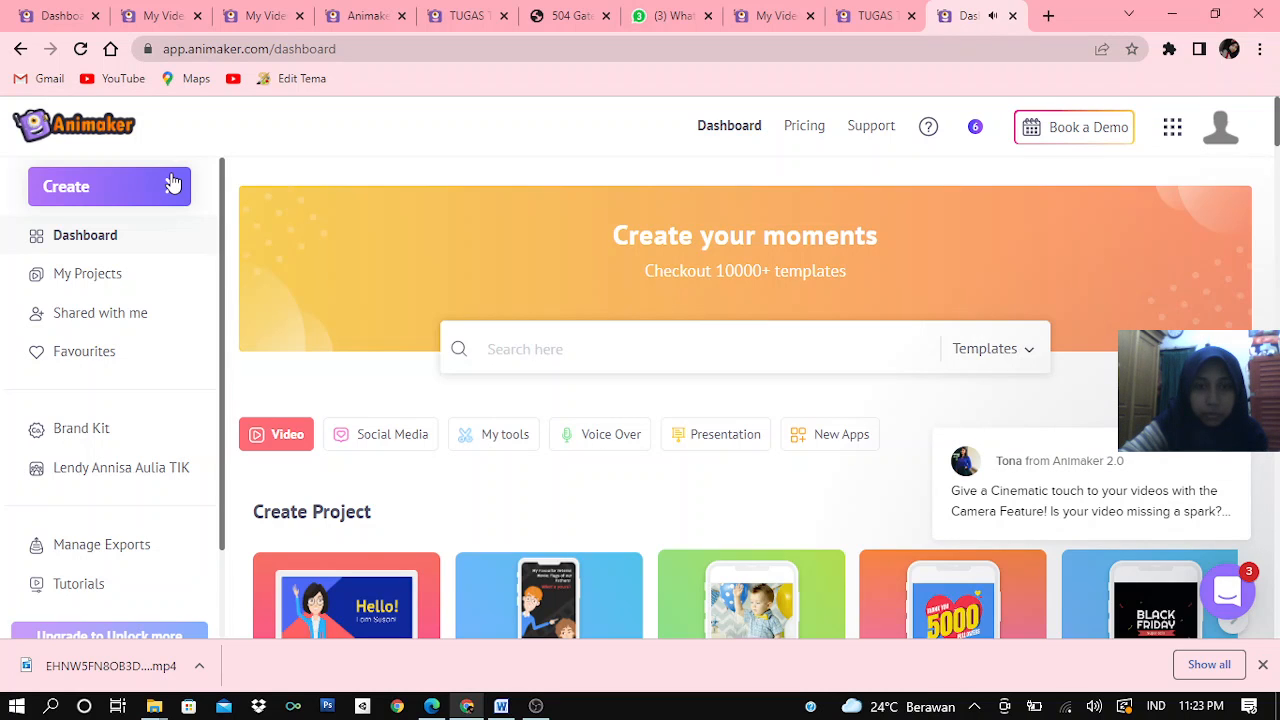
pyautogui.click(172, 182)
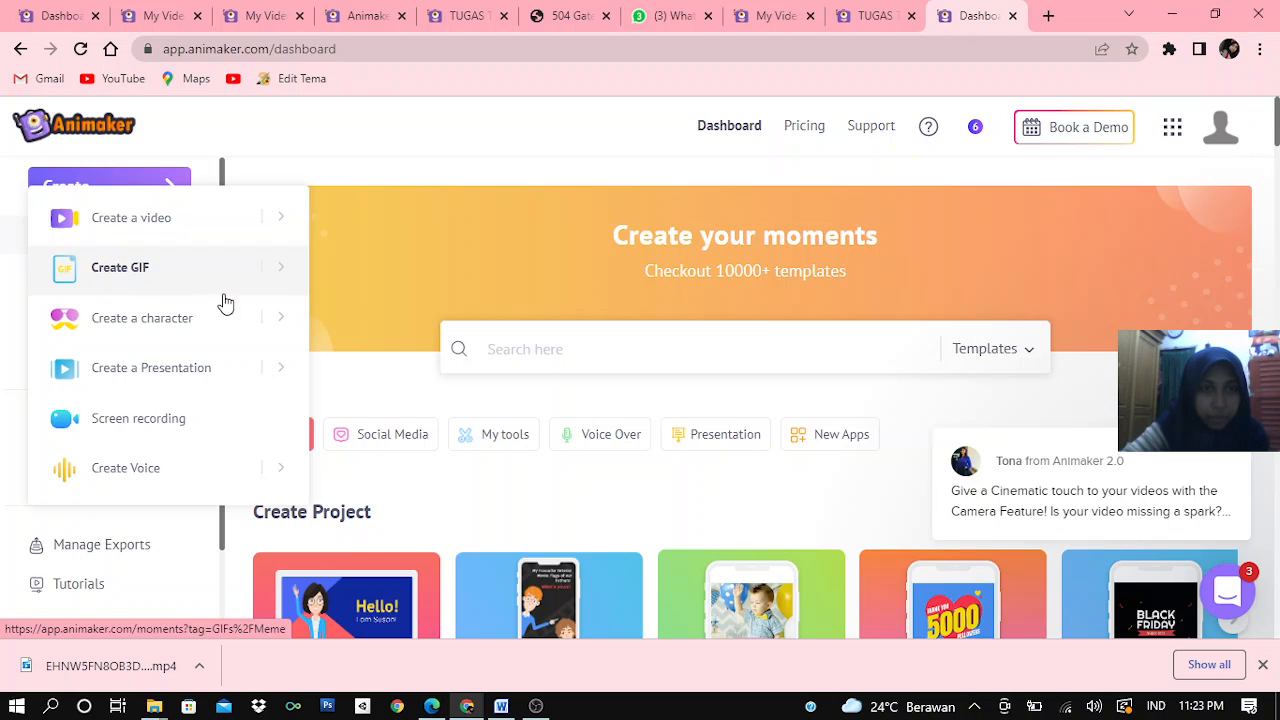
pyautogui.click(157, 224)
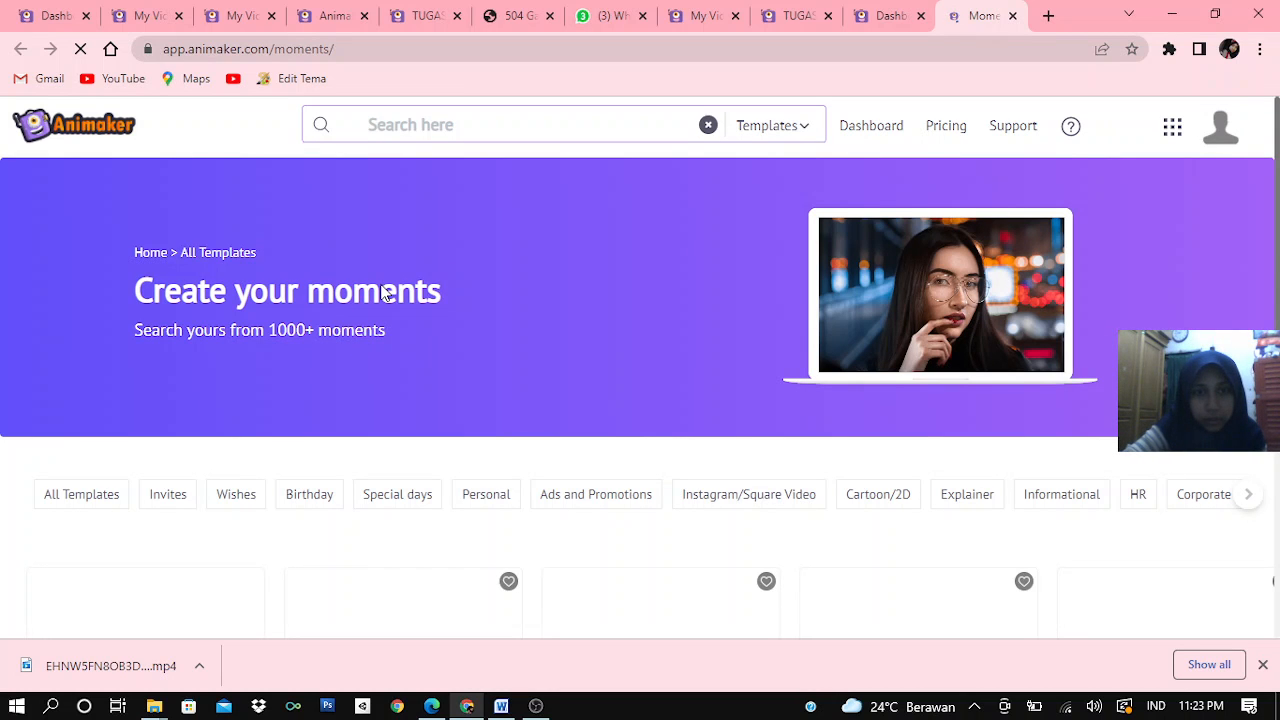
pyautogui.scroll(-2, 383, 292)
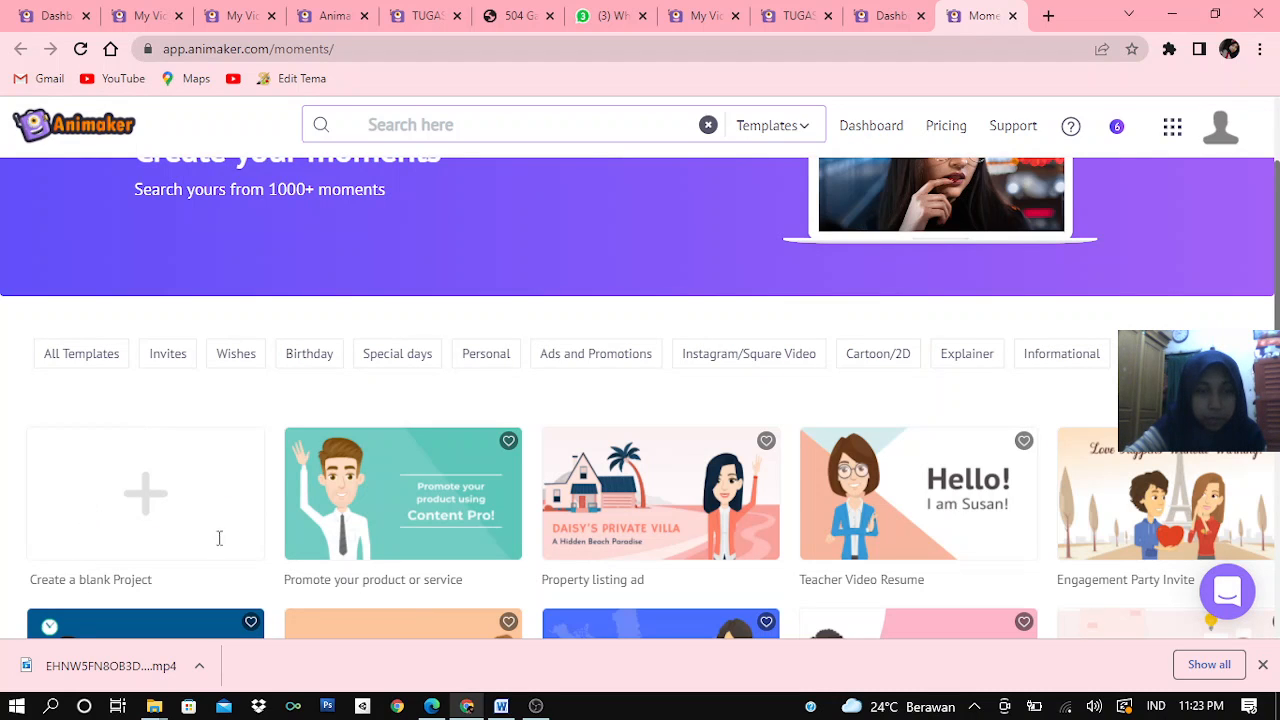
pyautogui.click(145, 500)
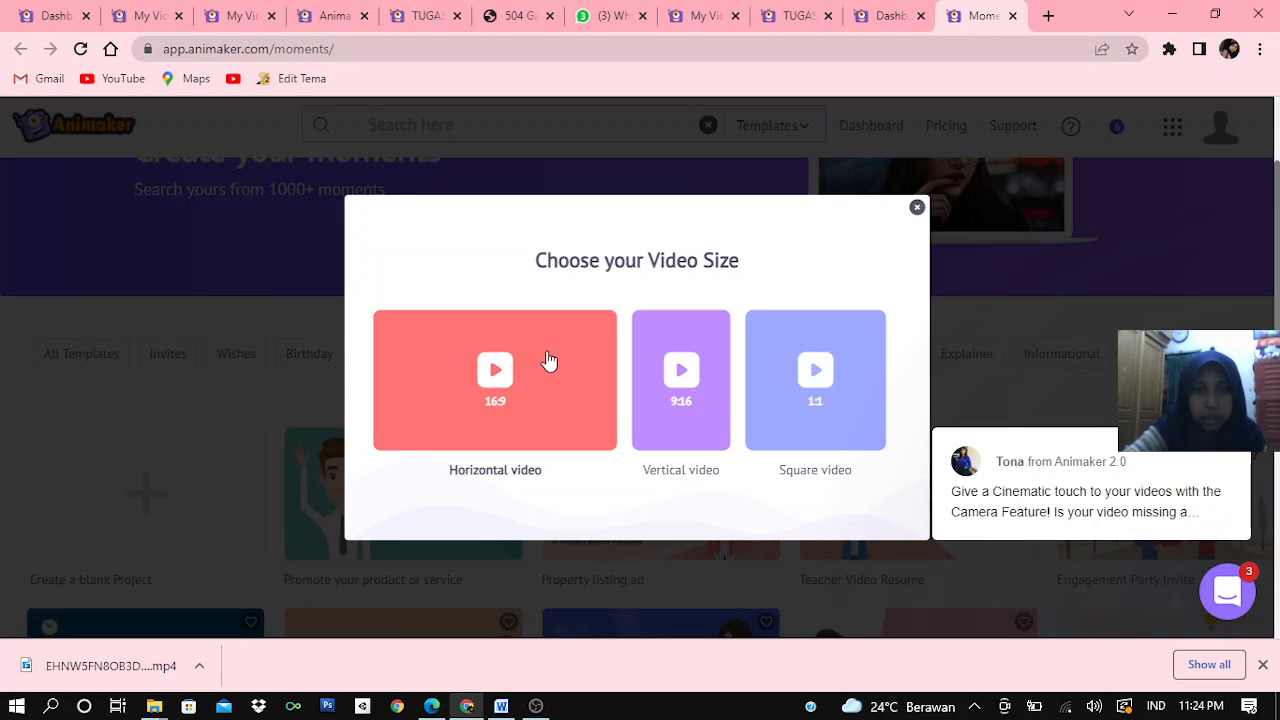
pyautogui.click(485, 398)
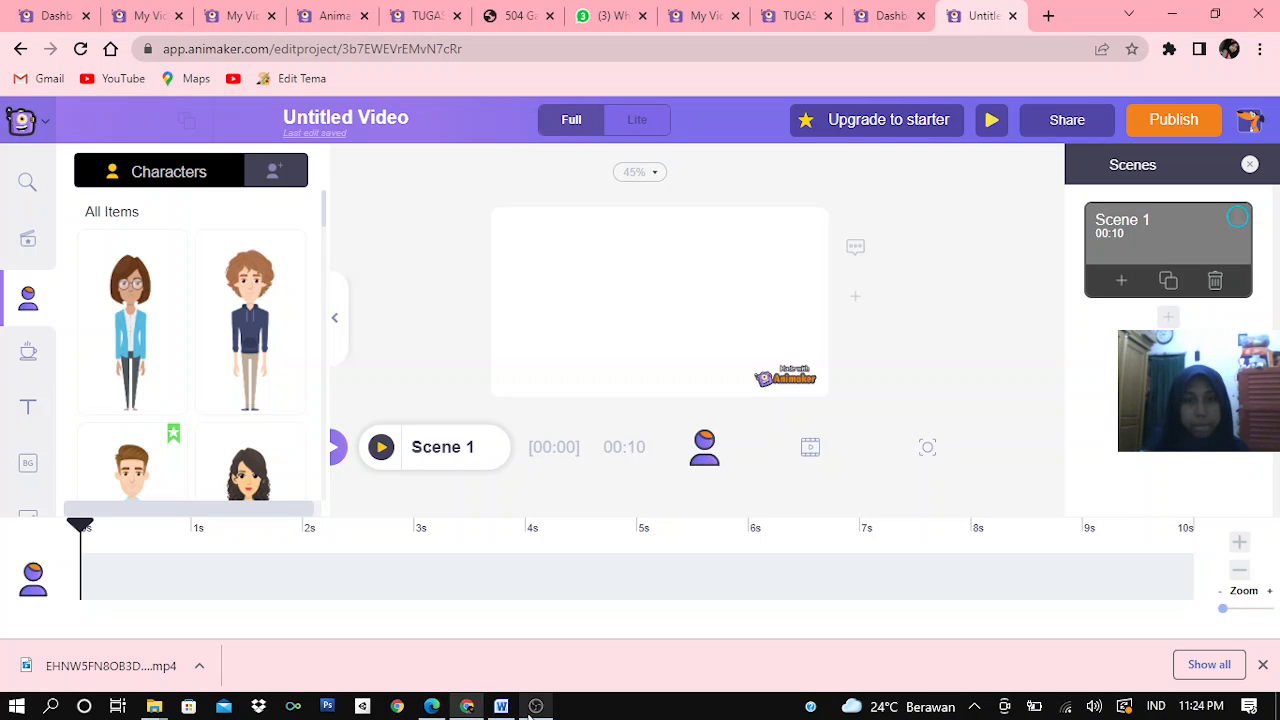
pyautogui.moveTo(532, 710)
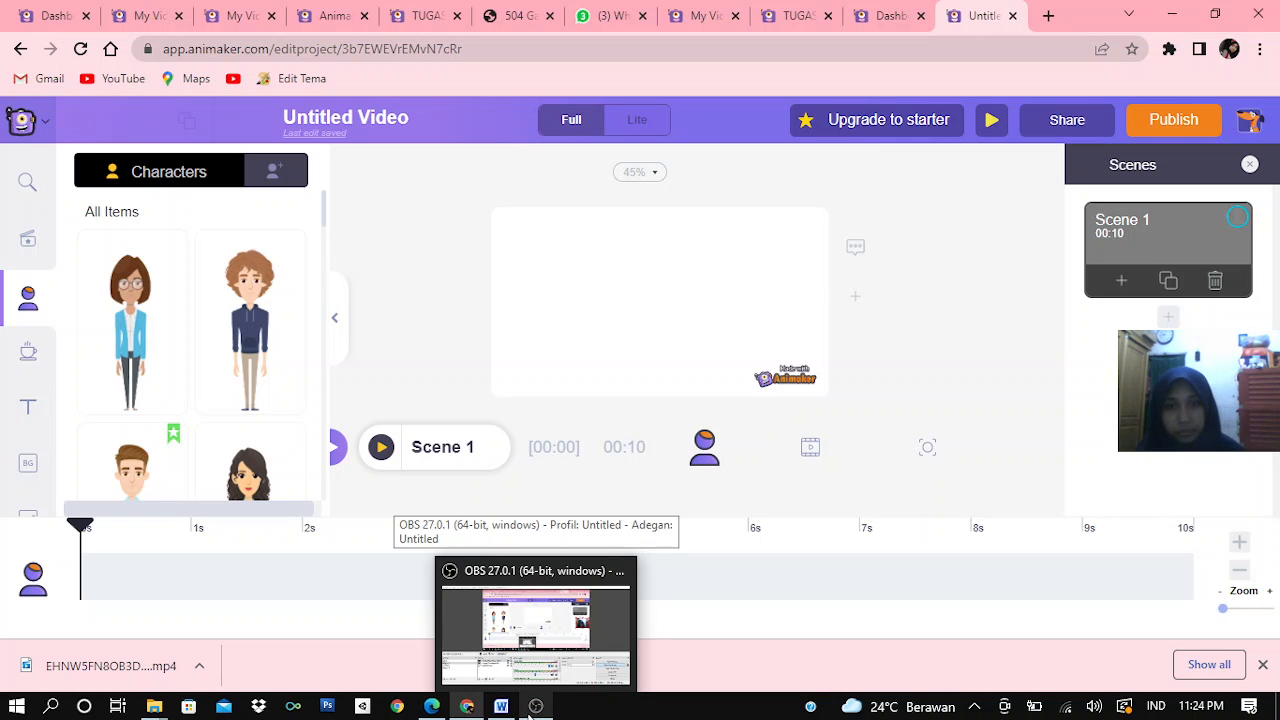
pyautogui.click(507, 648)
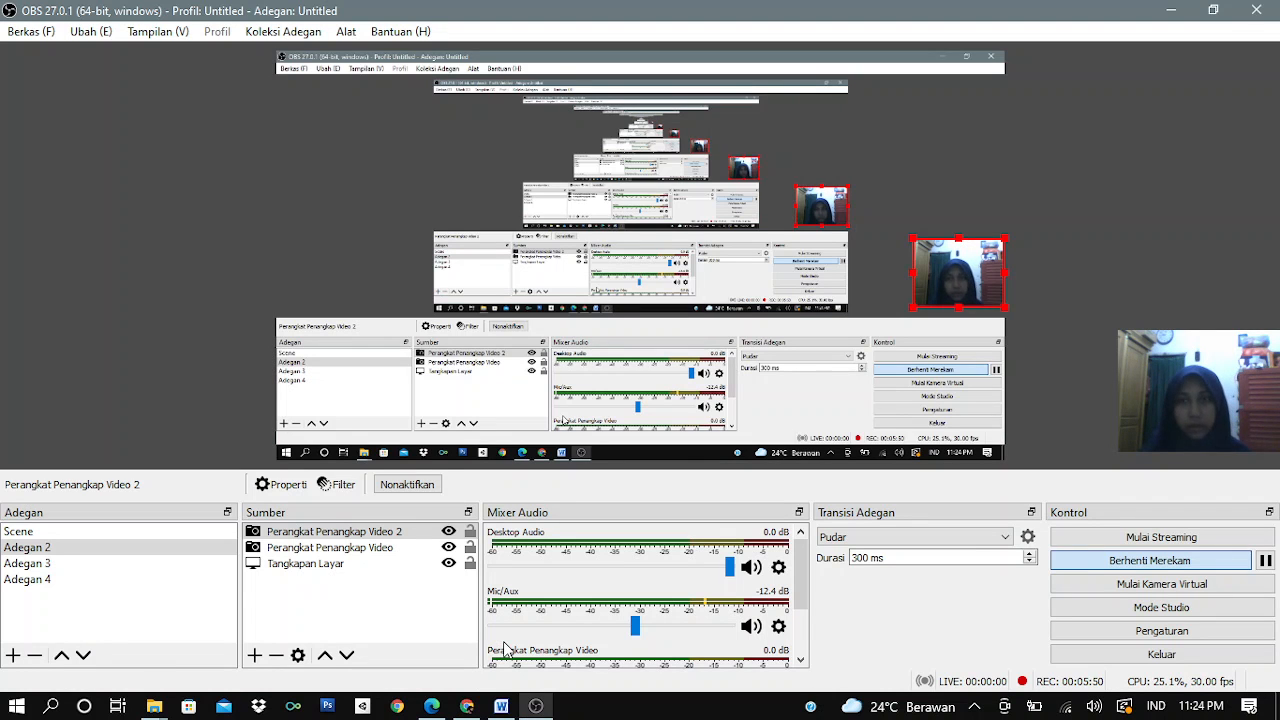
pyautogui.moveTo(467, 703)
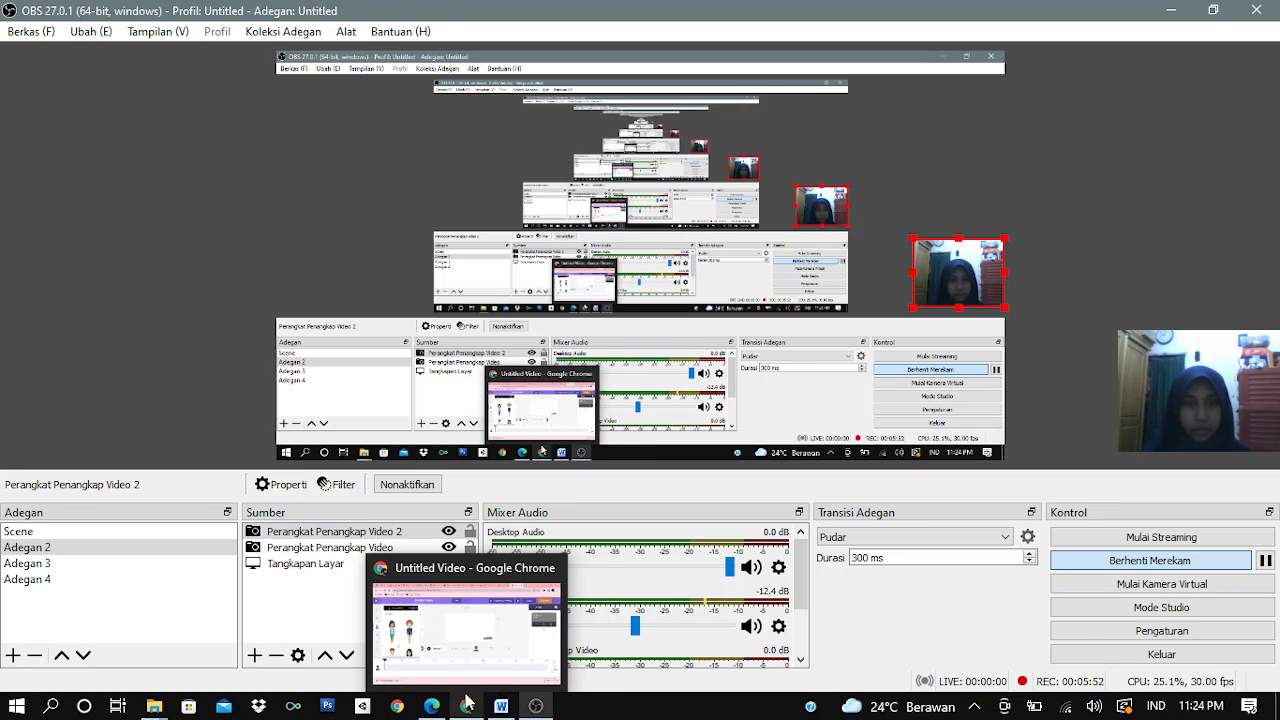
pyautogui.click(464, 640)
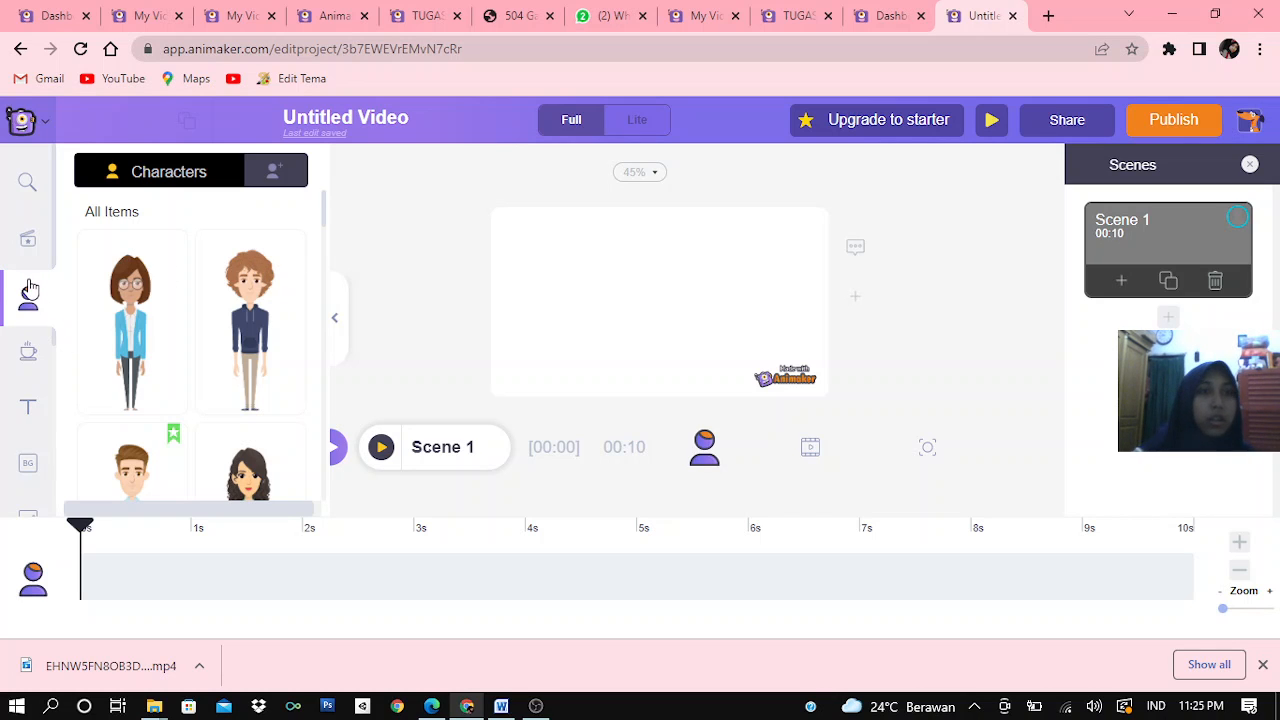
# Examine the ready-made characters through to the end of the list, as well as the My Characters collection
pyautogui.scroll(-1, 165, 315)
pyautogui.scroll(-4, 166, 310)
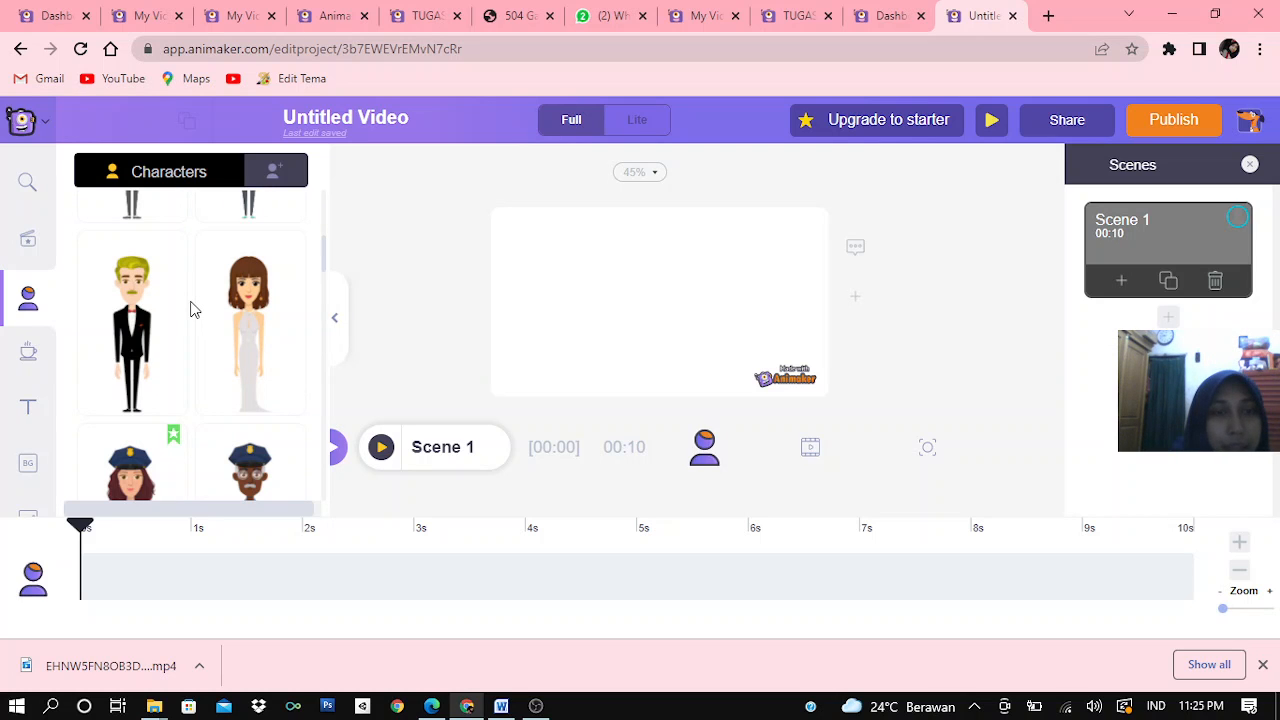
pyautogui.scroll(-2, 191, 297)
pyautogui.scroll(1, 193, 298)
pyautogui.scroll(5, 193, 298)
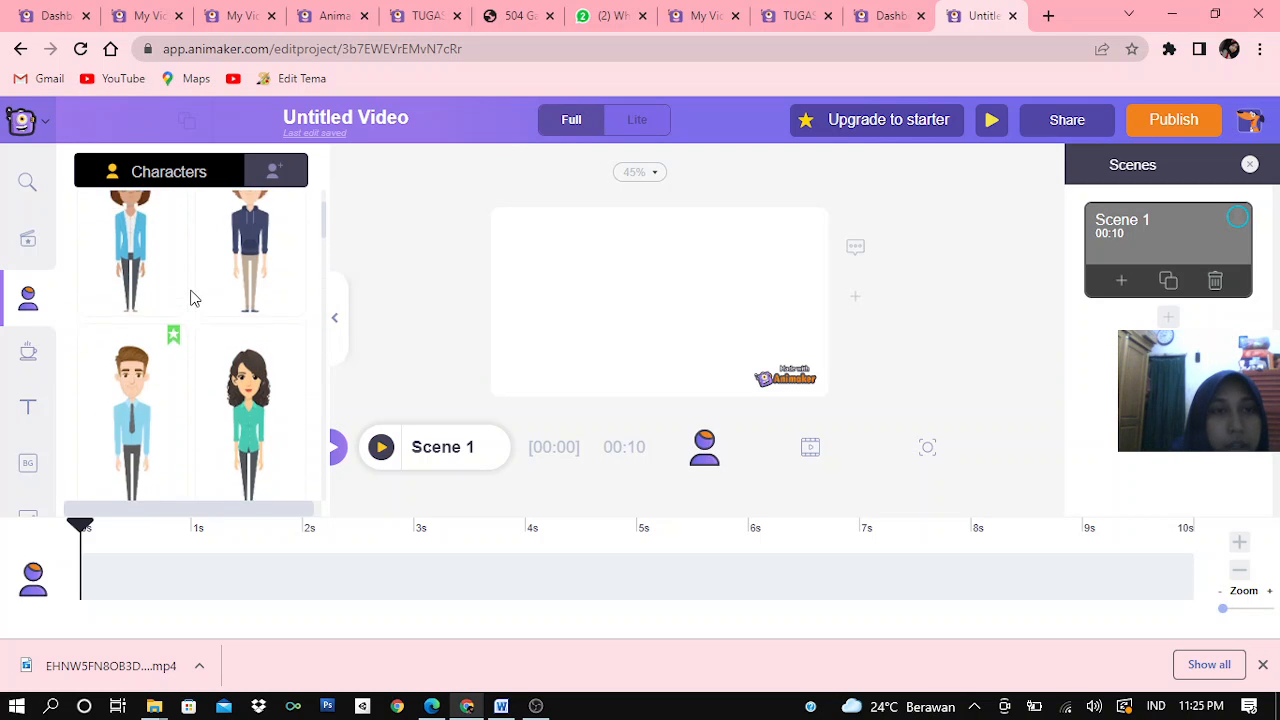
pyautogui.click(276, 172)
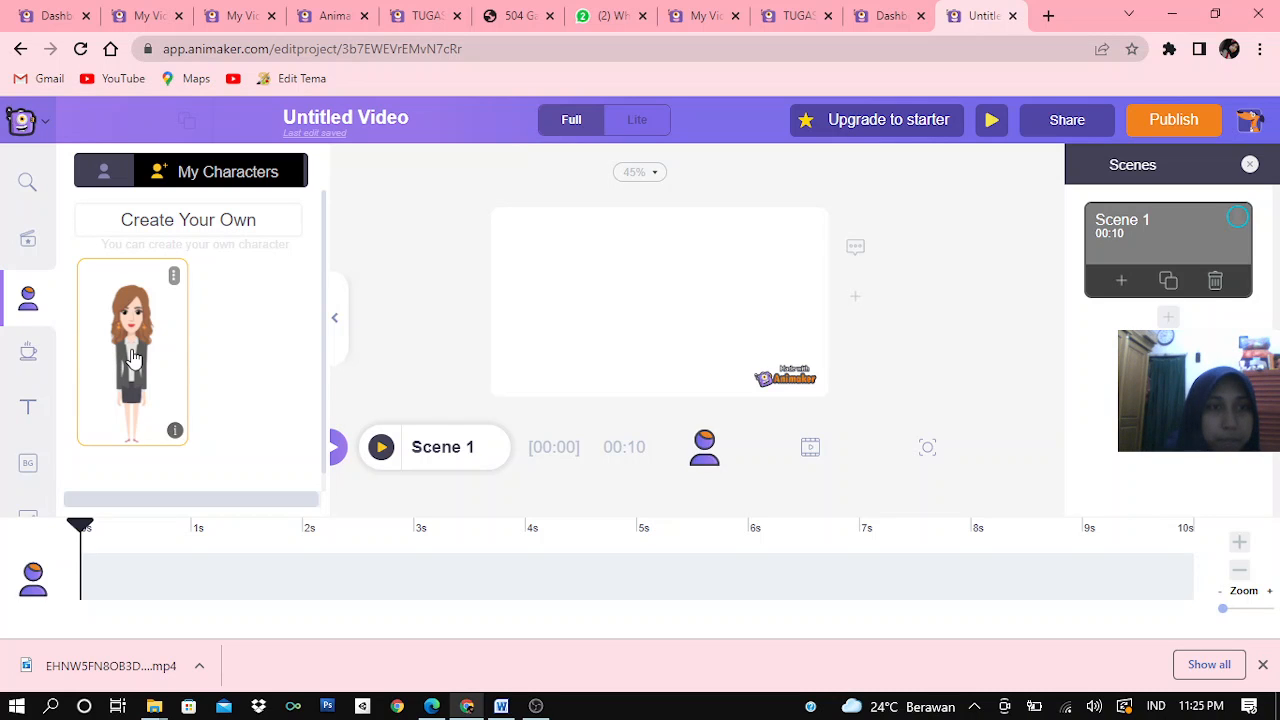
pyautogui.scroll(-1, 135, 355)
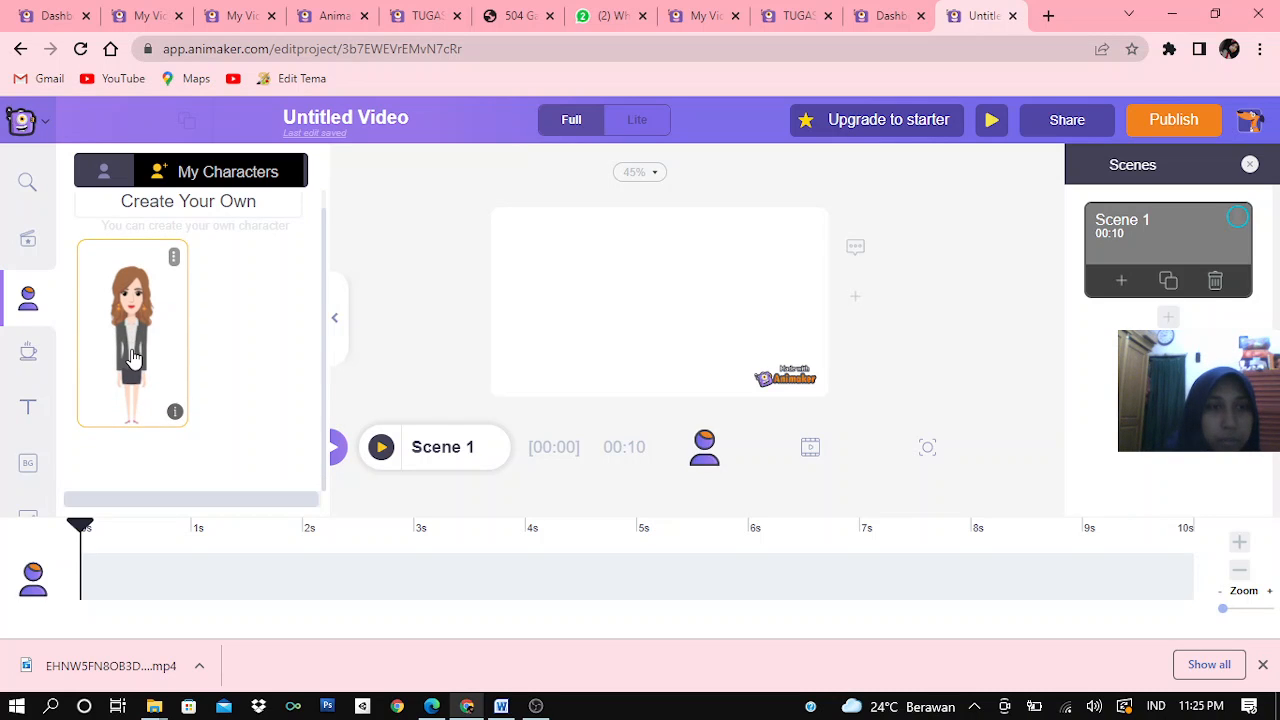
pyautogui.click(101, 165)
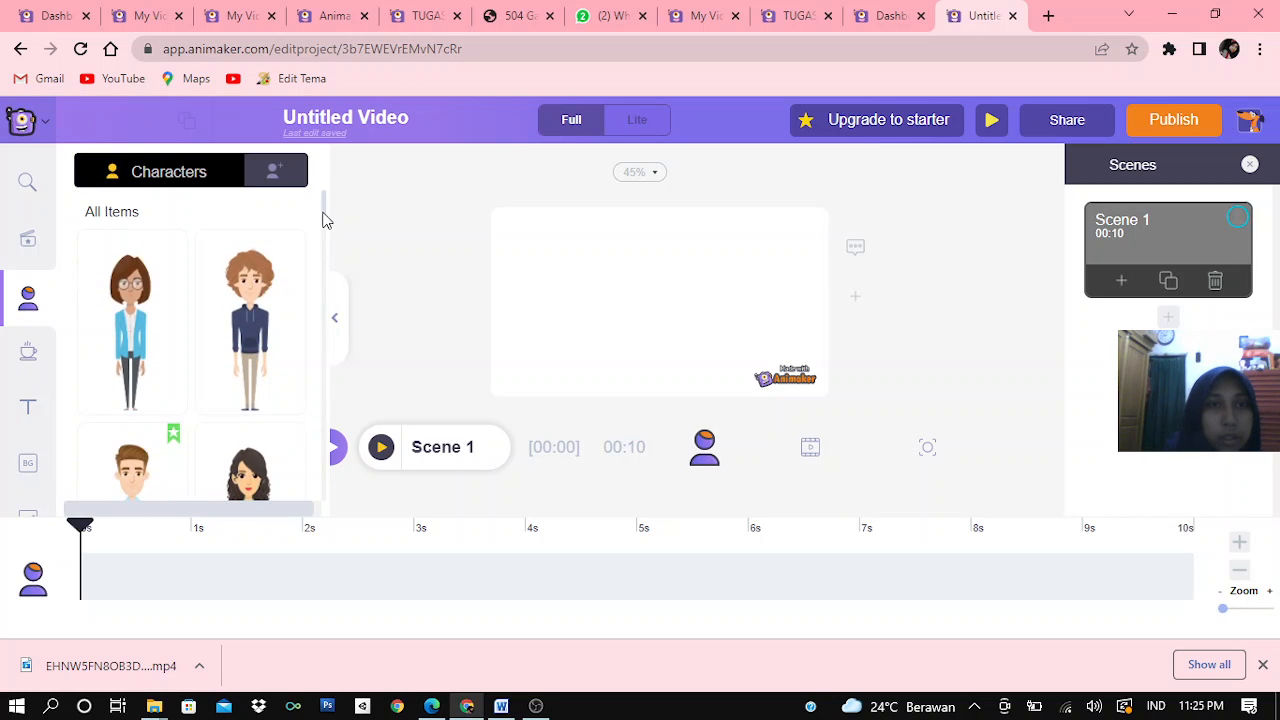
pyautogui.moveTo(323, 217); pyautogui.dragTo(295, 535)
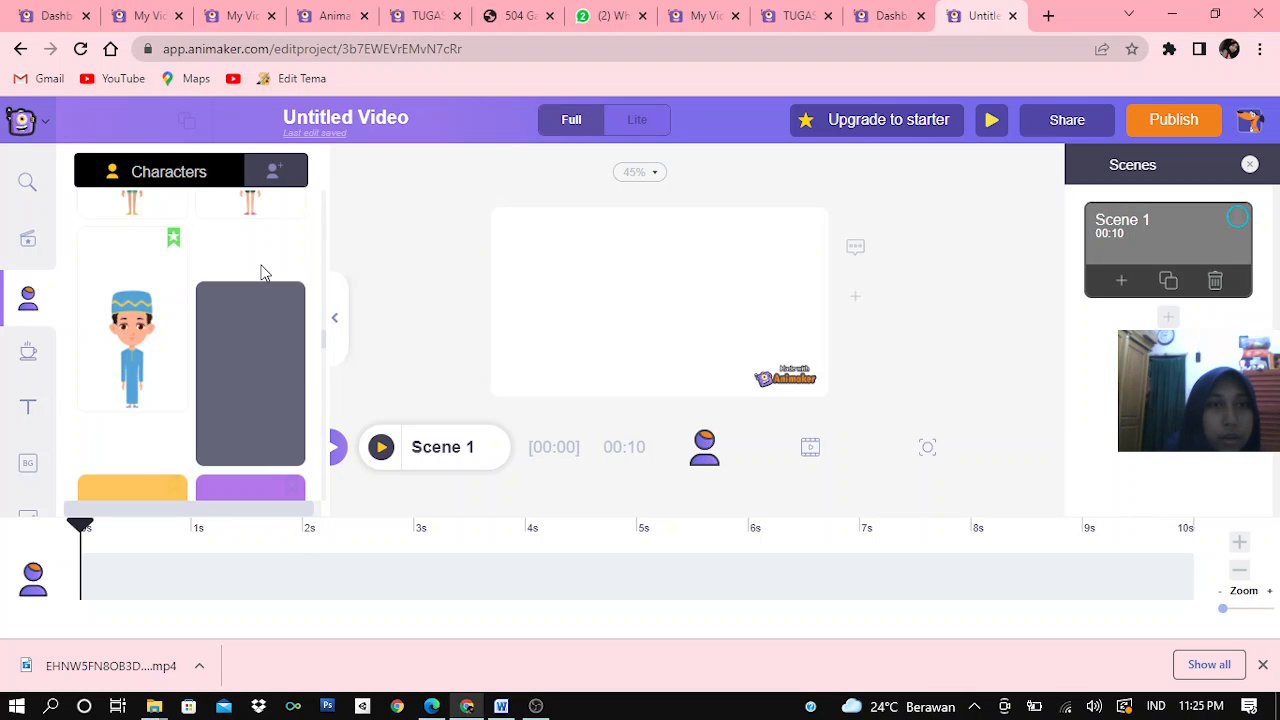
pyautogui.moveTo(325, 329); pyautogui.dragTo(339, 503)
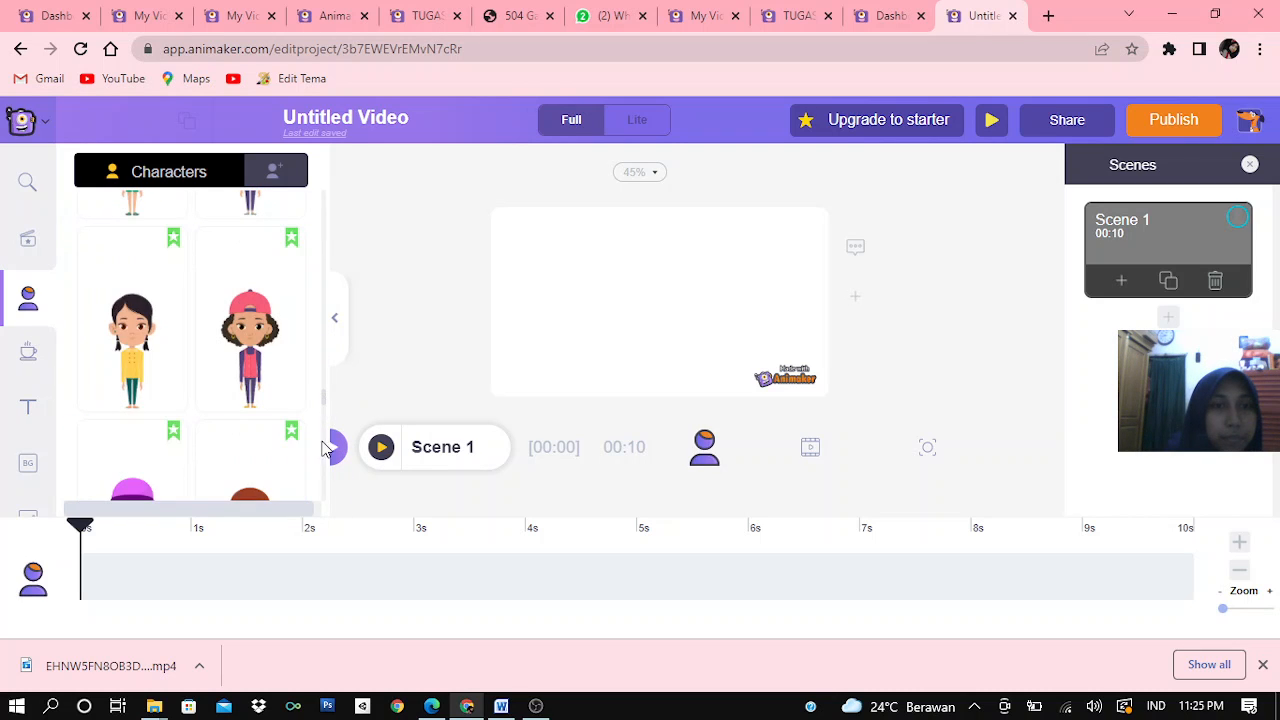
pyautogui.moveTo(325, 404); pyautogui.dragTo(325, 505)
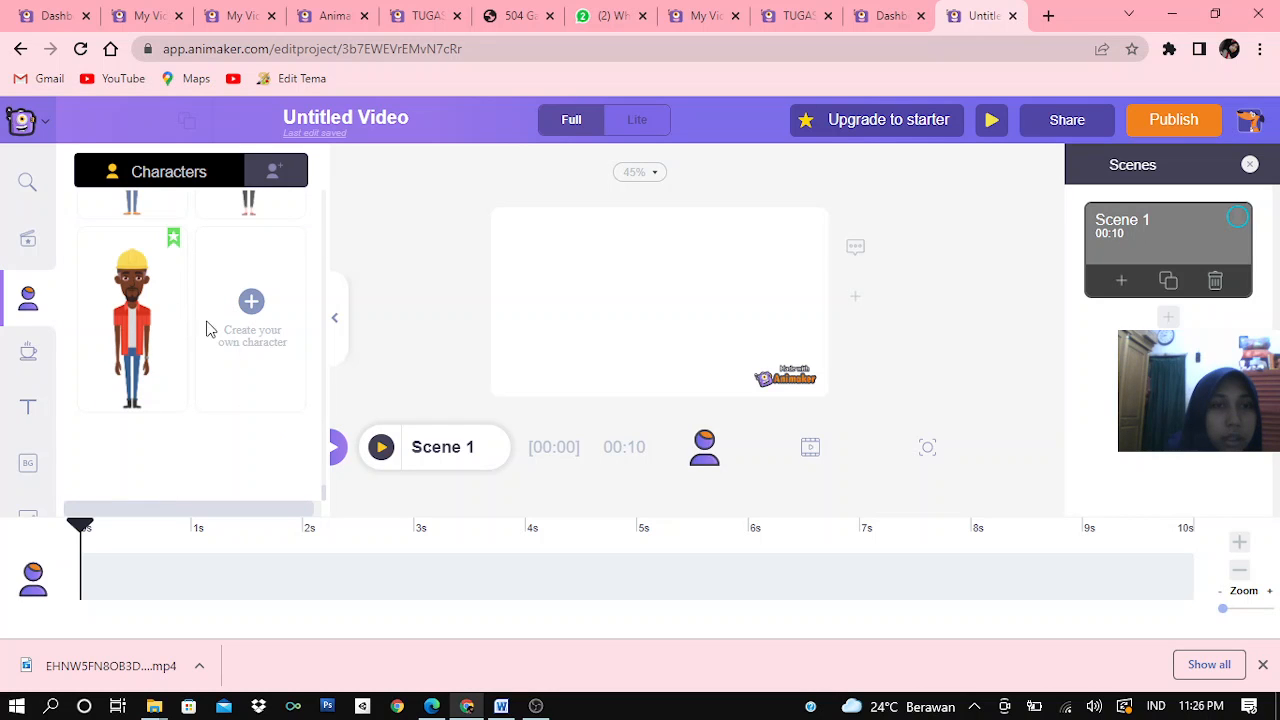
# Add the custom businesswoman from My Characters to Scene 1, centre her and enlarge her until her legs extend below the canvas
pyautogui.click(270, 174)
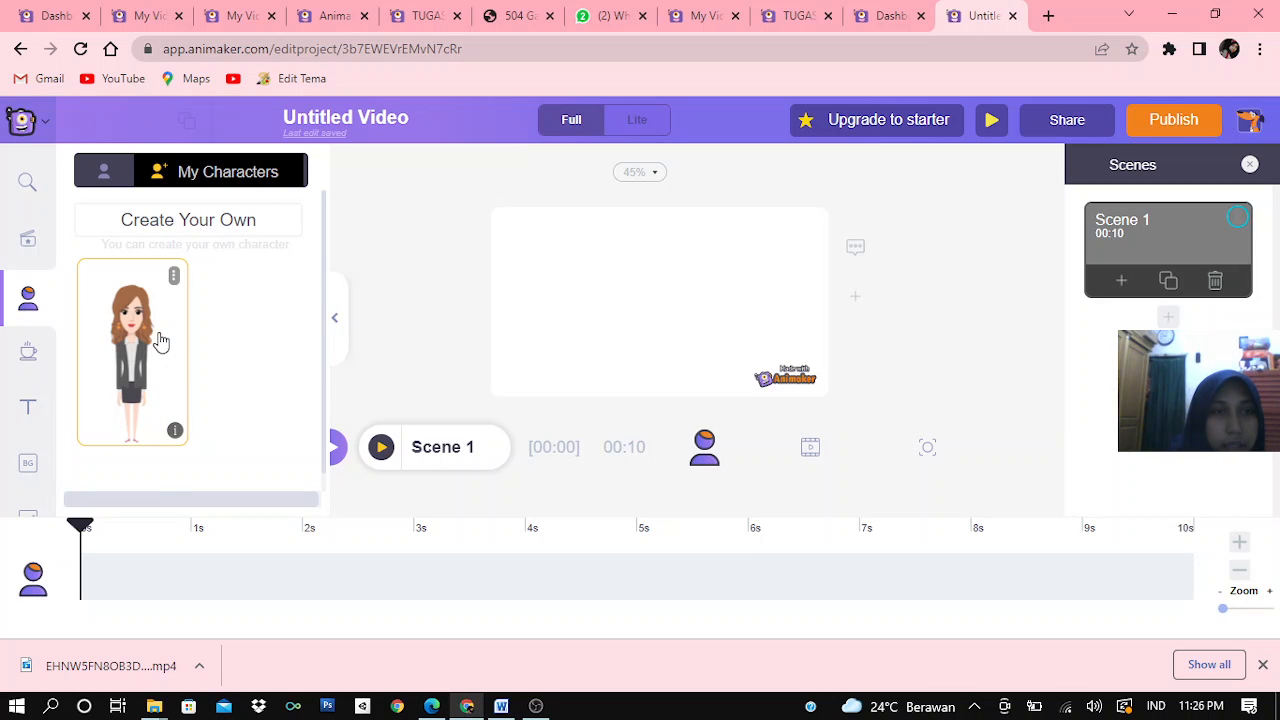
pyautogui.click(160, 342)
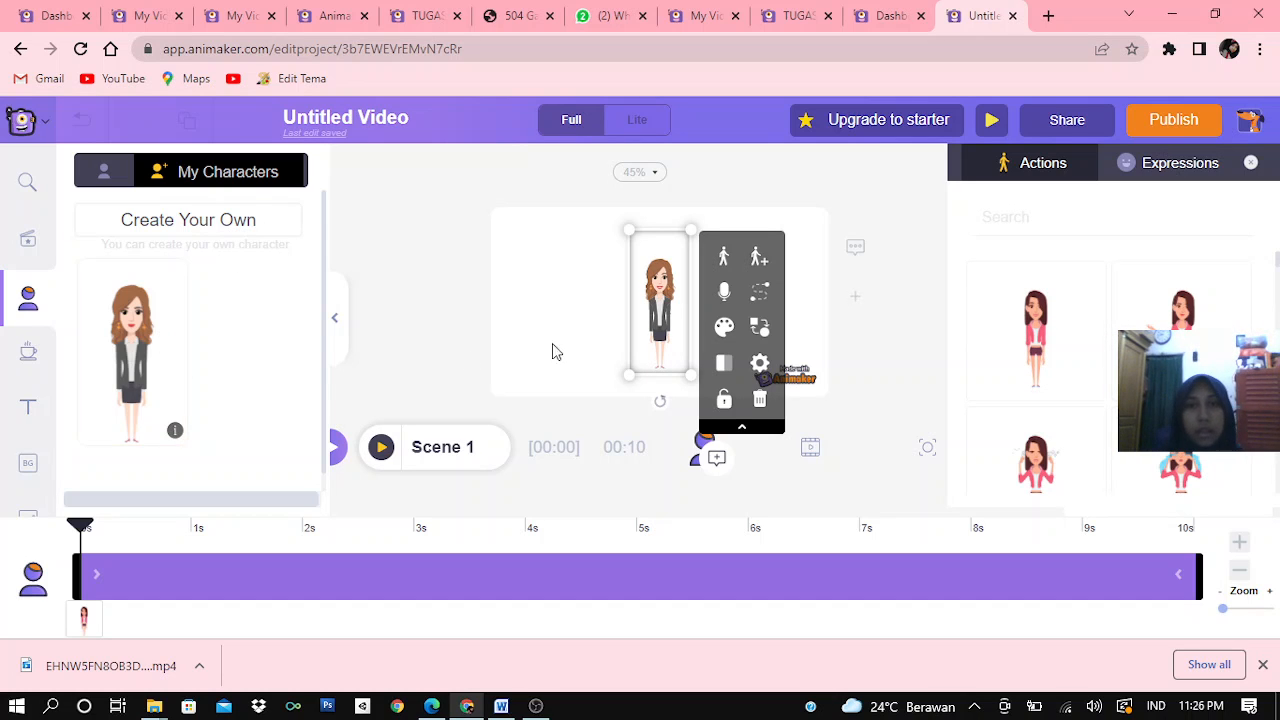
pyautogui.moveTo(629, 319); pyautogui.dragTo(548, 320)
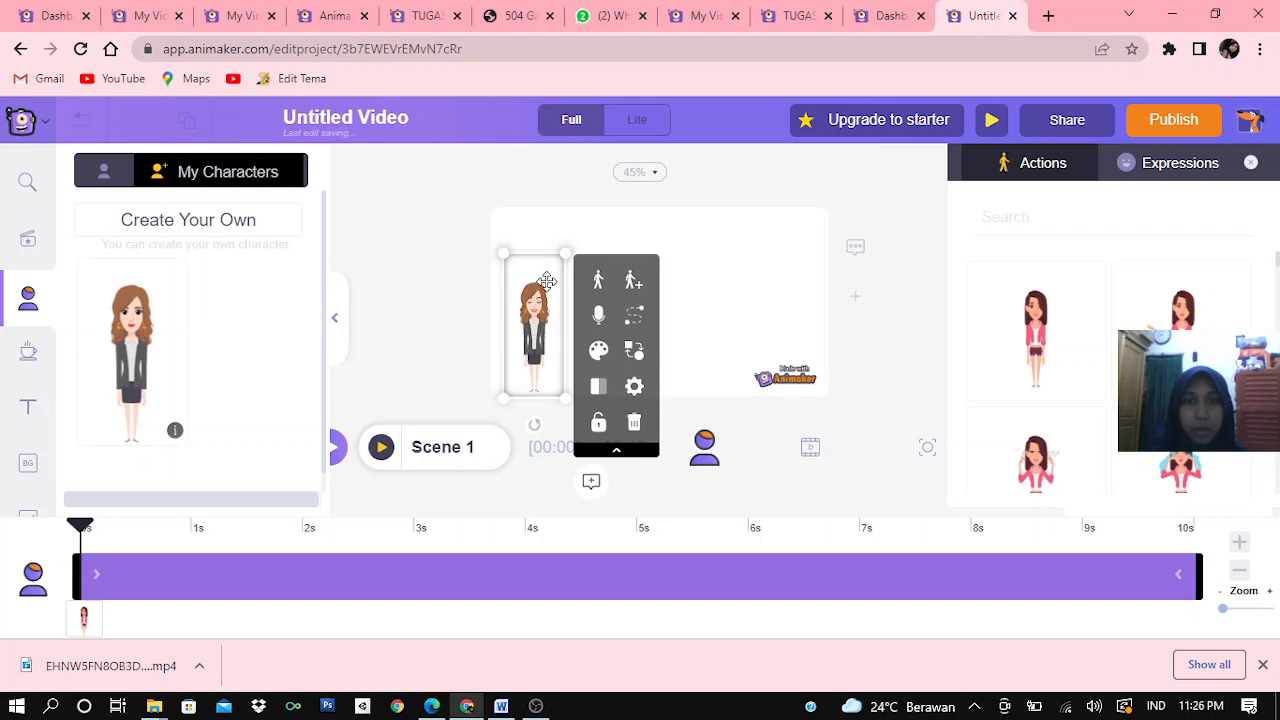
pyautogui.moveTo(565, 255); pyautogui.dragTo(655, 333)
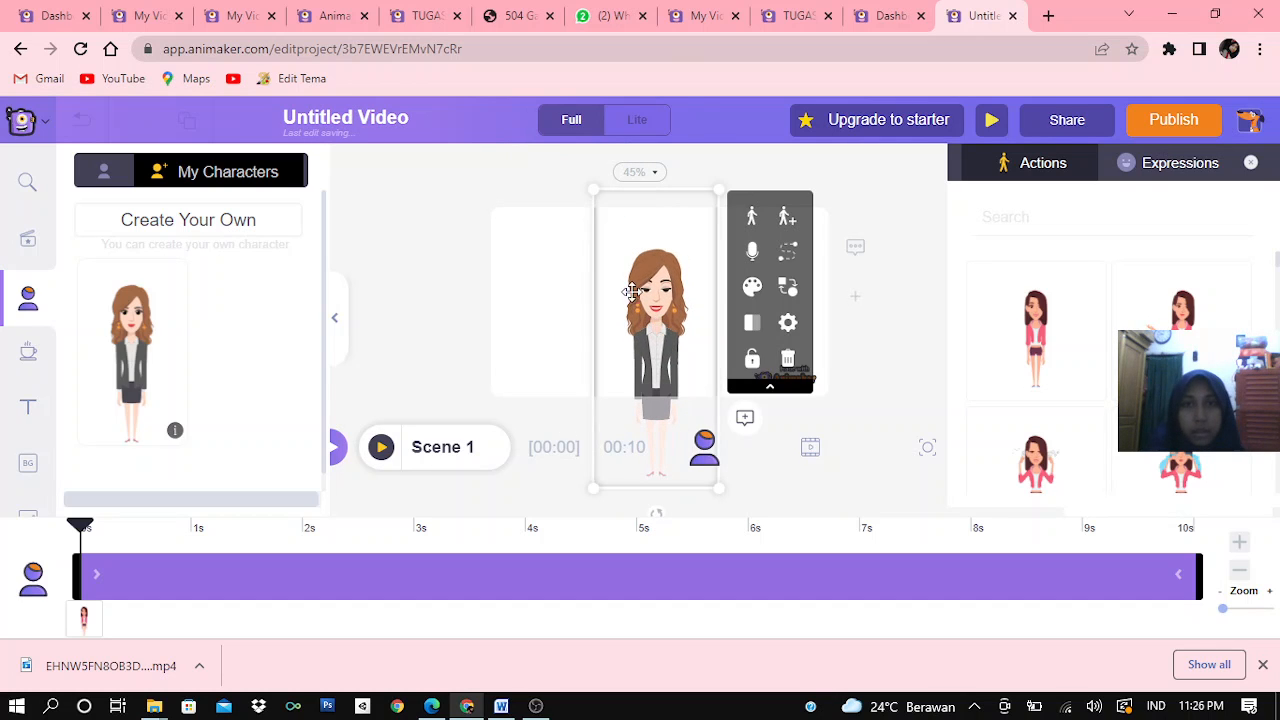
pyautogui.moveTo(594, 190); pyautogui.dragTo(585, 170)
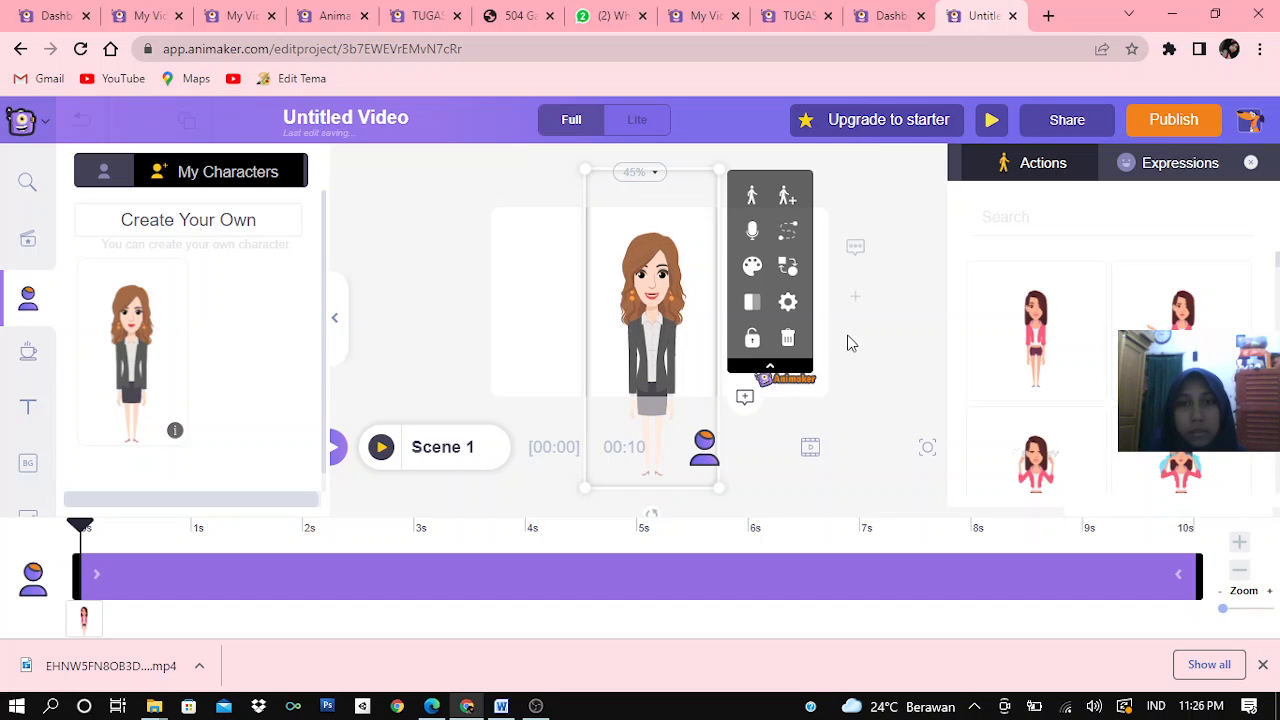
pyautogui.click(898, 333)
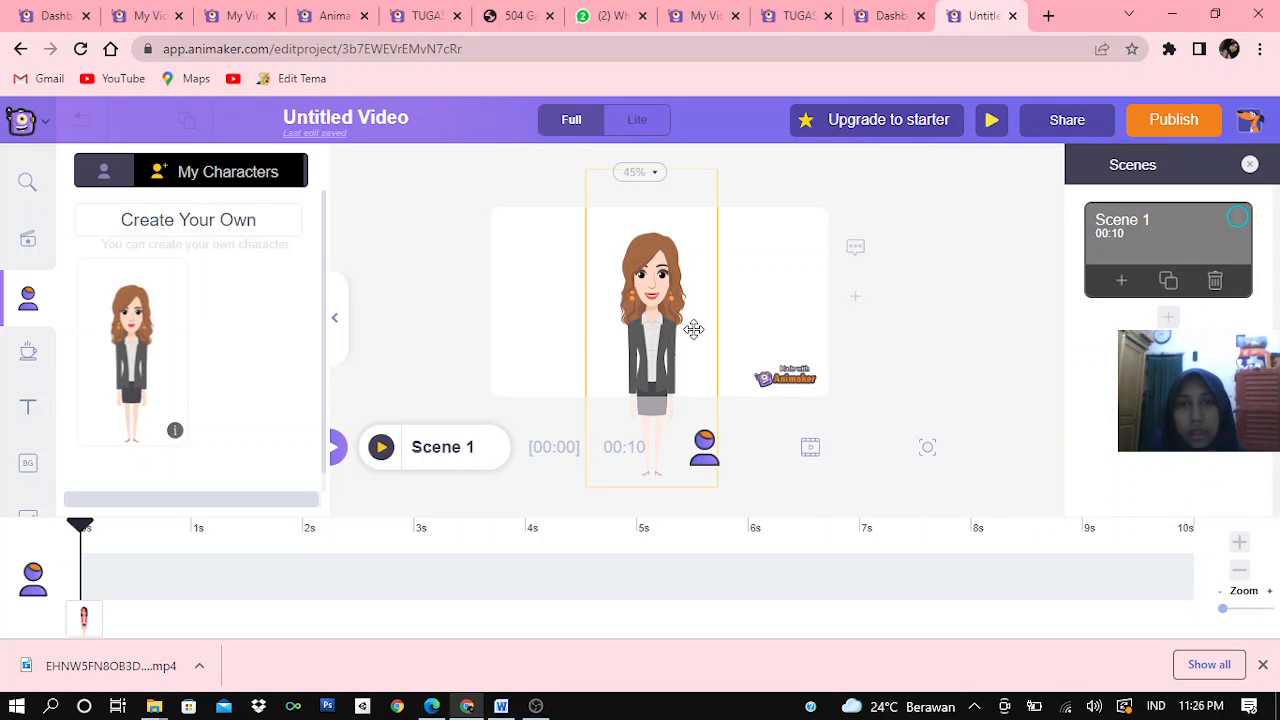
# Give the businesswoman the presenting action with one arm held out to the side, and shift her slightly left
pyautogui.click(663, 329)
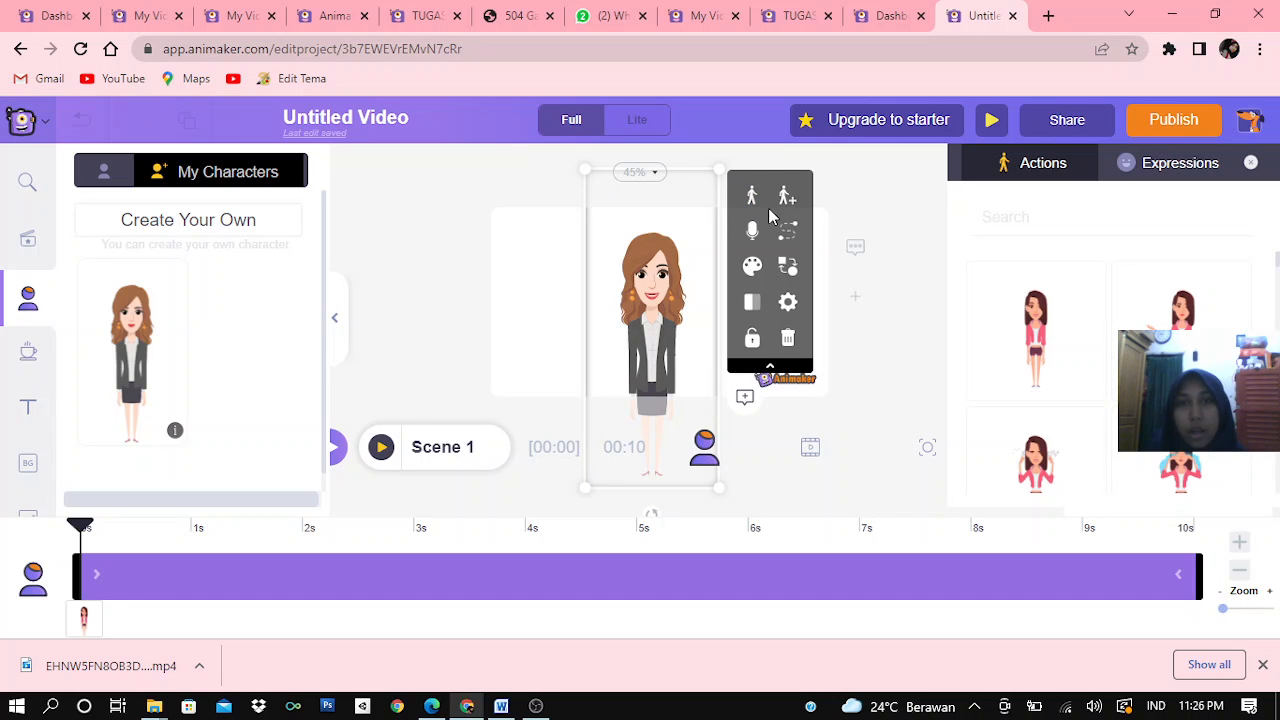
pyautogui.click(1150, 303)
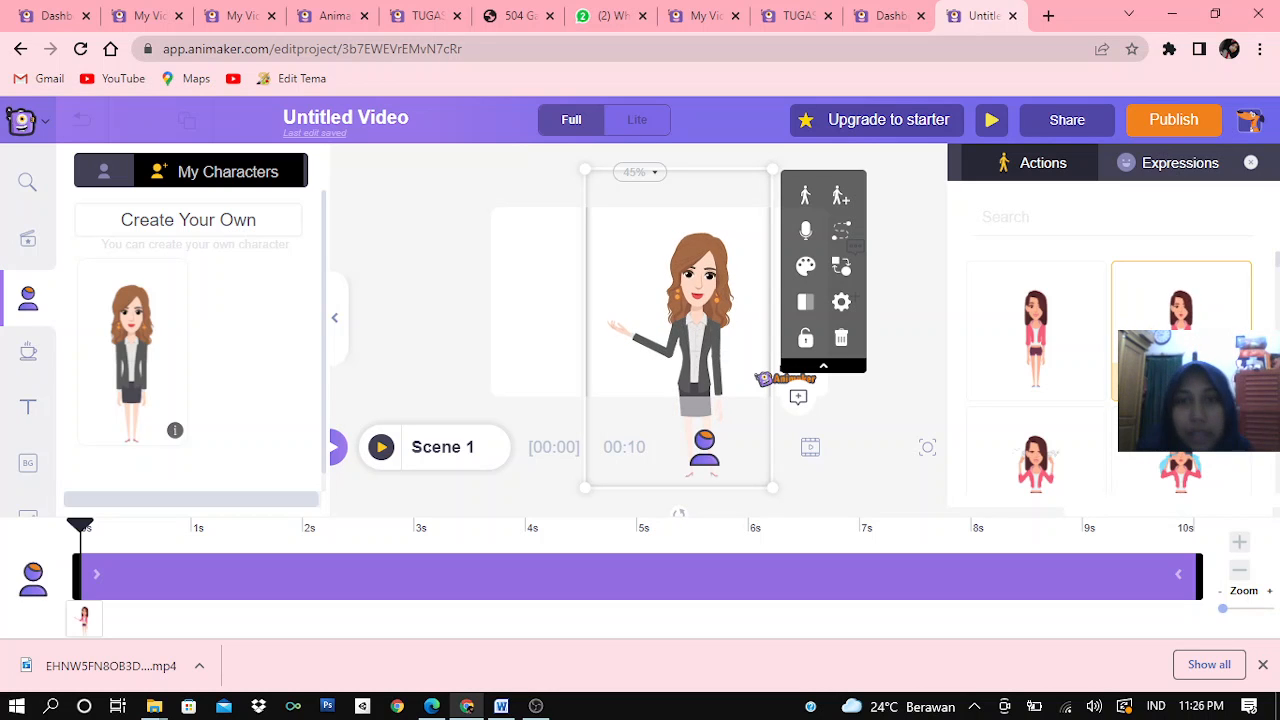
pyautogui.moveTo(678, 278); pyautogui.dragTo(657, 277)
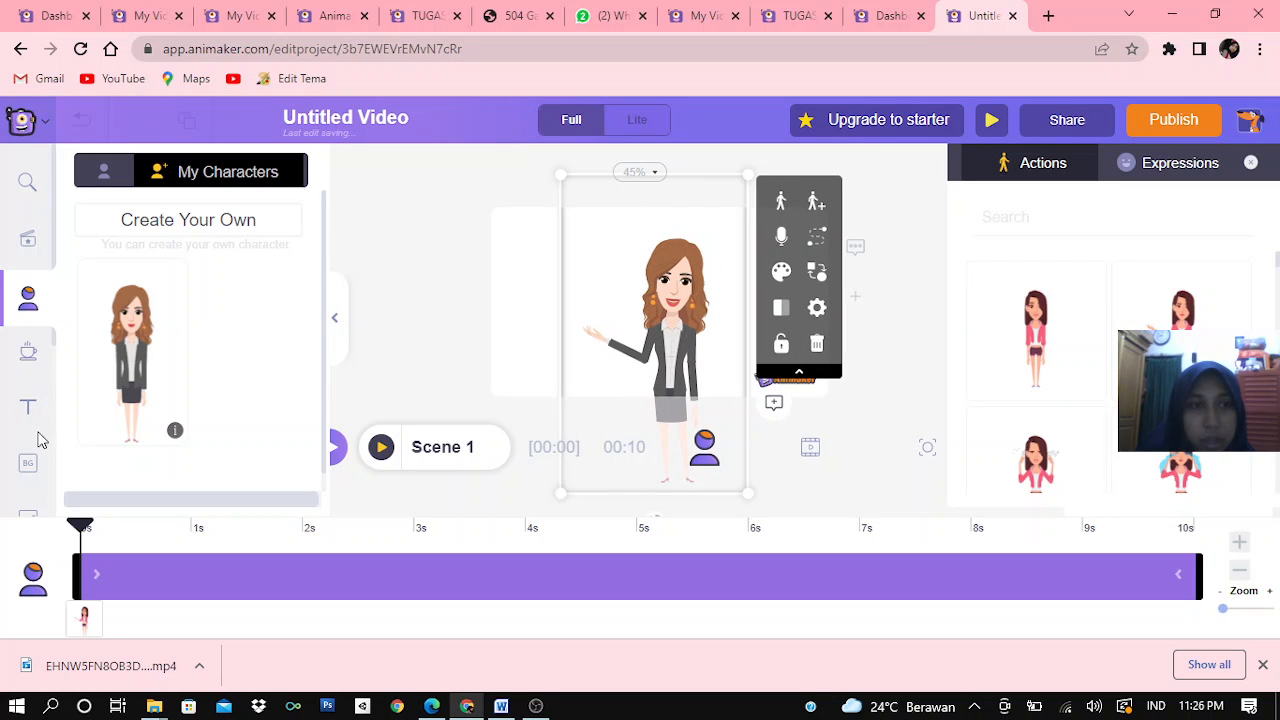
# Apply the building exterior from the School category as the scene background and shift the character slightly lower
pyautogui.click(25, 465)
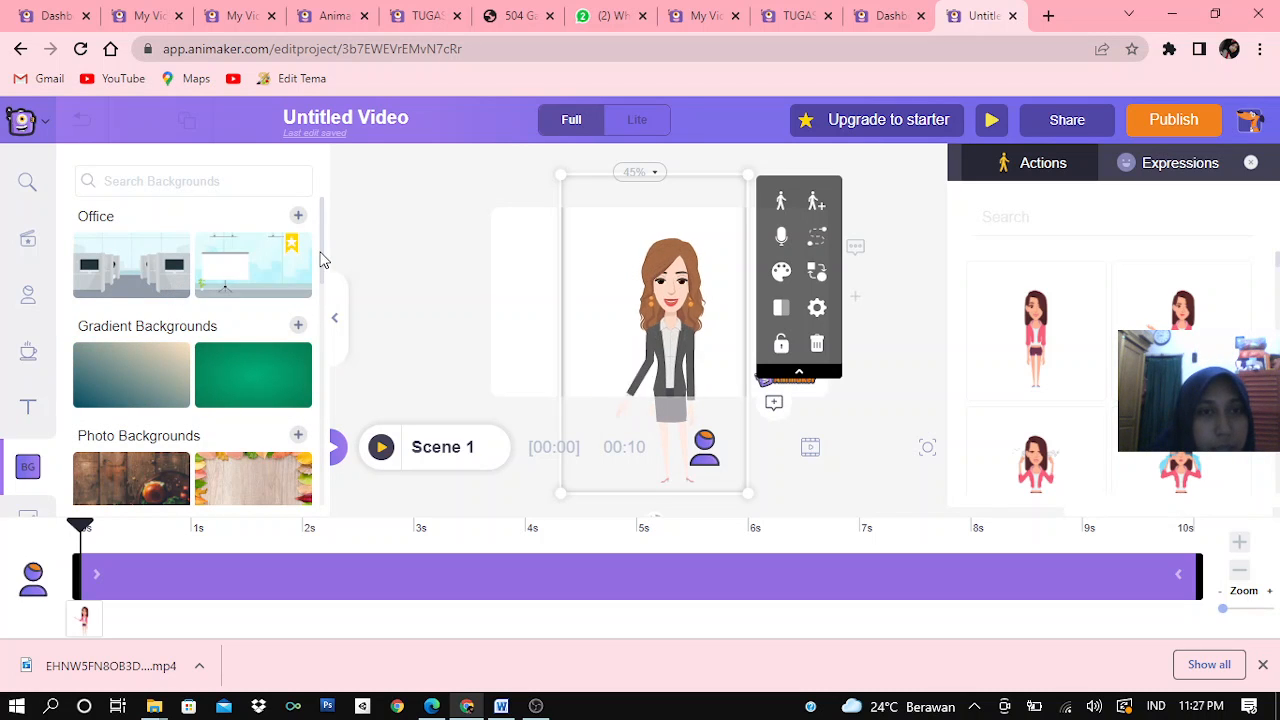
pyautogui.scroll(-1, 322, 277)
pyautogui.scroll(-5, 323, 337)
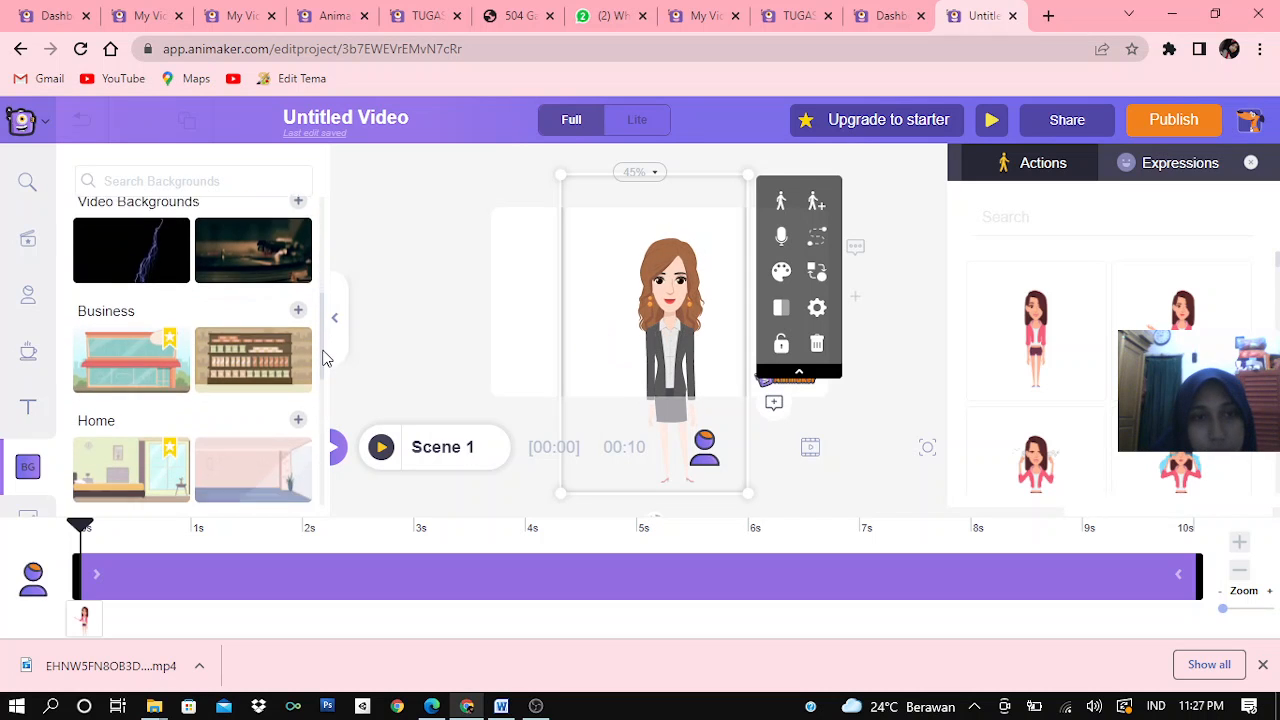
pyautogui.scroll(-1, 313, 385)
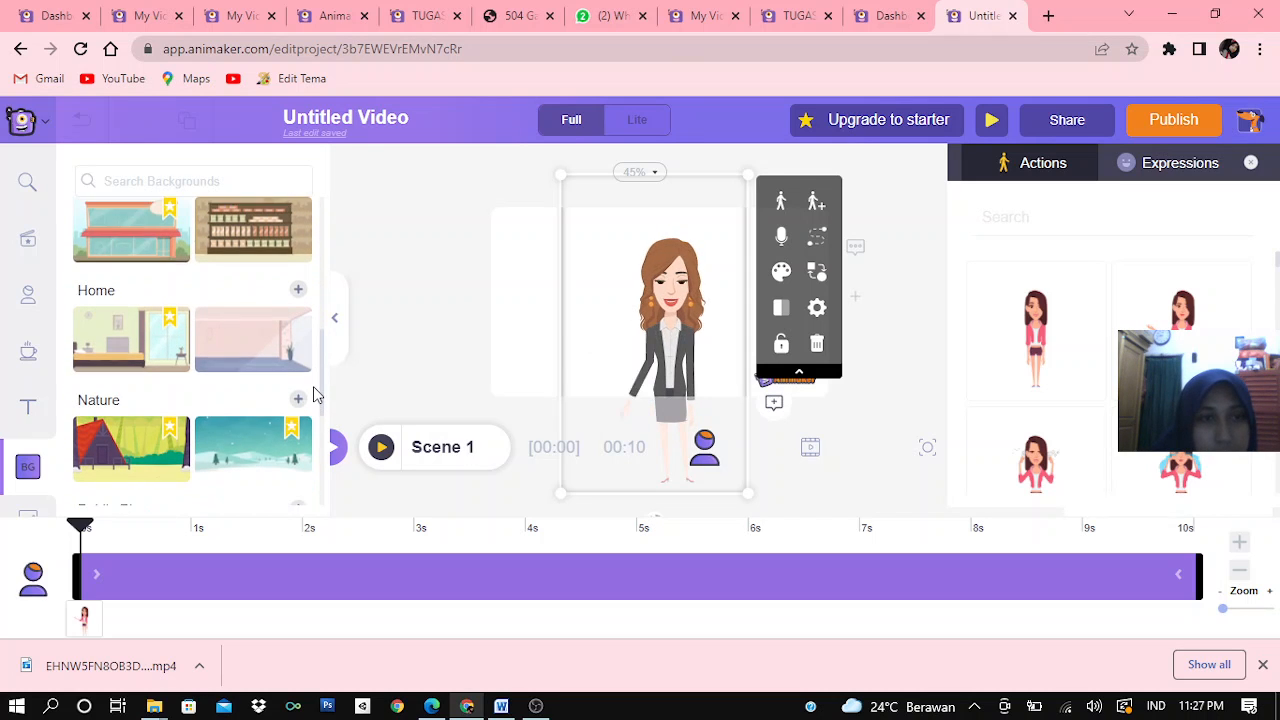
pyautogui.scroll(-5, 310, 400)
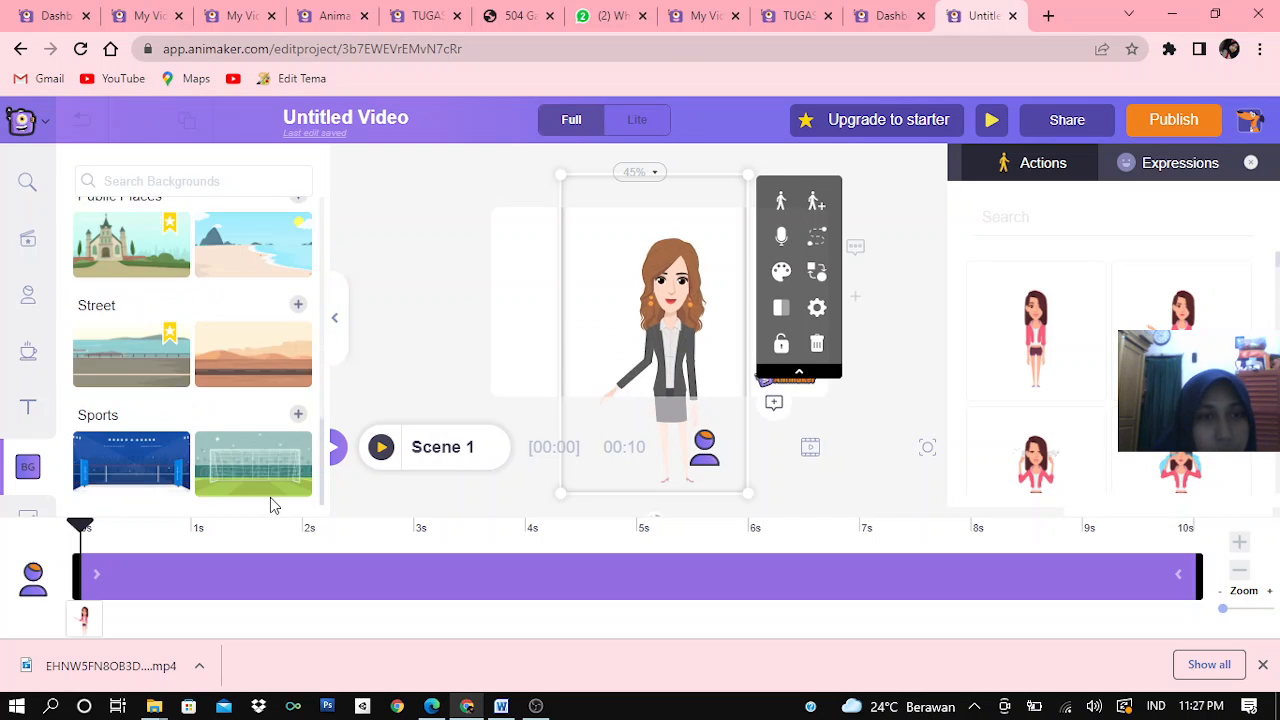
pyautogui.scroll(10, 274, 451)
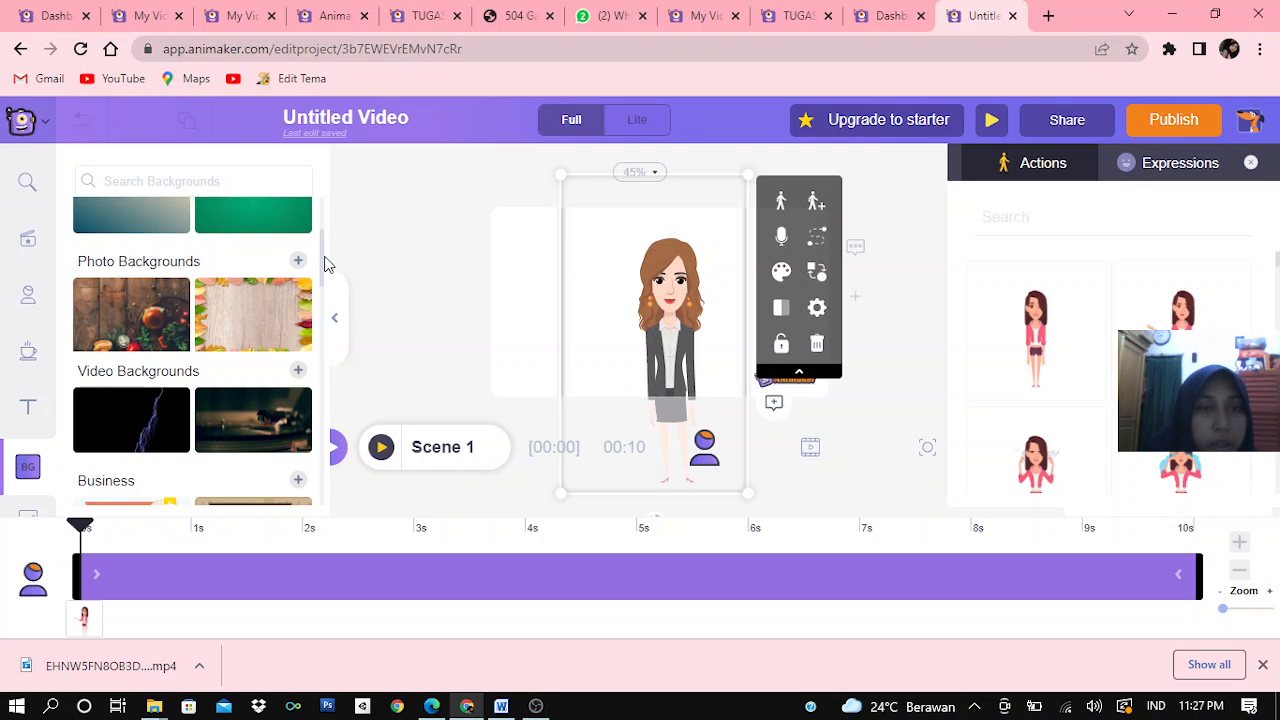
pyautogui.scroll(3, 322, 262)
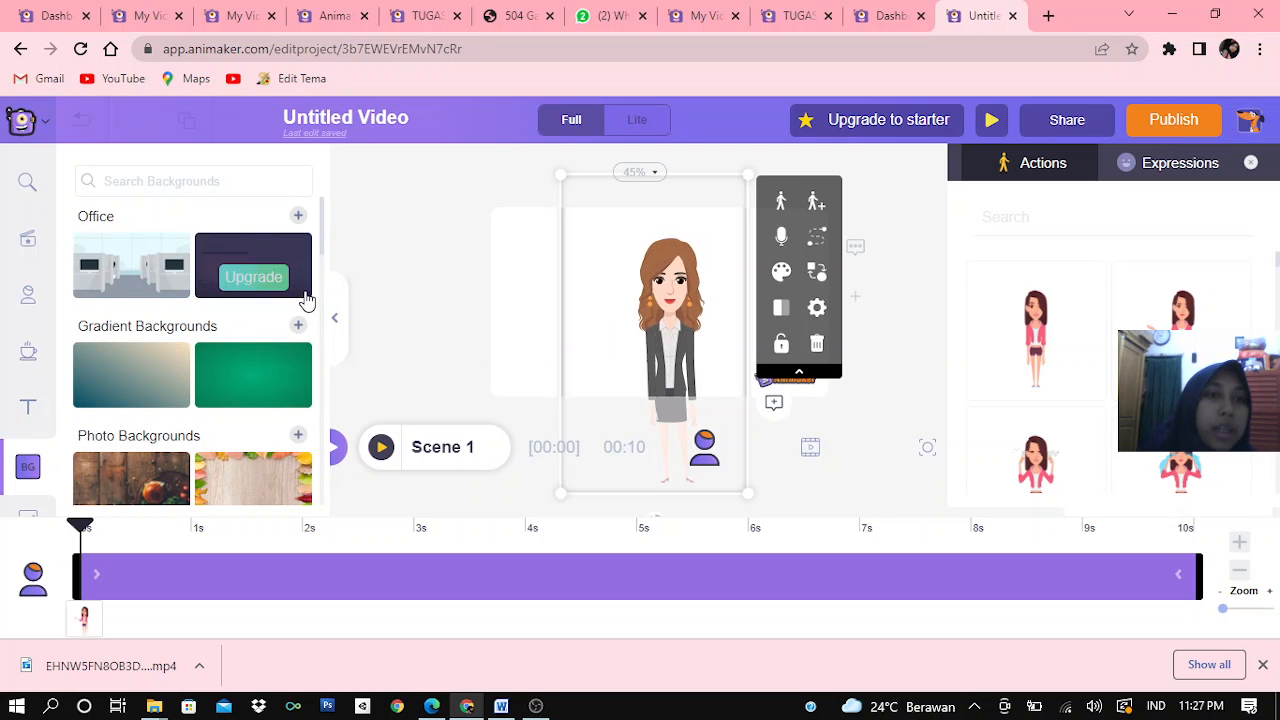
pyautogui.moveTo(322, 254); pyautogui.dragTo(330, 343)
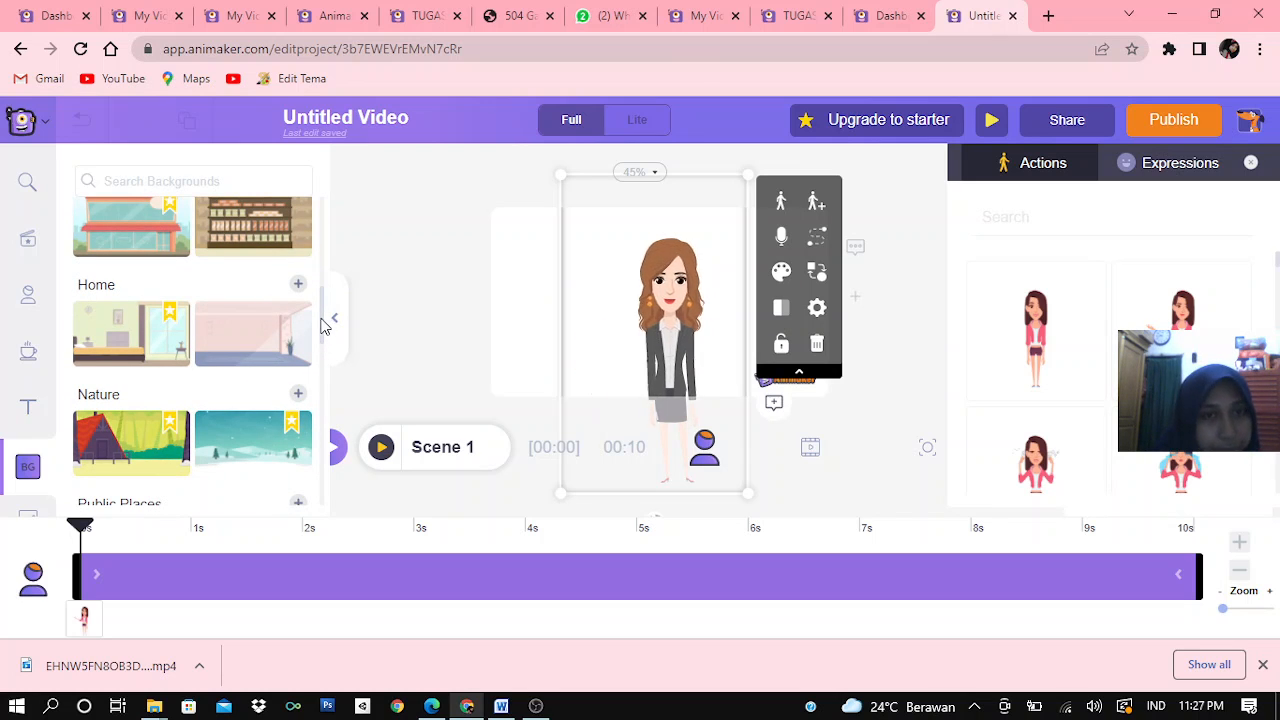
pyautogui.moveTo(323, 322)
pyautogui.mouseDown()
pyautogui.moveTo(346, 389)
pyautogui.moveTo(323, 442)
pyautogui.mouseUp()
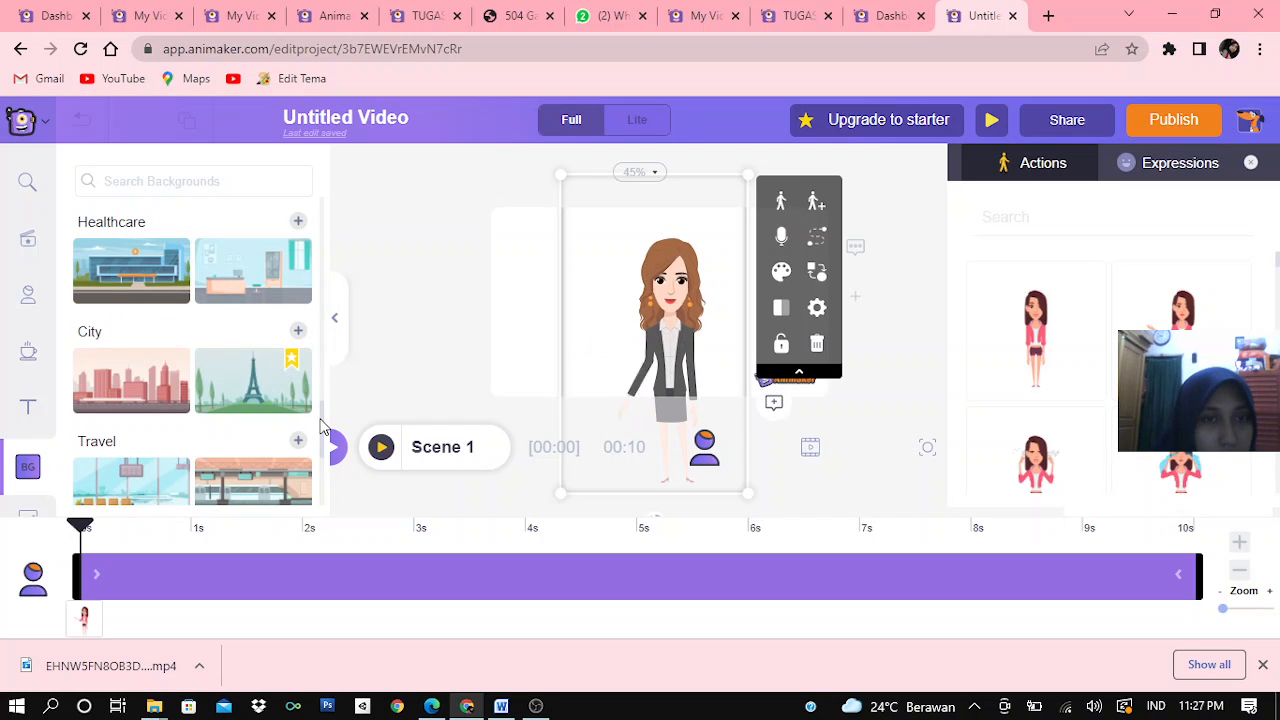
pyautogui.moveTo(320, 403); pyautogui.dragTo(316, 529)
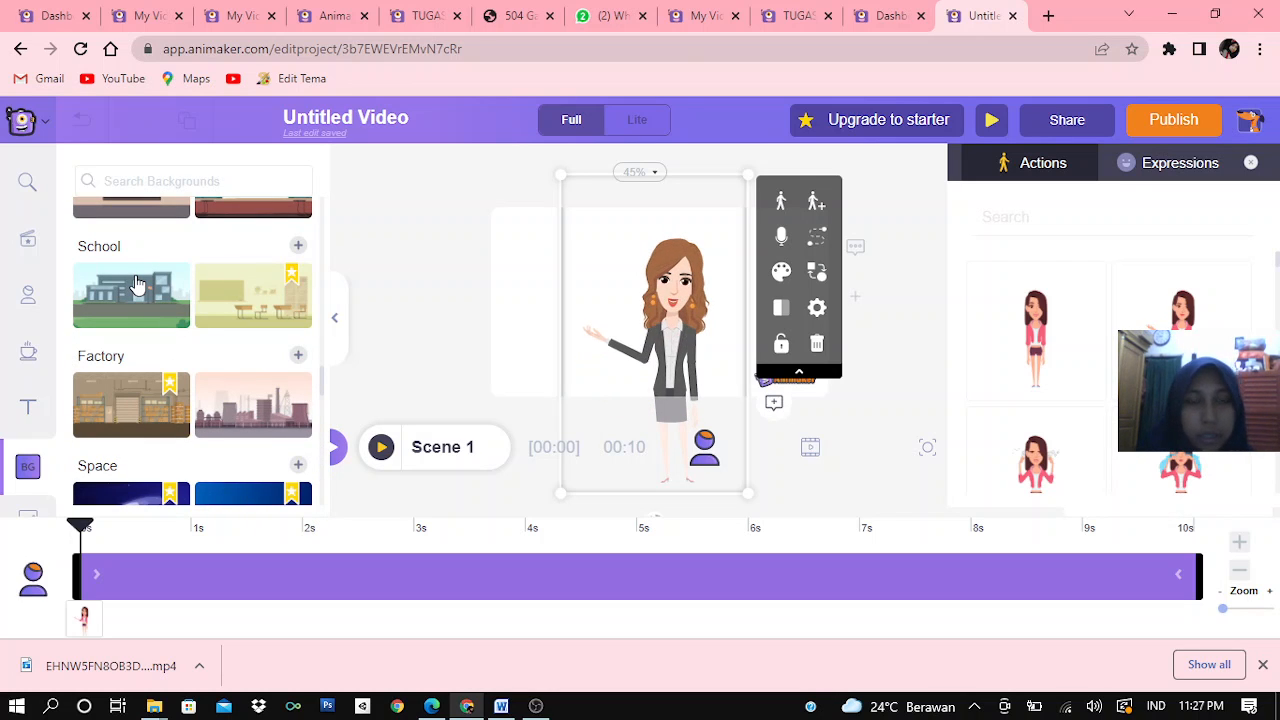
pyautogui.click(137, 285)
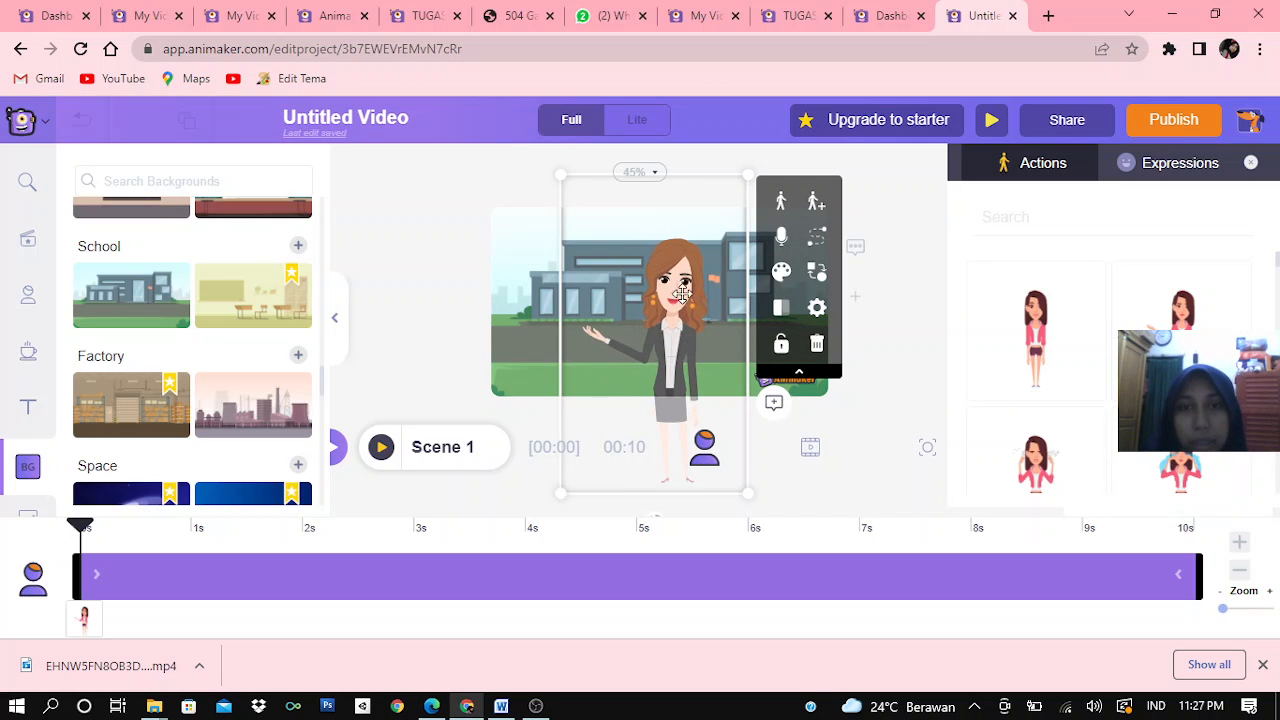
pyautogui.moveTo(672, 328); pyautogui.dragTo(666, 343)
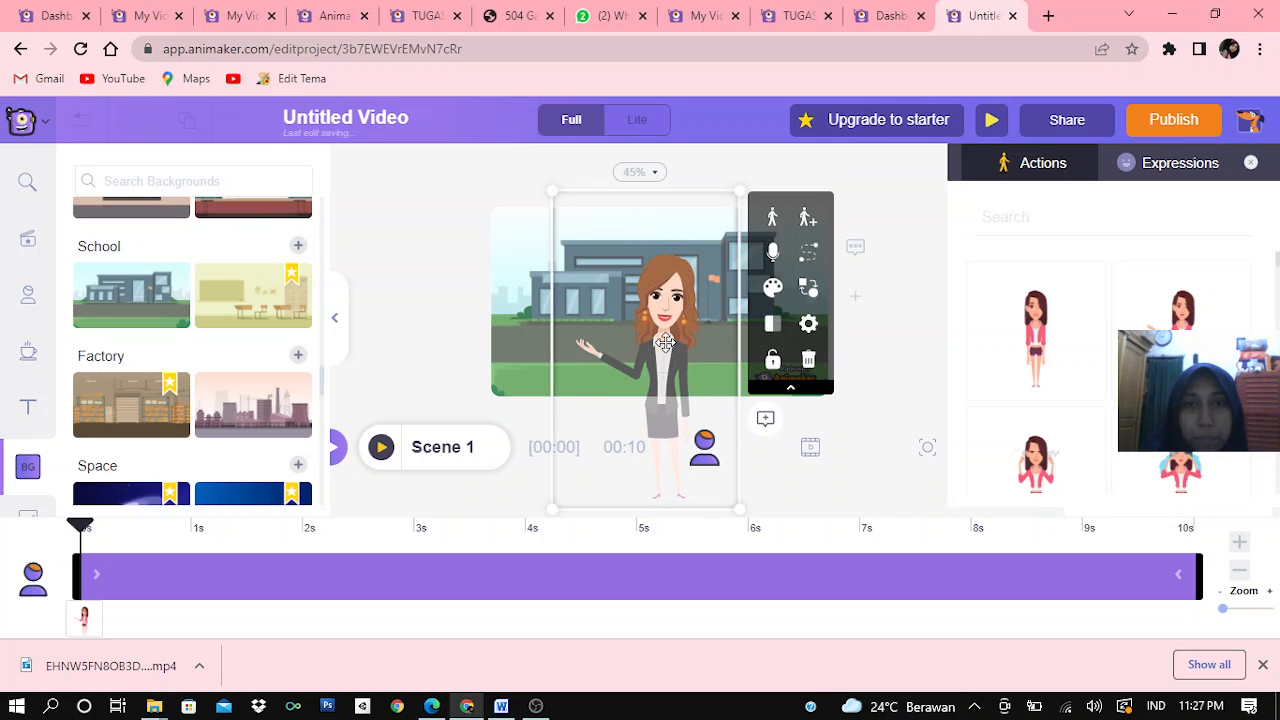
pyautogui.click(445, 270)
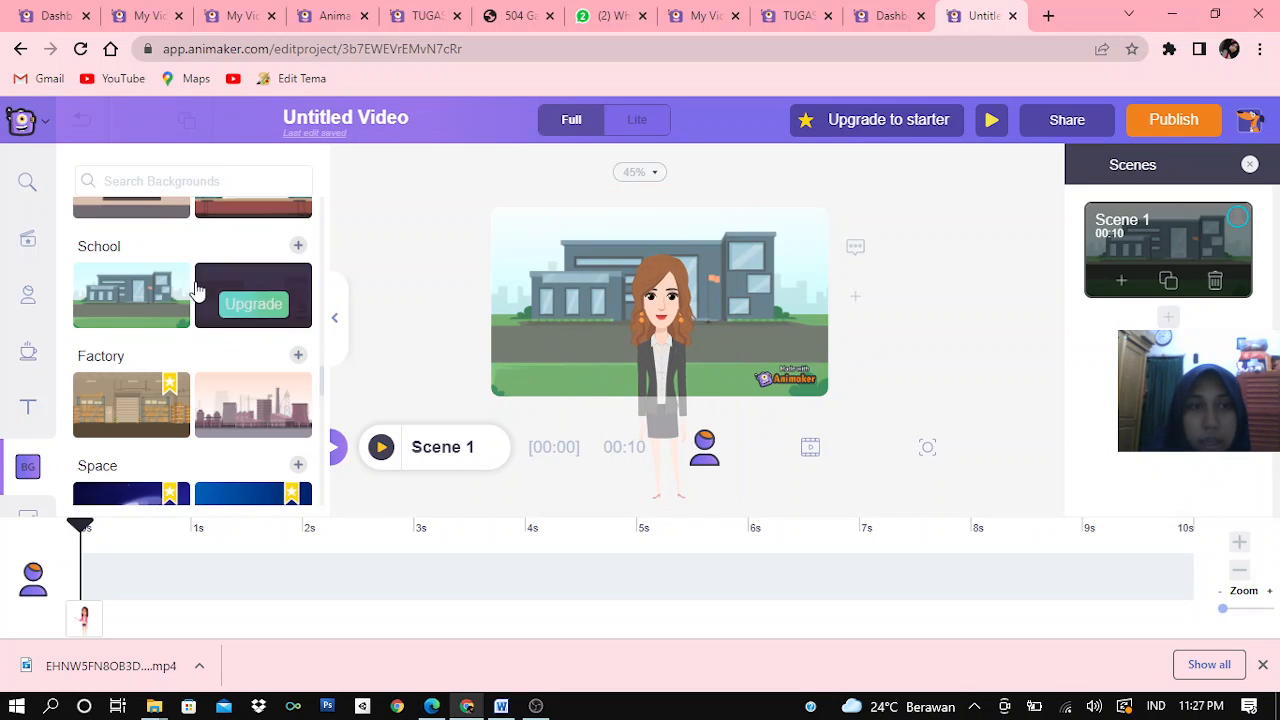
# Add a subheading to the scene and replace its placeholder with "Nama :" followed by the presenter's full name
pyautogui.click(24, 408)
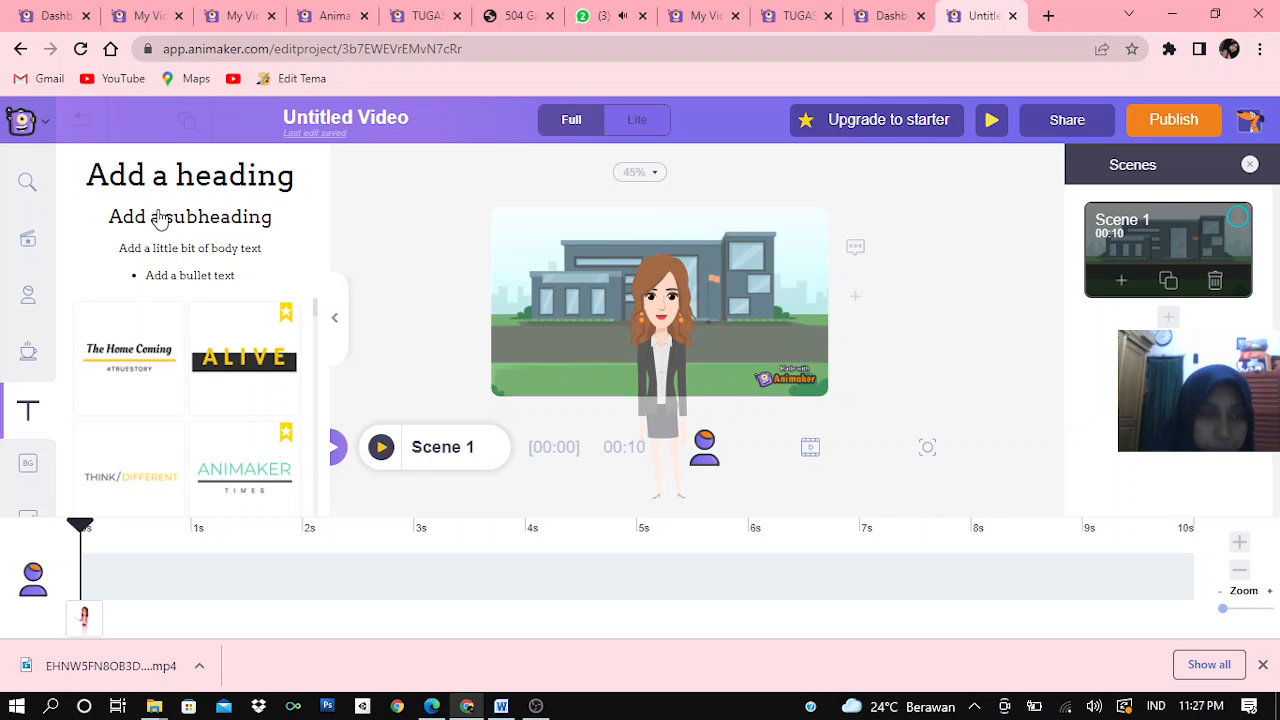
pyautogui.click(160, 219)
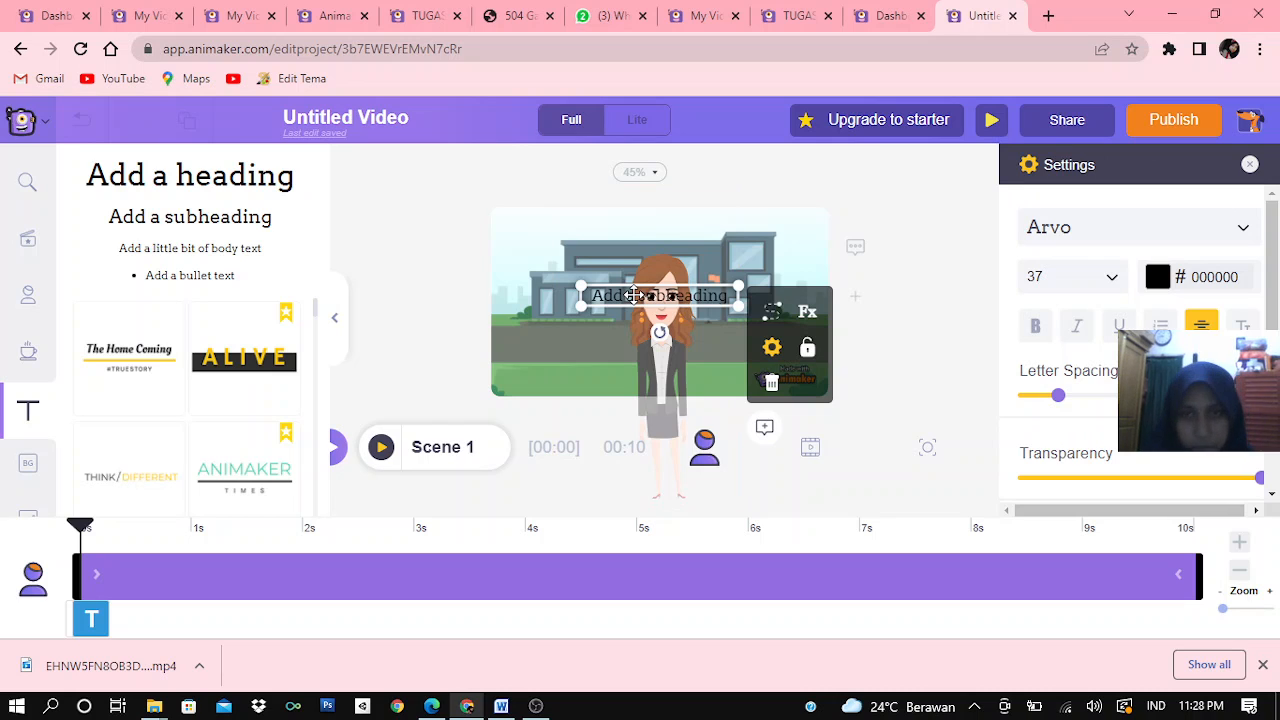
pyautogui.doubleClick(633, 295)
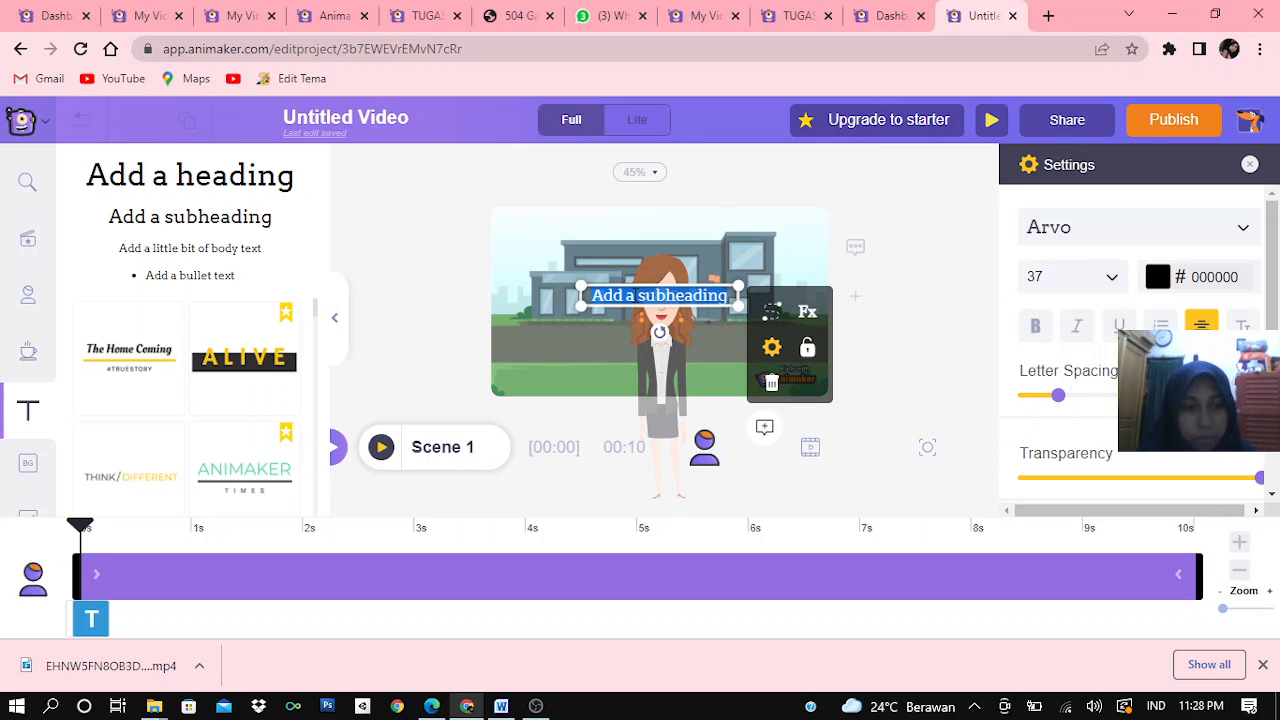
pyautogui.press('BackSpace')
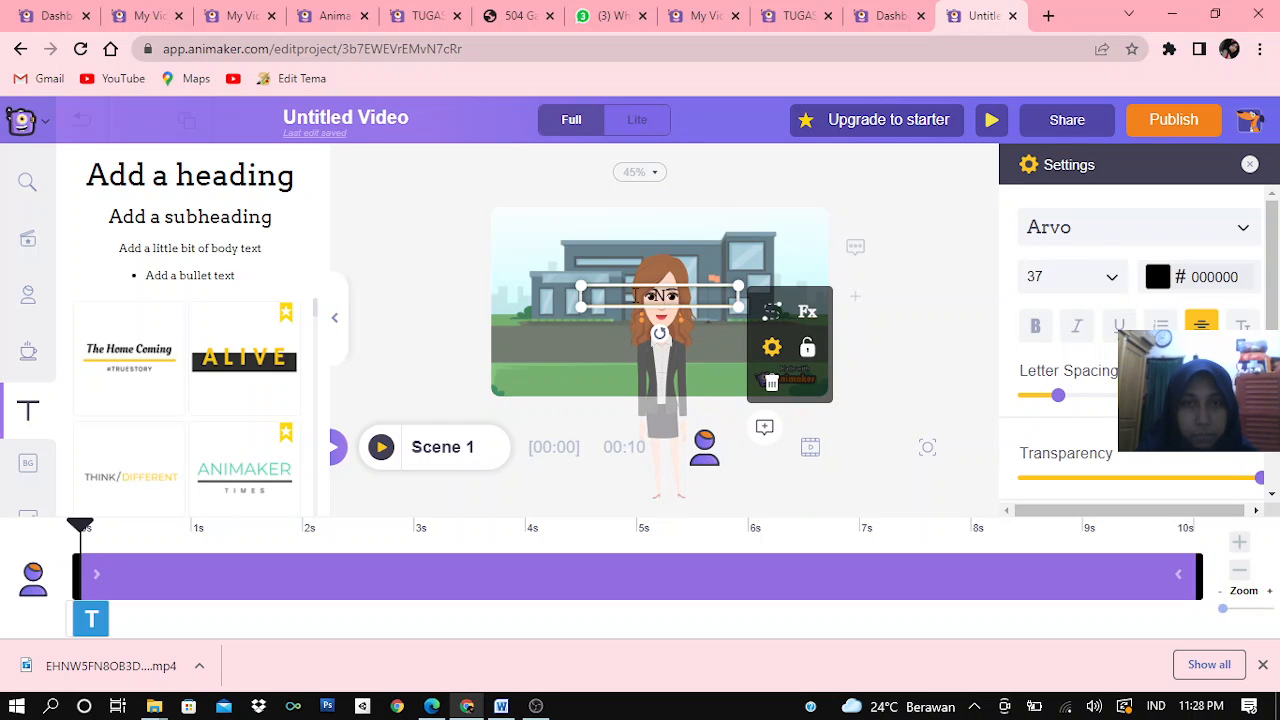
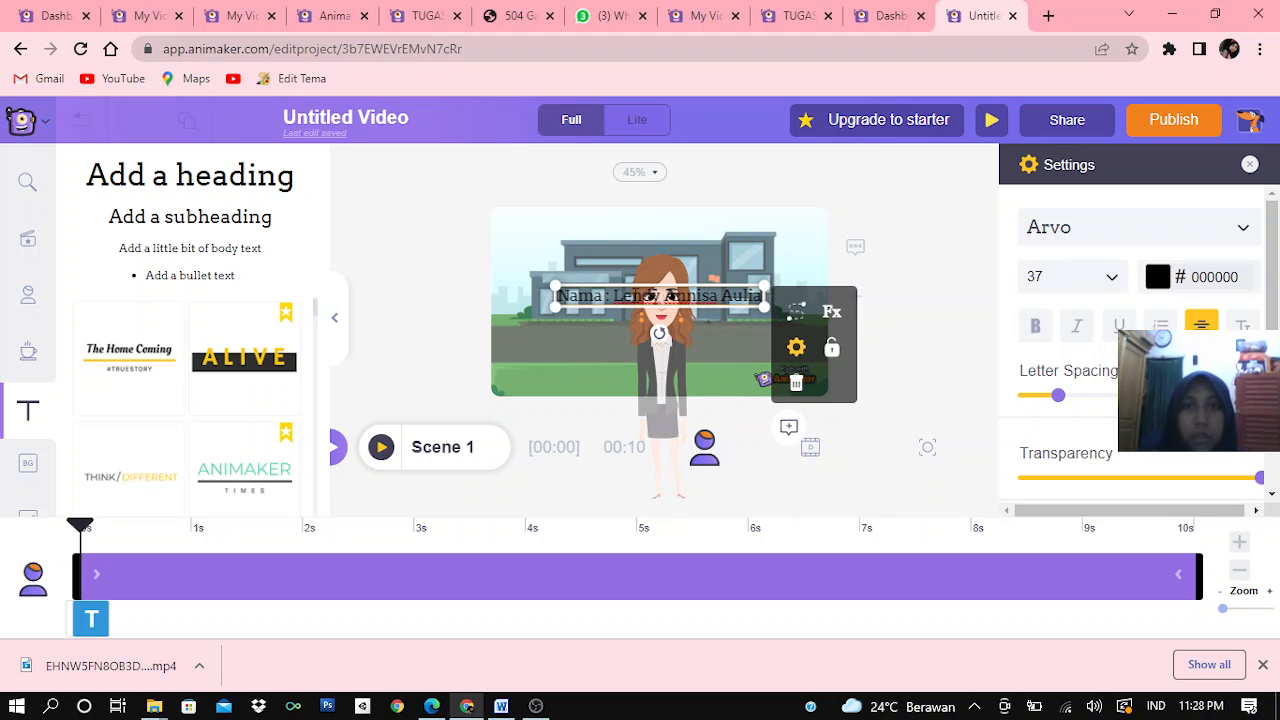
# Add a second line reading "NIM :" with the student number, and move the text up to the character's head
pyautogui.press('Return')
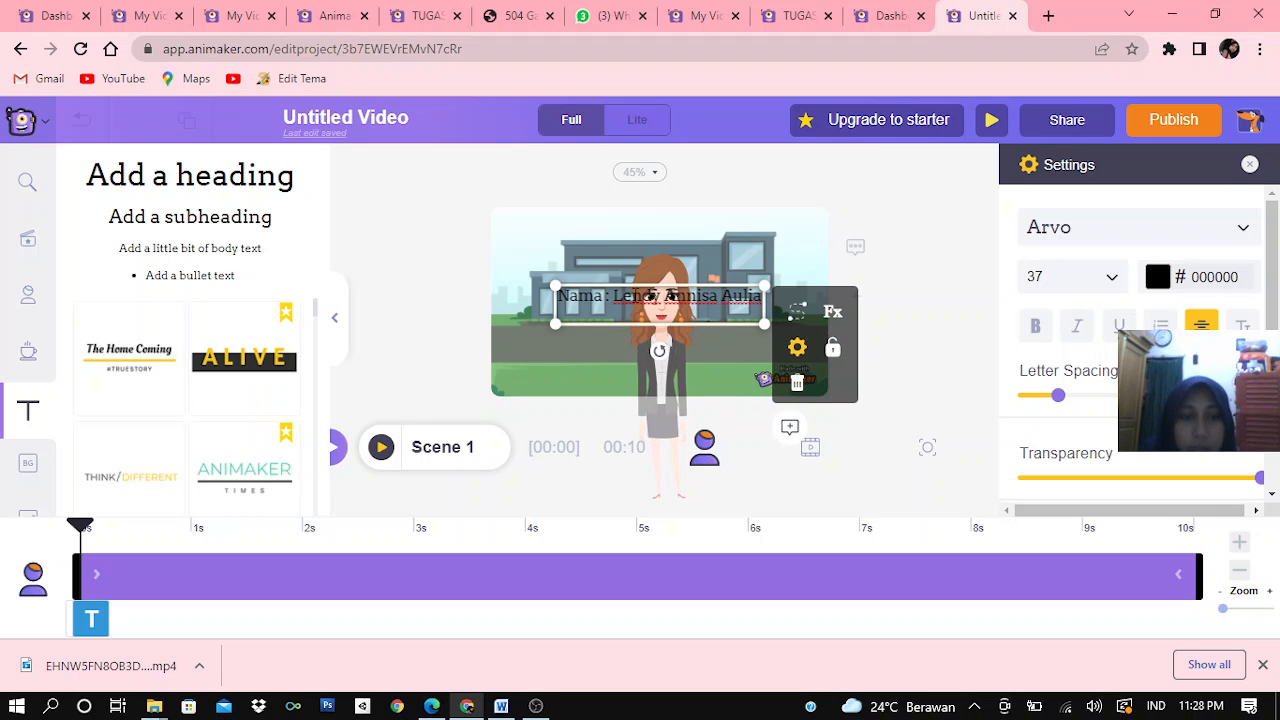
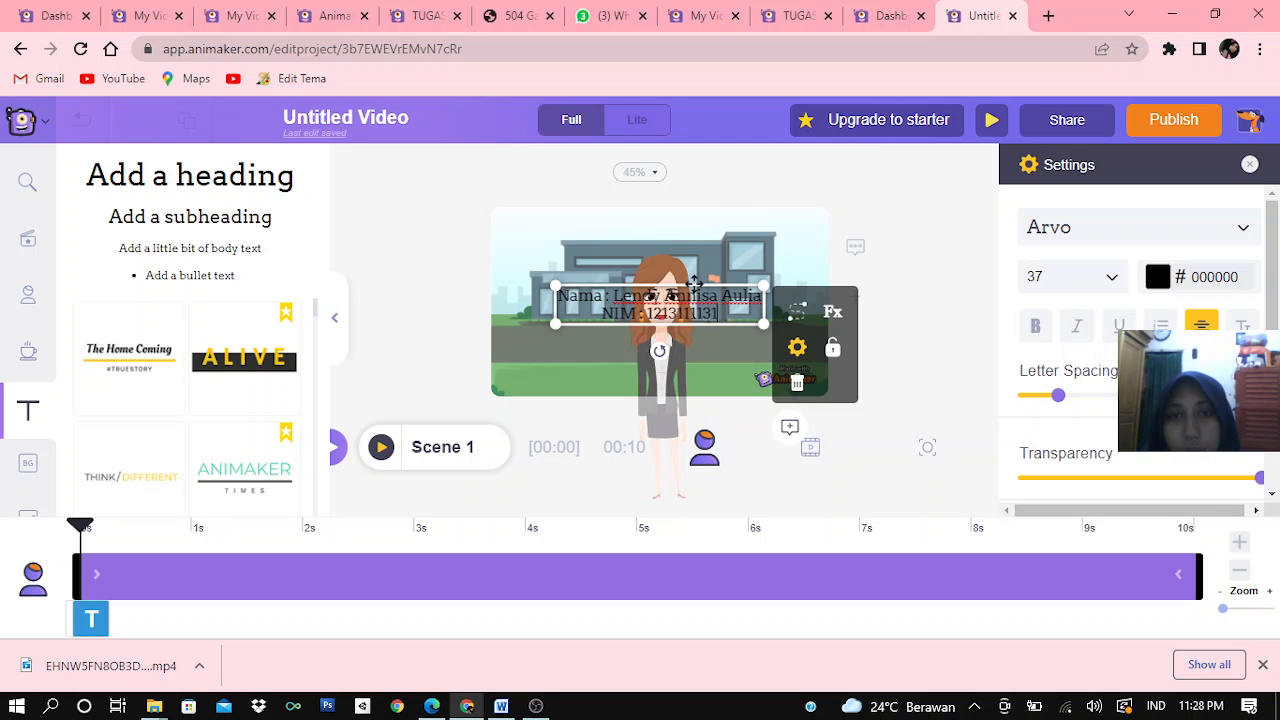
pyautogui.moveTo(694, 285); pyautogui.dragTo(679, 239)
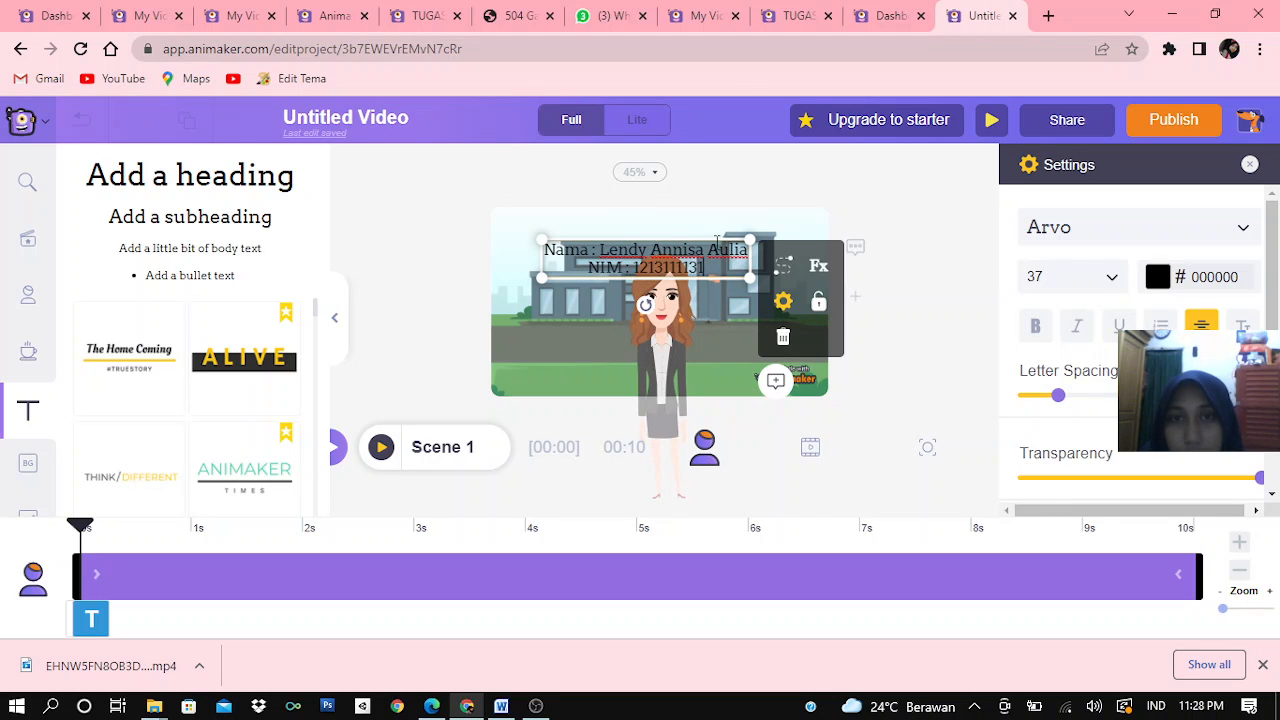
# Set the font of the name and student number text to Baloo
pyautogui.click(1242, 232)
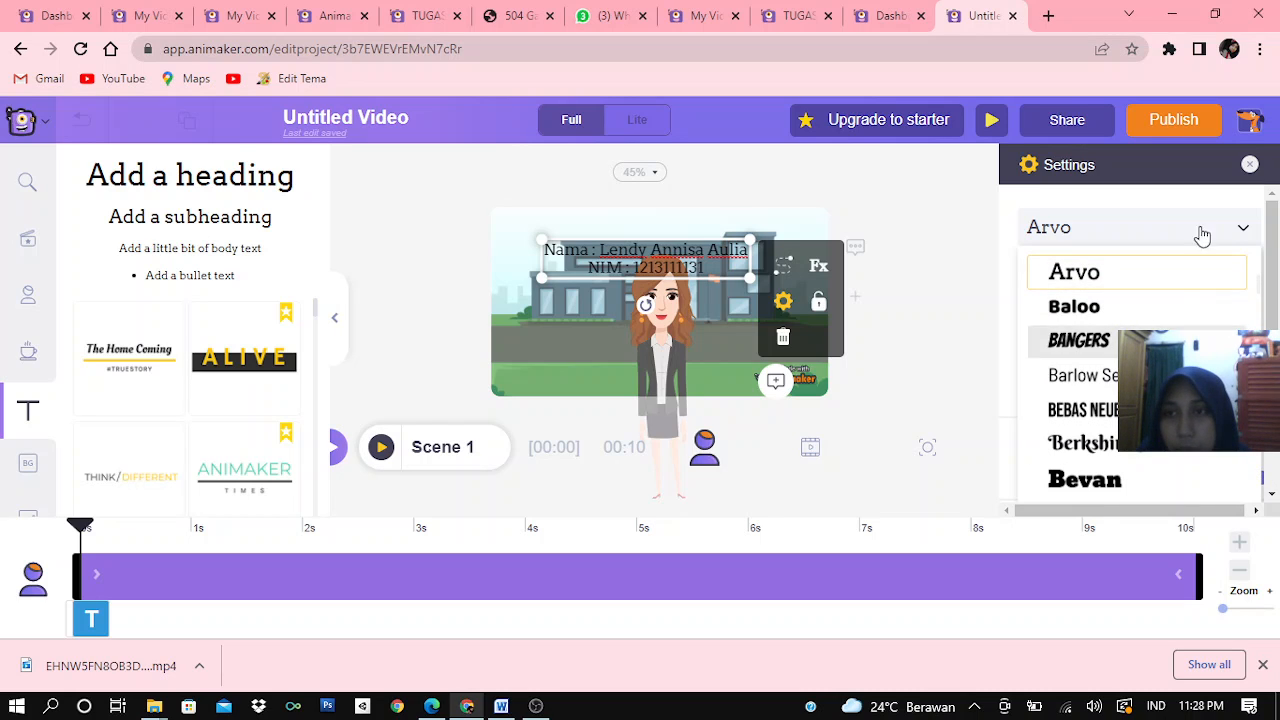
pyautogui.click(1117, 313)
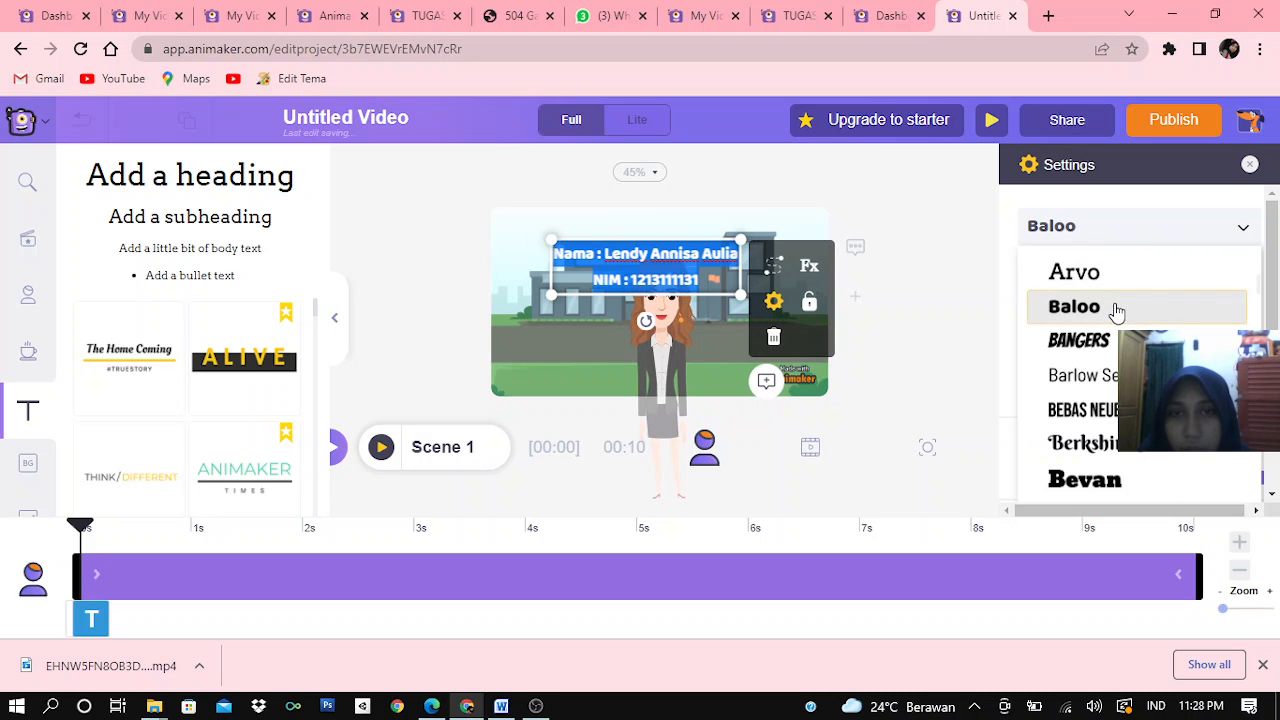
pyautogui.click(1243, 230)
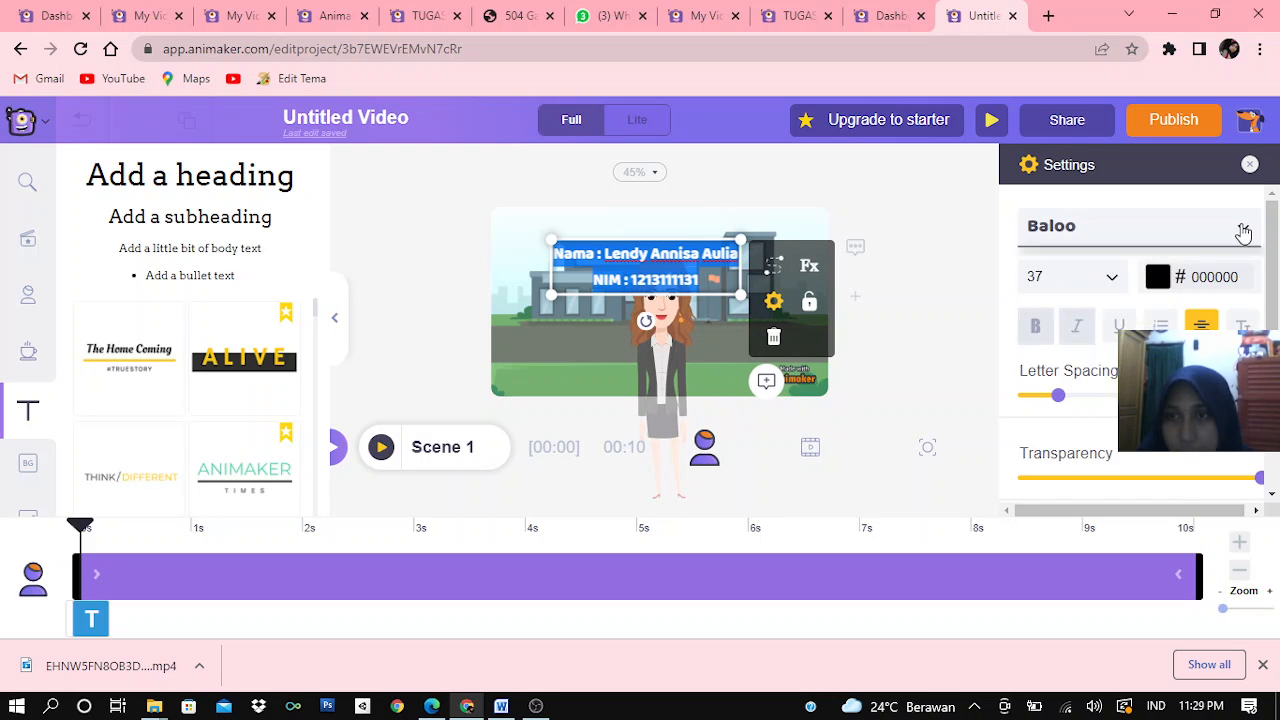
pyautogui.scroll(-3, 1096, 434)
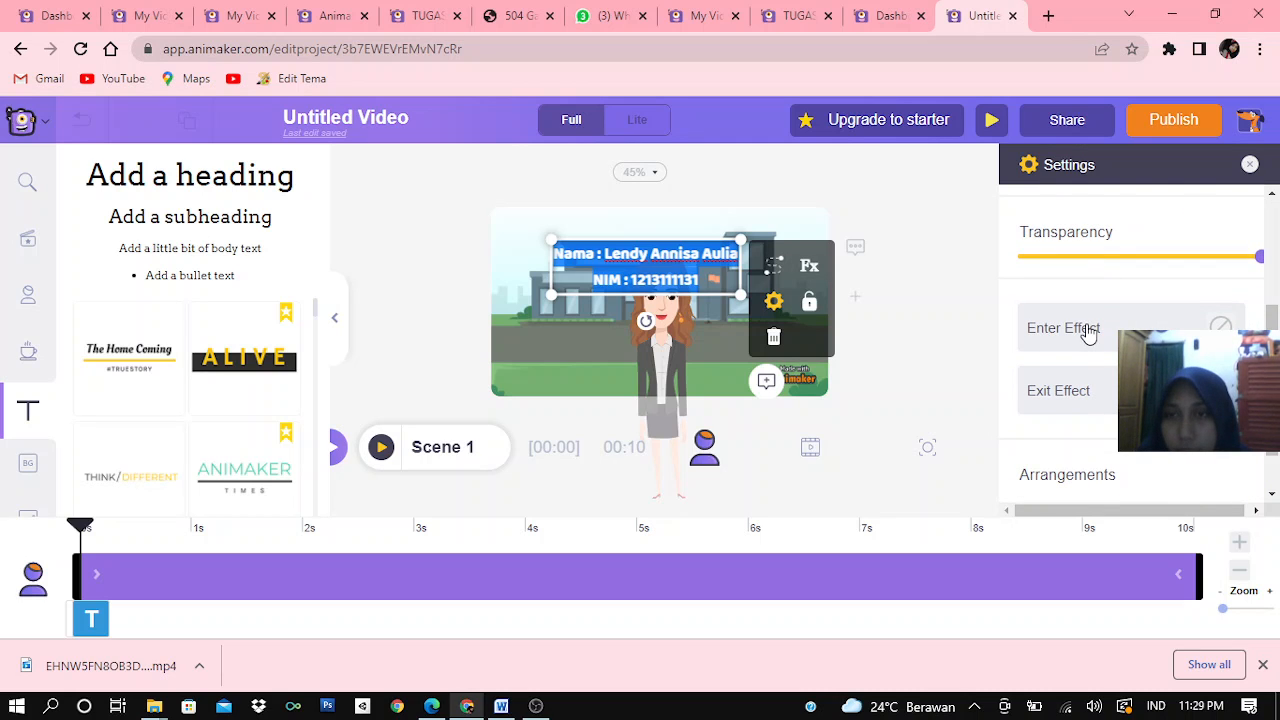
pyautogui.click(1088, 332)
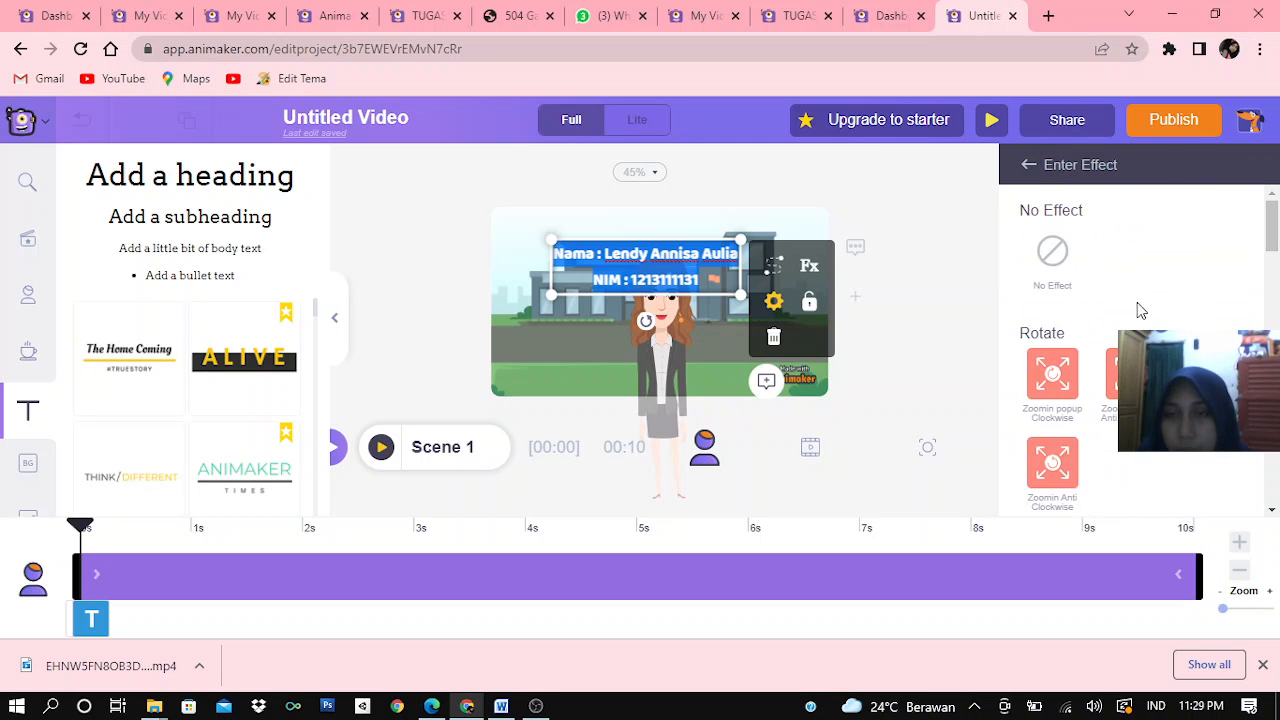
pyautogui.click(1028, 166)
# Change the color of the name and student number text to the light gray EFEFEF
pyautogui.scroll(3, 1123, 314)
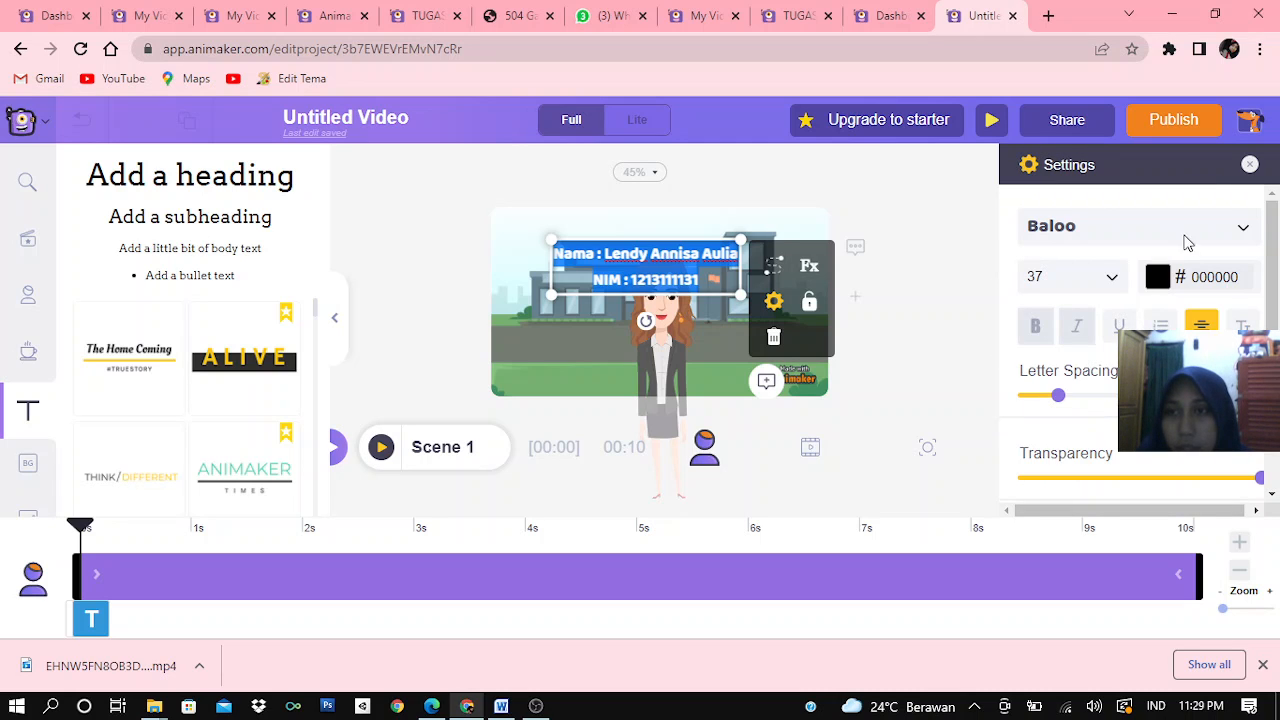
pyautogui.click(1158, 278)
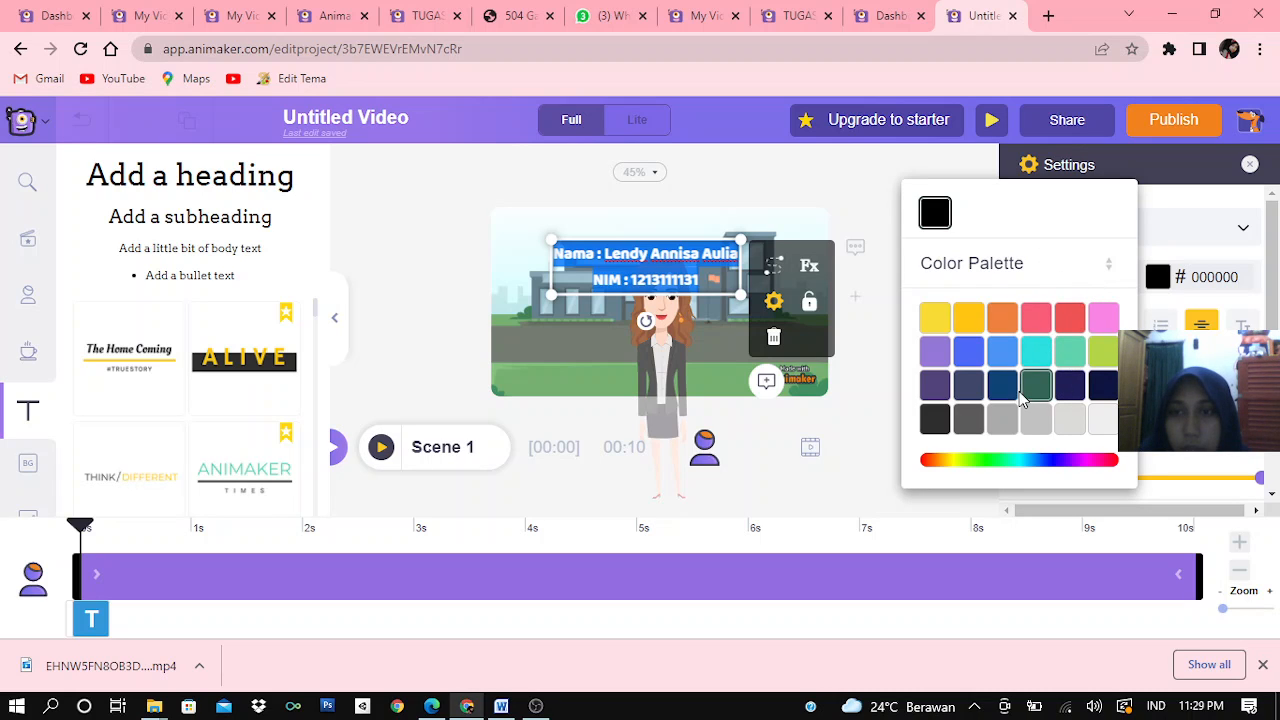
pyautogui.click(1103, 421)
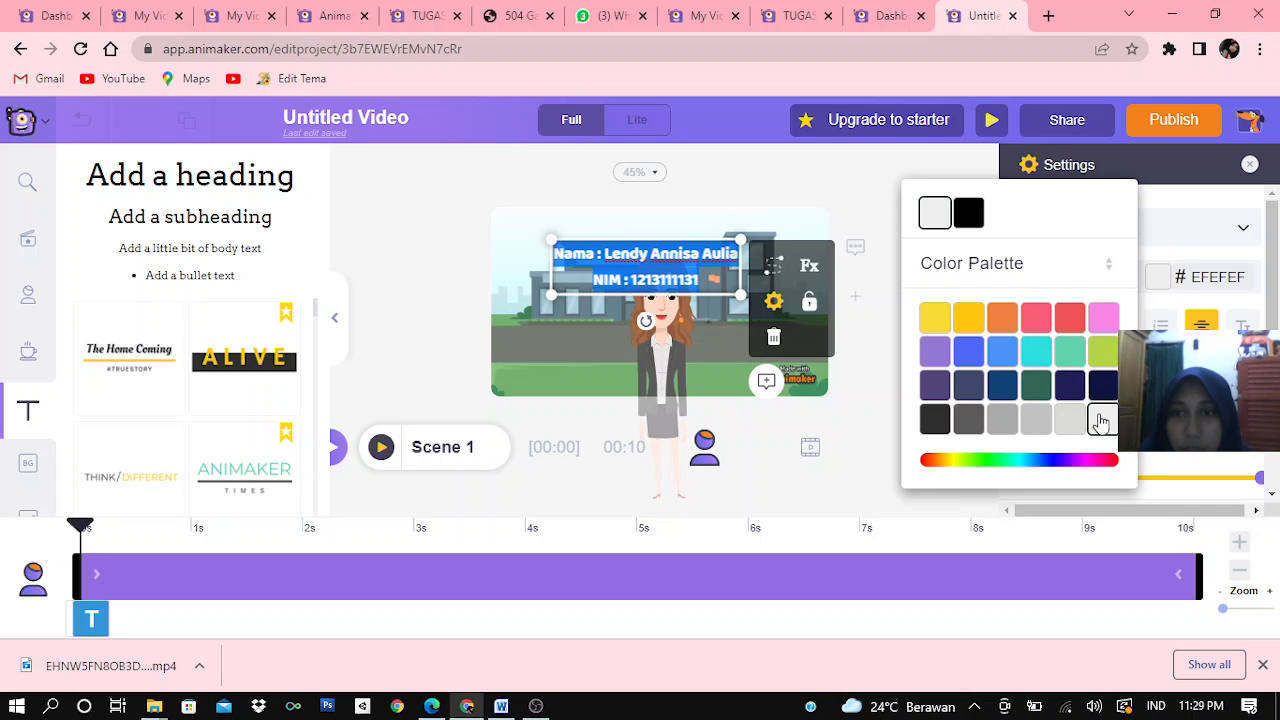
pyautogui.click(864, 218)
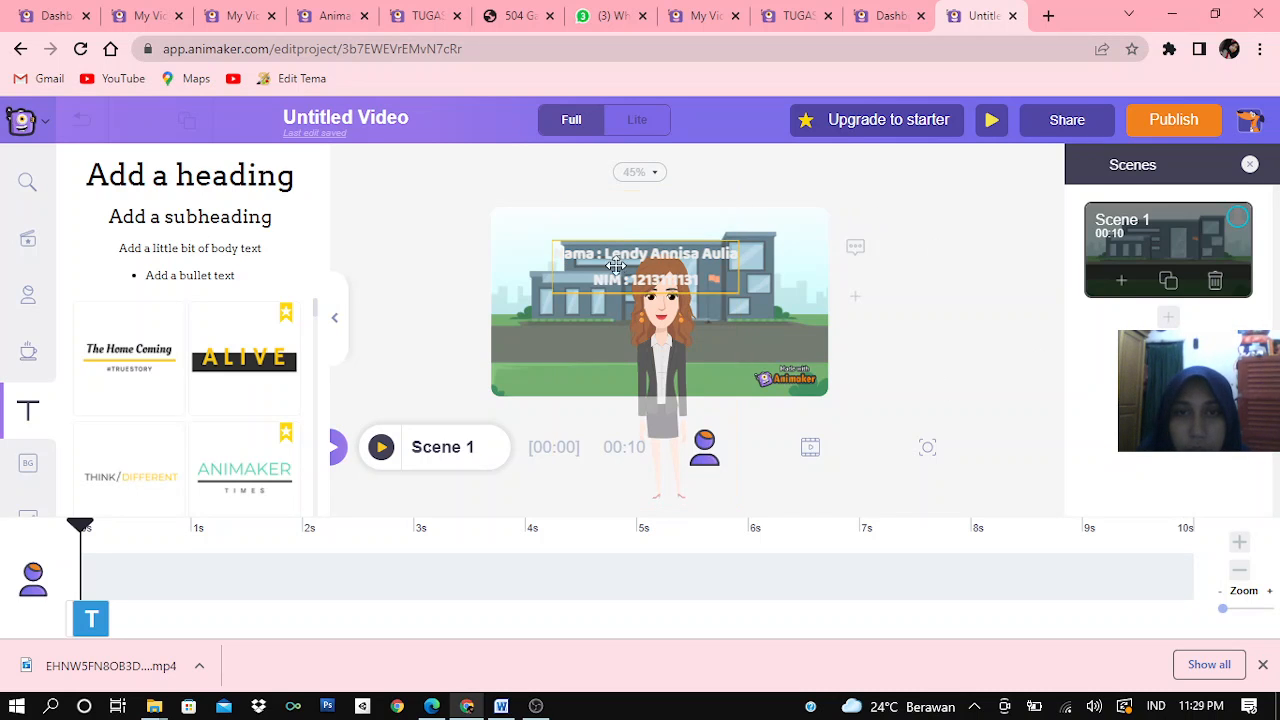
# Move the character to the left side of the scene and shift the text beside her head, over the building
pyautogui.moveTo(654, 337); pyautogui.dragTo(532, 336)
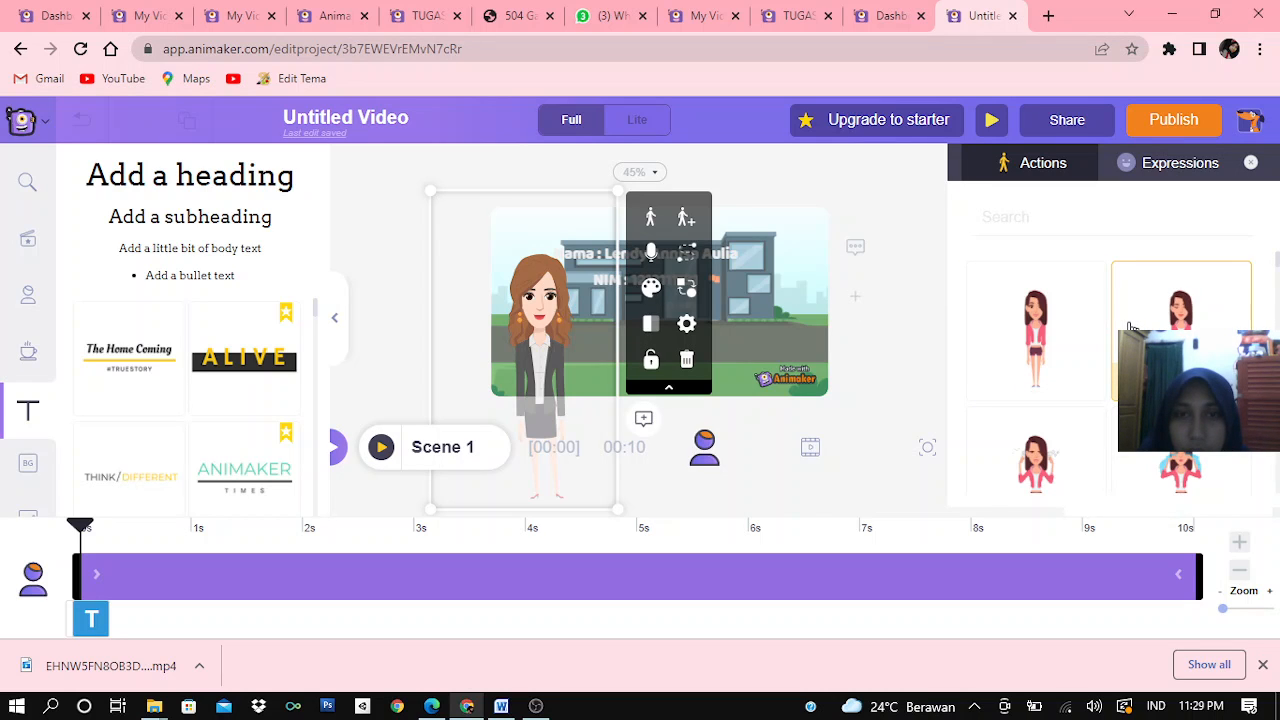
pyautogui.click(914, 349)
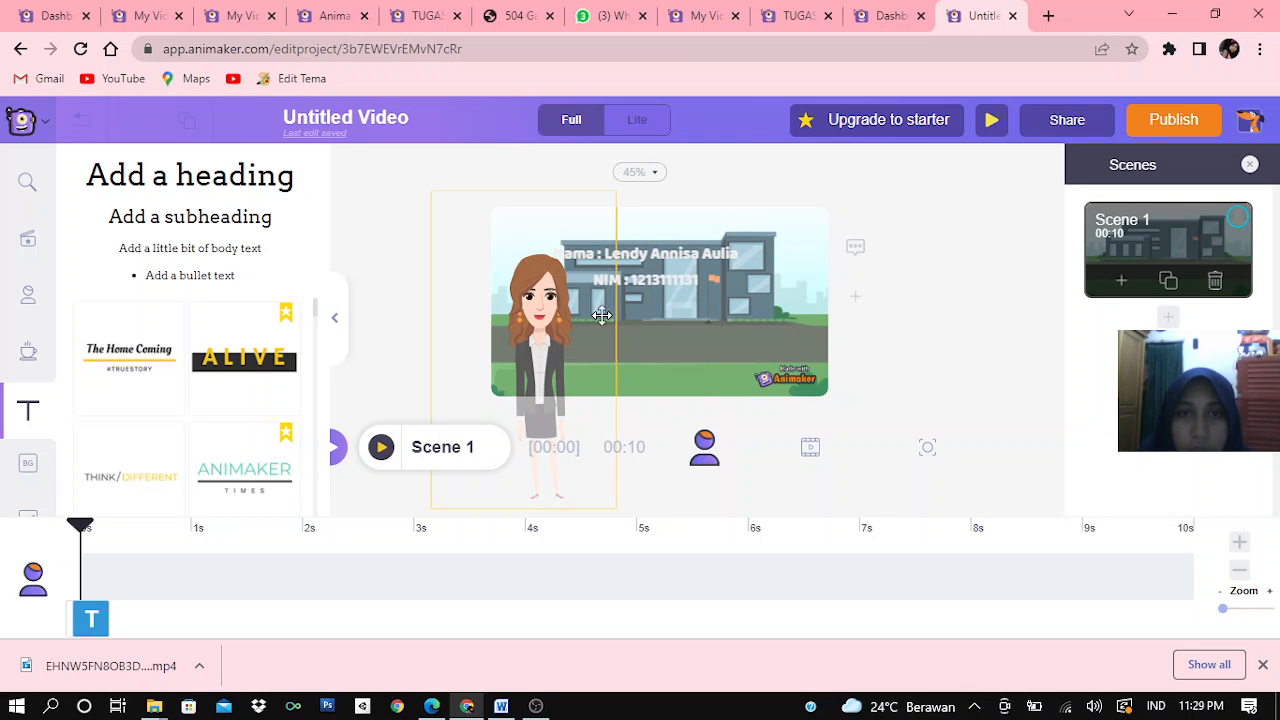
pyautogui.click(685, 287)
pyautogui.moveTo(685, 287); pyautogui.dragTo(678, 277)
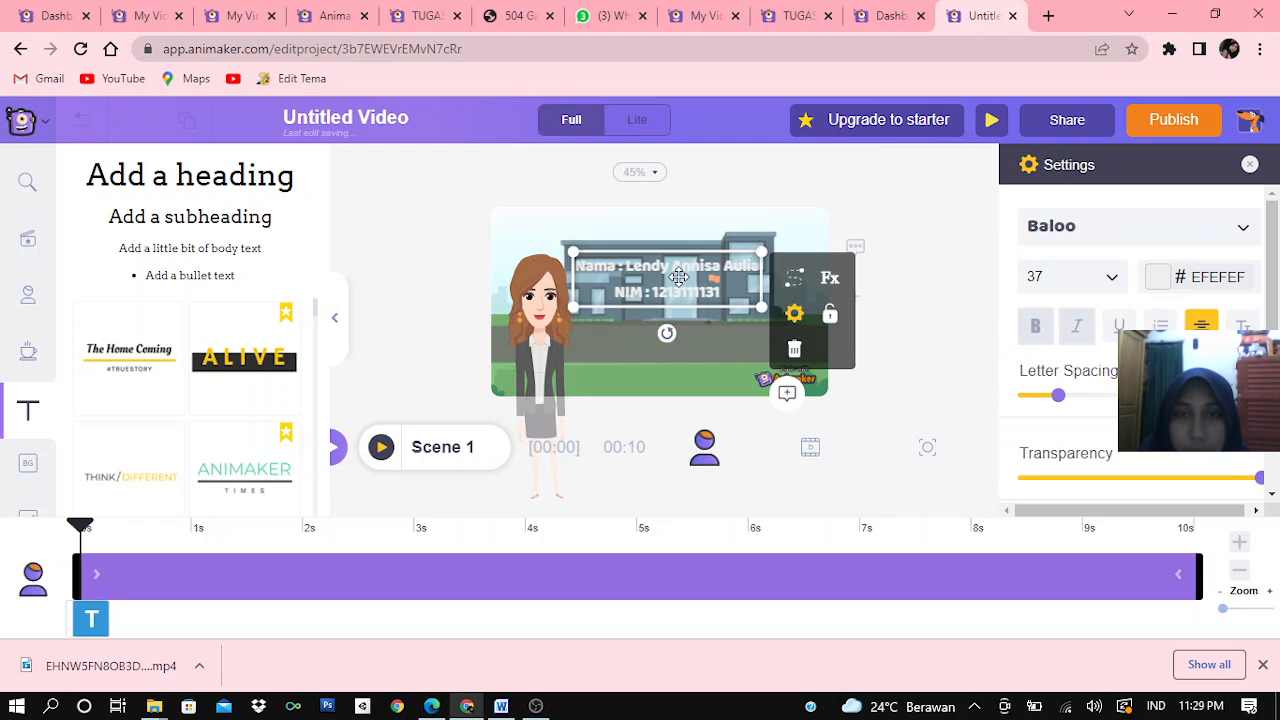
pyautogui.click(905, 303)
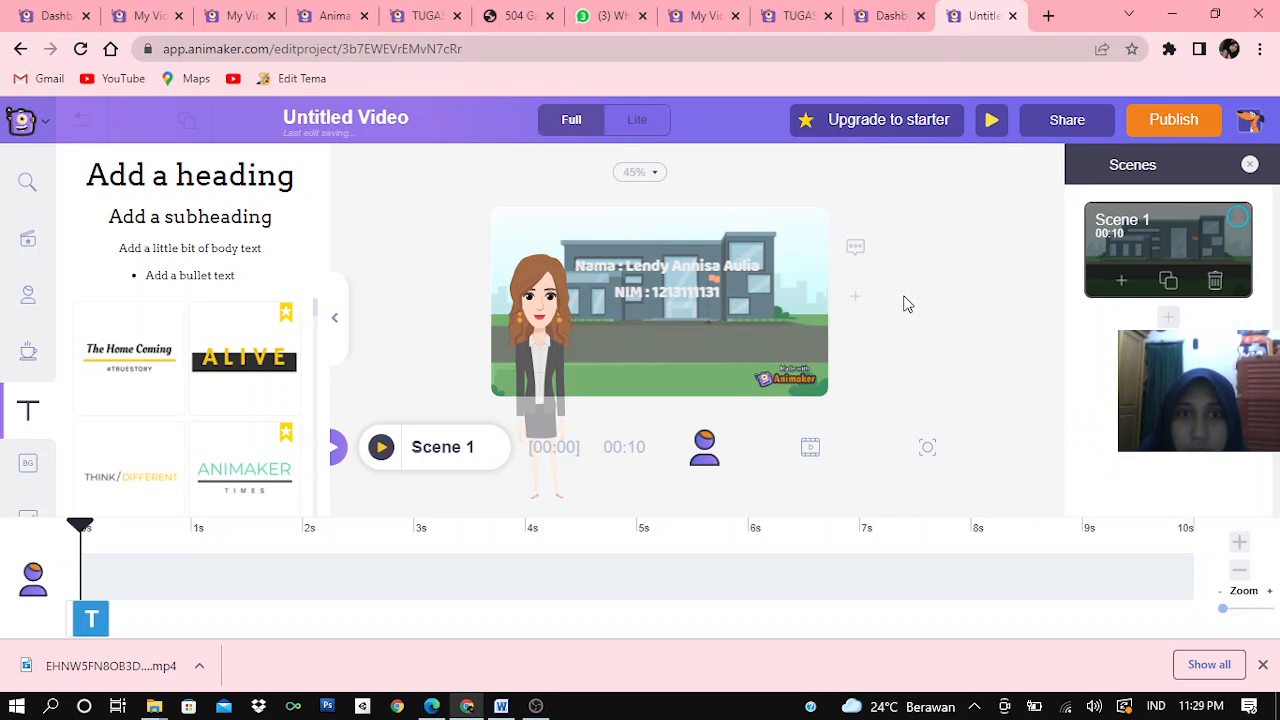
pyautogui.click(685, 281)
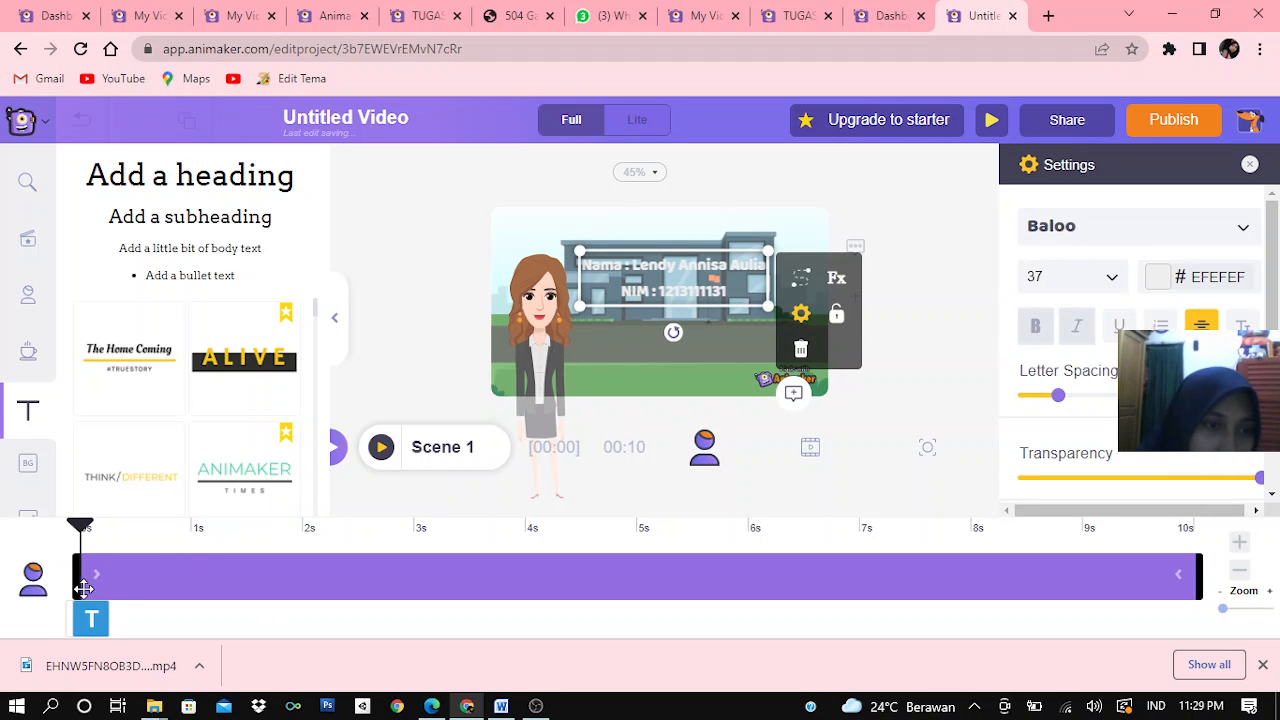
# Delay the text's start to about 0.9 s and play the video from the beginning to check its timing
pyautogui.moveTo(84, 588); pyautogui.dragTo(175, 576)
pyautogui.moveTo(204, 530); pyautogui.dragTo(80, 529)
pyautogui.click(69, 543)
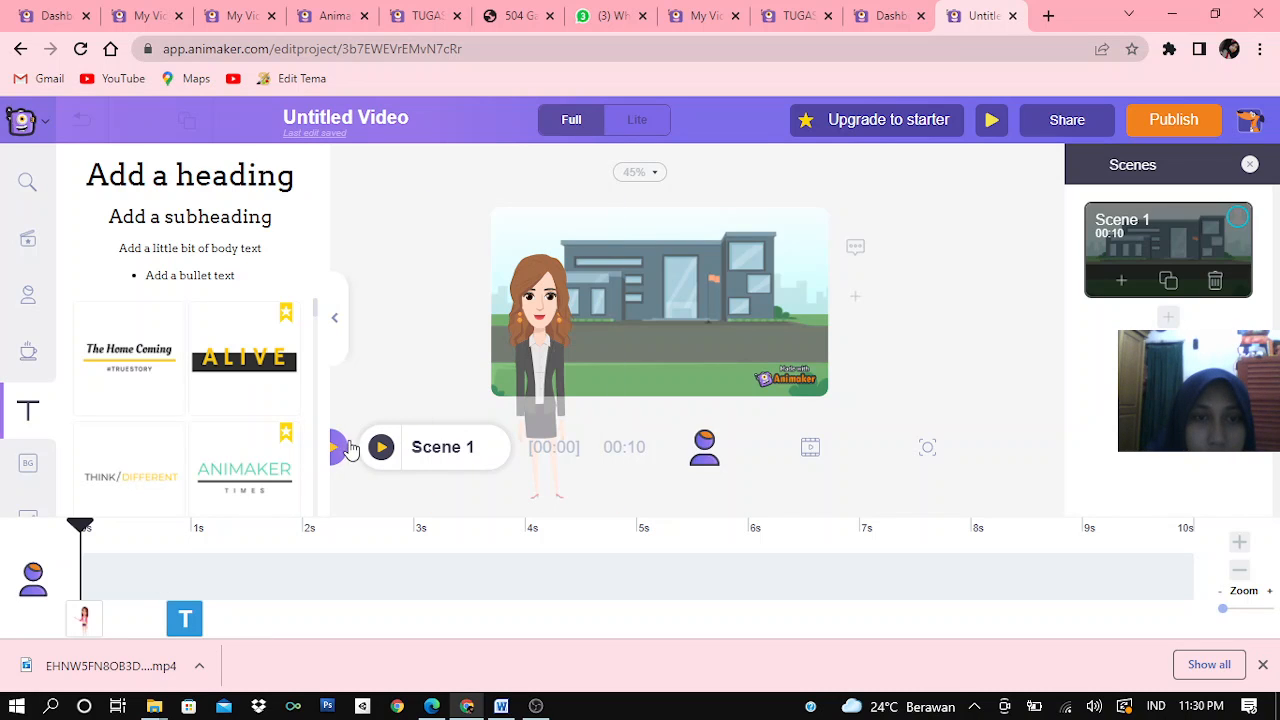
pyautogui.click(338, 318)
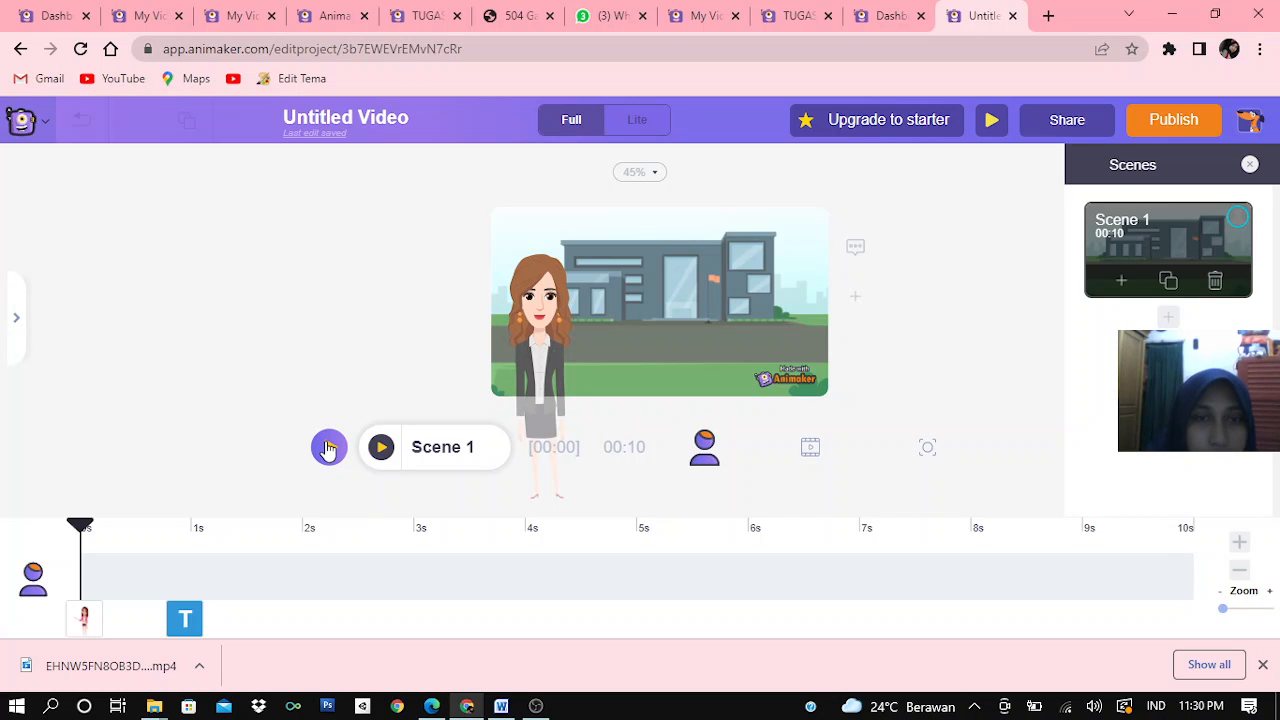
pyautogui.click(328, 449)
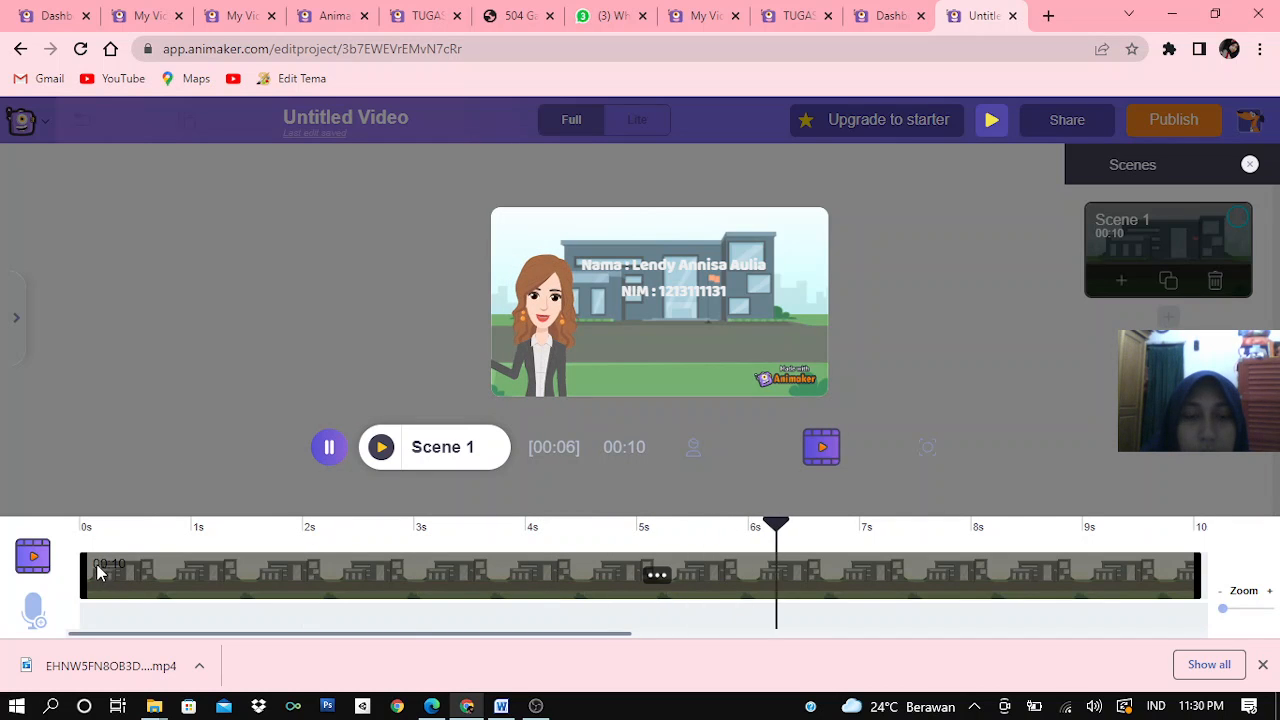
pyautogui.click(331, 449)
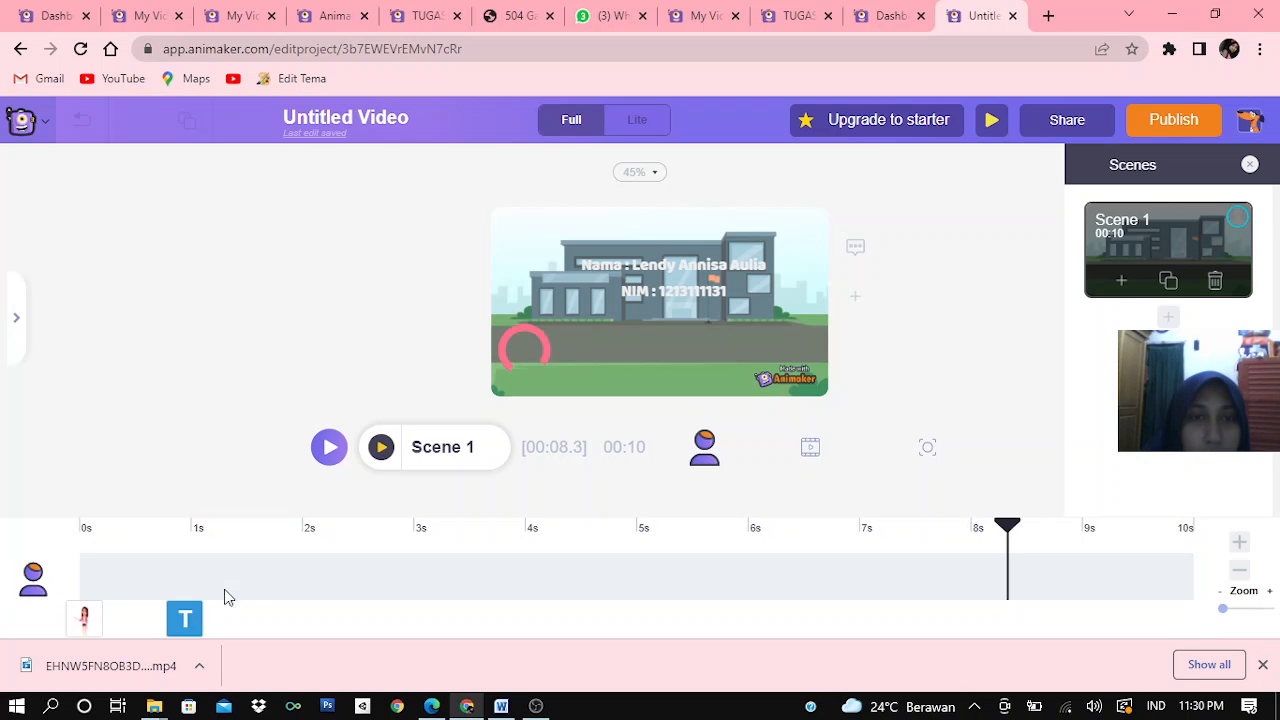
pyautogui.click(593, 296)
pyautogui.click(611, 282)
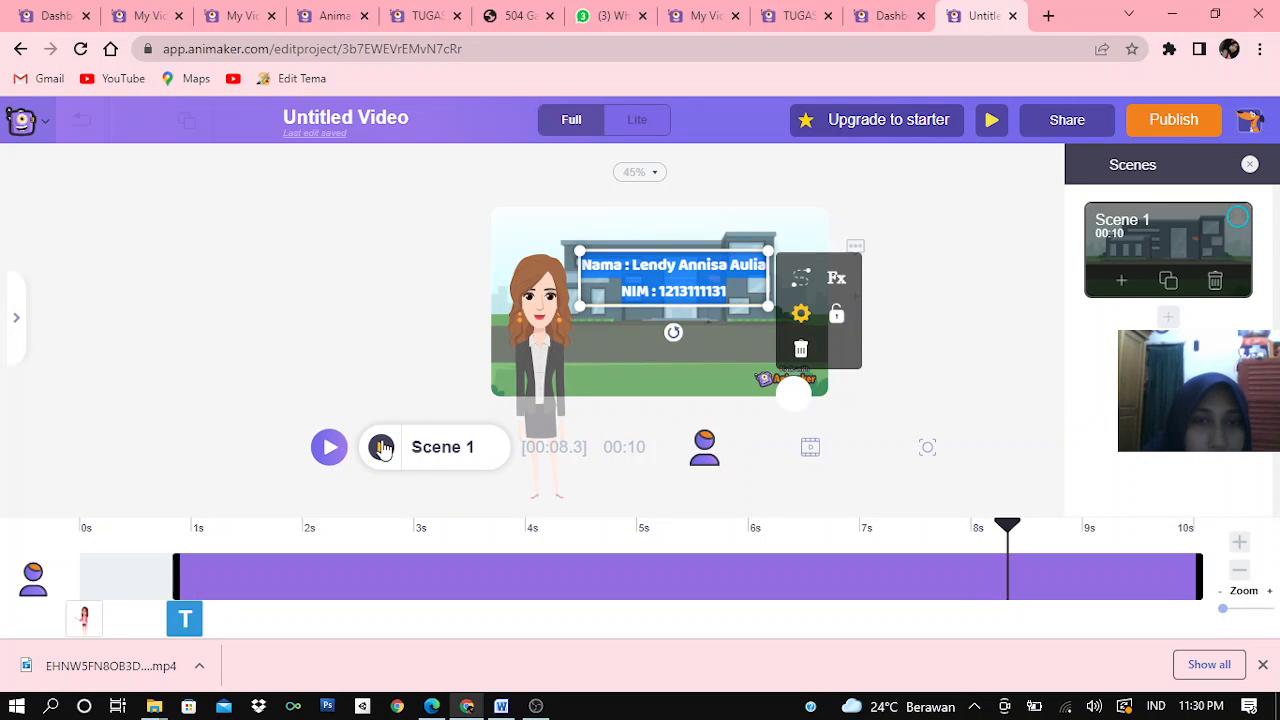
pyautogui.click(381, 447)
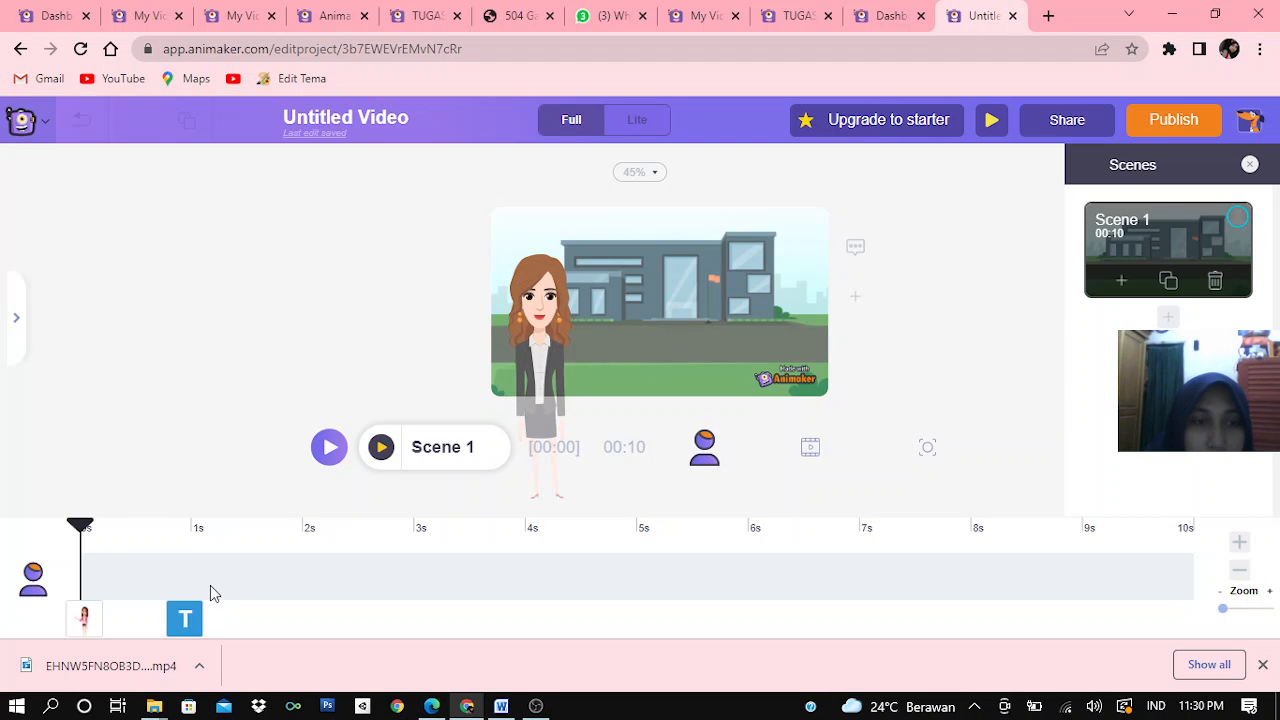
# Delay the text's start to about 2.9 s and preview the scene from the beginning
pyautogui.moveTo(85, 530); pyautogui.dragTo(213, 535)
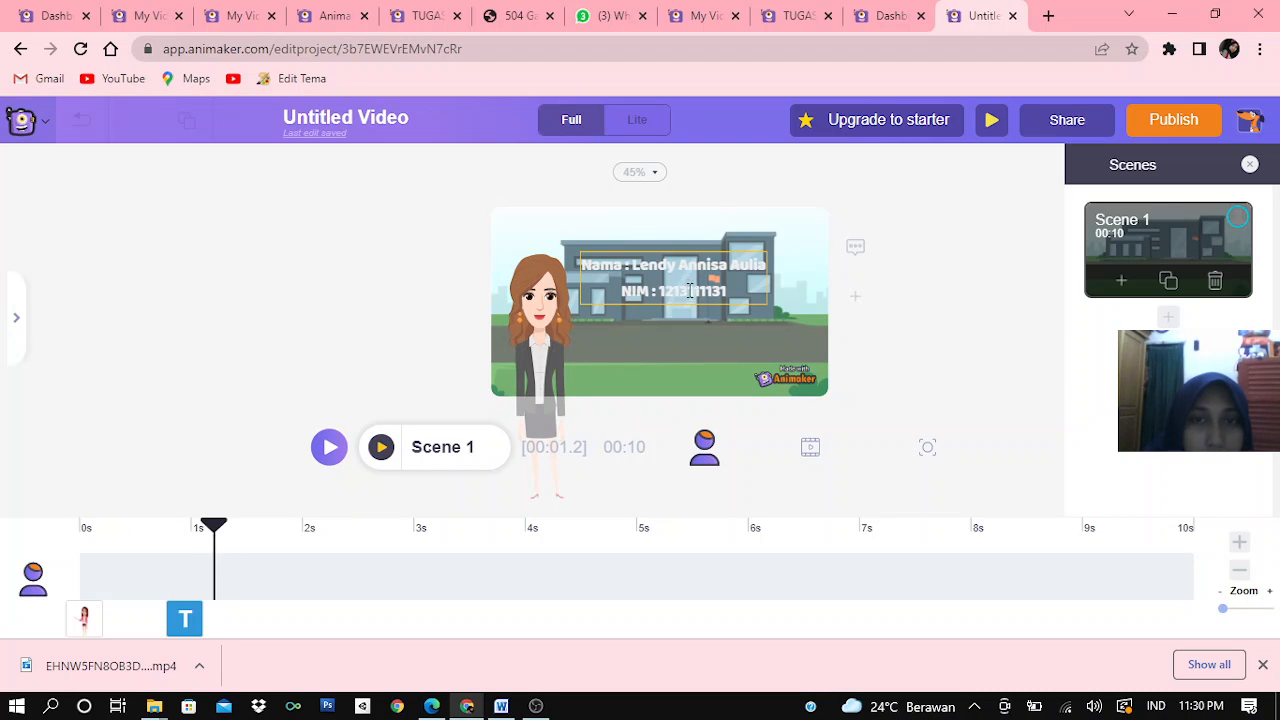
pyautogui.click(689, 290)
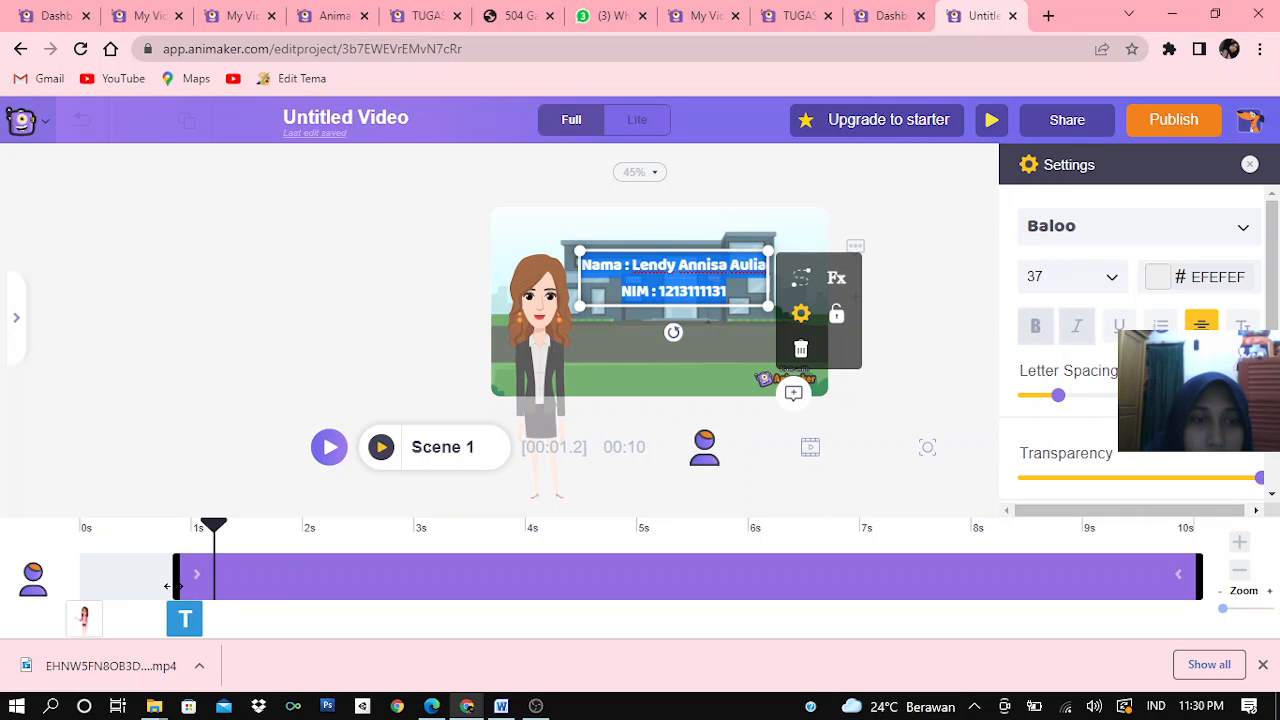
pyautogui.moveTo(170, 586); pyautogui.dragTo(388, 583)
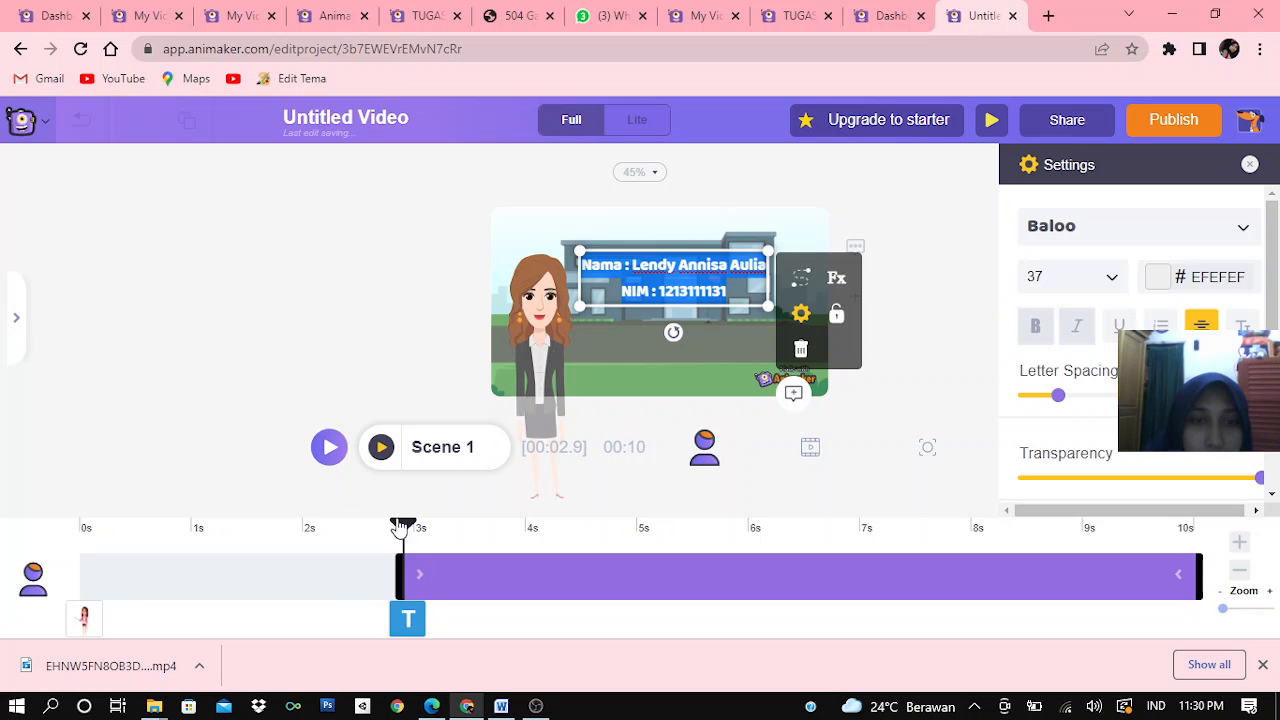
pyautogui.moveTo(402, 525); pyautogui.dragTo(40, 519)
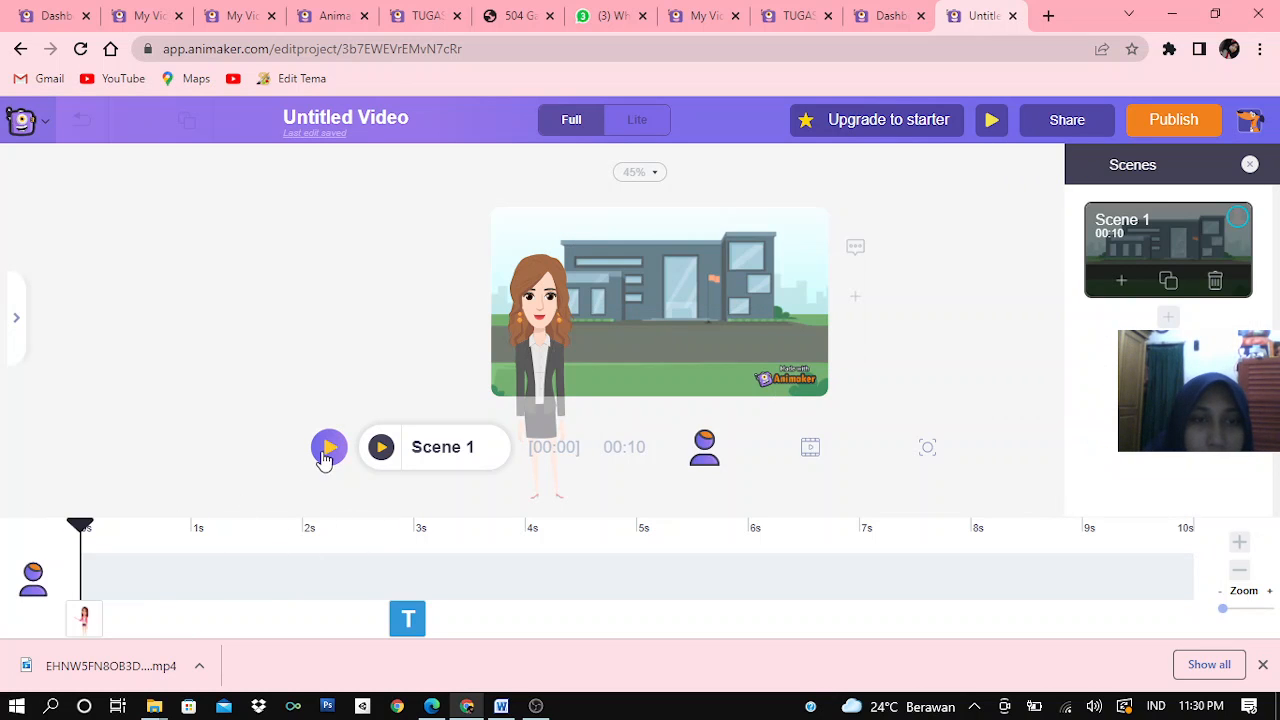
pyautogui.click(330, 449)
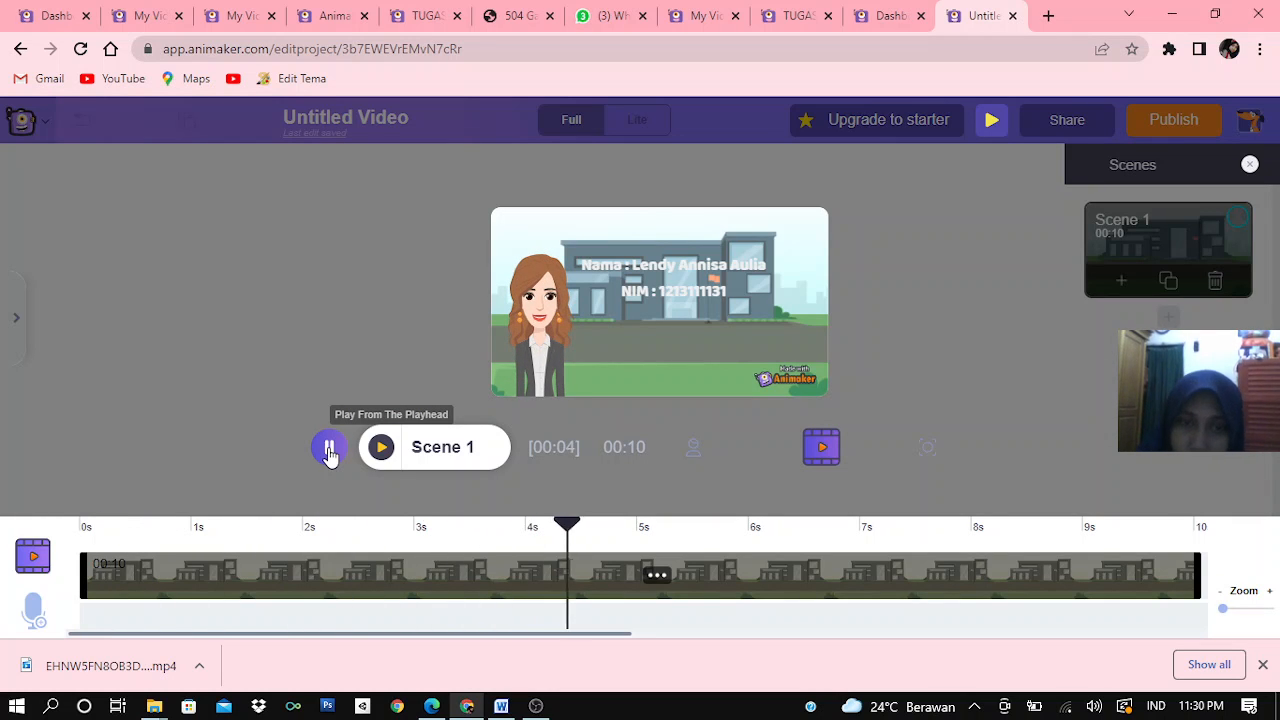
pyautogui.click(327, 447)
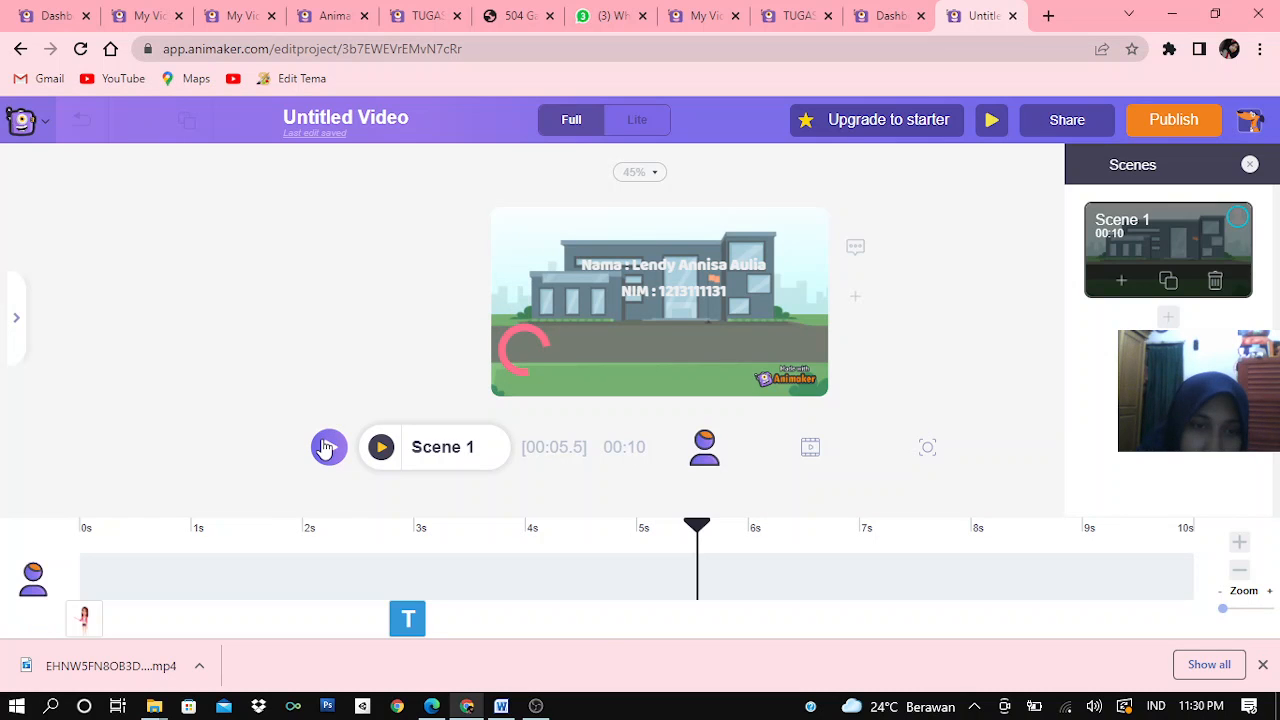
# Make the name and student number text start earlier, at about 0.3 s on the timeline
pyautogui.click(683, 290)
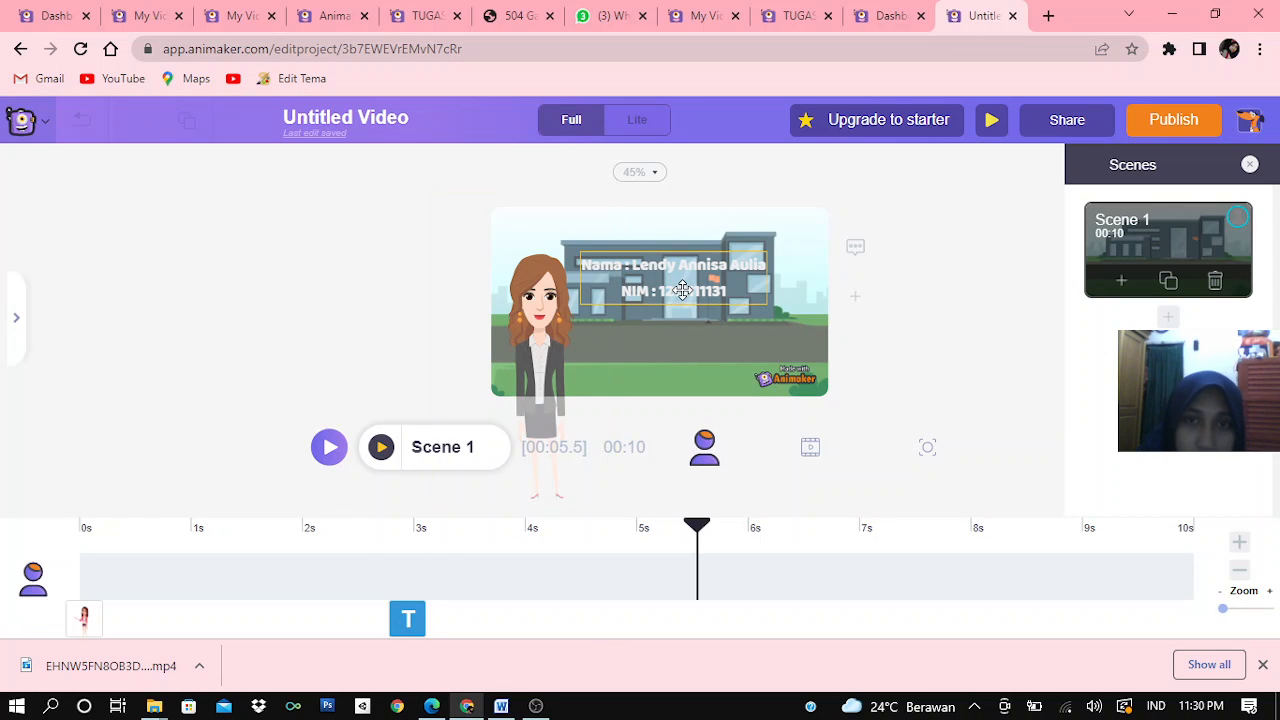
pyautogui.doubleClick(683, 290)
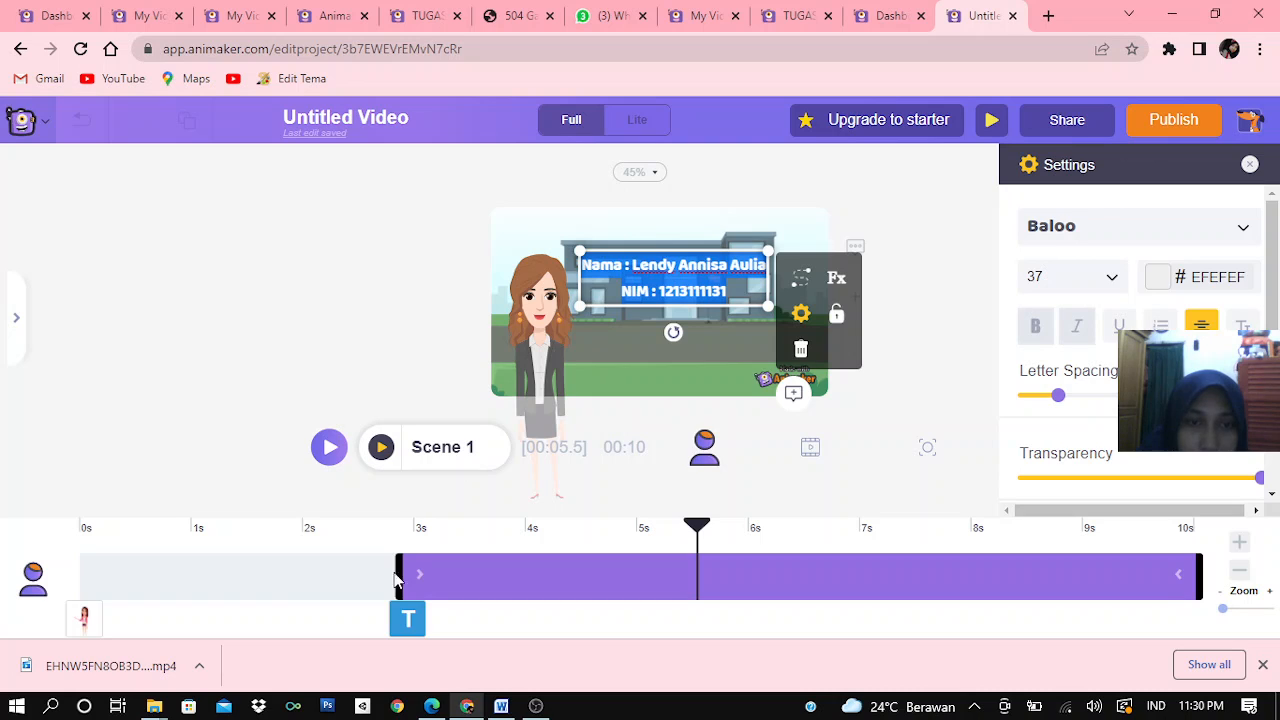
pyautogui.moveTo(399, 573); pyautogui.dragTo(108, 567)
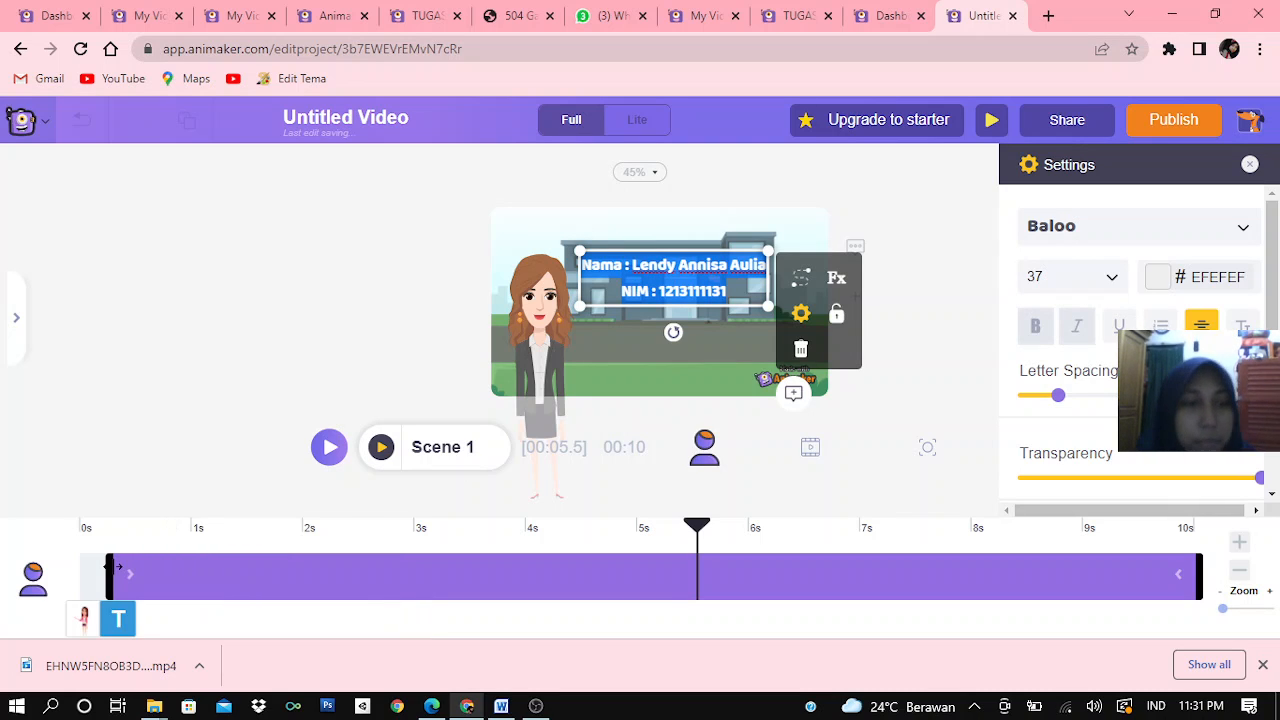
pyautogui.click(917, 393)
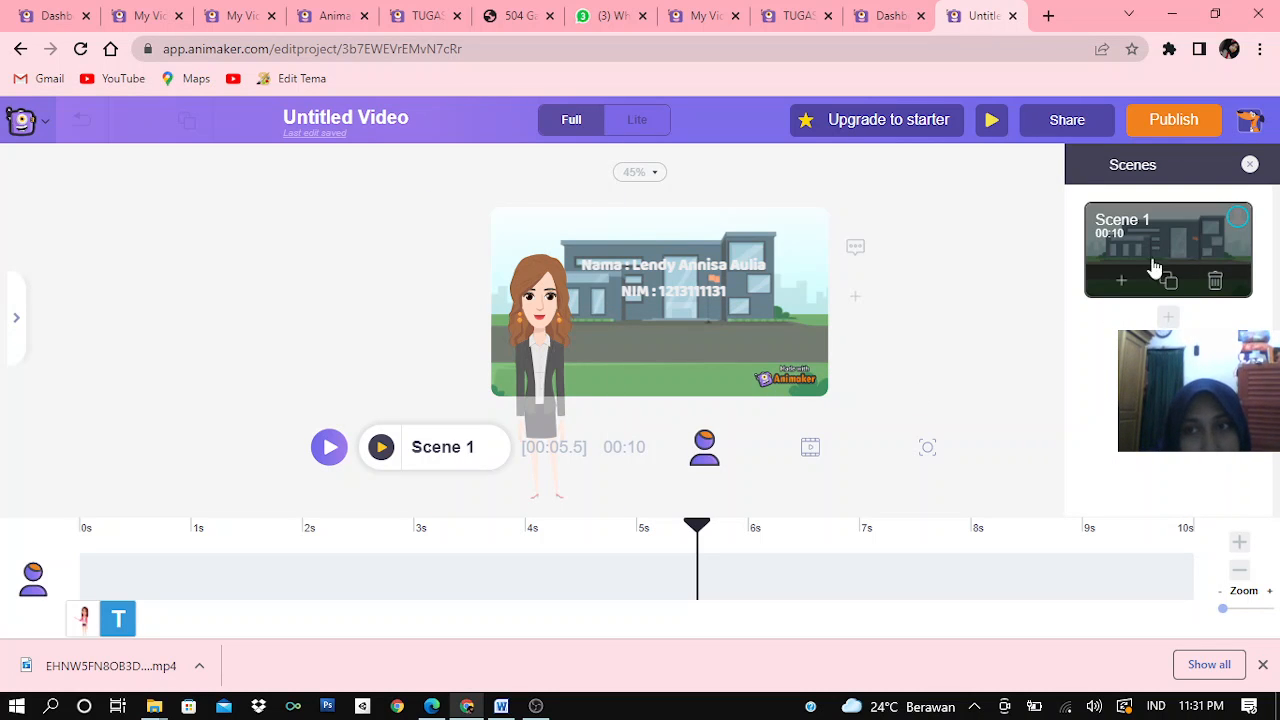
# Add a second scene after Scene 1 and apply the pink empty room background from the Home category
pyautogui.click(1170, 318)
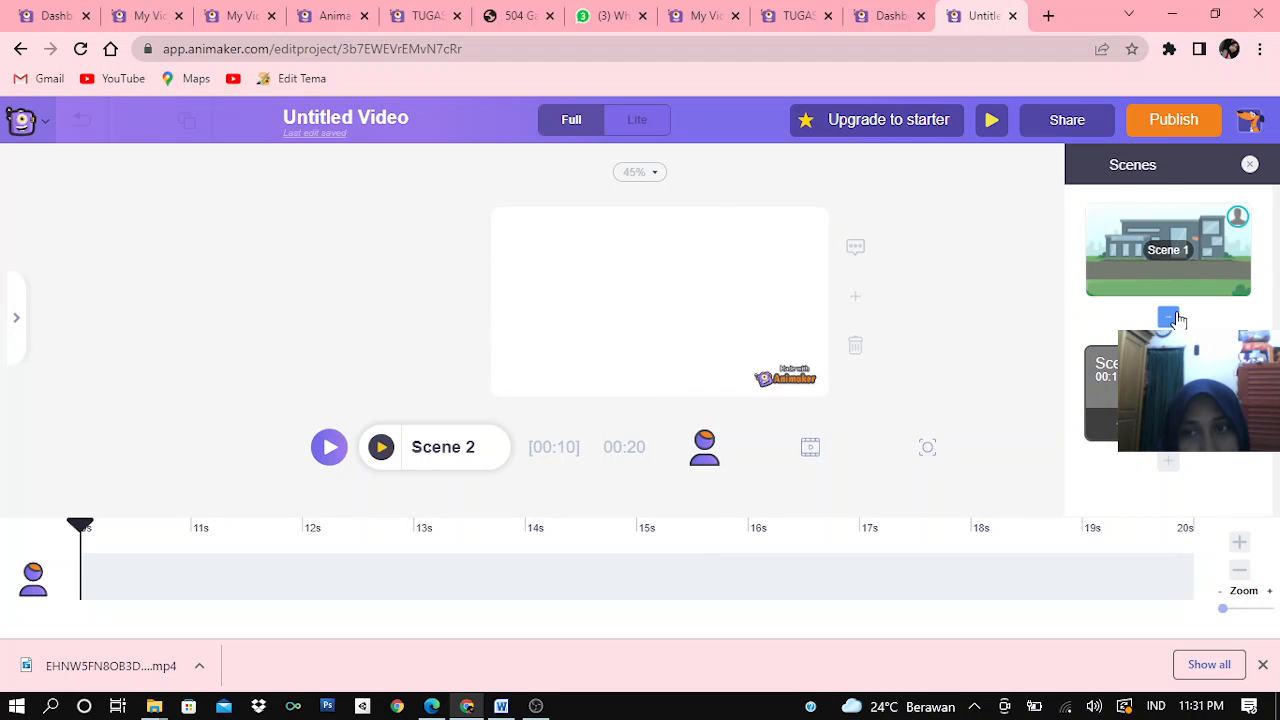
pyautogui.click(17, 322)
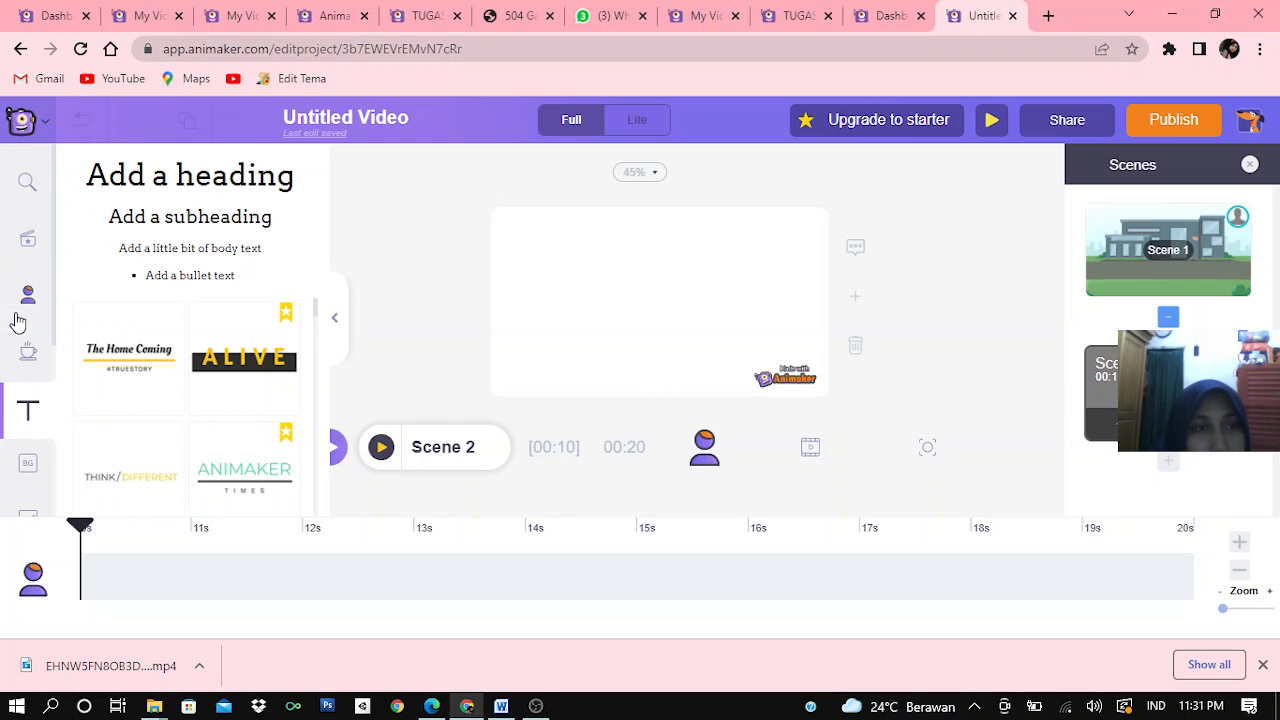
pyautogui.click(30, 465)
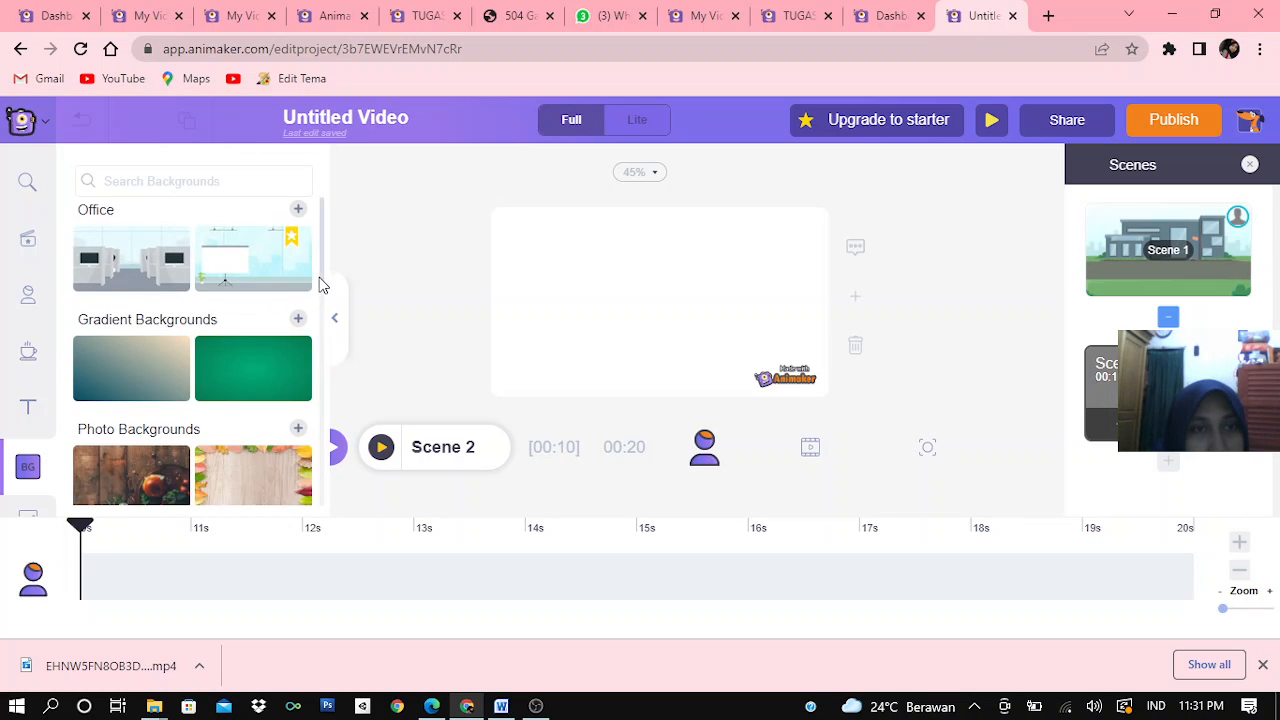
pyautogui.scroll(-2, 320, 286)
pyautogui.scroll(-1, 325, 335)
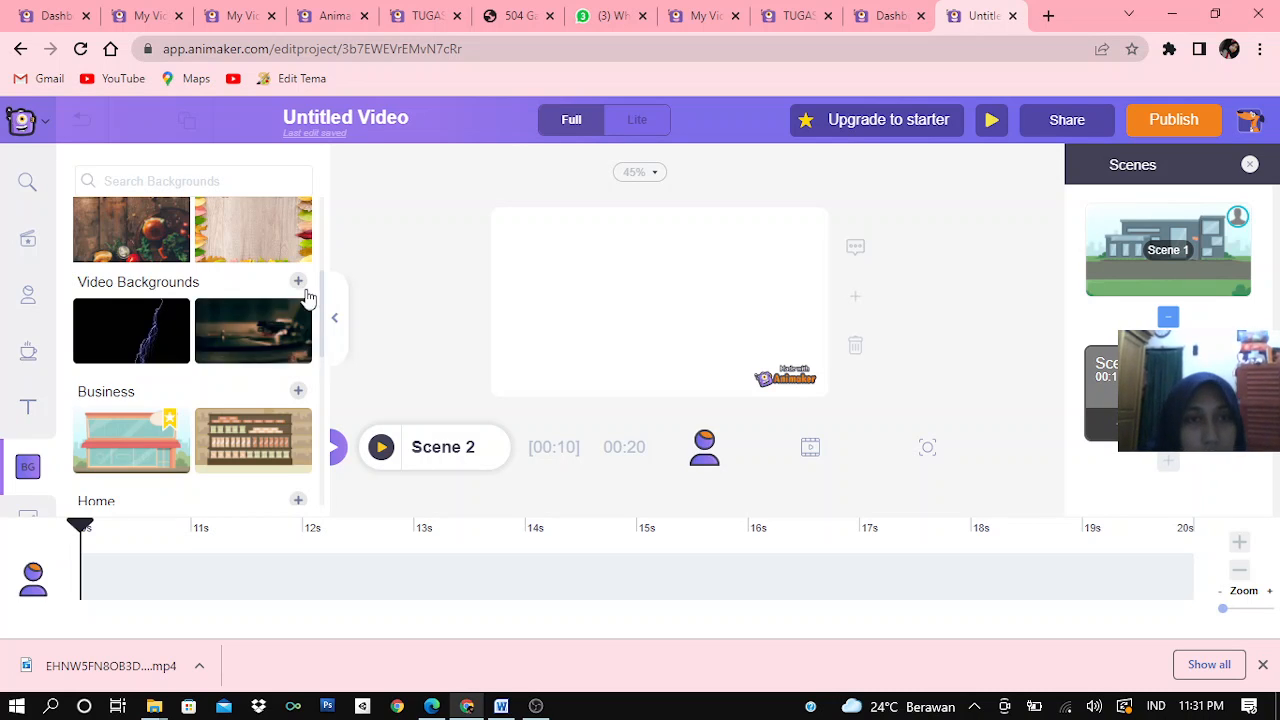
pyautogui.moveTo(323, 309); pyautogui.dragTo(306, 214)
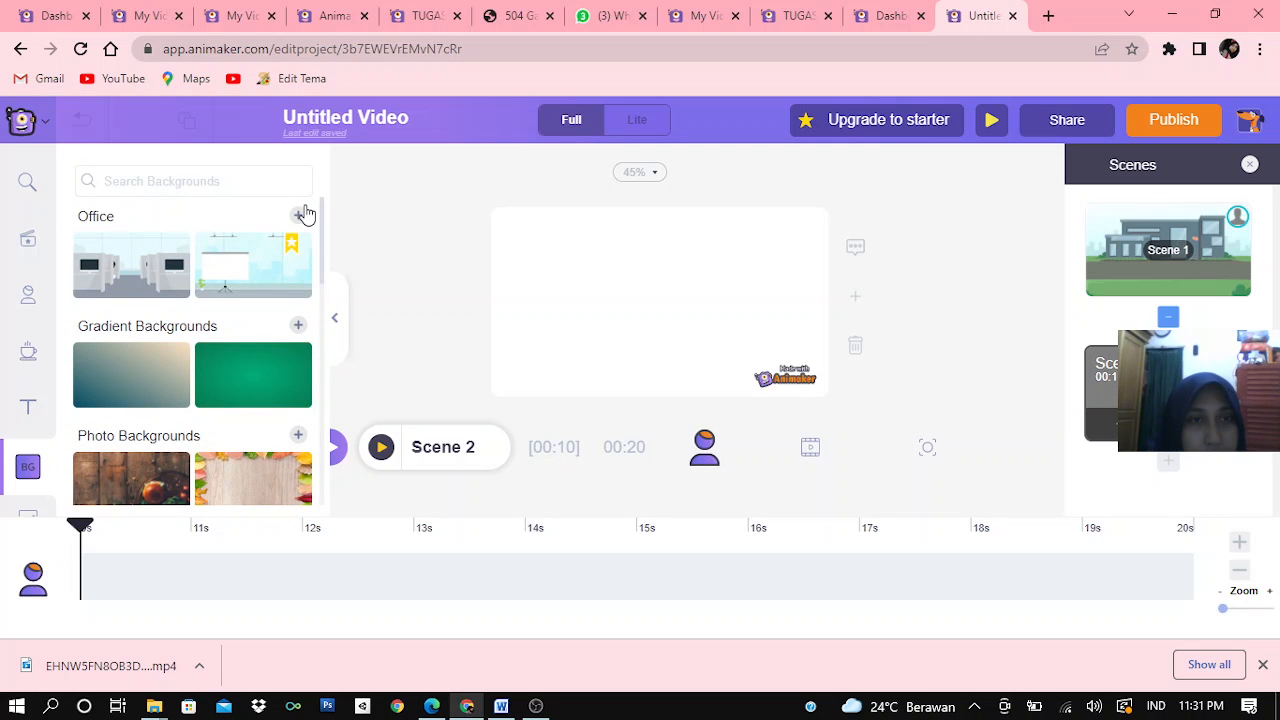
pyautogui.click(299, 218)
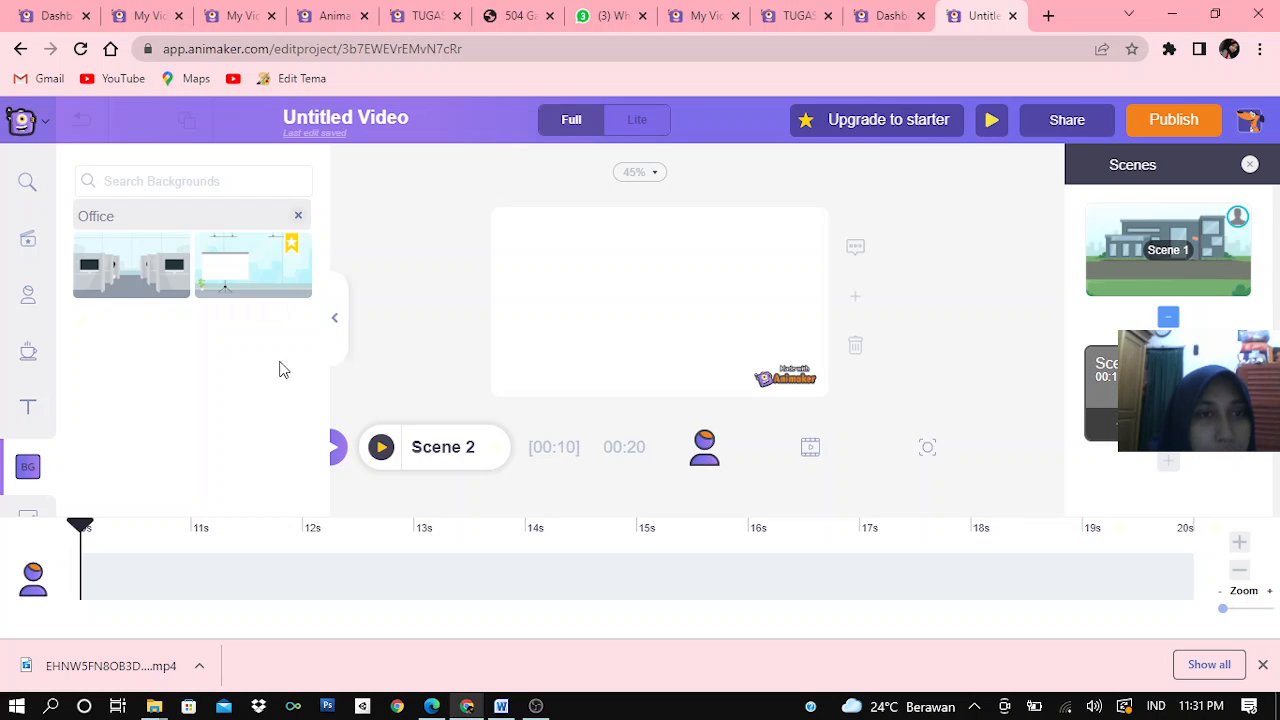
pyautogui.click(298, 216)
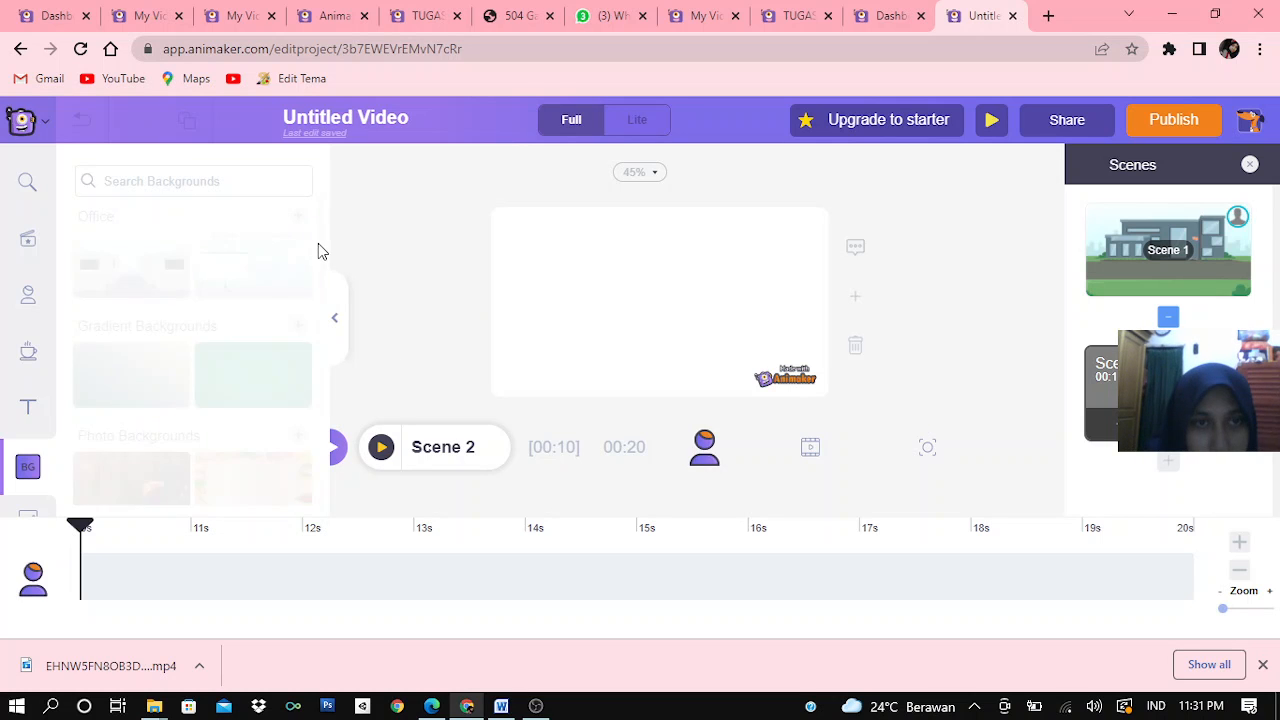
pyautogui.moveTo(323, 262); pyautogui.dragTo(324, 364)
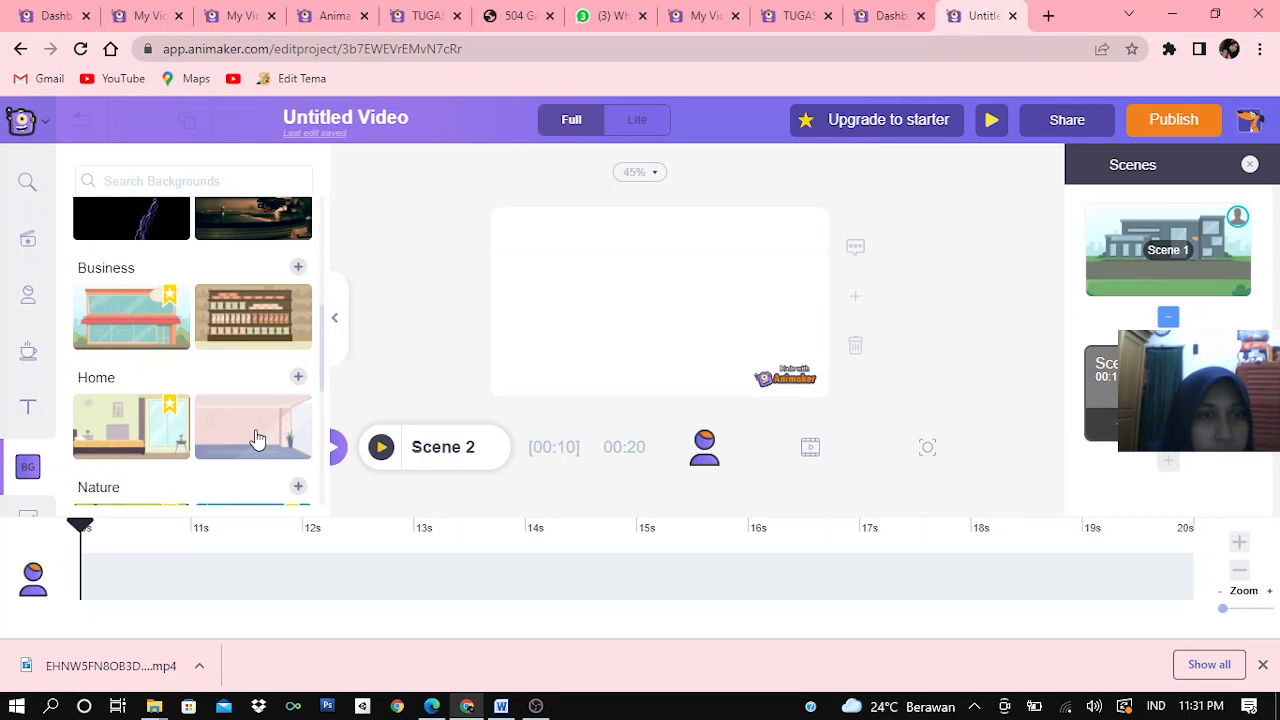
pyautogui.click(256, 438)
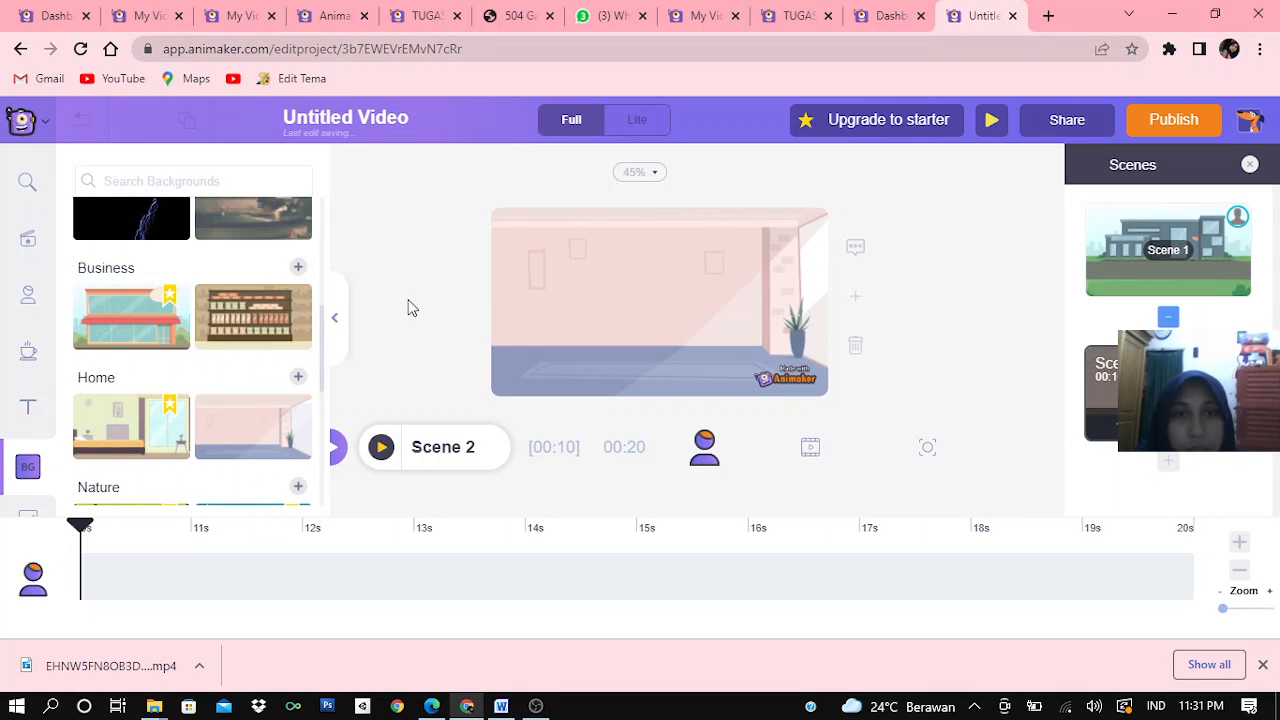
# Add the custom businesswoman character to Scene 2, enlarge her and place her at the left side of the room
pyautogui.click(30, 300)
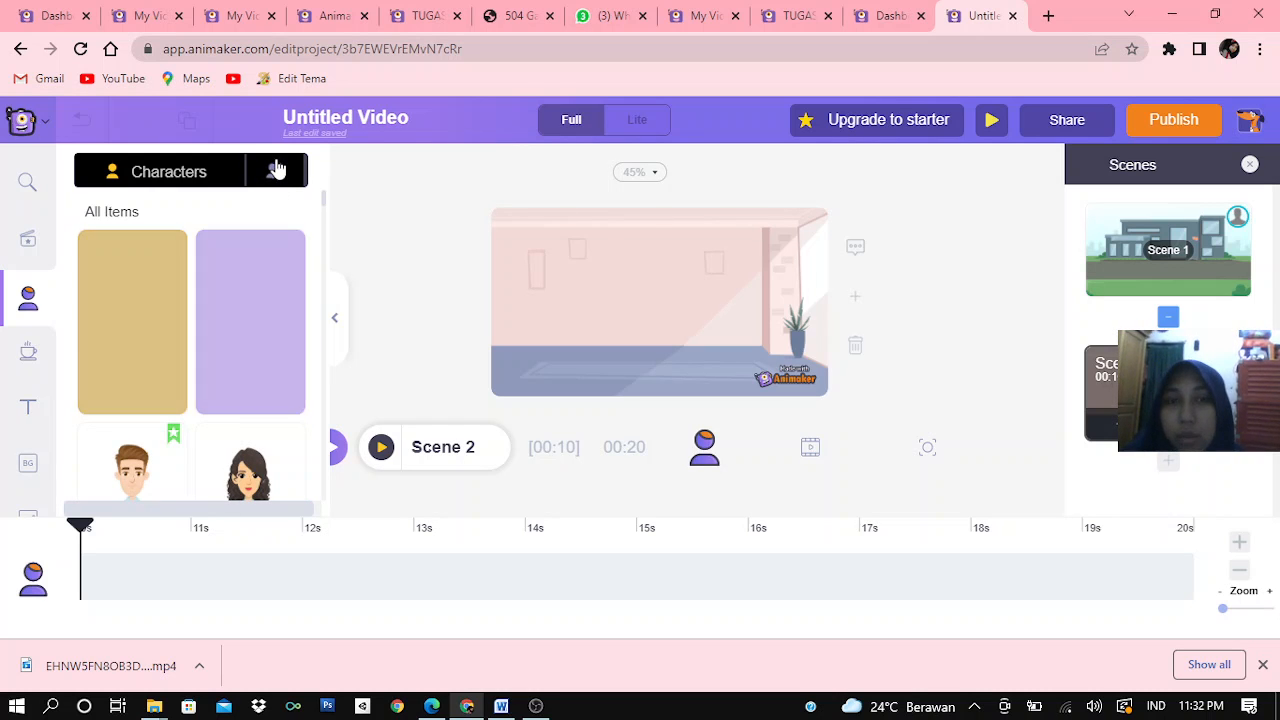
pyautogui.click(274, 168)
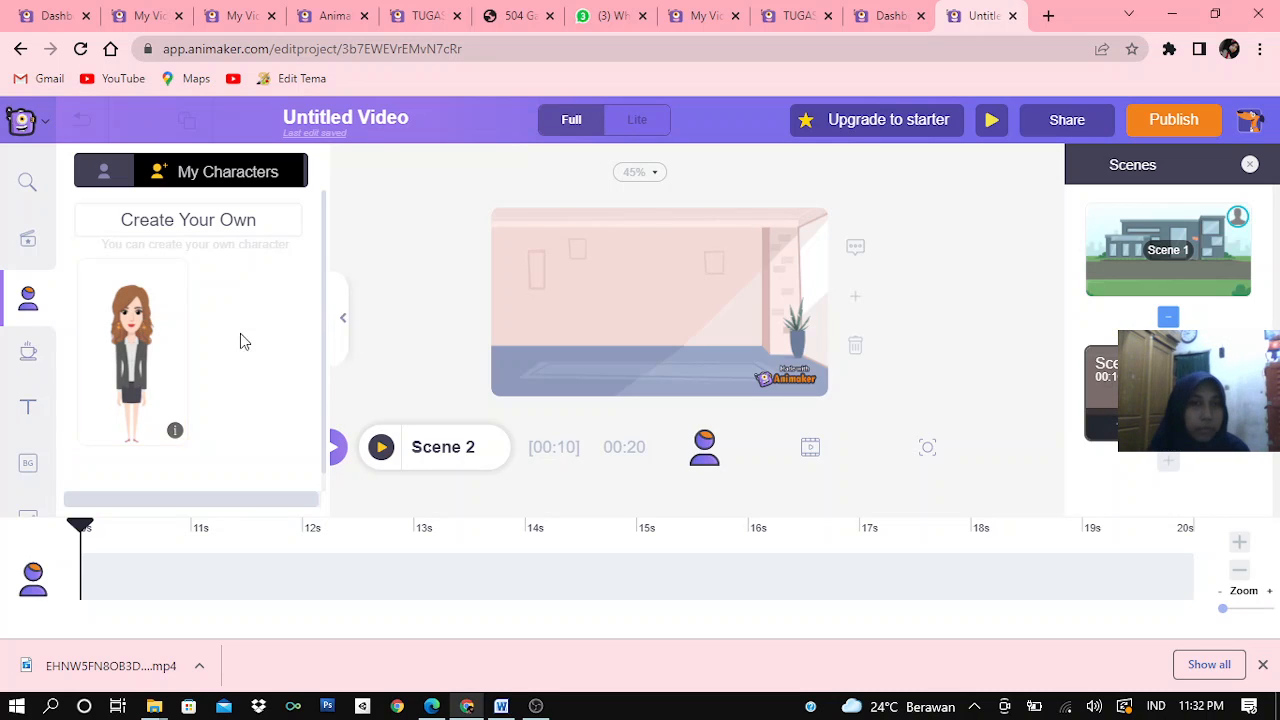
pyautogui.click(152, 348)
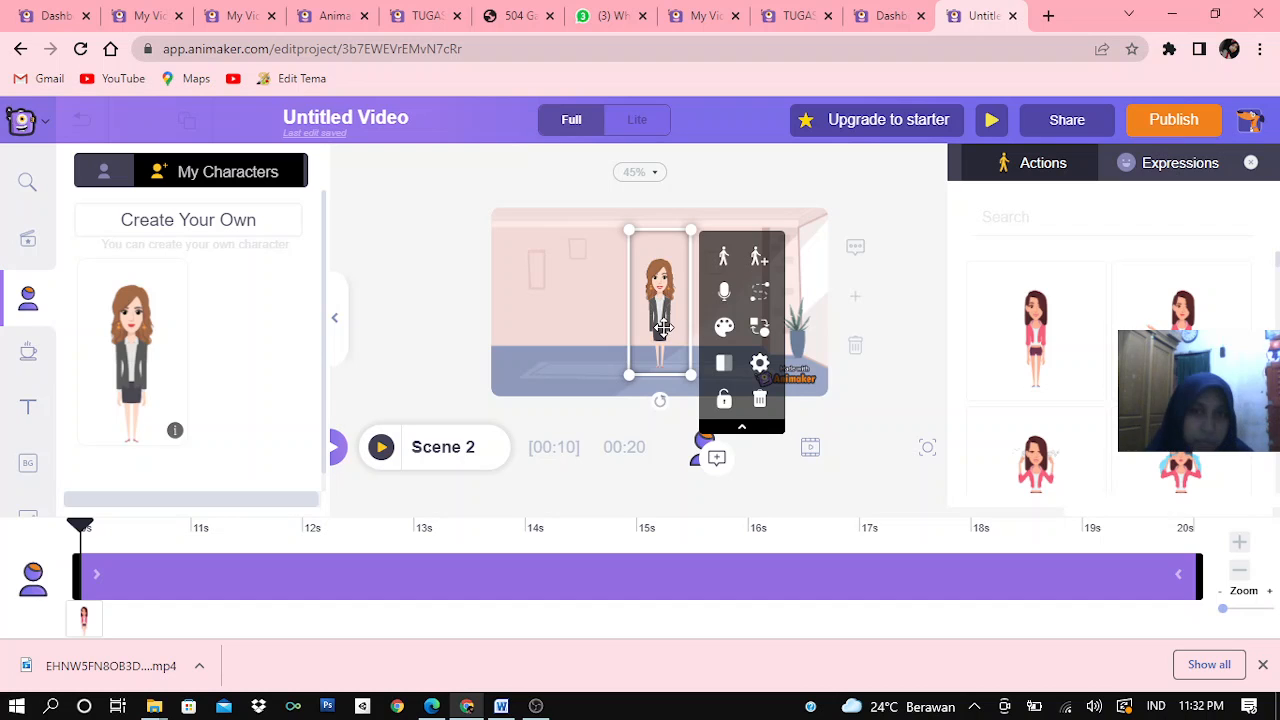
pyautogui.moveTo(630, 314); pyautogui.dragTo(512, 325)
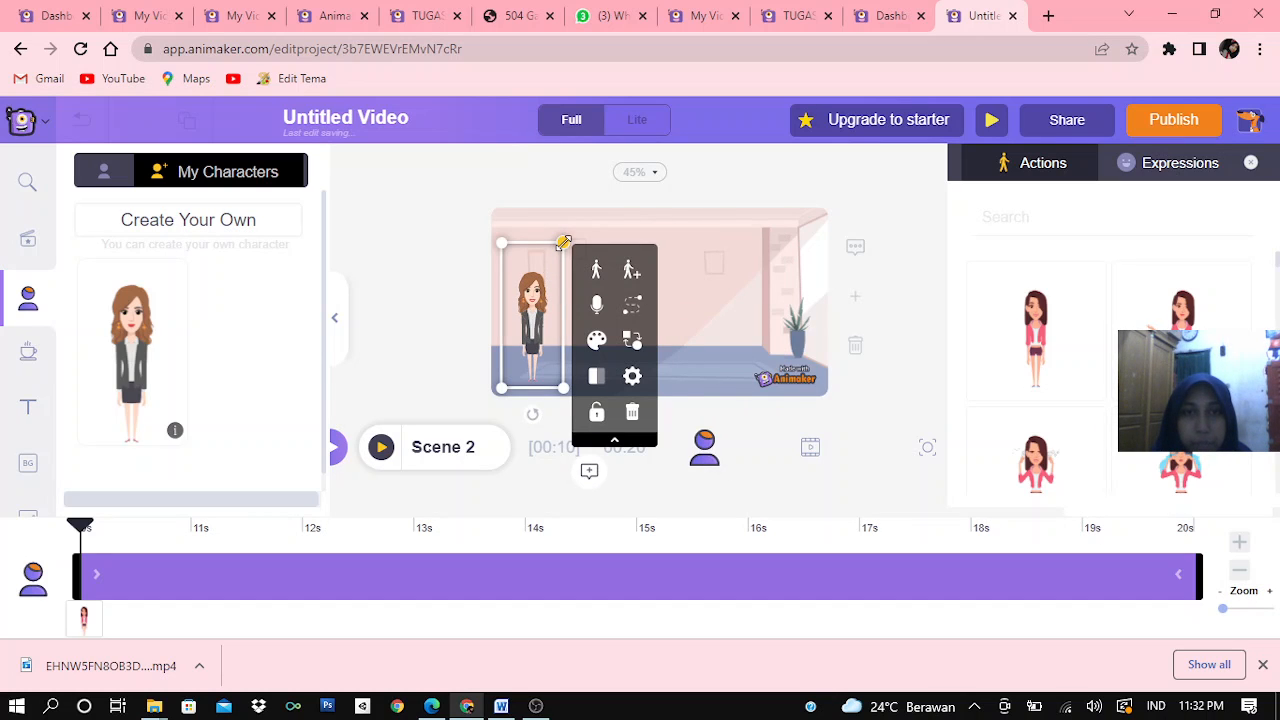
pyautogui.moveTo(564, 243); pyautogui.dragTo(642, 229)
pyautogui.moveTo(561, 297); pyautogui.dragTo(536, 384)
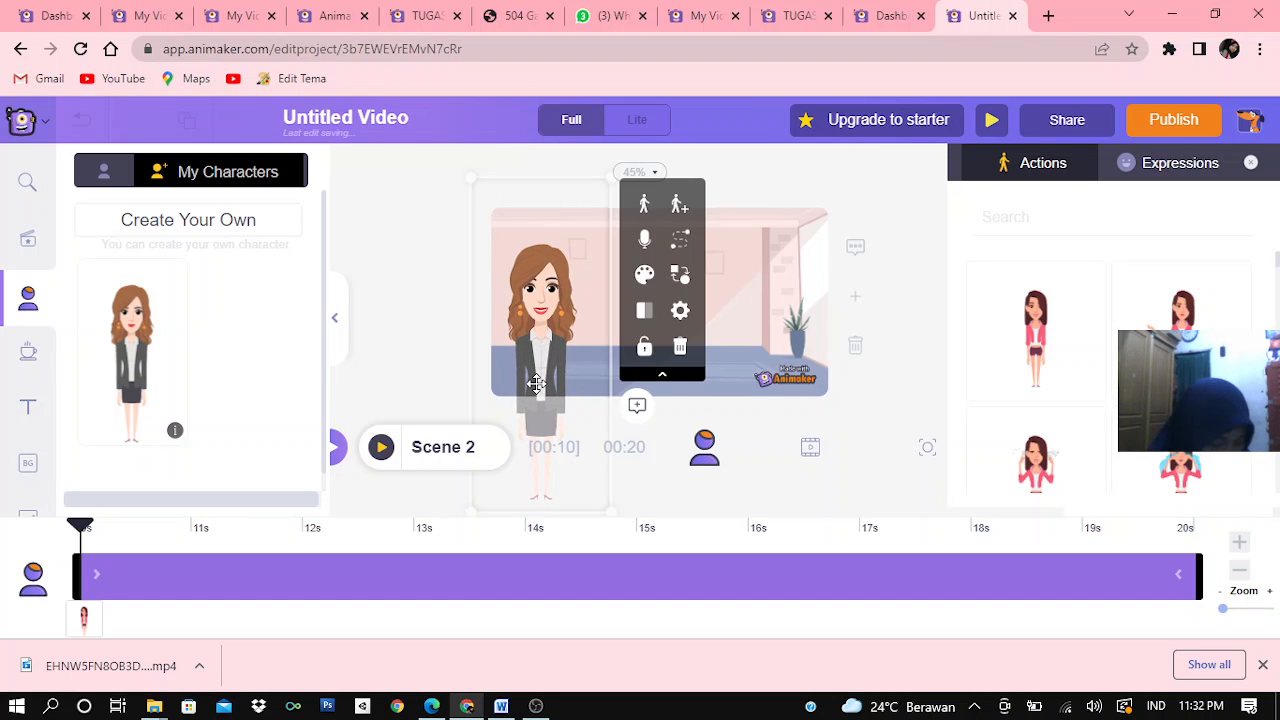
pyautogui.click(751, 302)
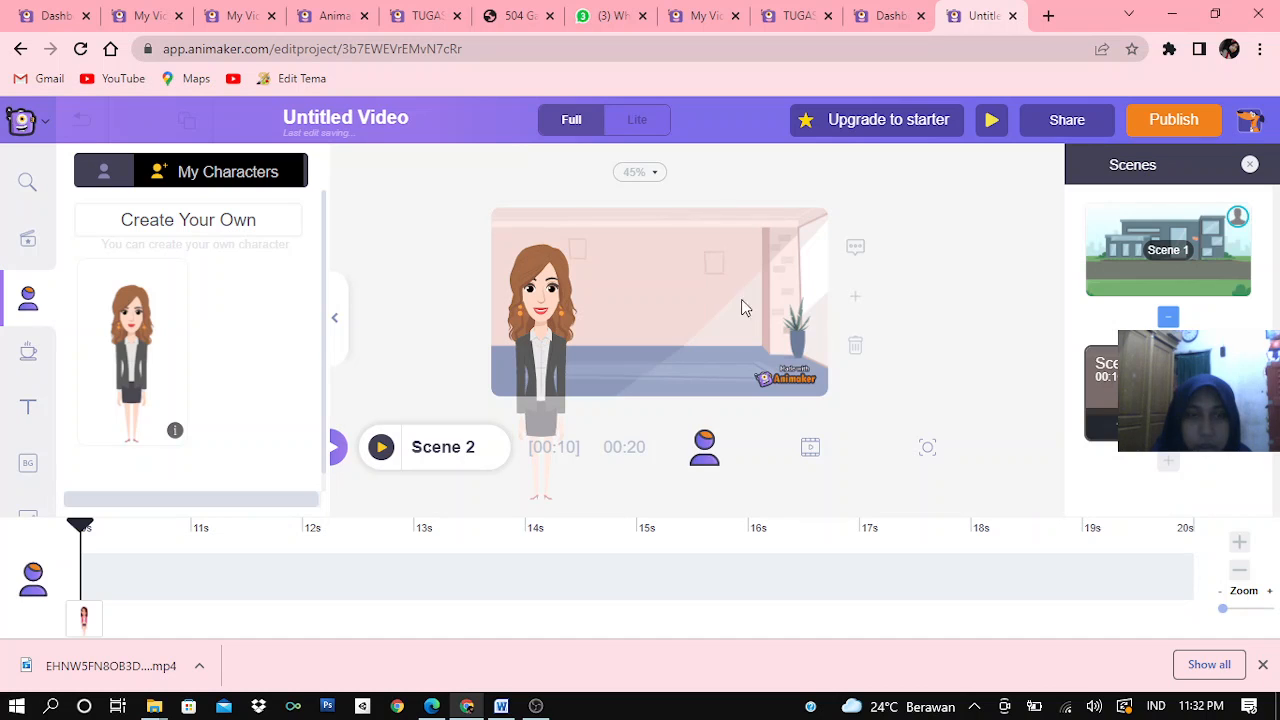
# Switch to the Word document, copy the "Tujuan dari pembuatan video ini" paragraph and return to Animaker
pyautogui.click(30, 405)
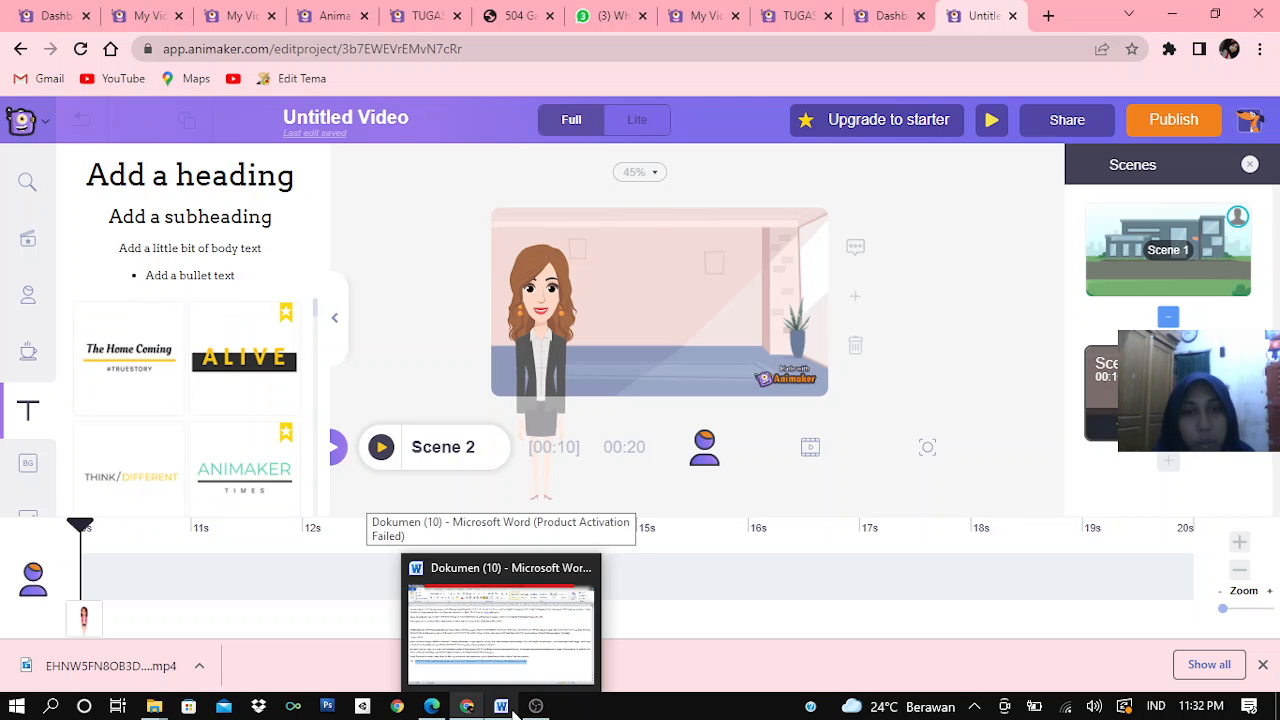
pyautogui.click(510, 653)
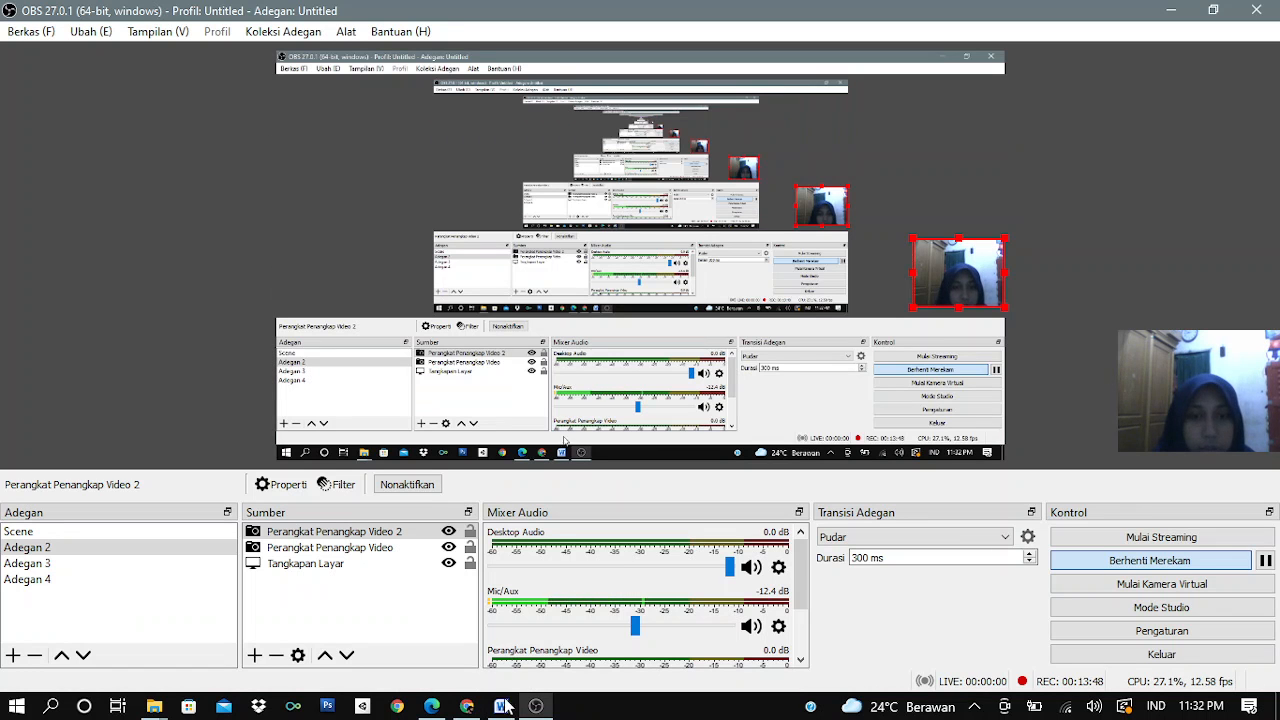
pyautogui.moveTo(500, 700)
pyautogui.click(497, 669)
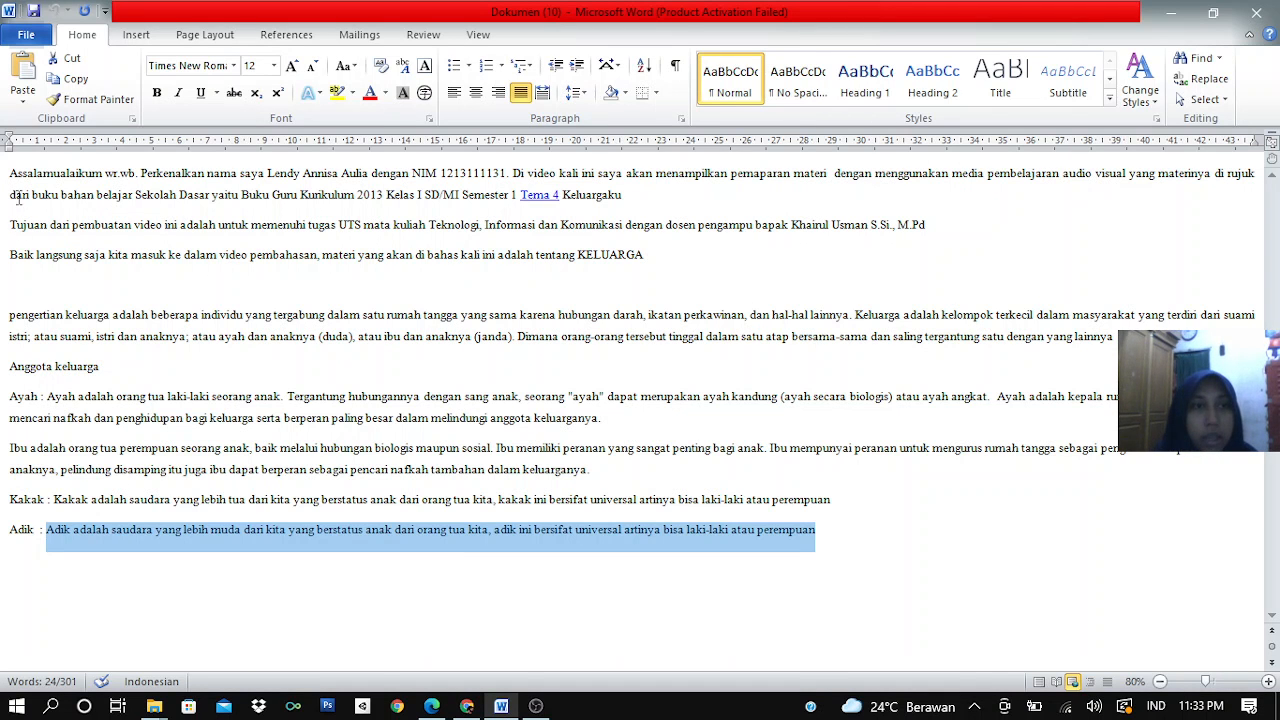
pyautogui.moveTo(12, 223); pyautogui.dragTo(970, 228)
pyautogui.hotkey('ctrl', 'c')
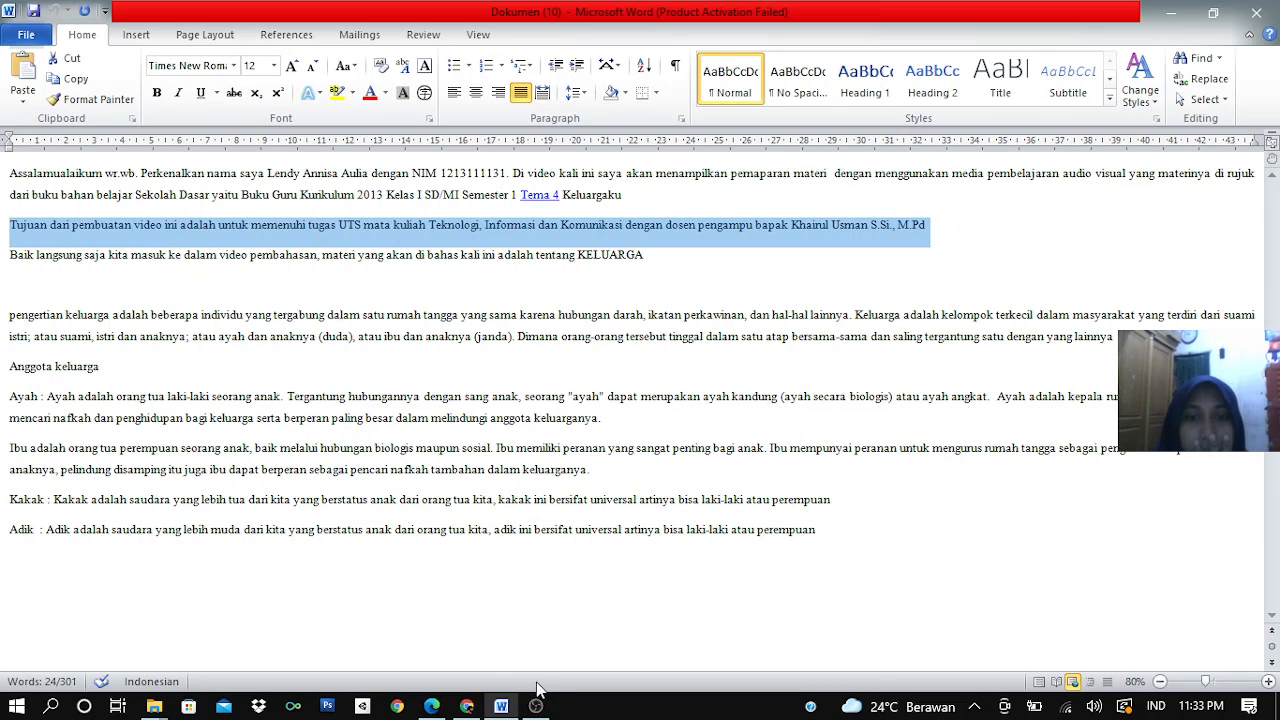
pyautogui.moveTo(466, 705)
pyautogui.click(465, 642)
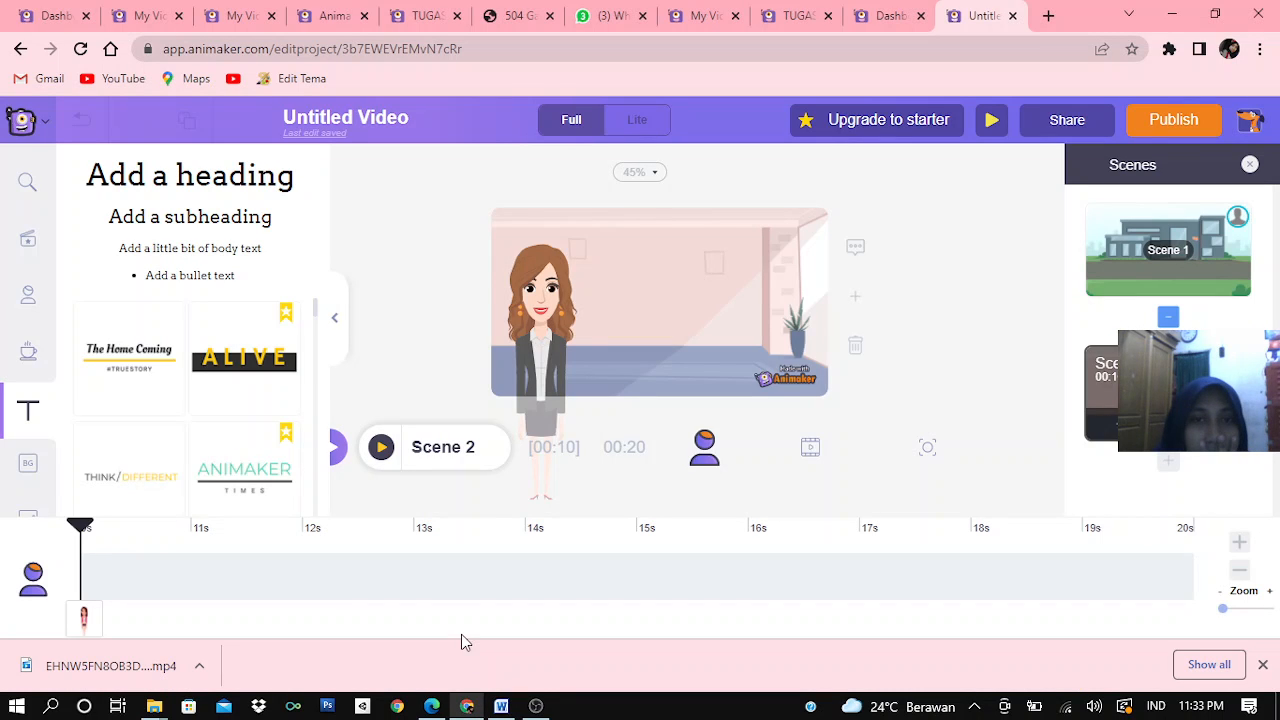
# Add a subheading to Scene 2 and replace its placeholder with the copied paragraph about the video's purpose
pyautogui.click(168, 226)
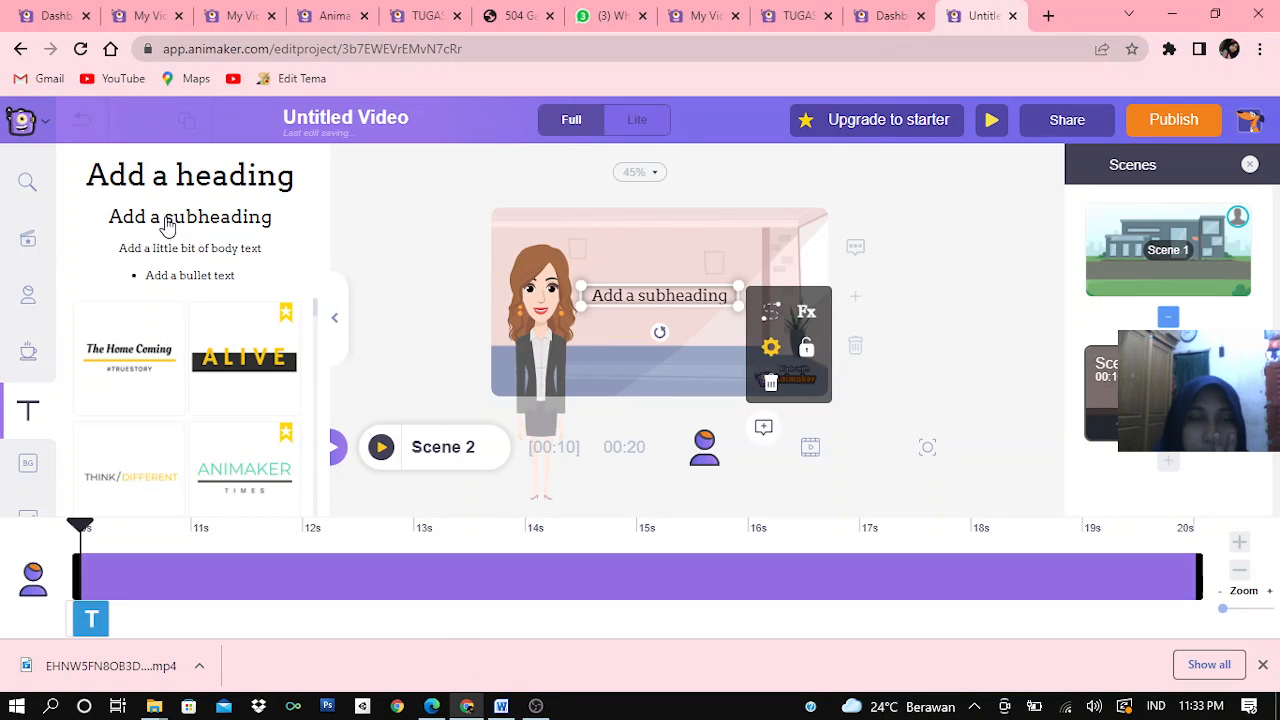
pyautogui.doubleClick(626, 300)
pyautogui.hotkey('ctrl', 'v')
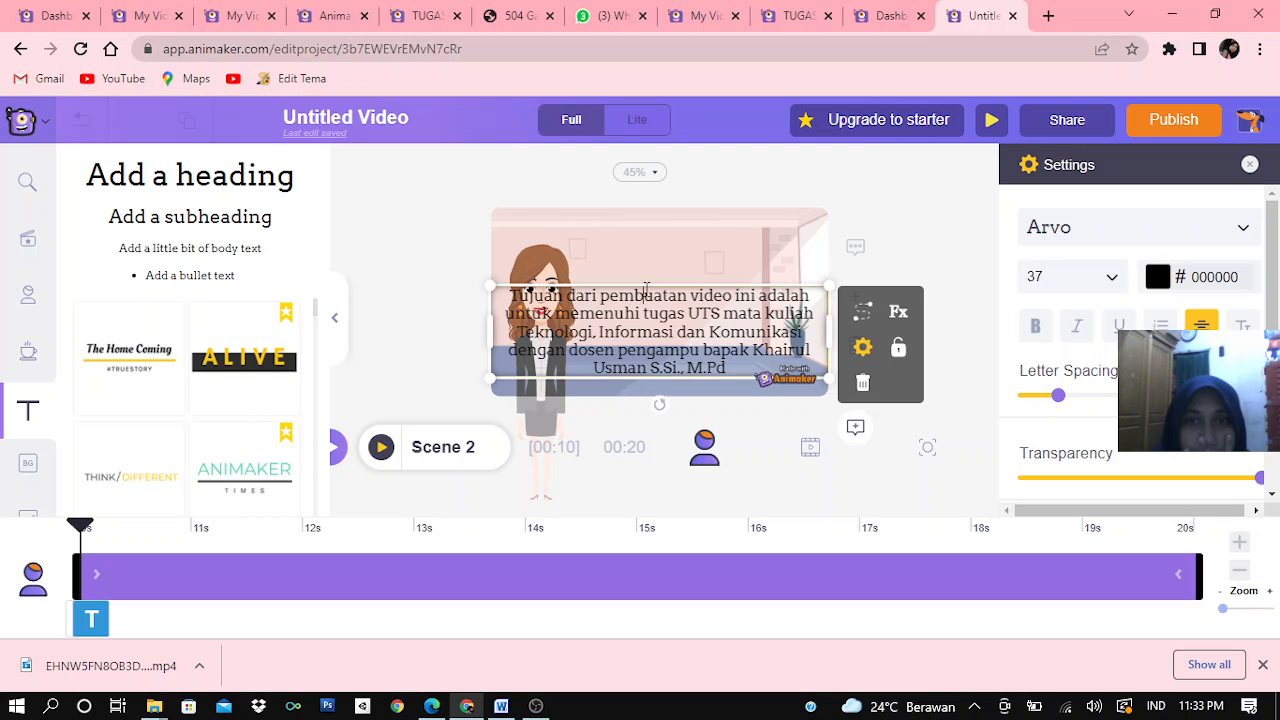
# Narrow the paragraph's text box and move it beside the character so it no longer covers her
pyautogui.moveTo(646, 292); pyautogui.dragTo(652, 332)
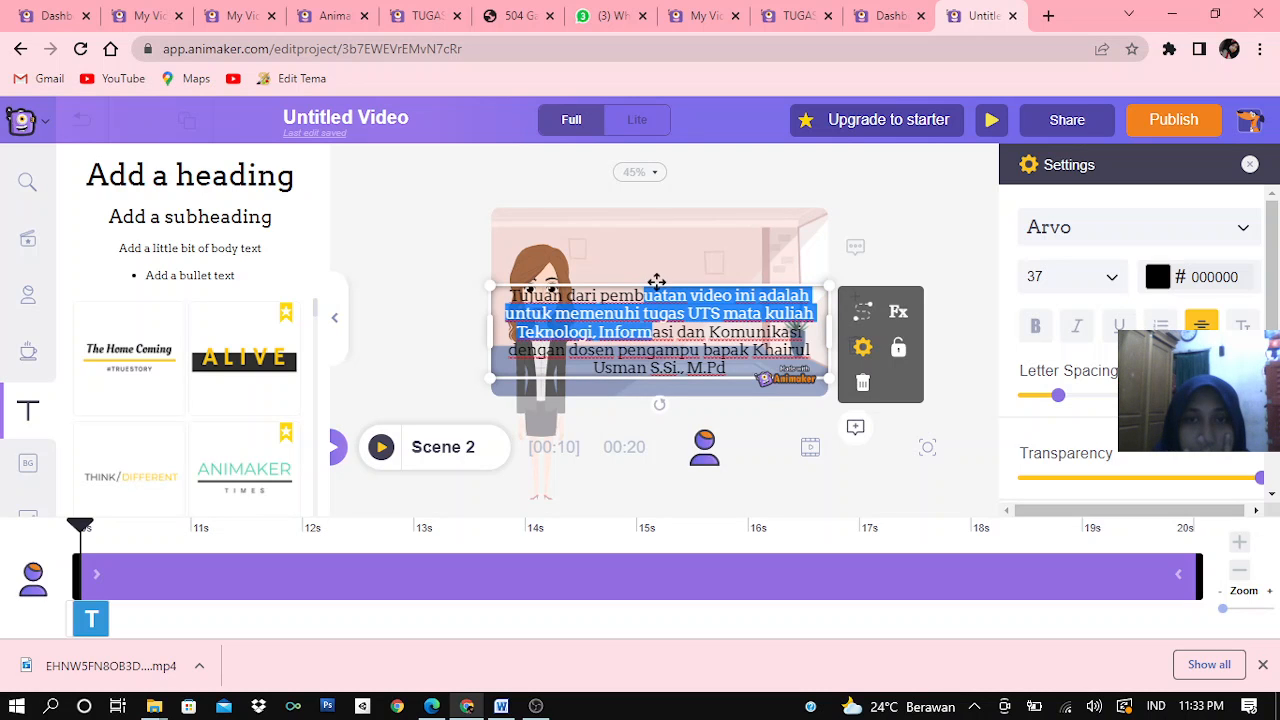
pyautogui.moveTo(655, 277); pyautogui.dragTo(677, 223)
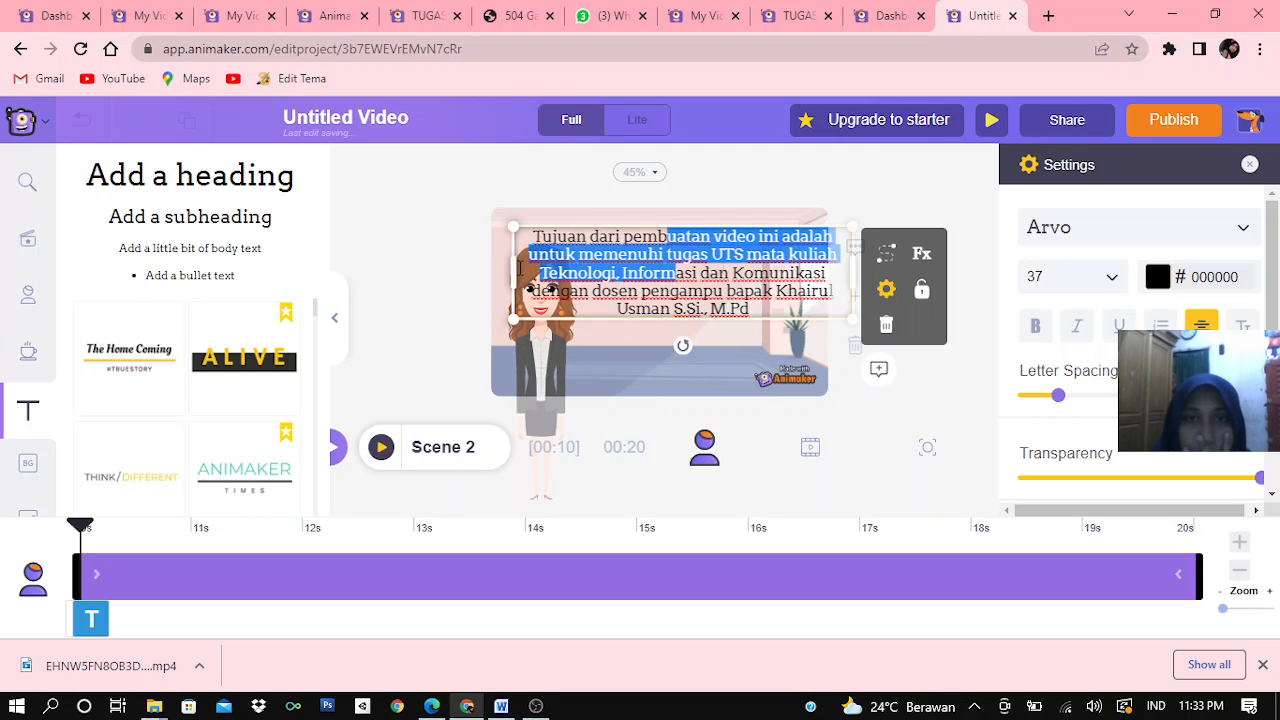
pyautogui.moveTo(512, 264); pyautogui.dragTo(630, 282)
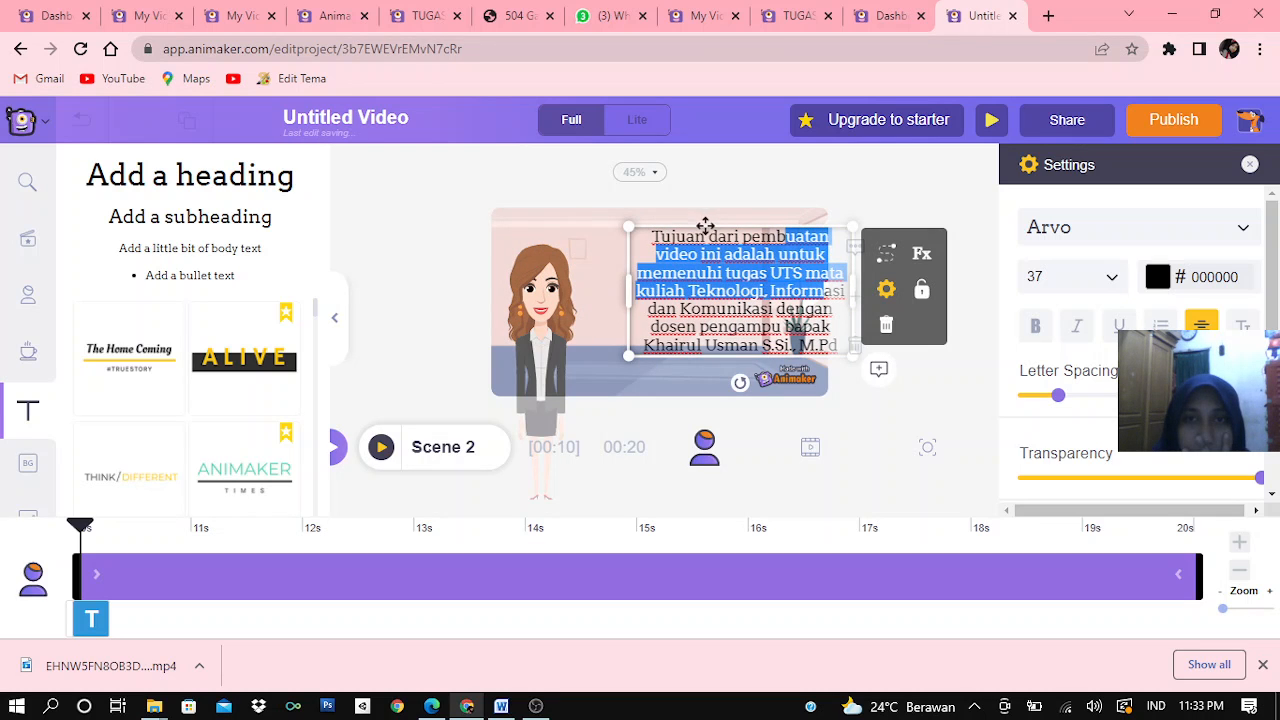
pyautogui.click(700, 230)
pyautogui.moveTo(700, 231); pyautogui.dragTo(660, 235)
pyautogui.click(660, 235)
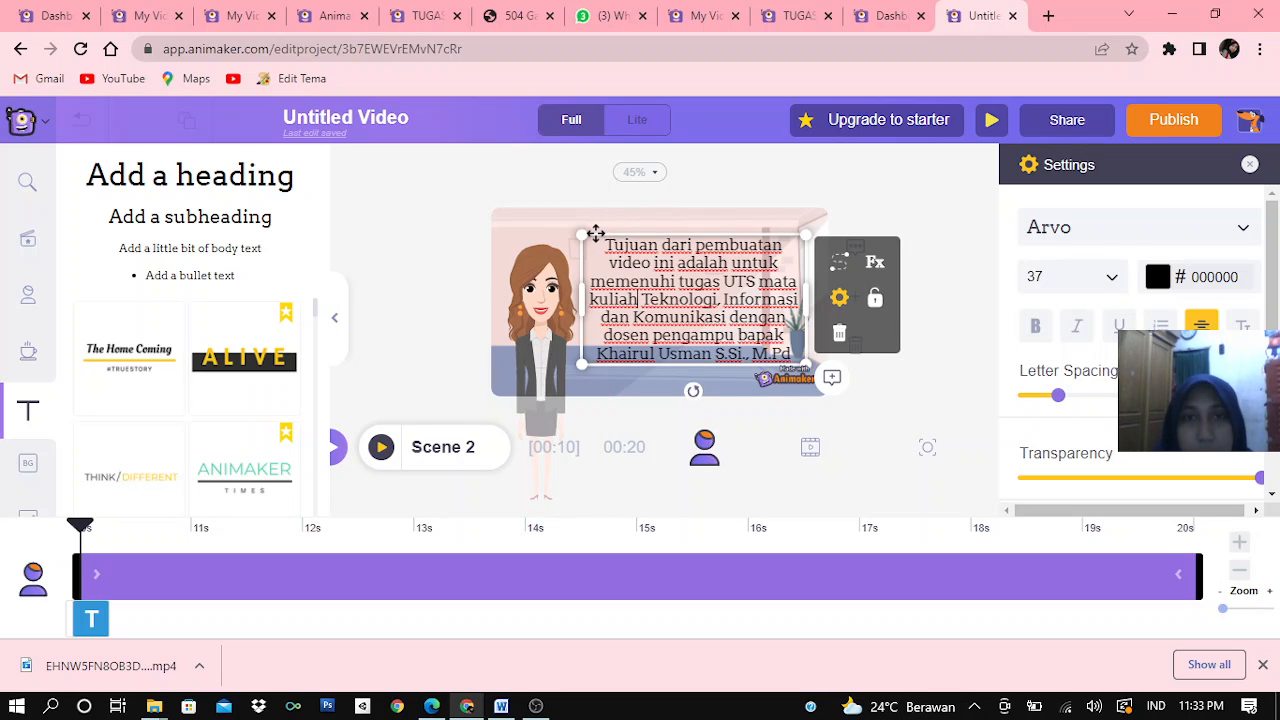
# Change the font of the whole purpose paragraph to Baloo
pyautogui.hotkey('ctrl', 'a')
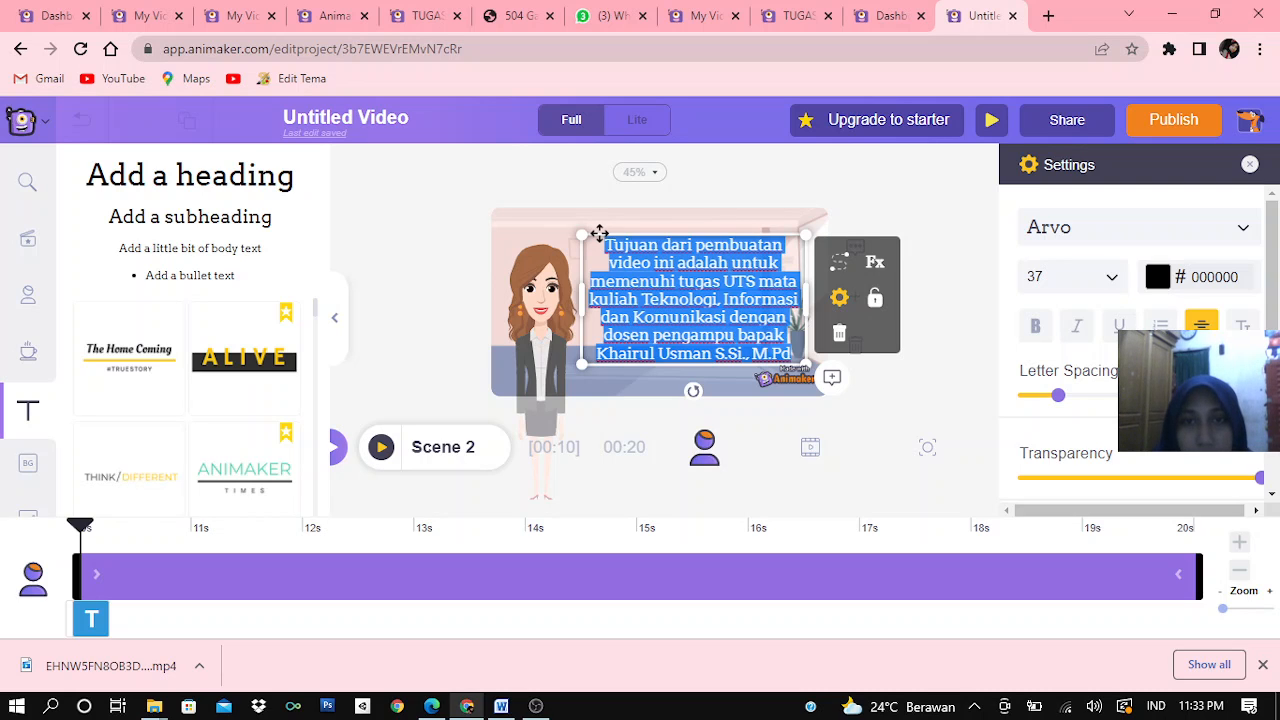
pyautogui.click(1121, 228)
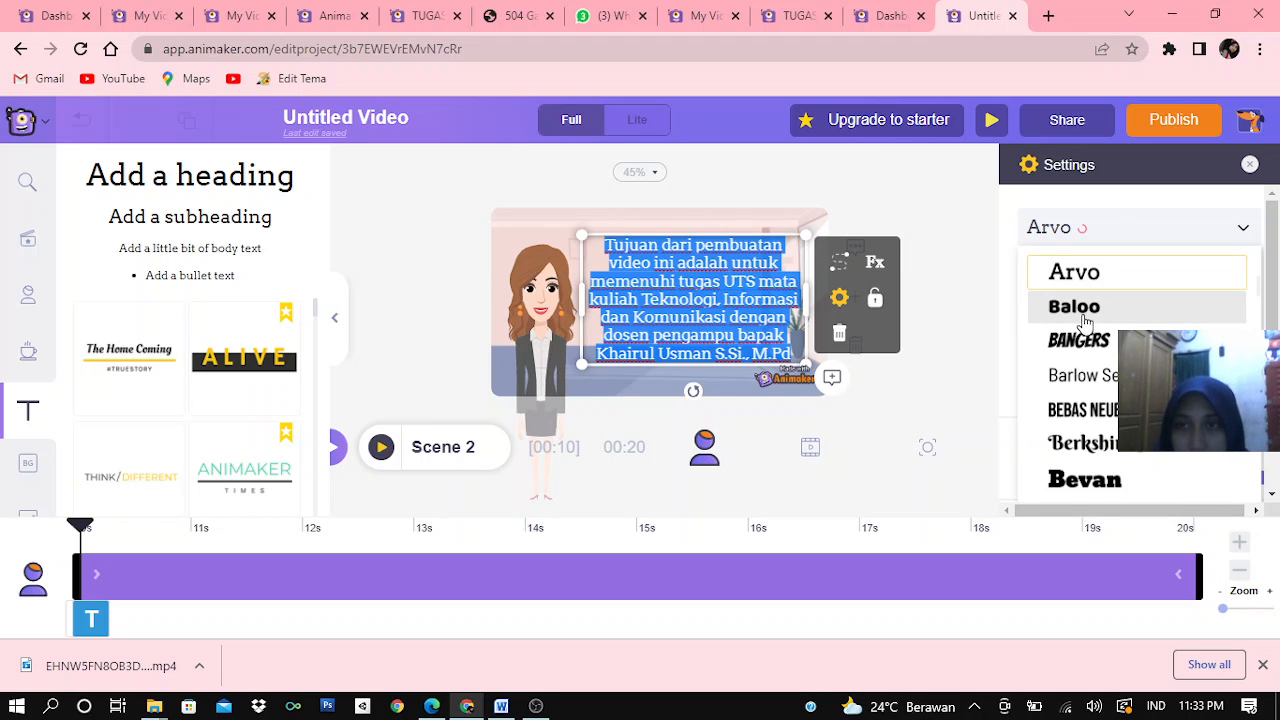
pyautogui.click(1085, 308)
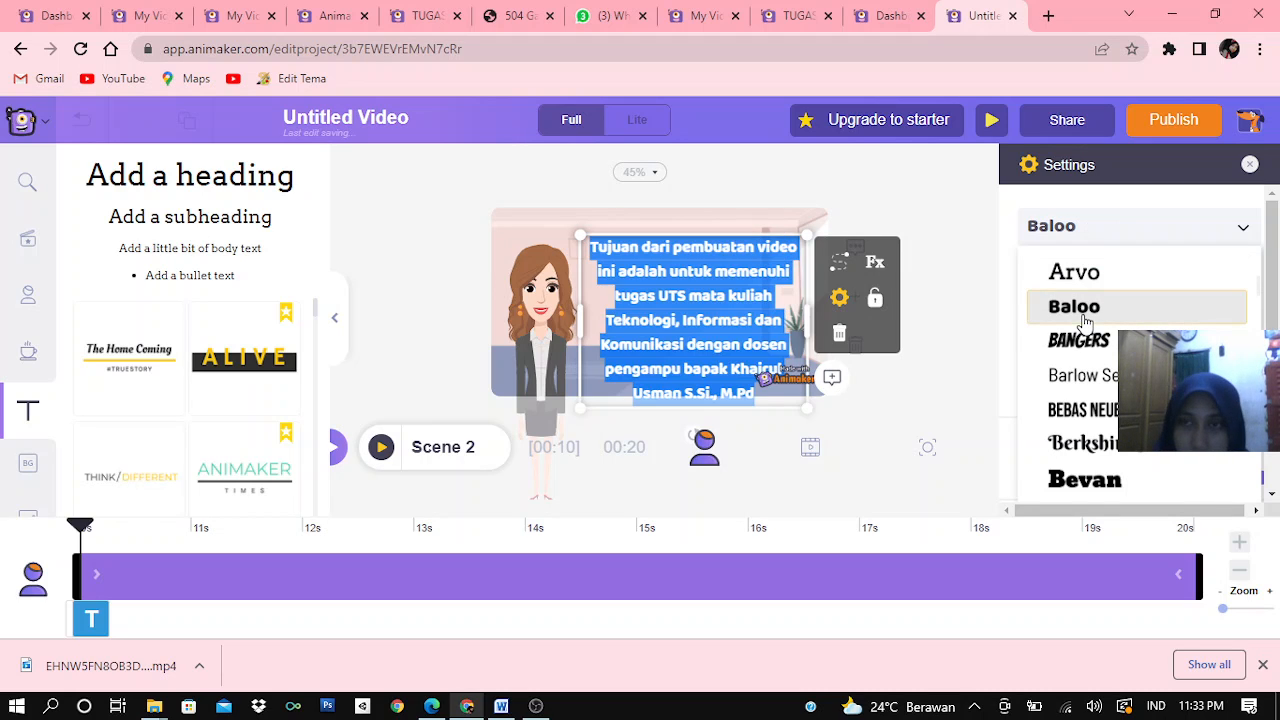
pyautogui.click(980, 267)
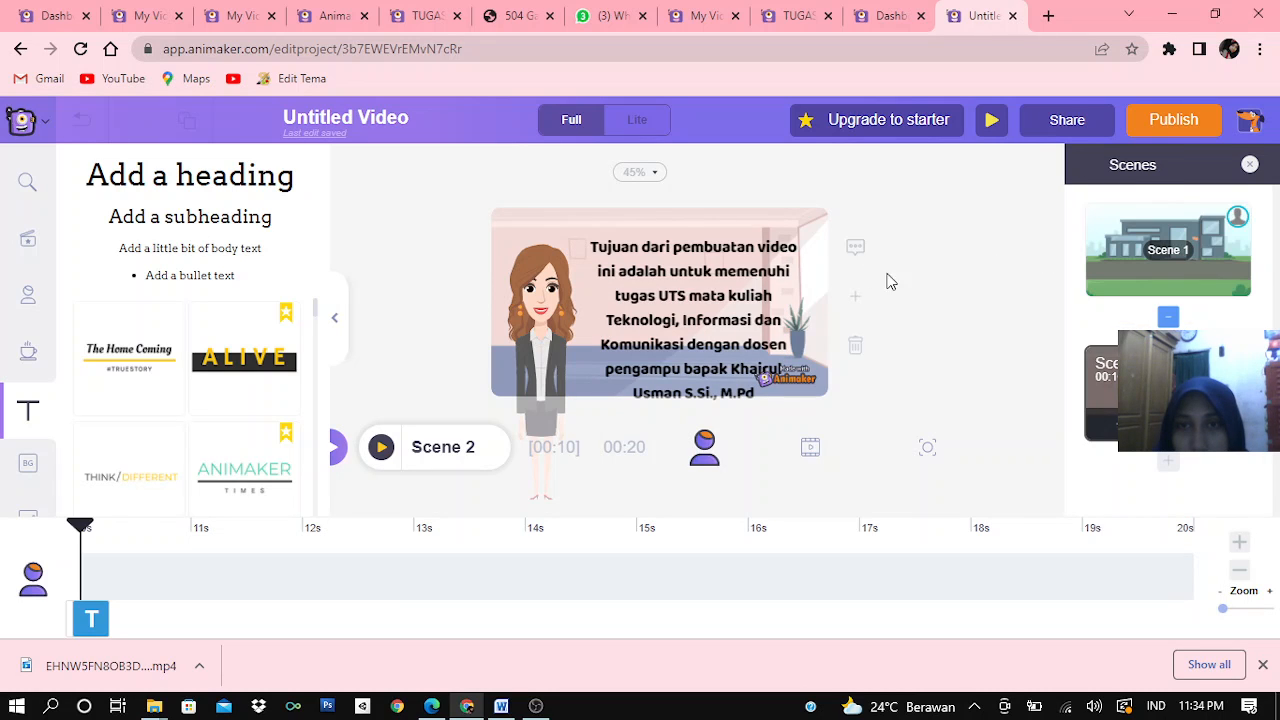
# Set the purpose paragraph's text colour to light grey EFEFEF
pyautogui.click(733, 295)
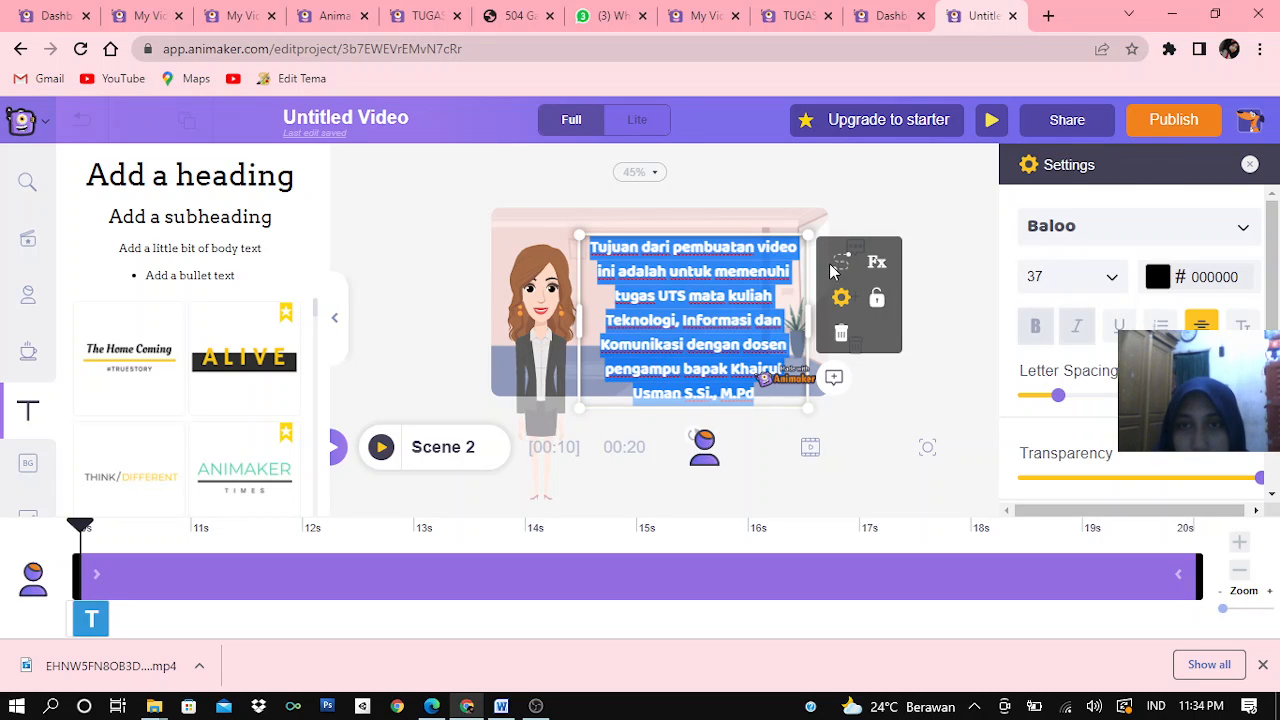
pyautogui.click(1157, 278)
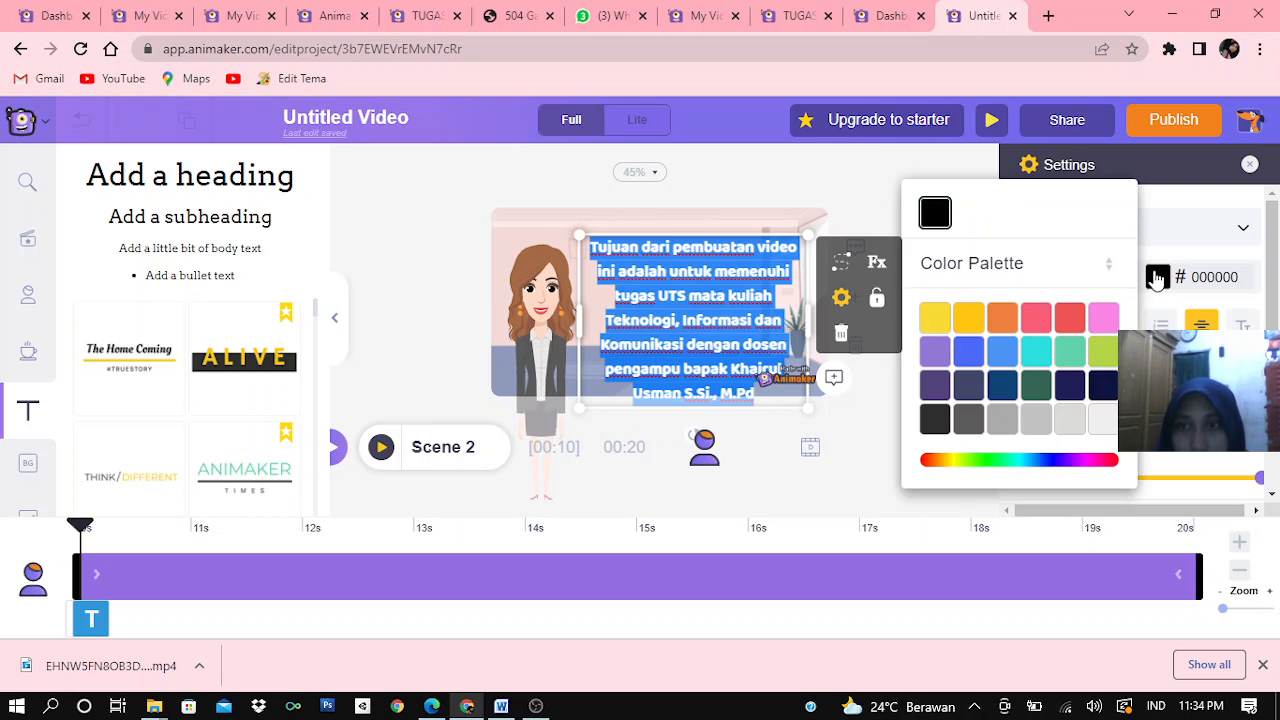
pyautogui.click(1103, 422)
pyautogui.click(822, 226)
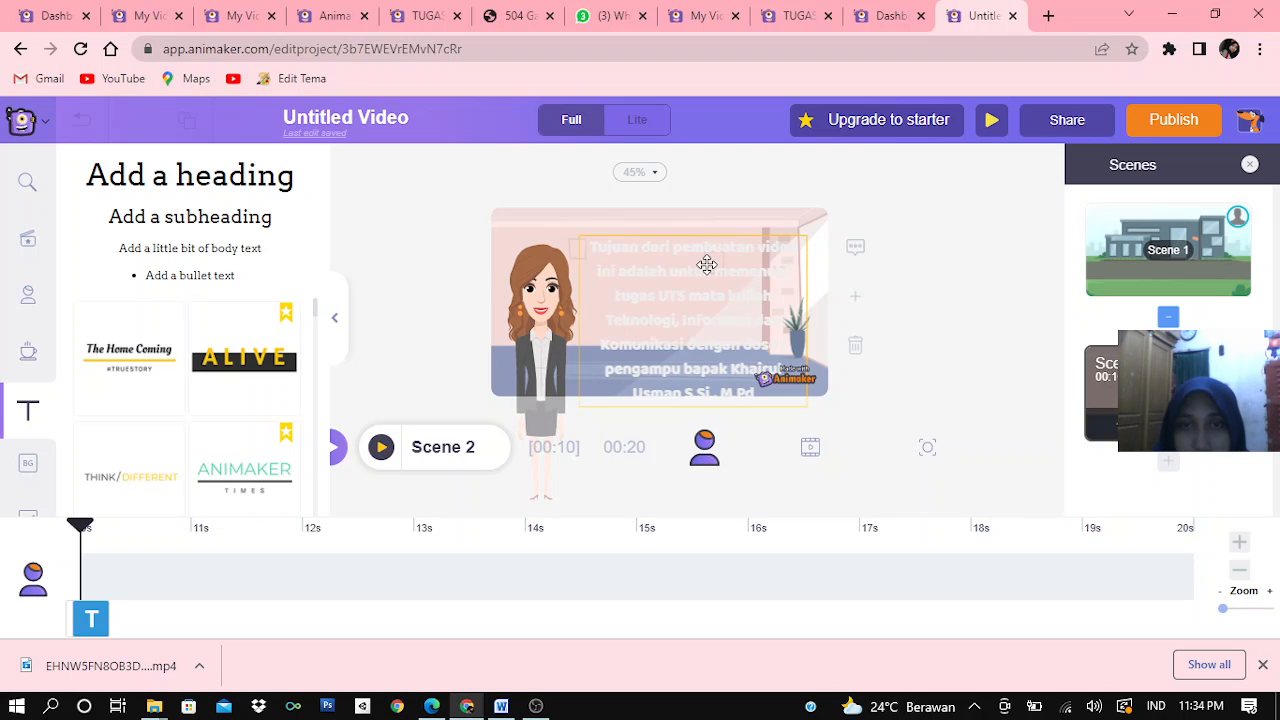
# Set the text colour of the whole purpose paragraph in Scene 2 to dark grey 5B5B5B
pyautogui.doubleClick(707, 263)
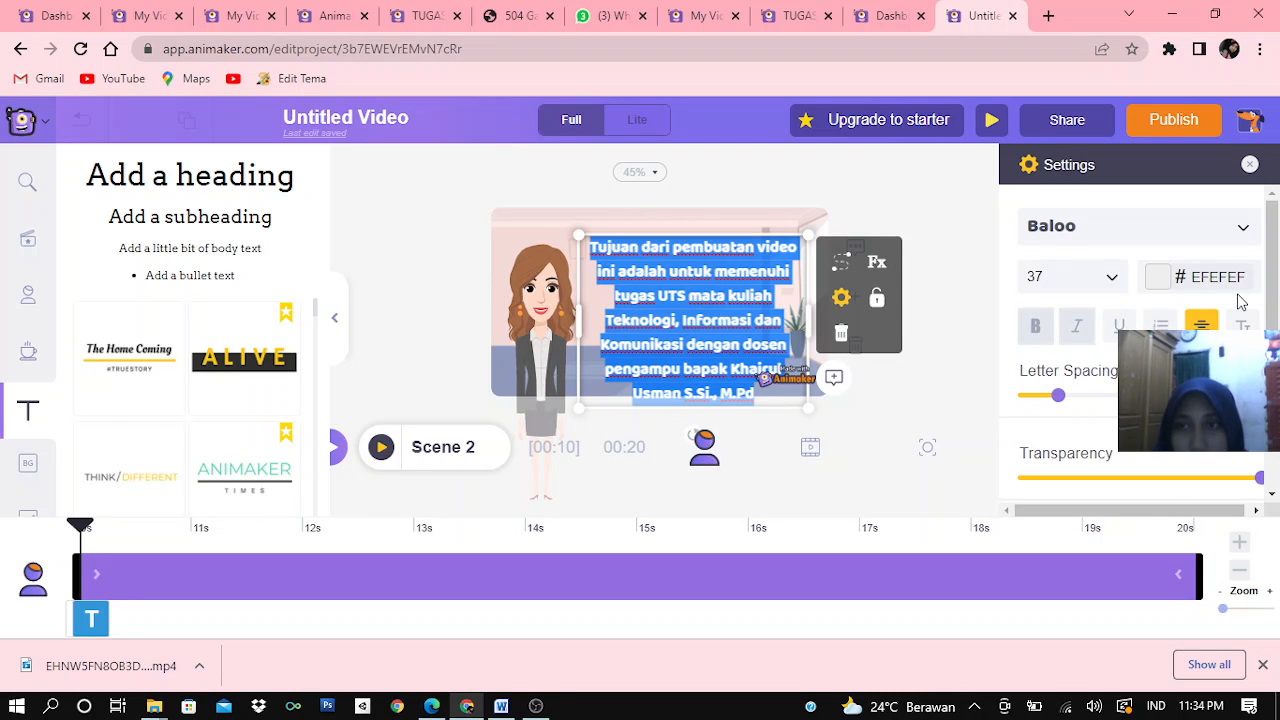
pyautogui.click(1159, 276)
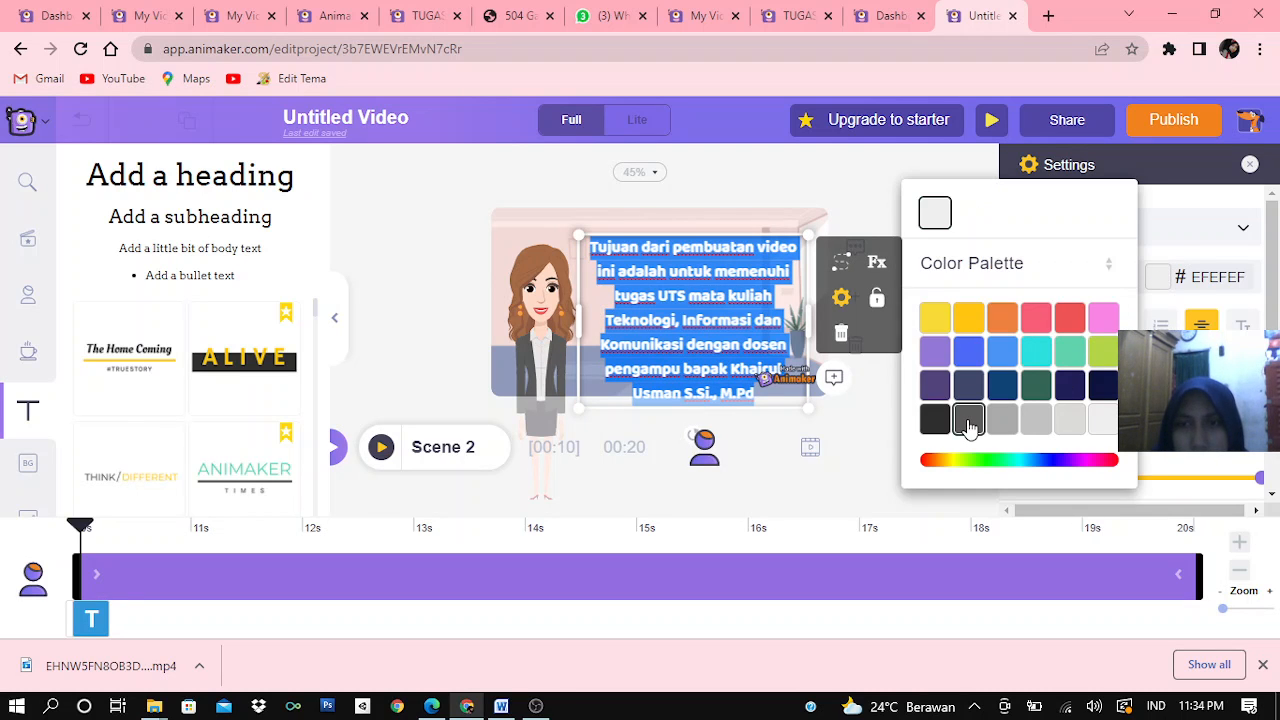
pyautogui.click(968, 420)
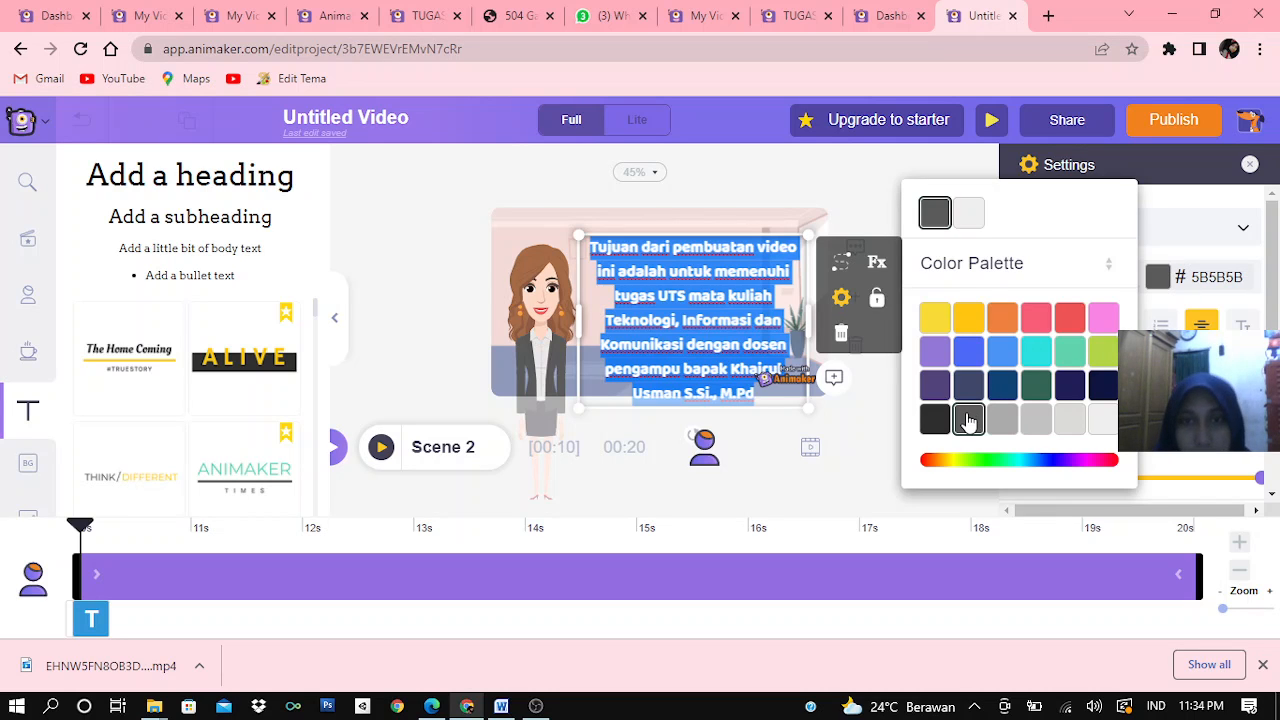
pyautogui.click(768, 192)
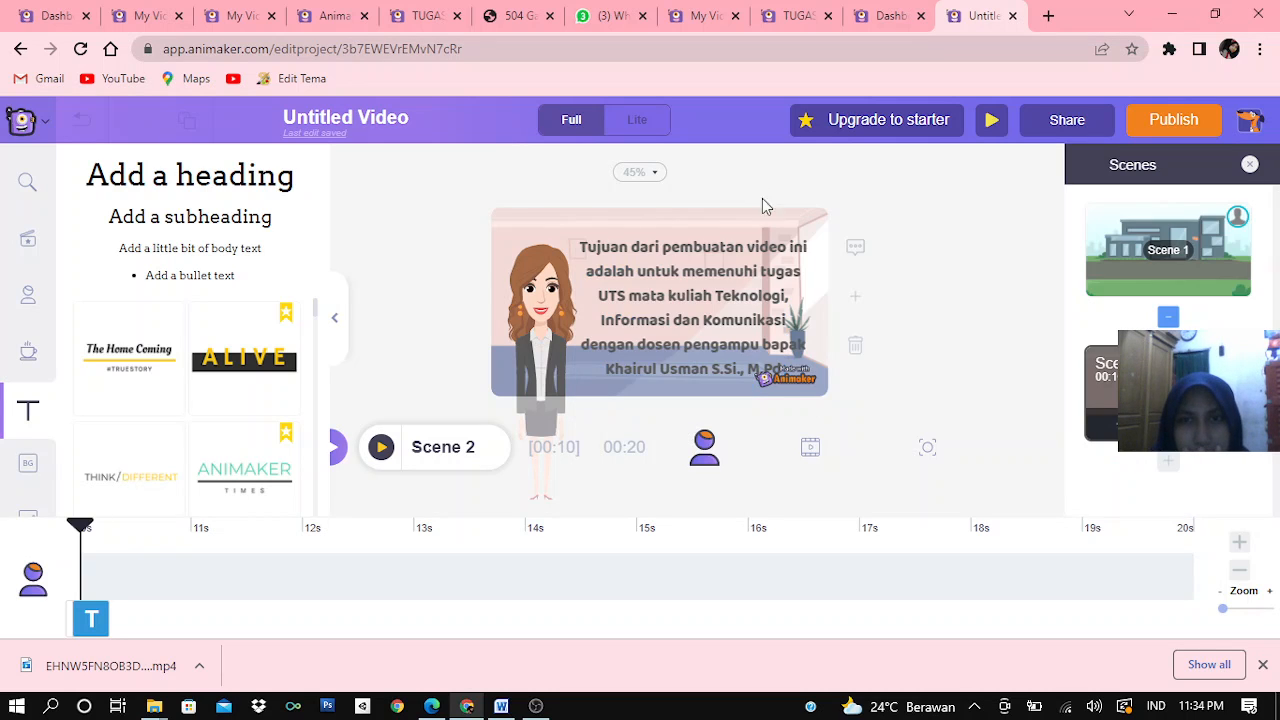
# Move the purpose paragraph slightly up and closer to the character so all its lines fit within the scene
pyautogui.click(706, 262)
pyautogui.moveTo(706, 262); pyautogui.dragTo(707, 250)
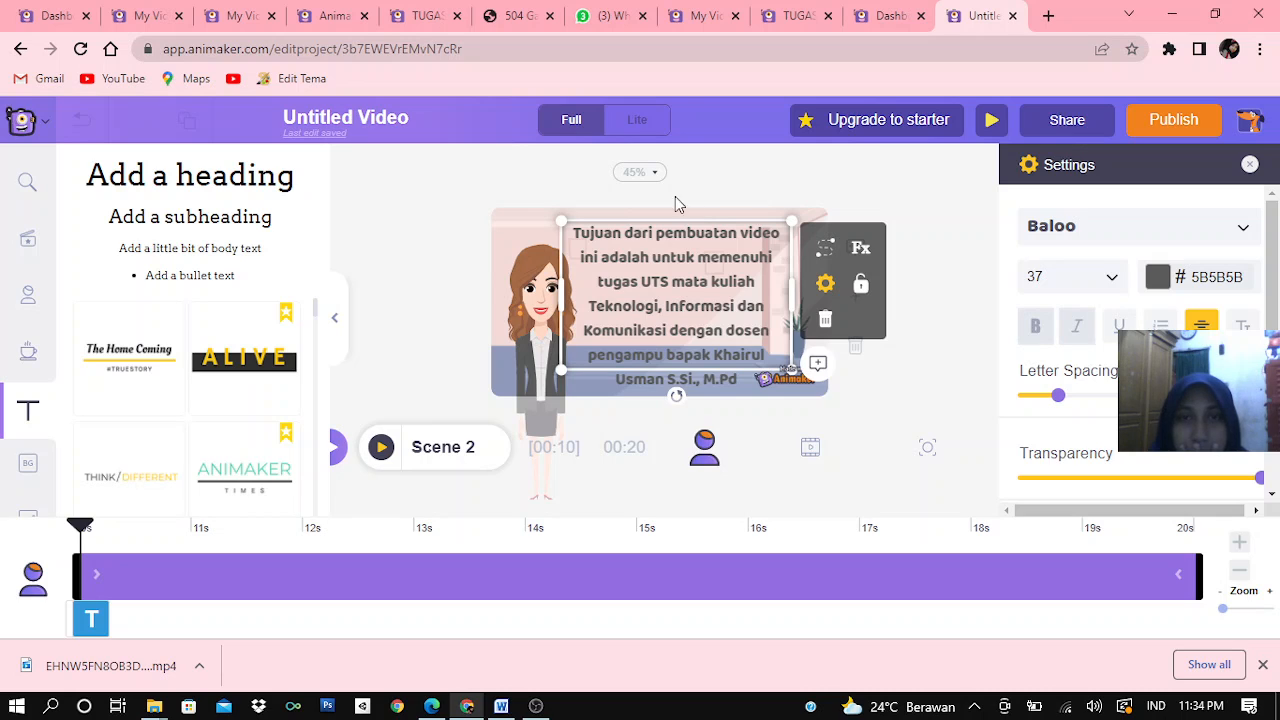
pyautogui.click(768, 192)
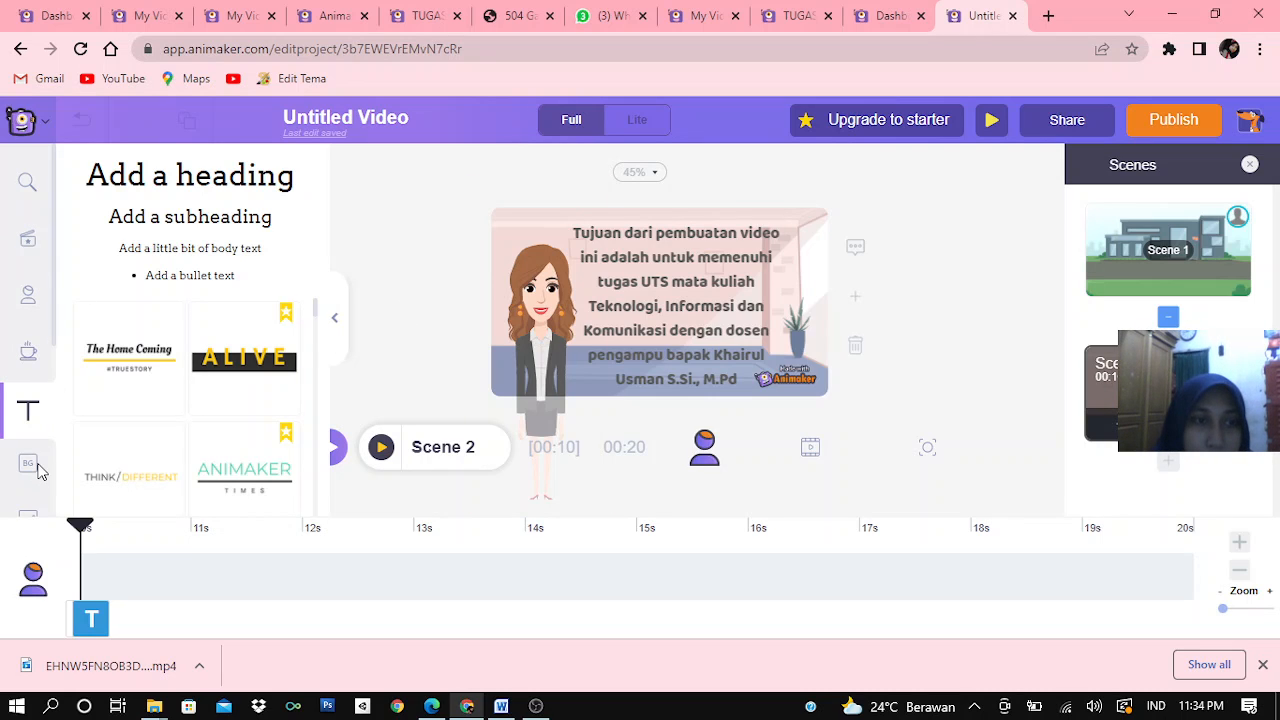
# Add a third scene and give it the Office background with a city-view window and orange curtains
pyautogui.scroll(-2, 6, 452)
pyautogui.scroll(-2, 6, 452)
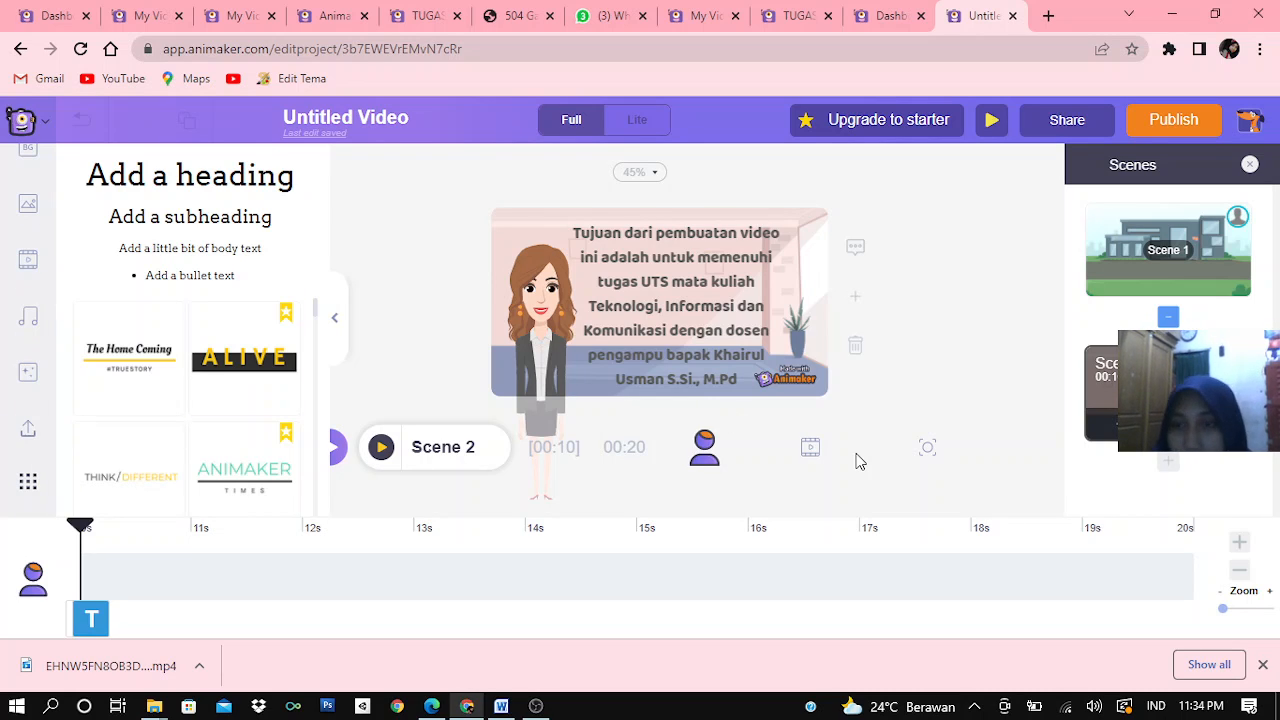
pyautogui.click(1167, 463)
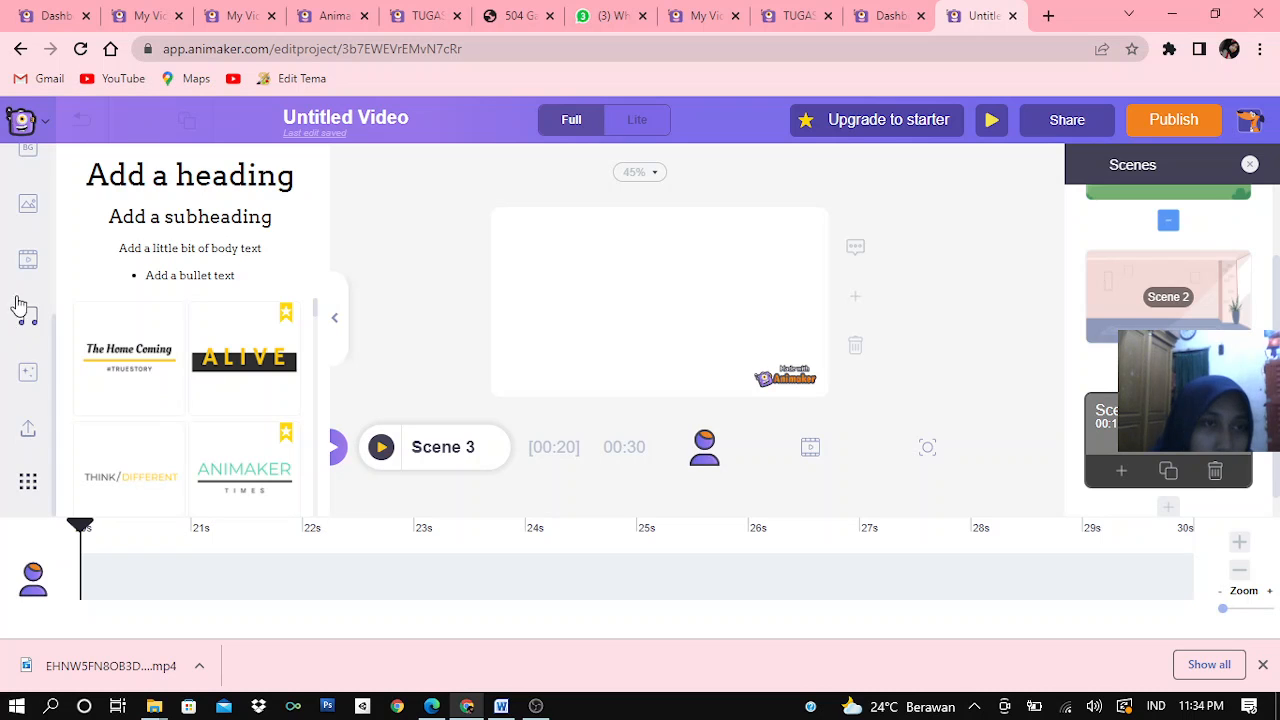
pyautogui.click(31, 168)
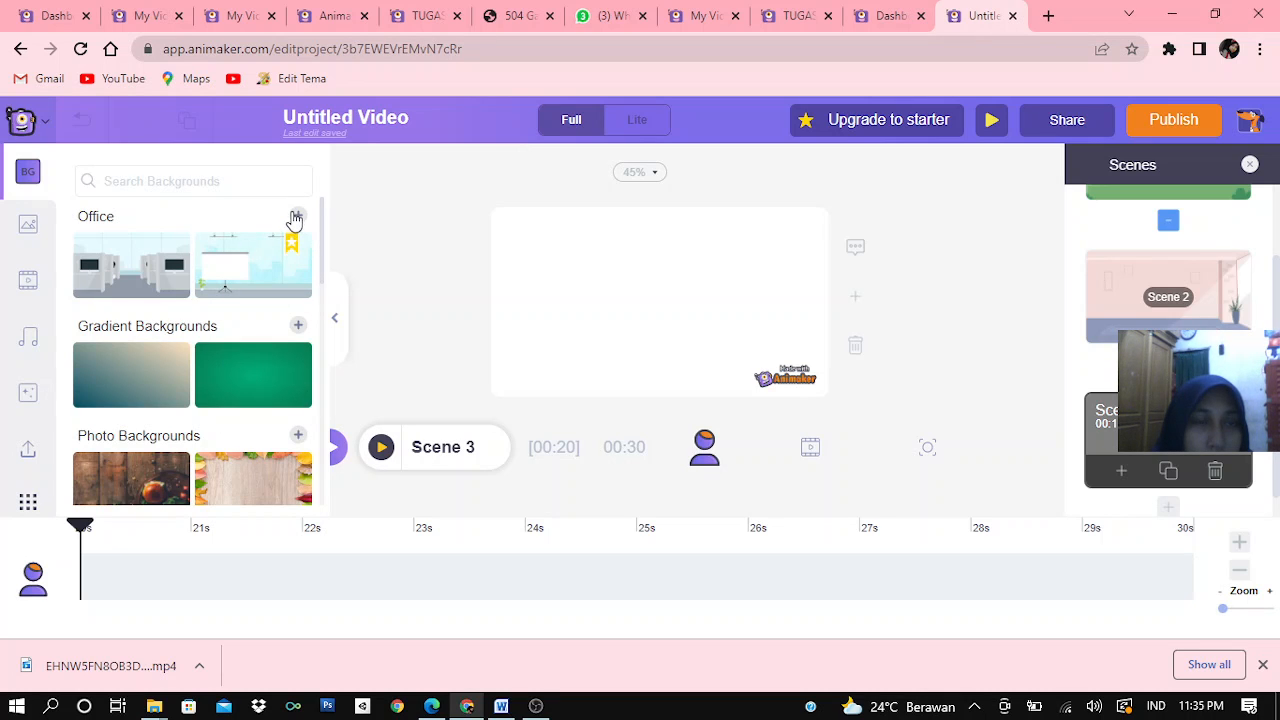
pyautogui.click(296, 218)
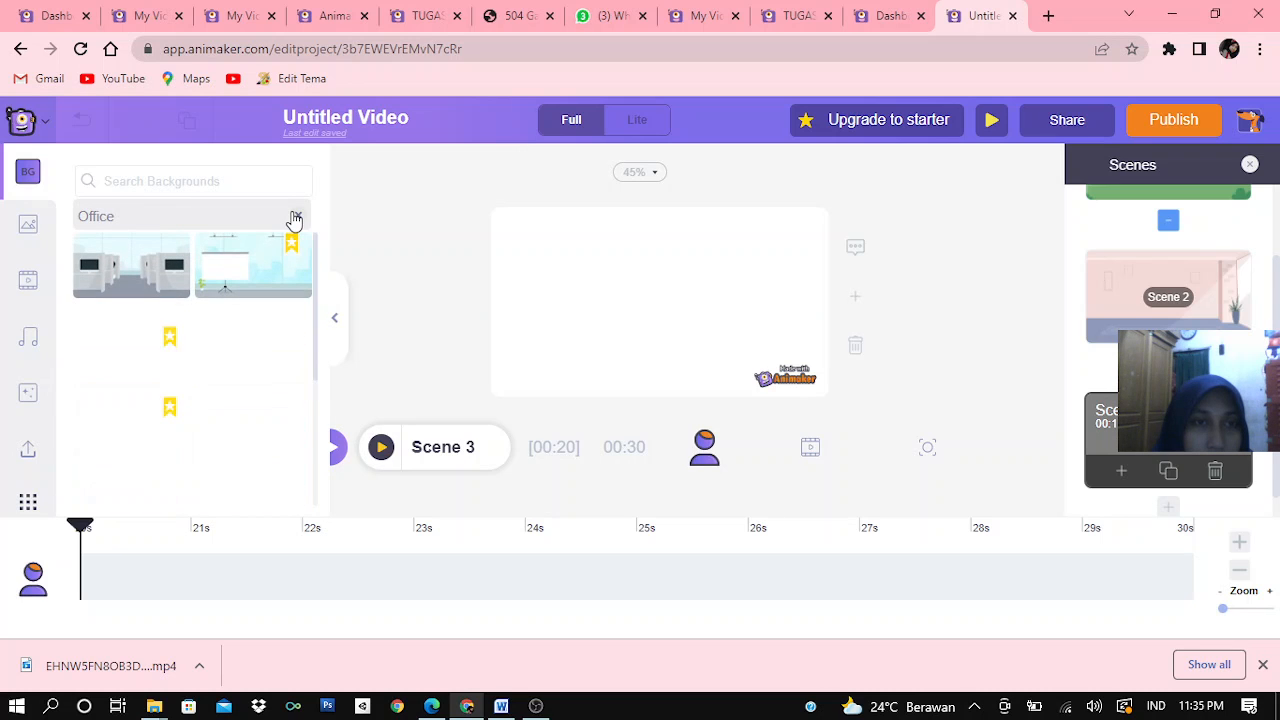
pyautogui.click(267, 332)
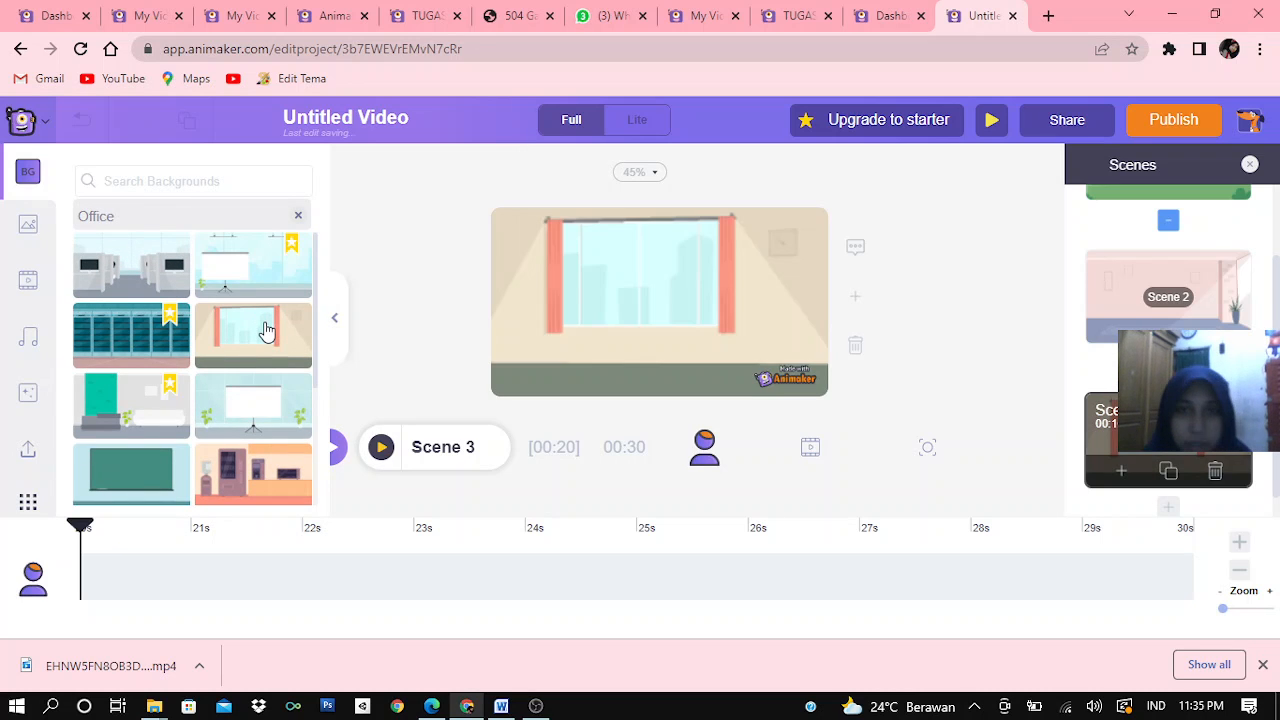
# Upload the picture WhatsApp Image 2022-04-08 at 15.55.10 from the Downloads folder to the project's files
pyautogui.click(29, 456)
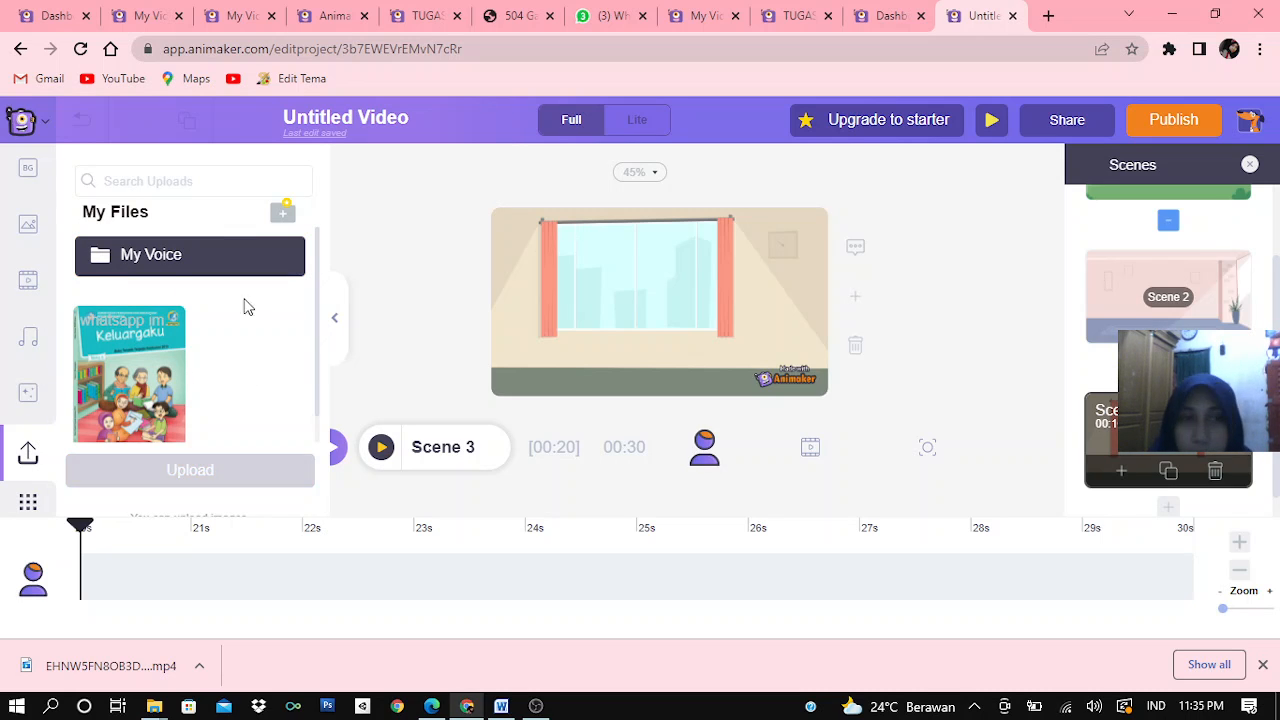
pyautogui.moveTo(172, 366)
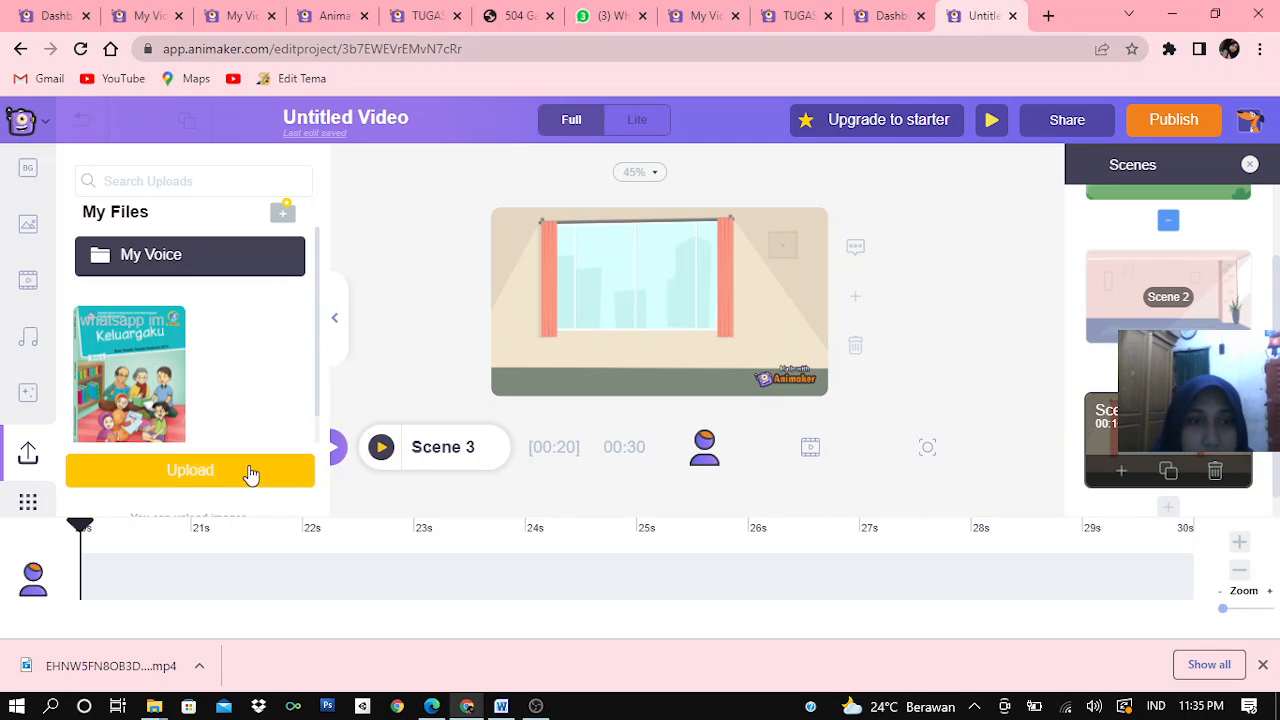
pyautogui.click(172, 472)
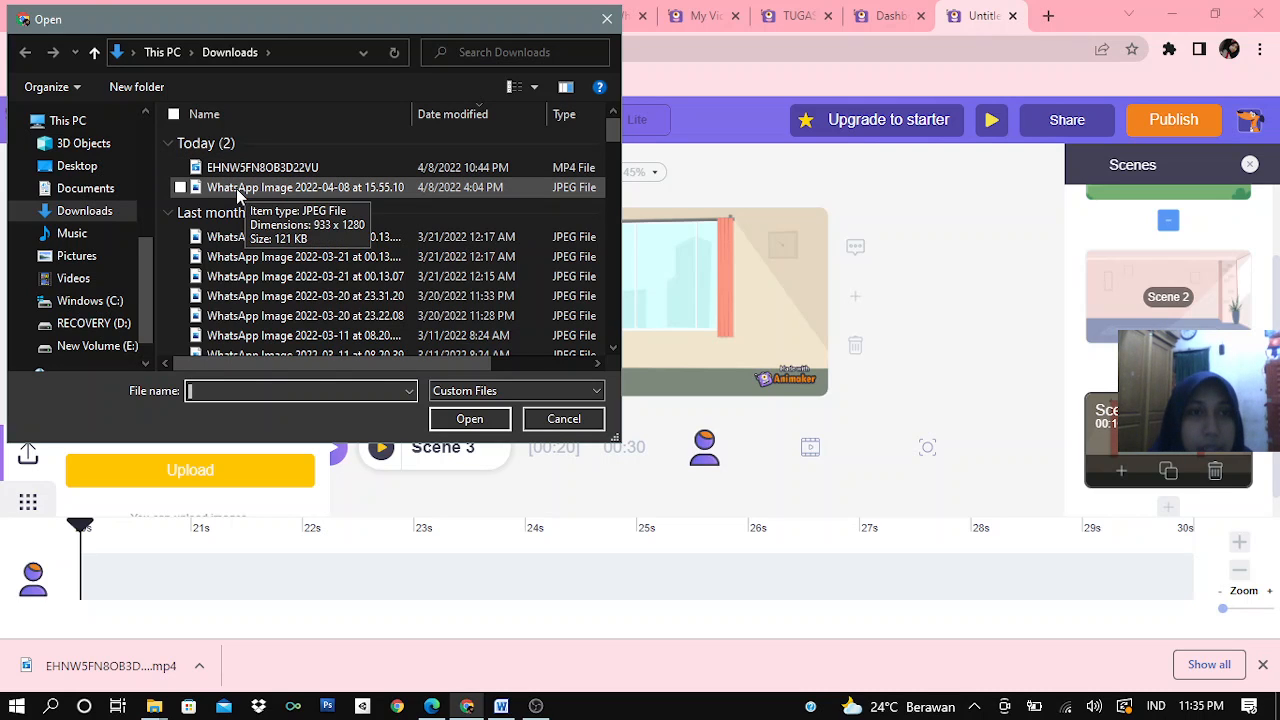
pyautogui.click(180, 188)
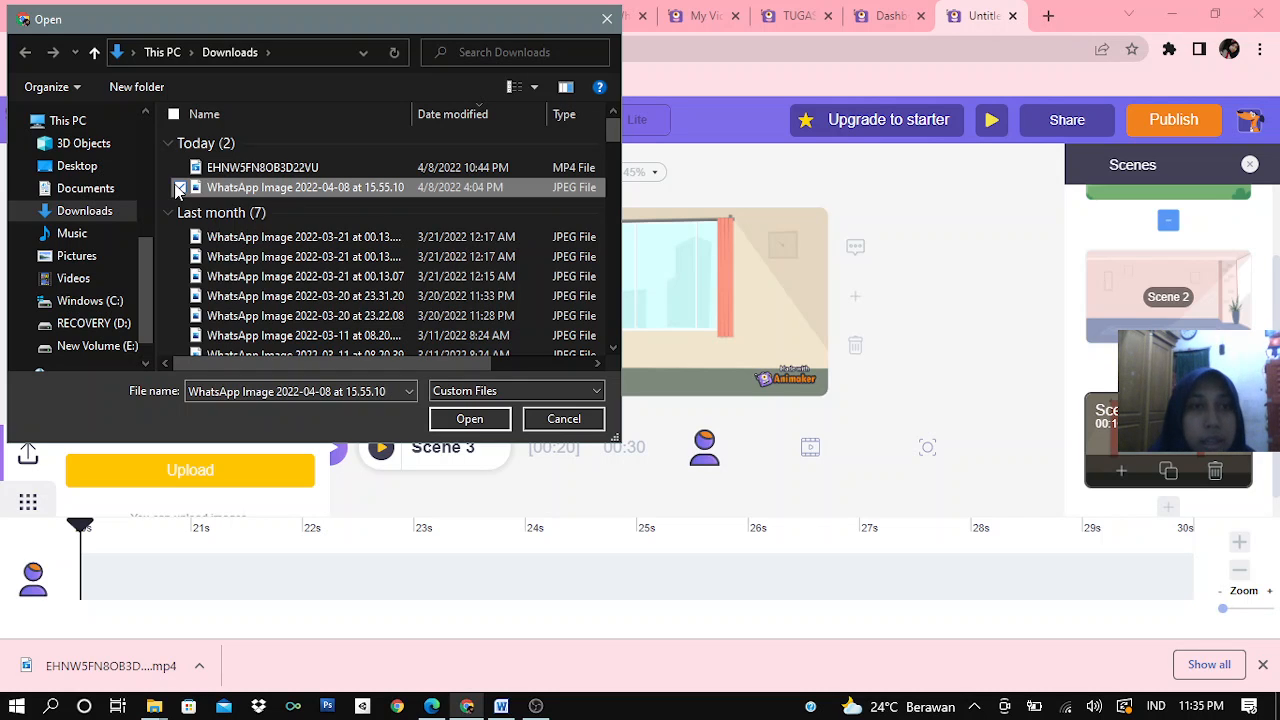
pyautogui.click(468, 419)
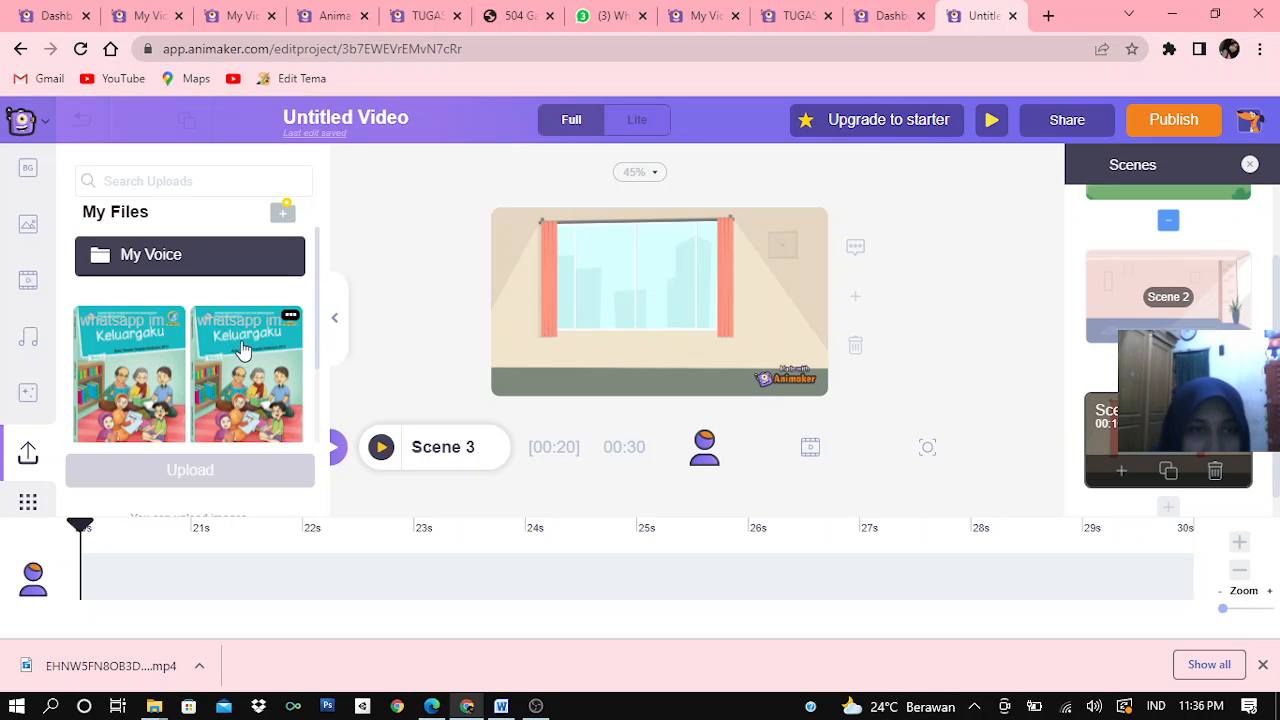
# Place the uploaded Keluargaku book cover in Scene 3, shrink it uncropped and position it low in front of the window
pyautogui.click(128, 380)
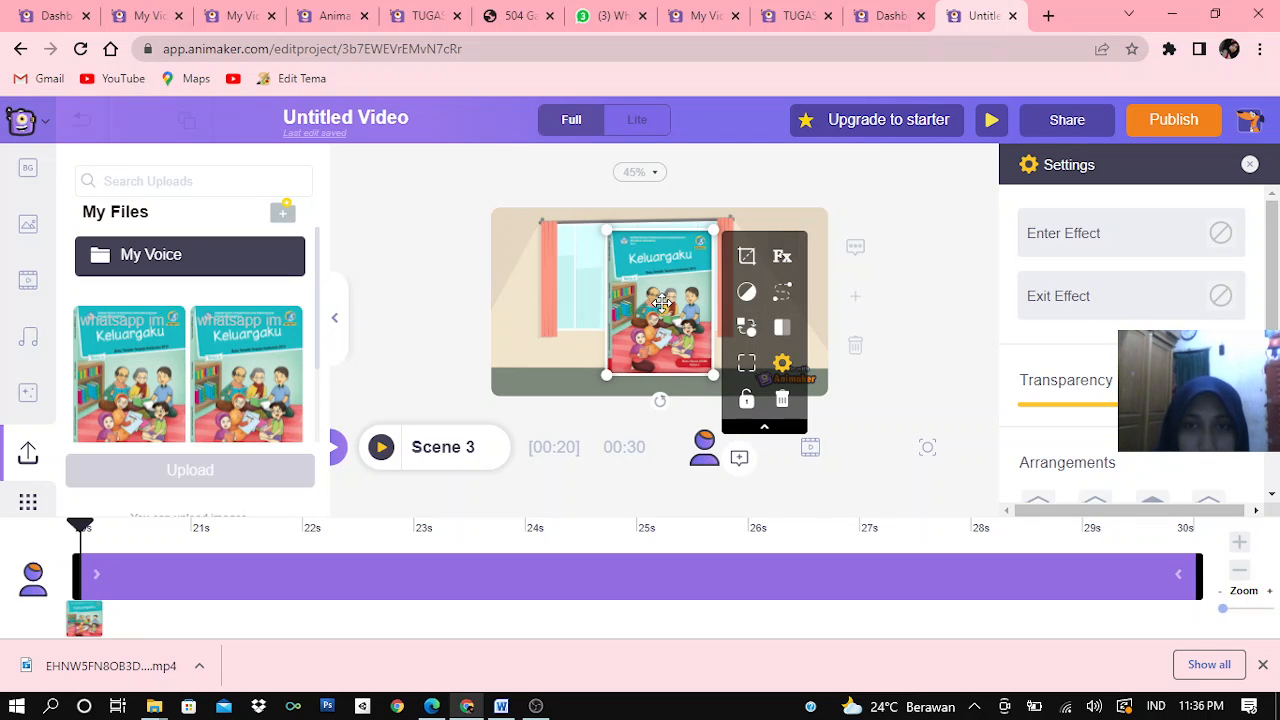
pyautogui.click(747, 260)
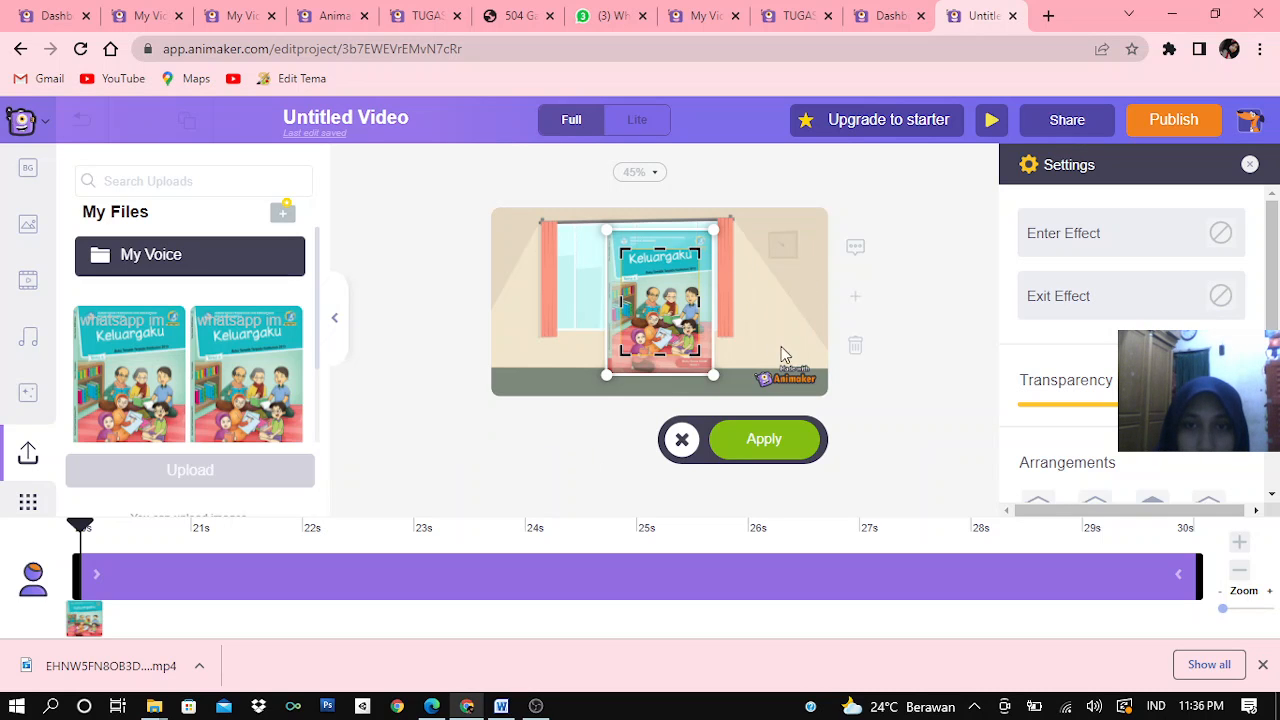
pyautogui.click(683, 436)
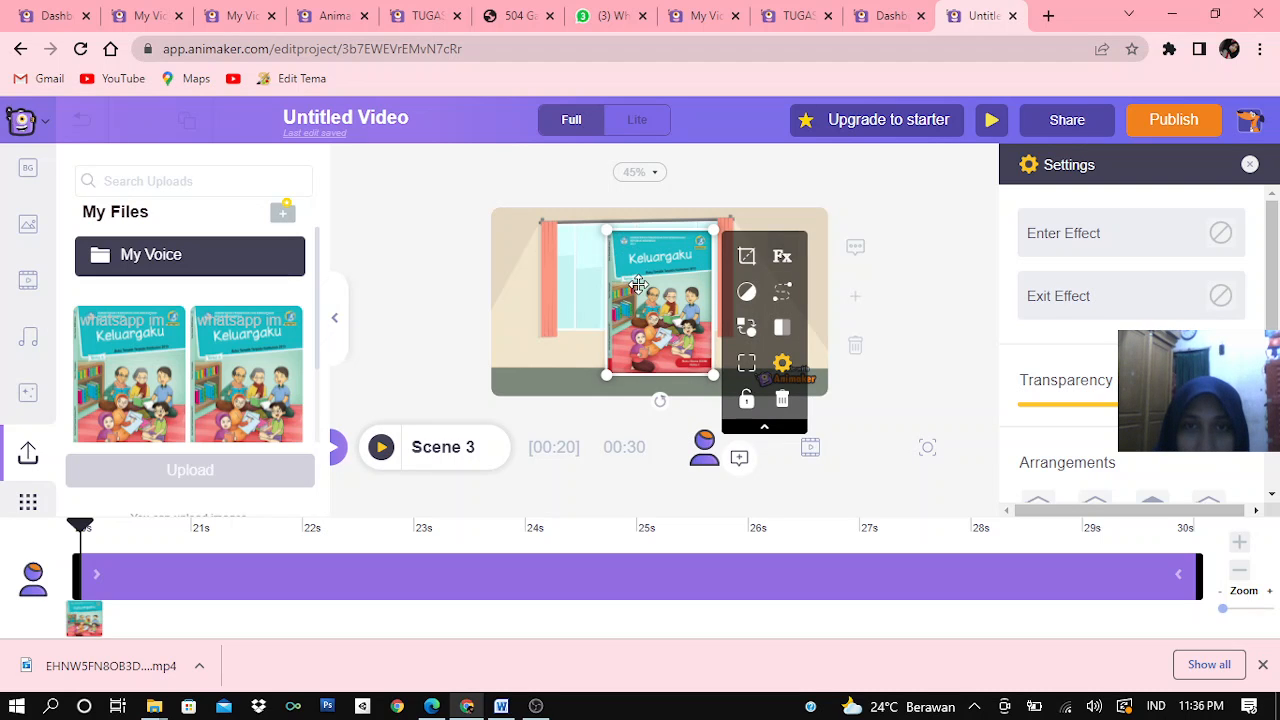
pyautogui.moveTo(637, 280); pyautogui.dragTo(645, 304)
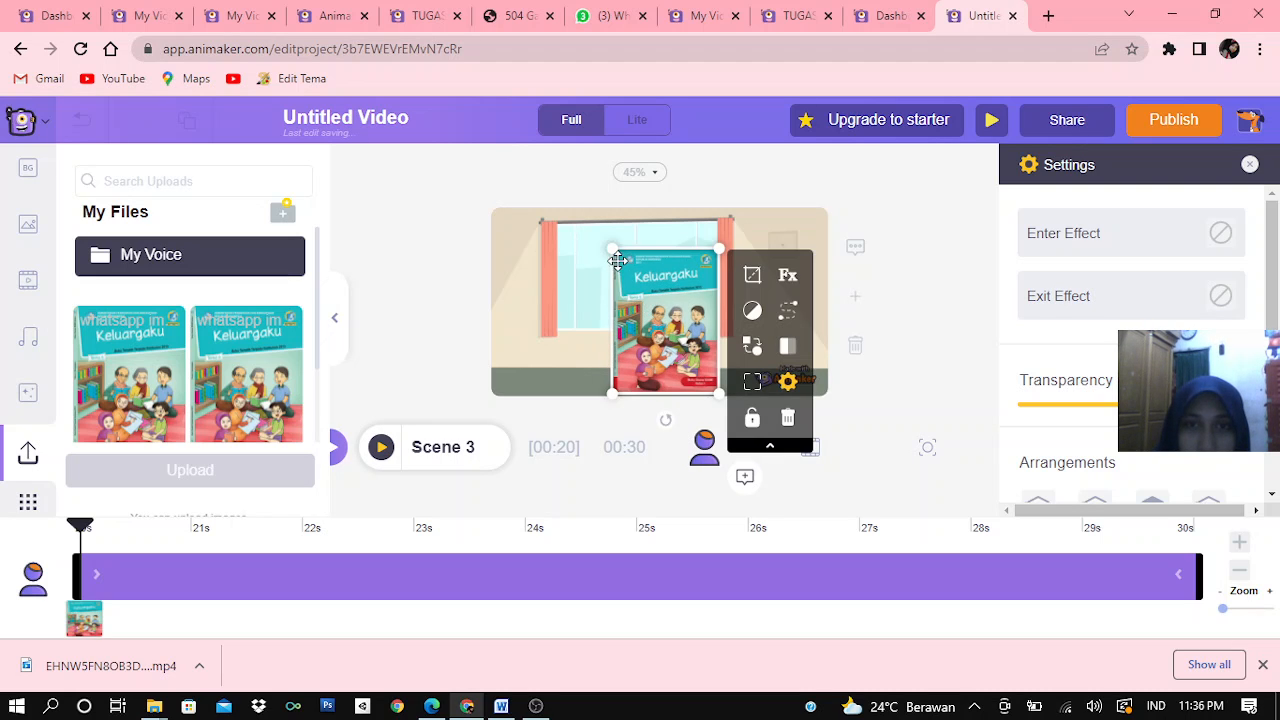
pyautogui.moveTo(612, 250); pyautogui.dragTo(629, 276)
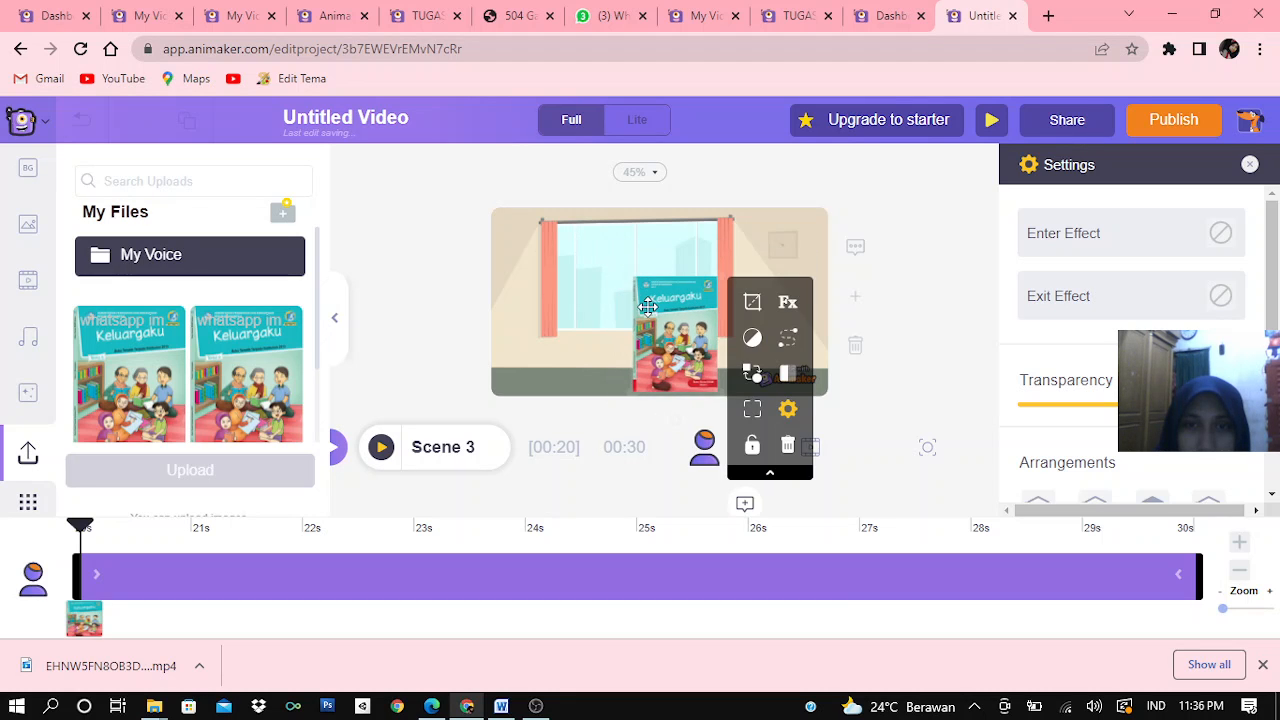
pyautogui.moveTo(686, 338); pyautogui.dragTo(671, 331)
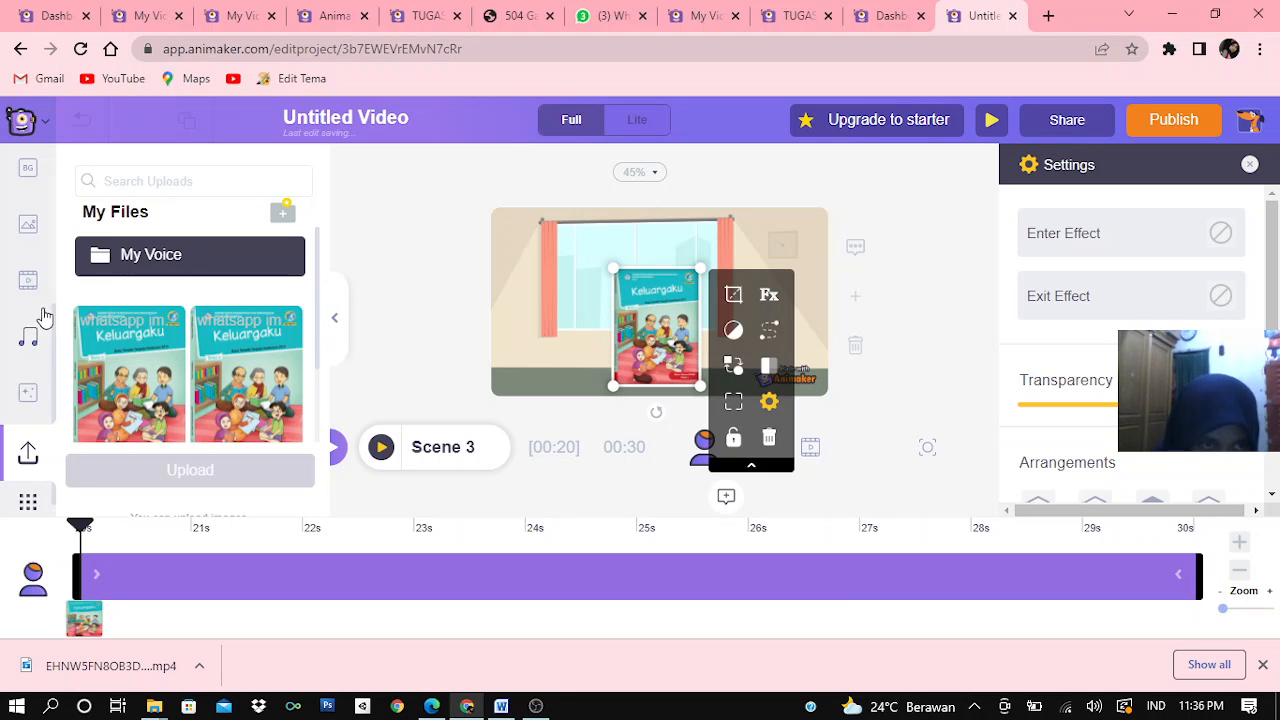
# Add the self-made character with the dark blazer and skirt from My Characters to Scene 3
pyautogui.scroll(3, 22, 256)
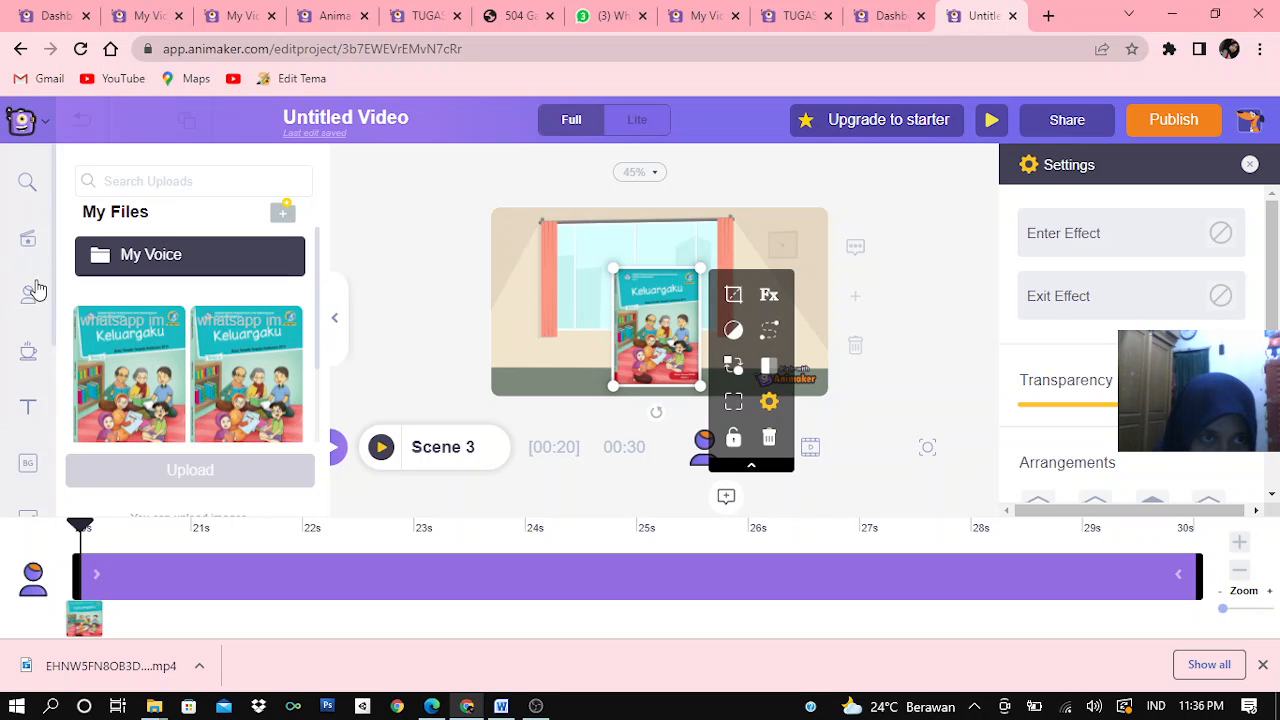
pyautogui.click(27, 293)
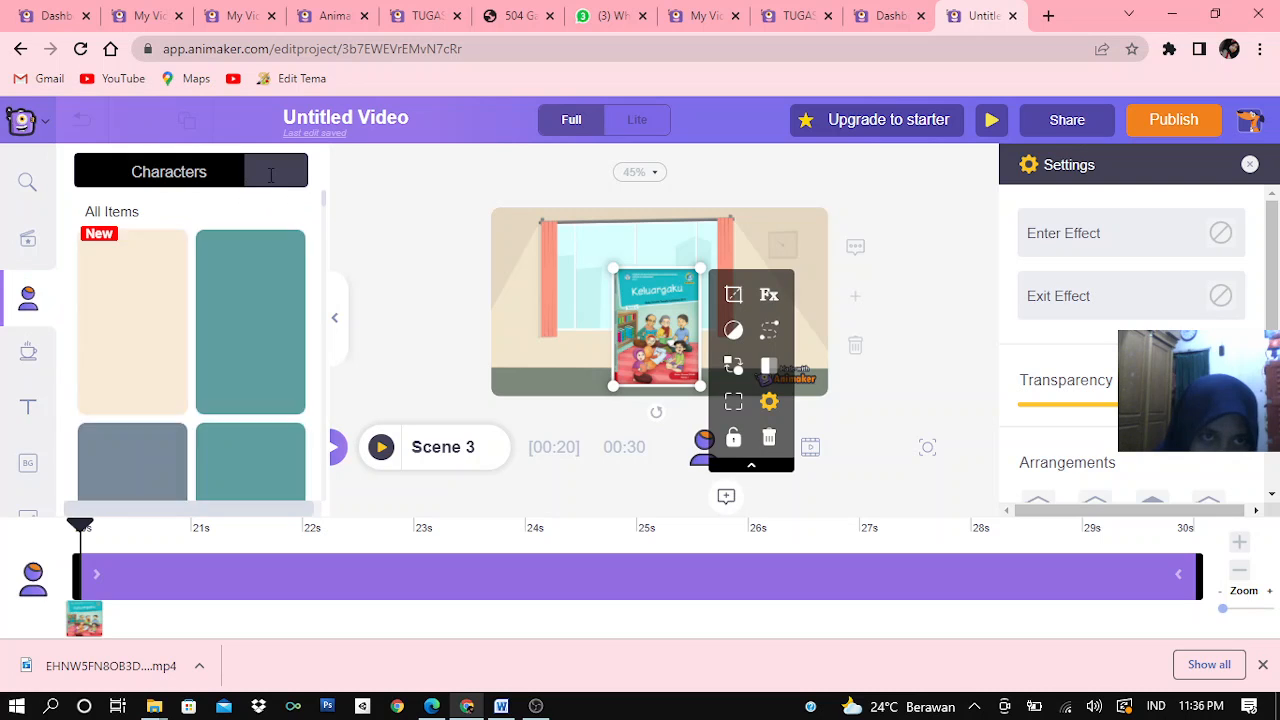
pyautogui.click(270, 175)
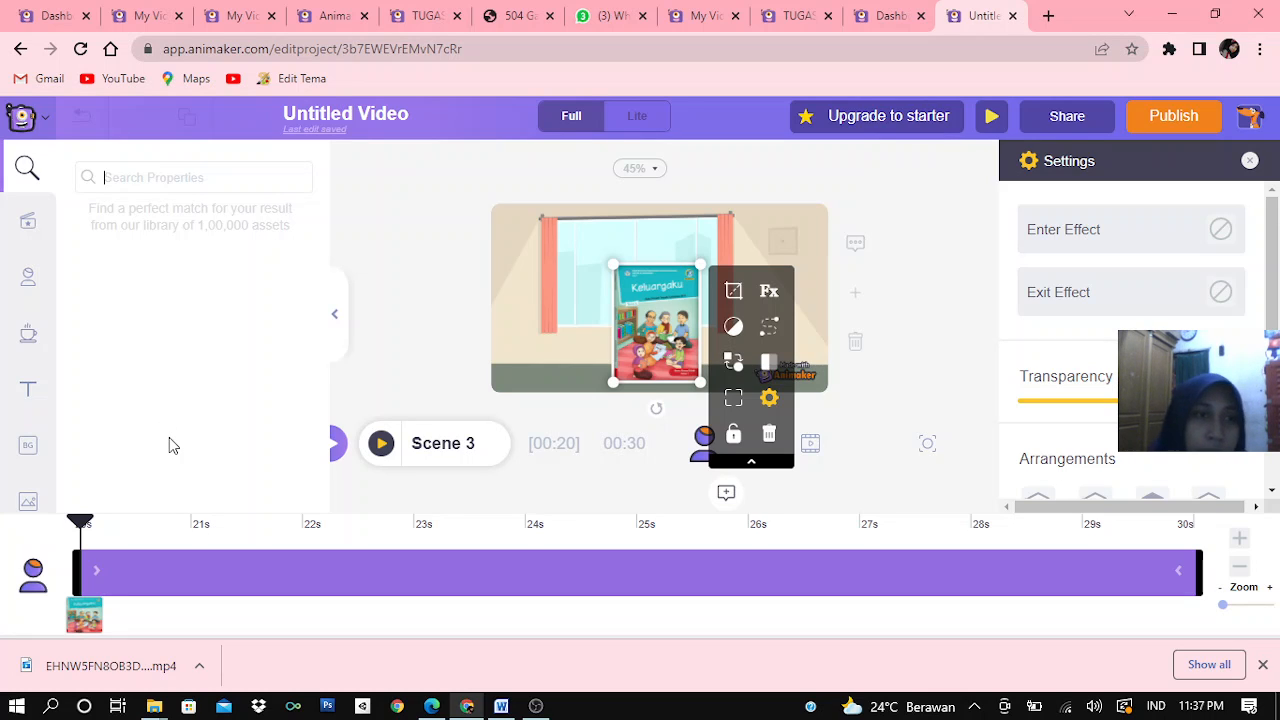
pyautogui.click(30, 282)
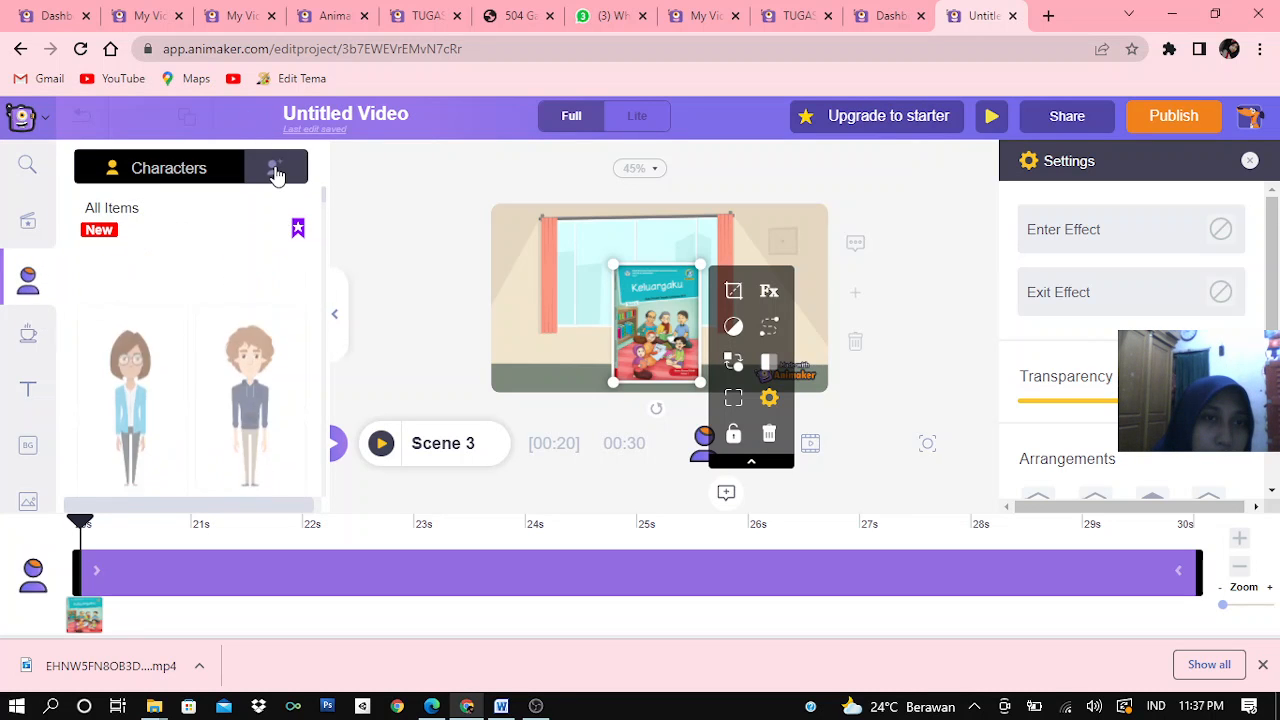
pyautogui.click(272, 163)
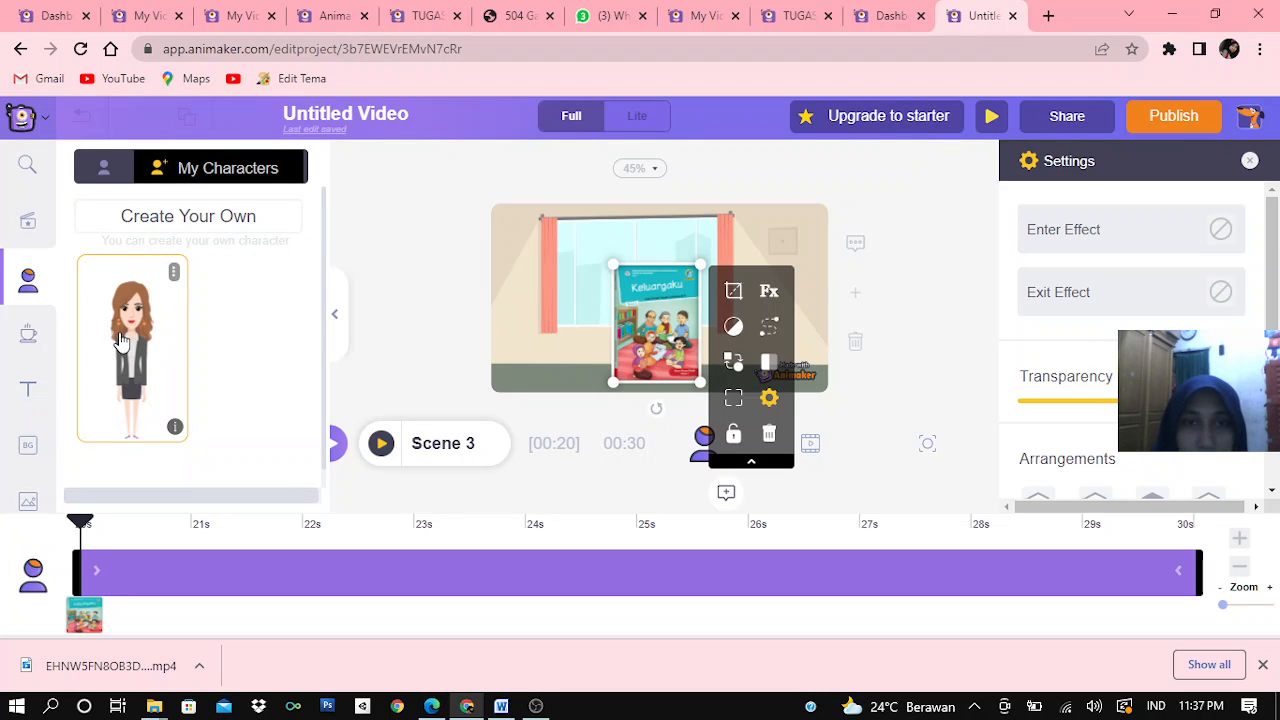
pyautogui.click(120, 340)
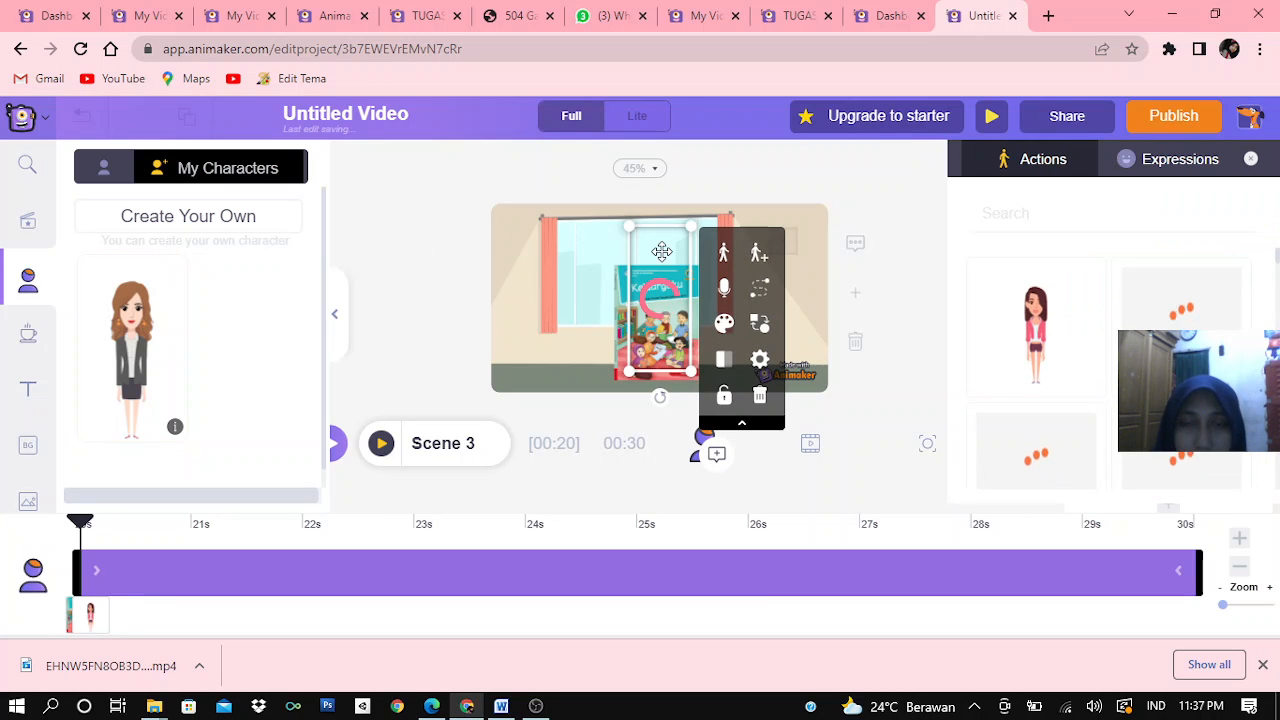
# Move the character beside the book cover at the scene's left edge and enlarge her until her legs extend below the frame
pyautogui.moveTo(660, 252); pyautogui.dragTo(558, 293)
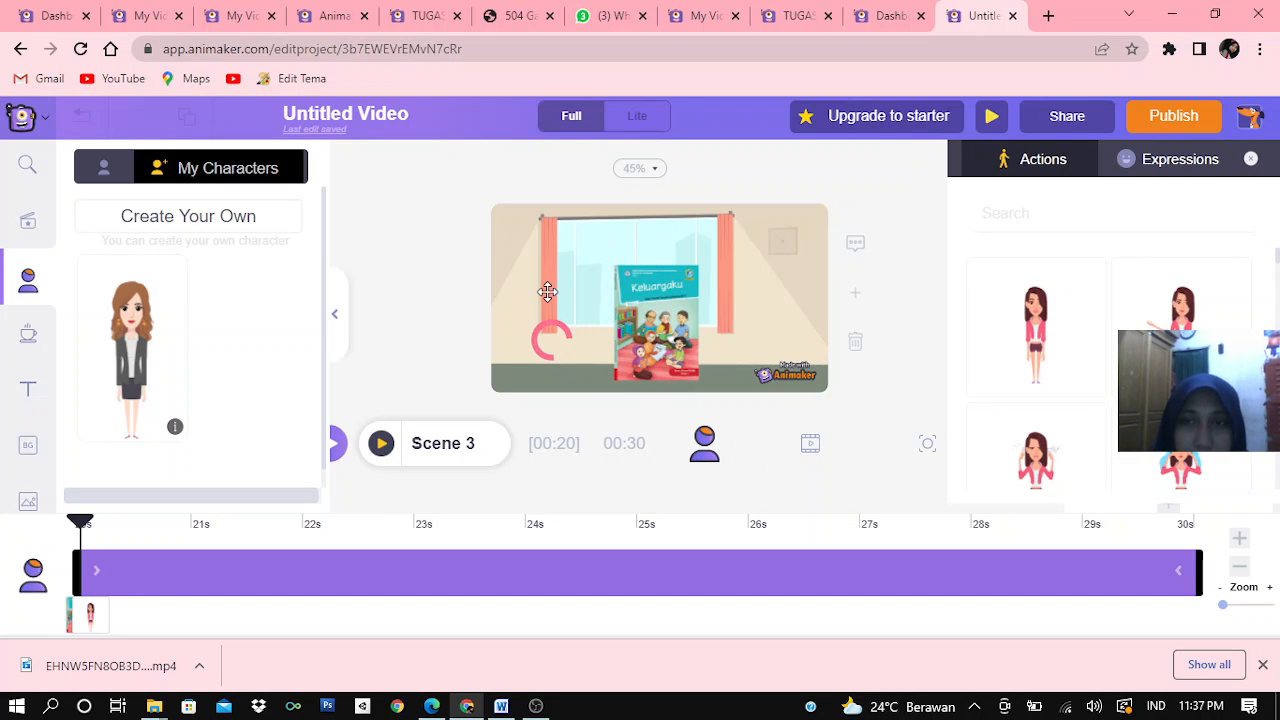
pyautogui.click(542, 300)
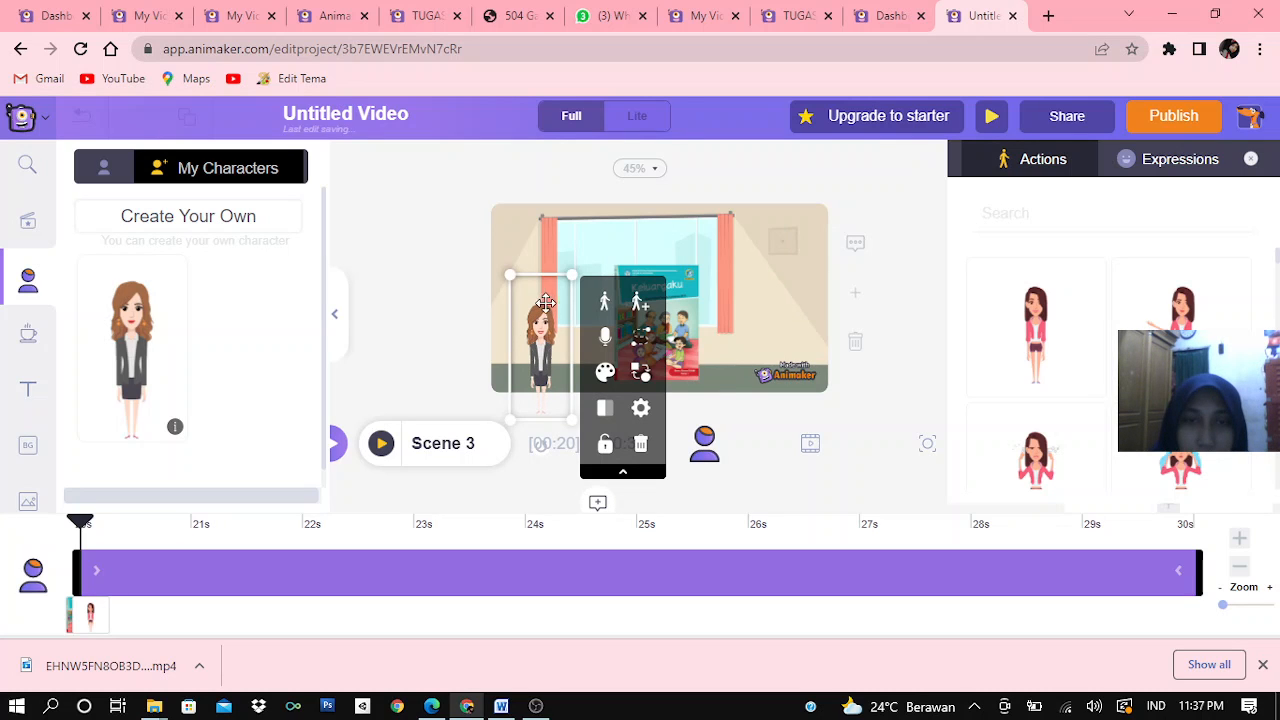
pyautogui.moveTo(571, 274); pyautogui.dragTo(538, 333)
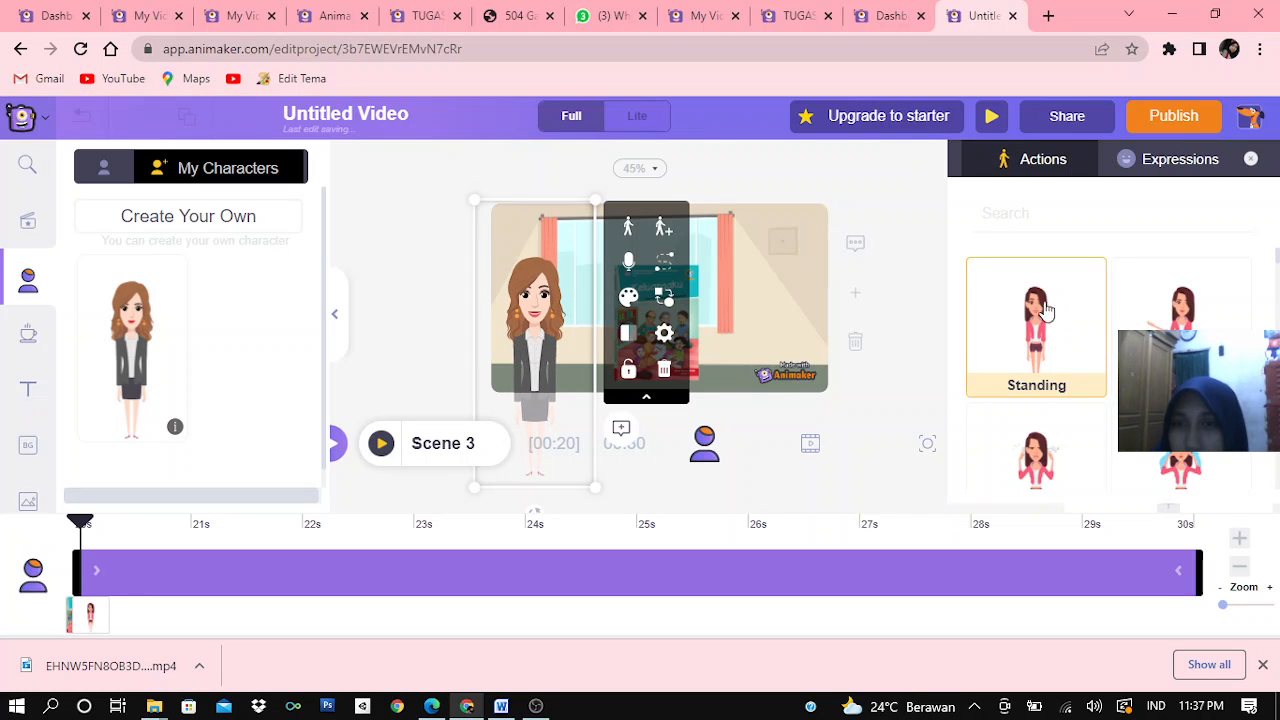
# Give the Scene 3 character the action of pointing with a stick towards the book cover, and nudge the cover slightly right
pyautogui.click(1043, 368)
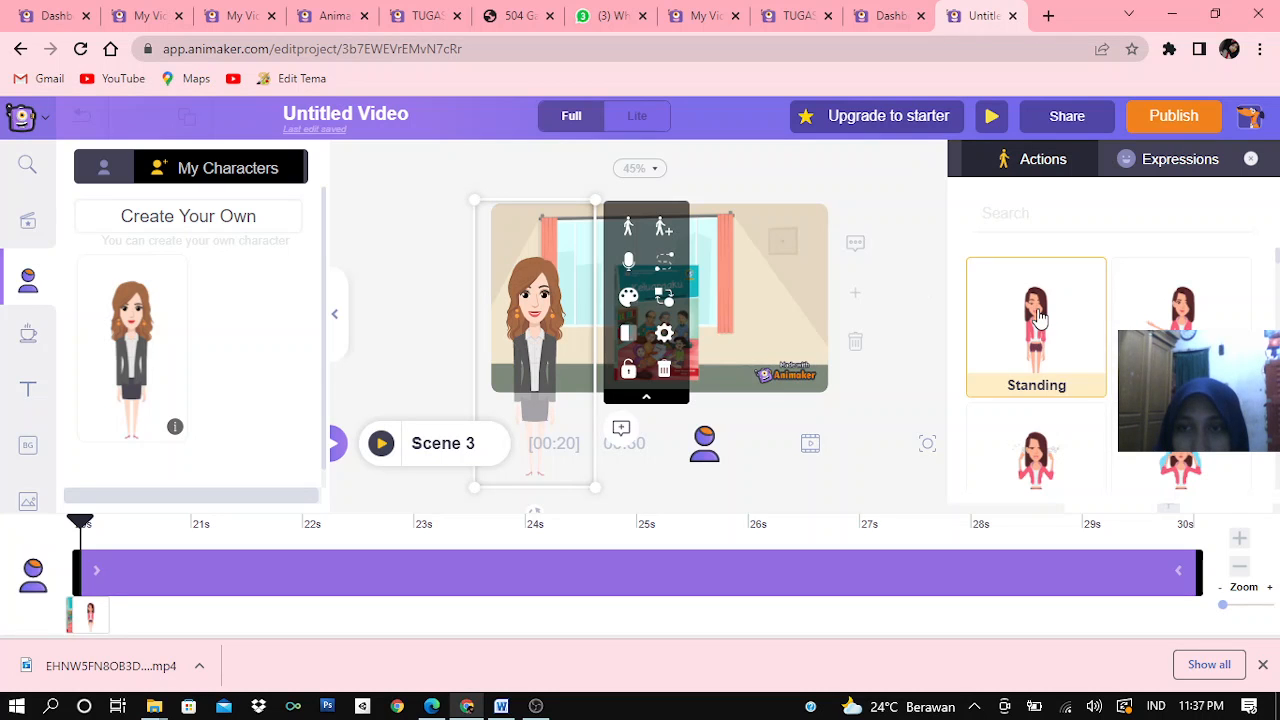
pyautogui.scroll(-3, 1040, 330)
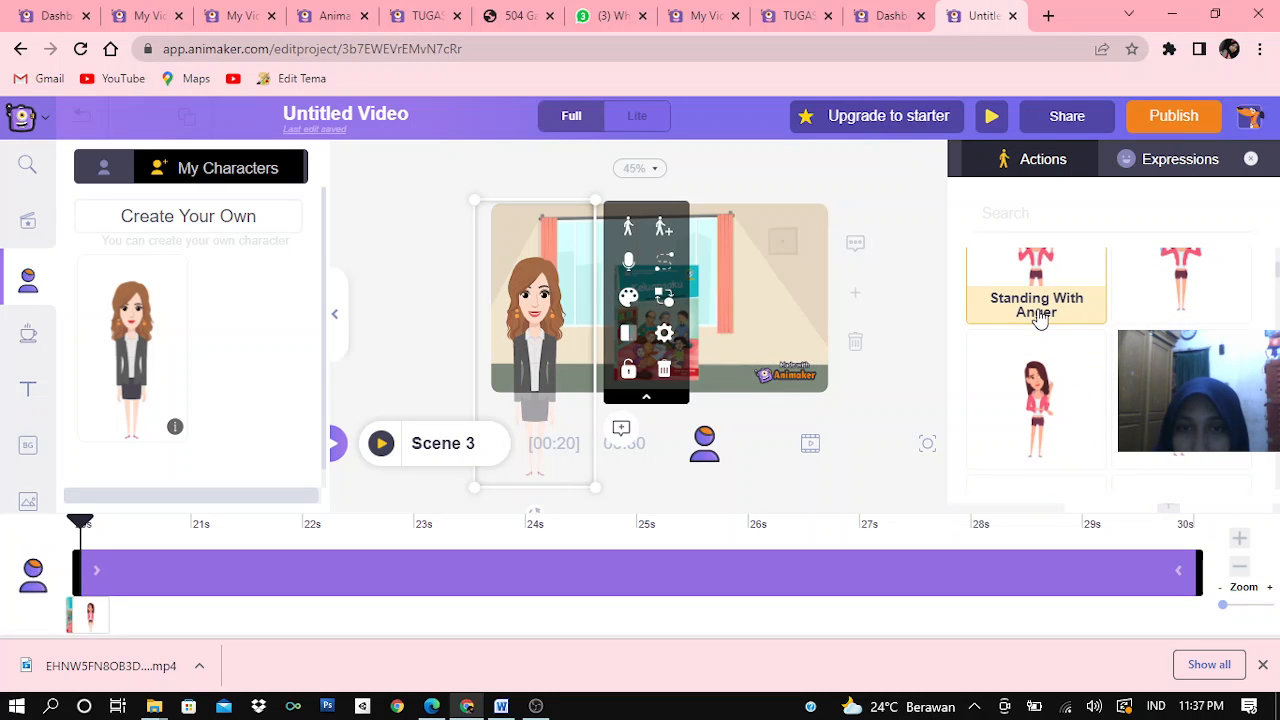
pyautogui.scroll(1, 1140, 320)
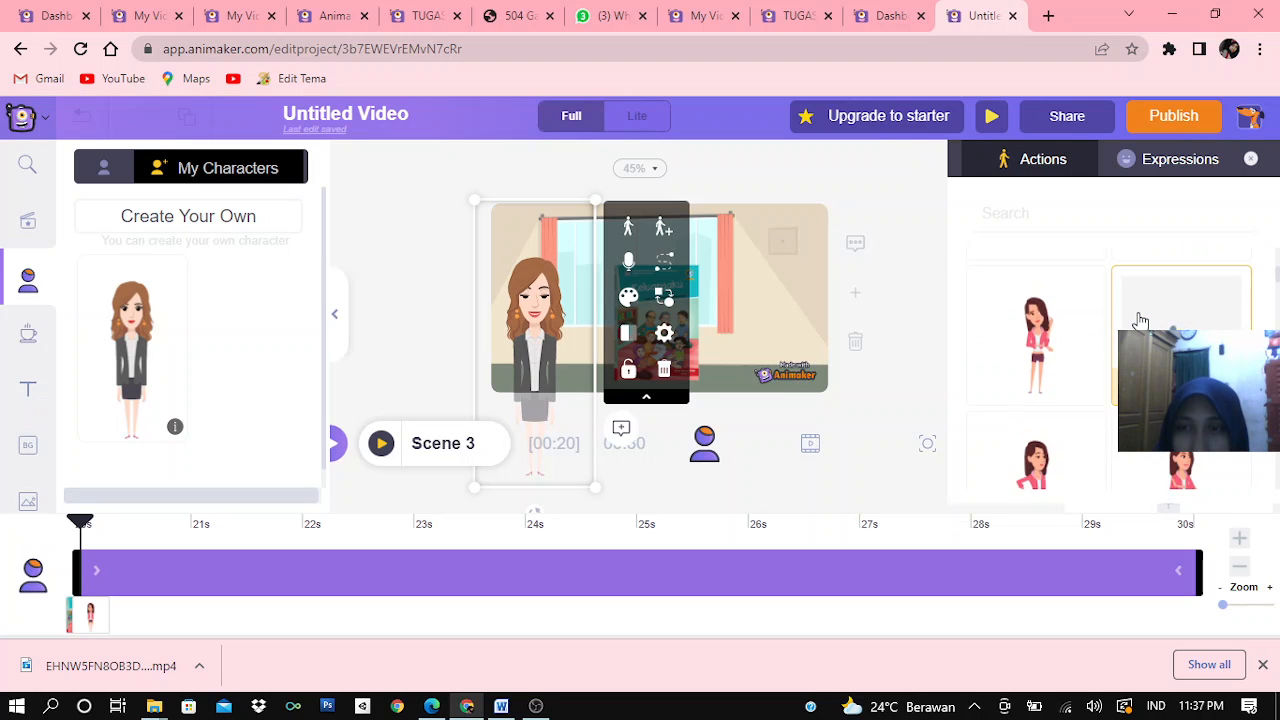
pyautogui.scroll(-2, 1141, 316)
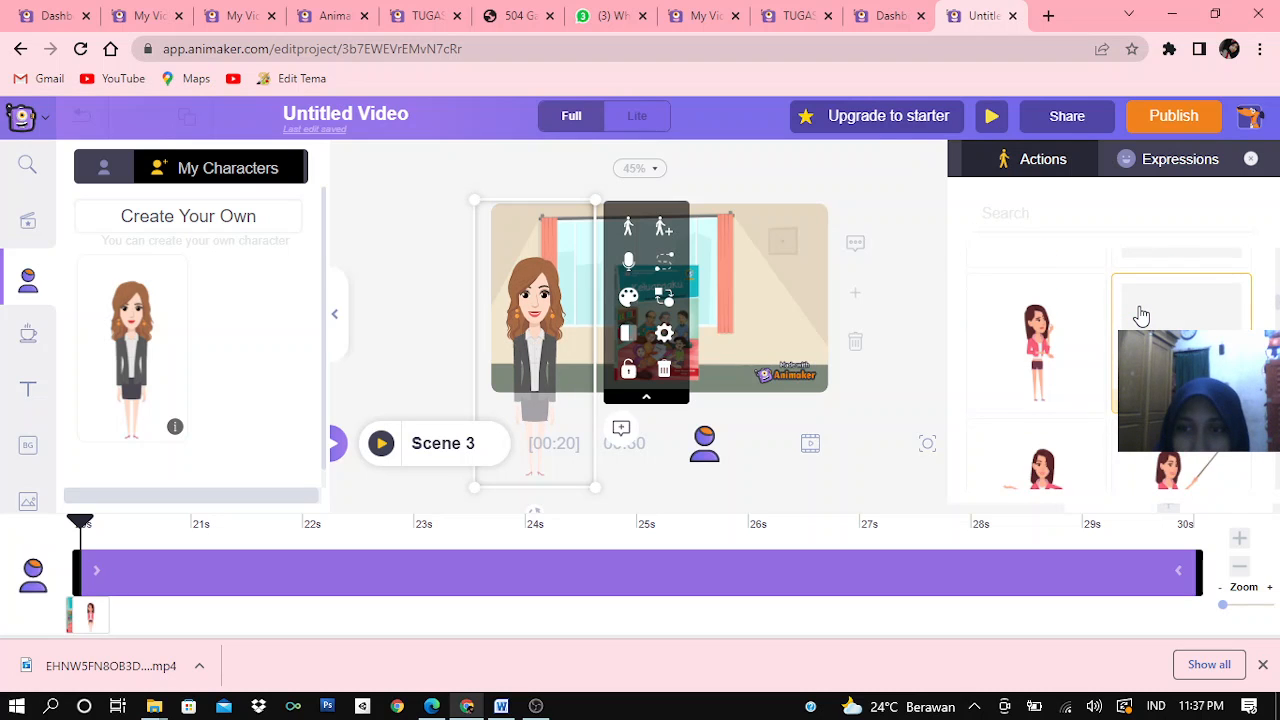
pyautogui.scroll(-1, 1141, 316)
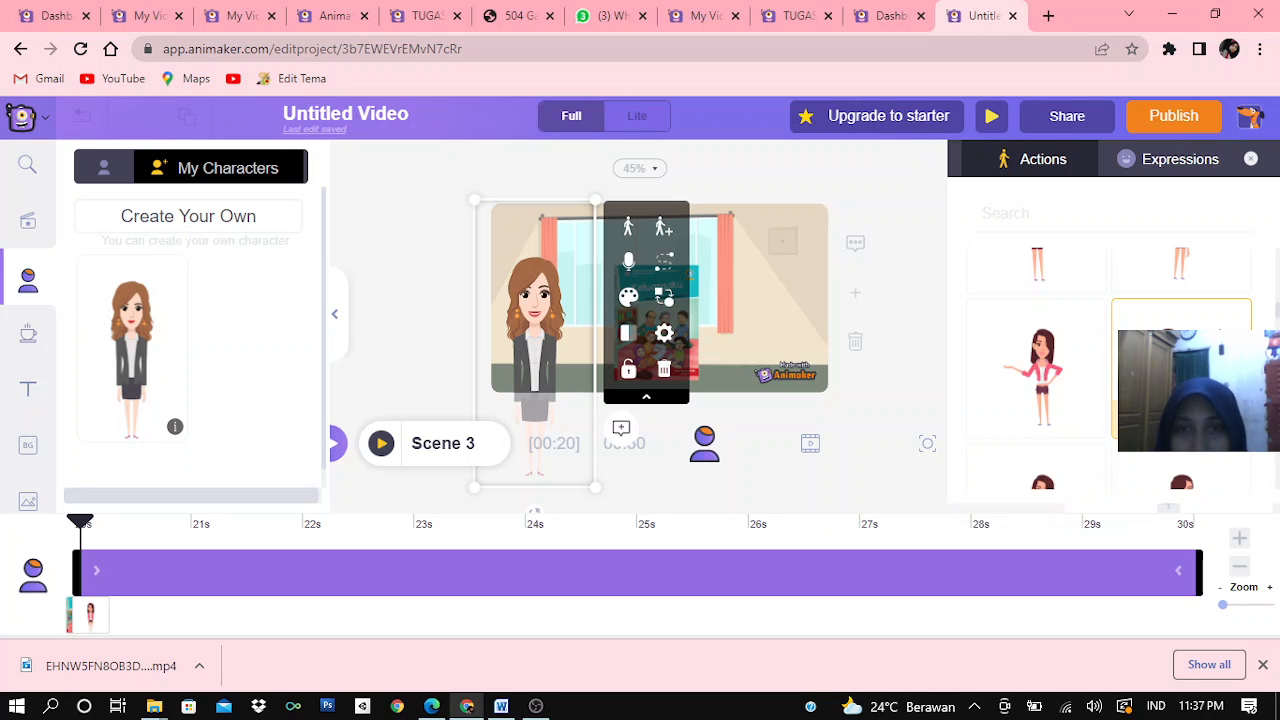
pyautogui.click(1181, 375)
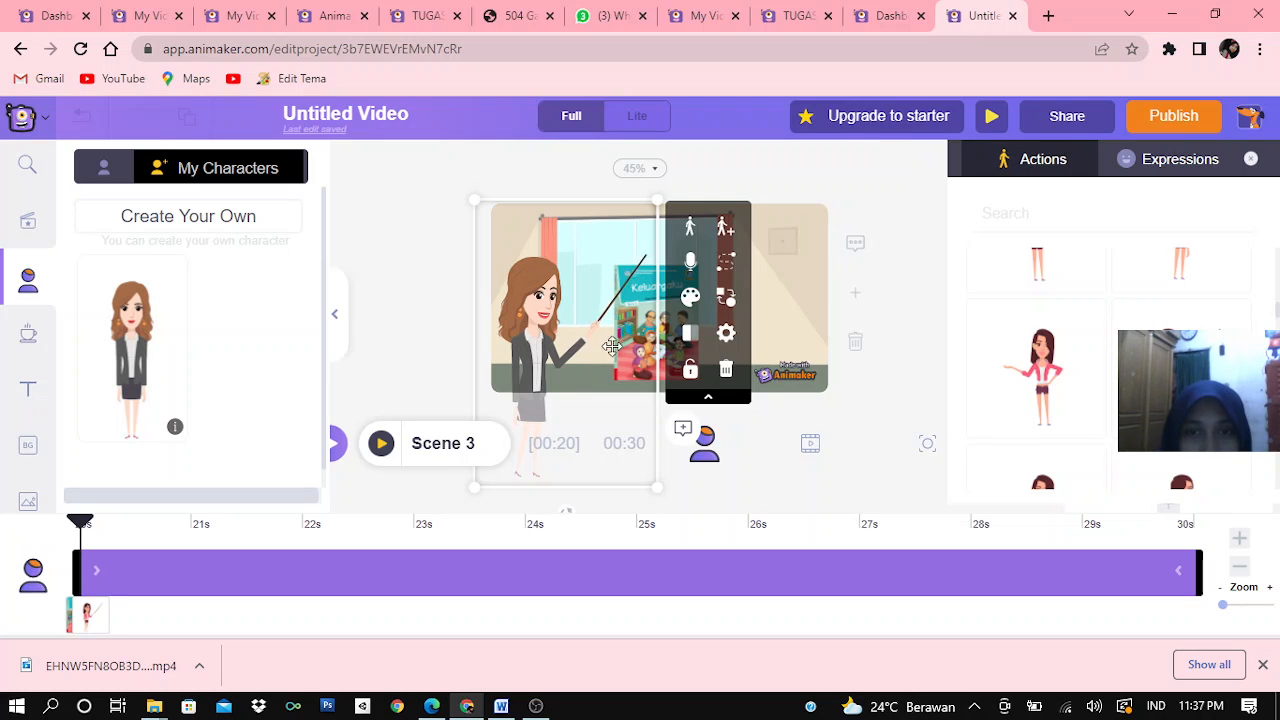
pyautogui.click(890, 307)
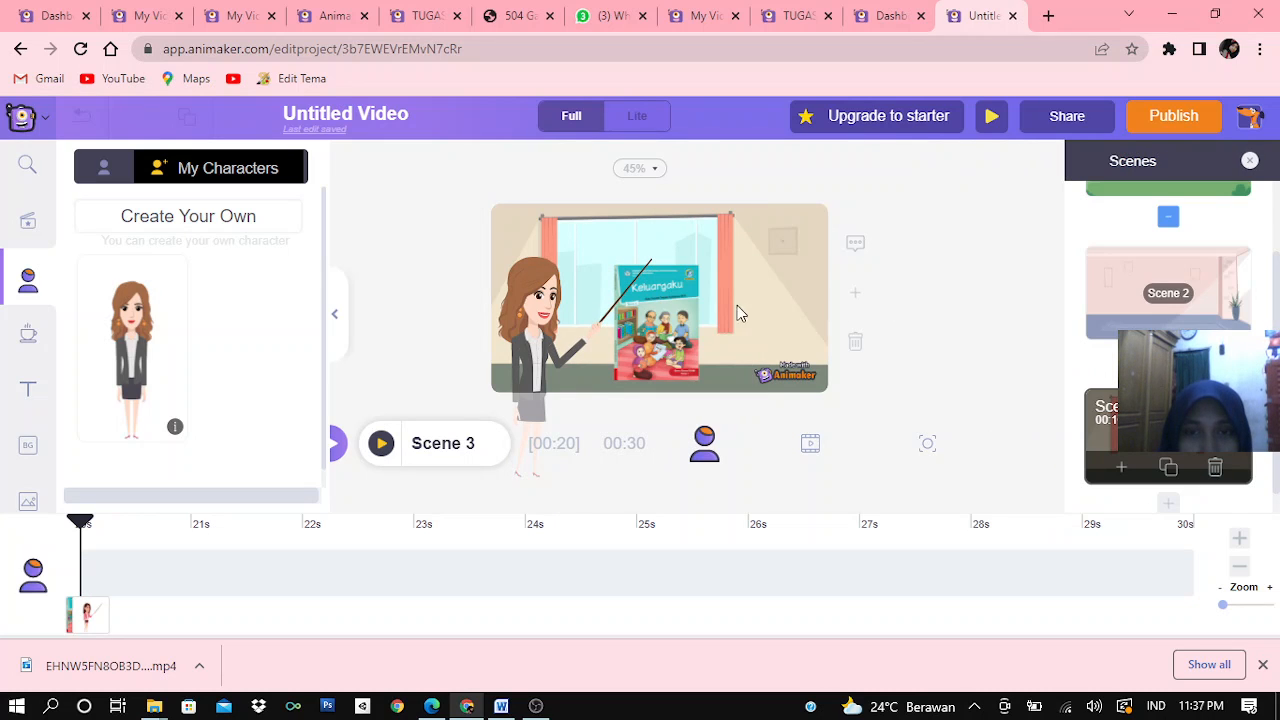
pyautogui.moveTo(677, 333)
pyautogui.mouseDown()
pyautogui.moveTo(701, 331)
pyautogui.moveTo(683, 334)
pyautogui.mouseUp()
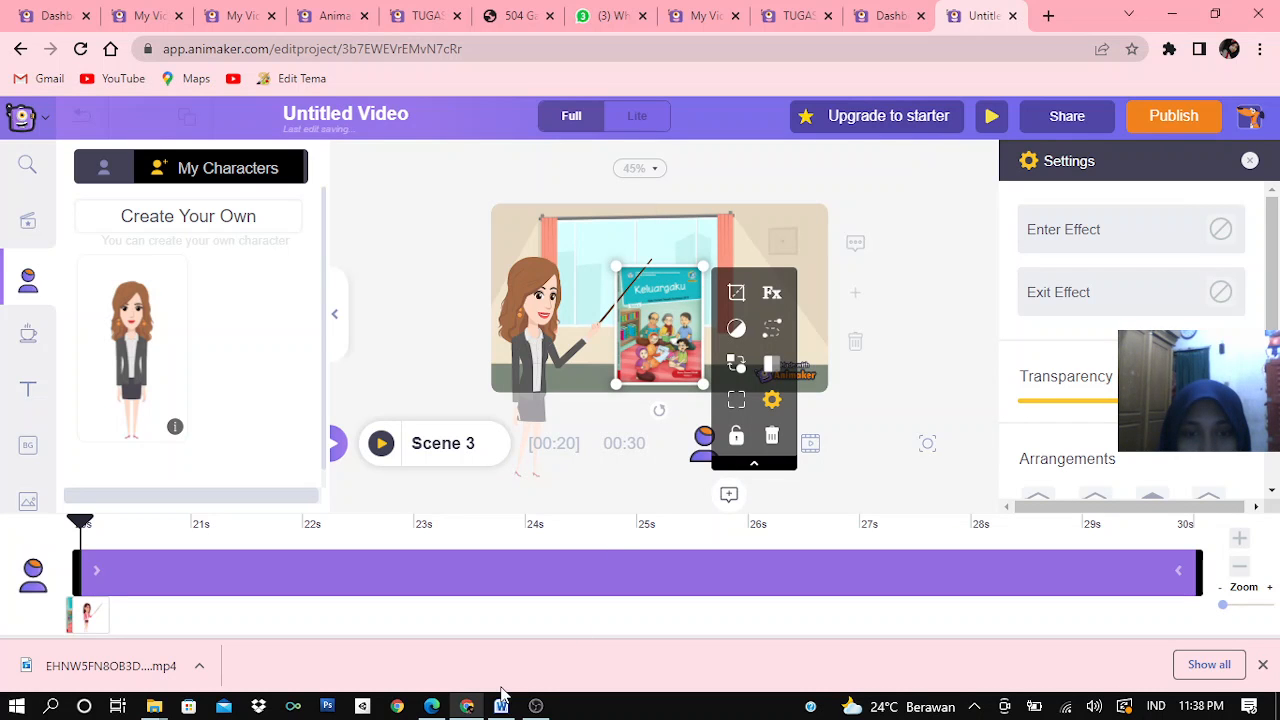
# Copy the script passage from "belajar Sekolah Dasar" to "Tema 4 Keluargaku" in the Word document and return to Animaker
pyautogui.moveTo(502, 702)
pyautogui.click(516, 632)
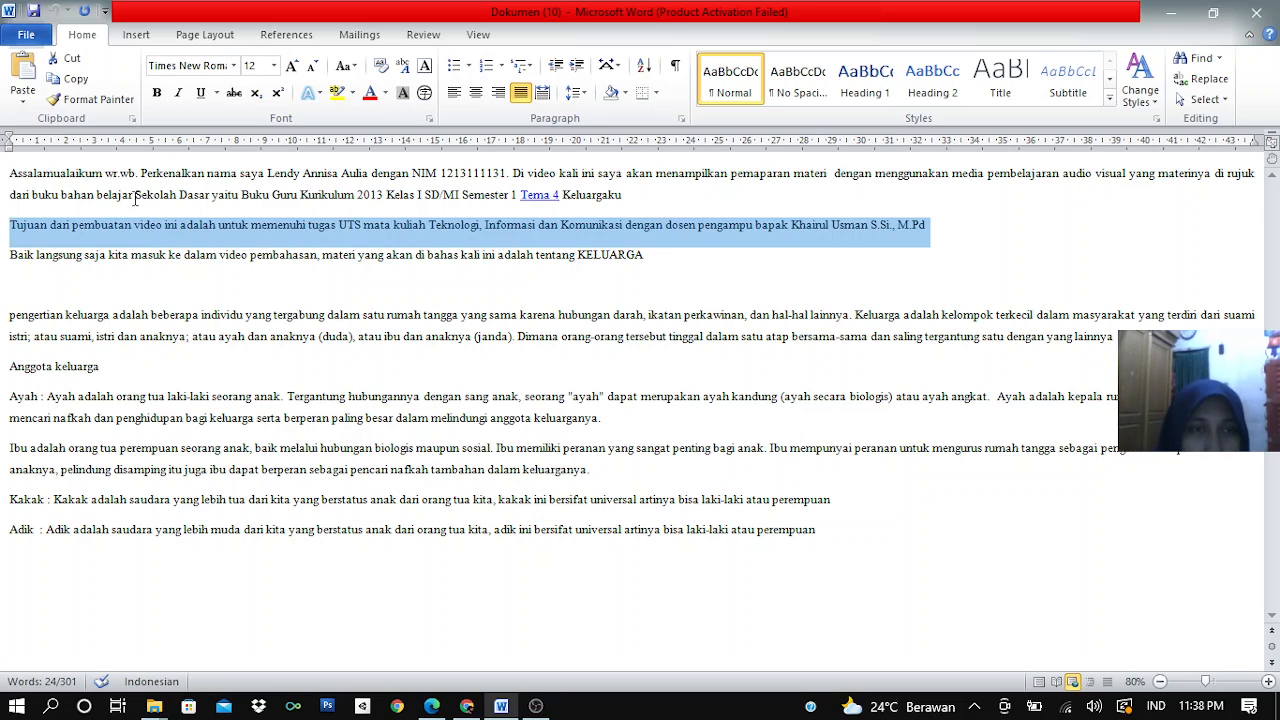
pyautogui.moveTo(136, 197); pyautogui.dragTo(687, 208)
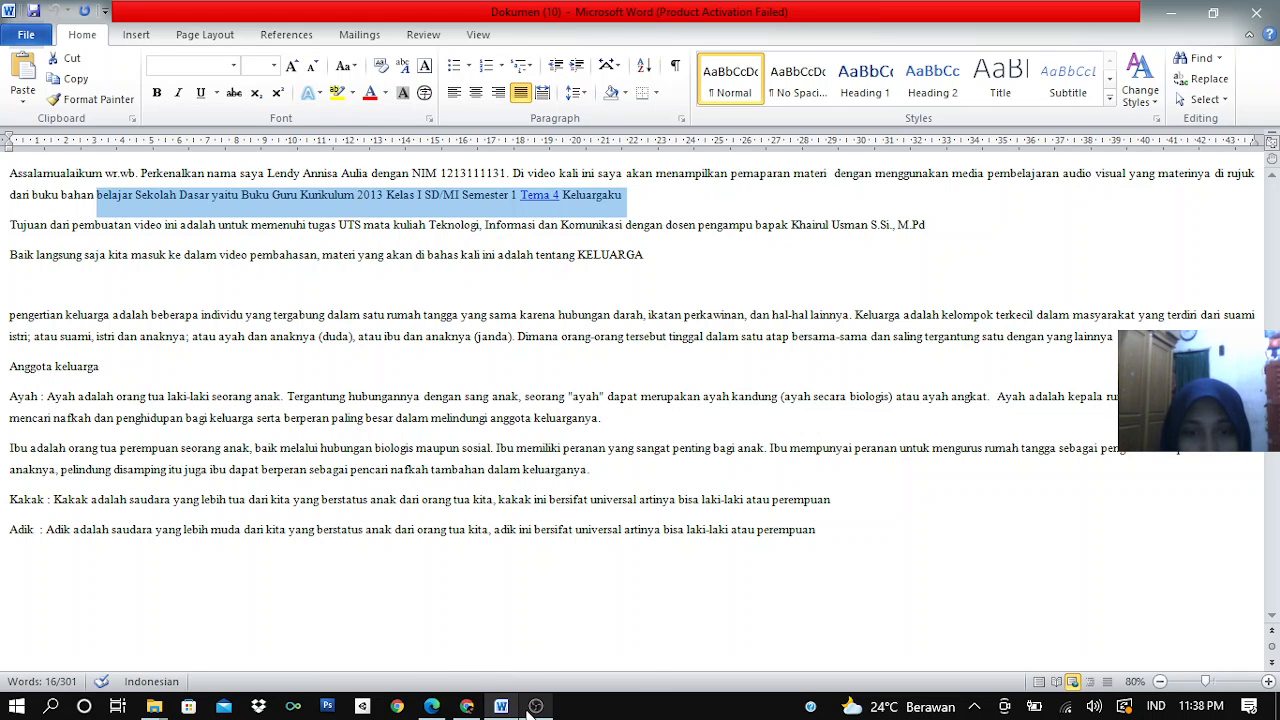
pyautogui.moveTo(536, 706)
pyautogui.click(513, 662)
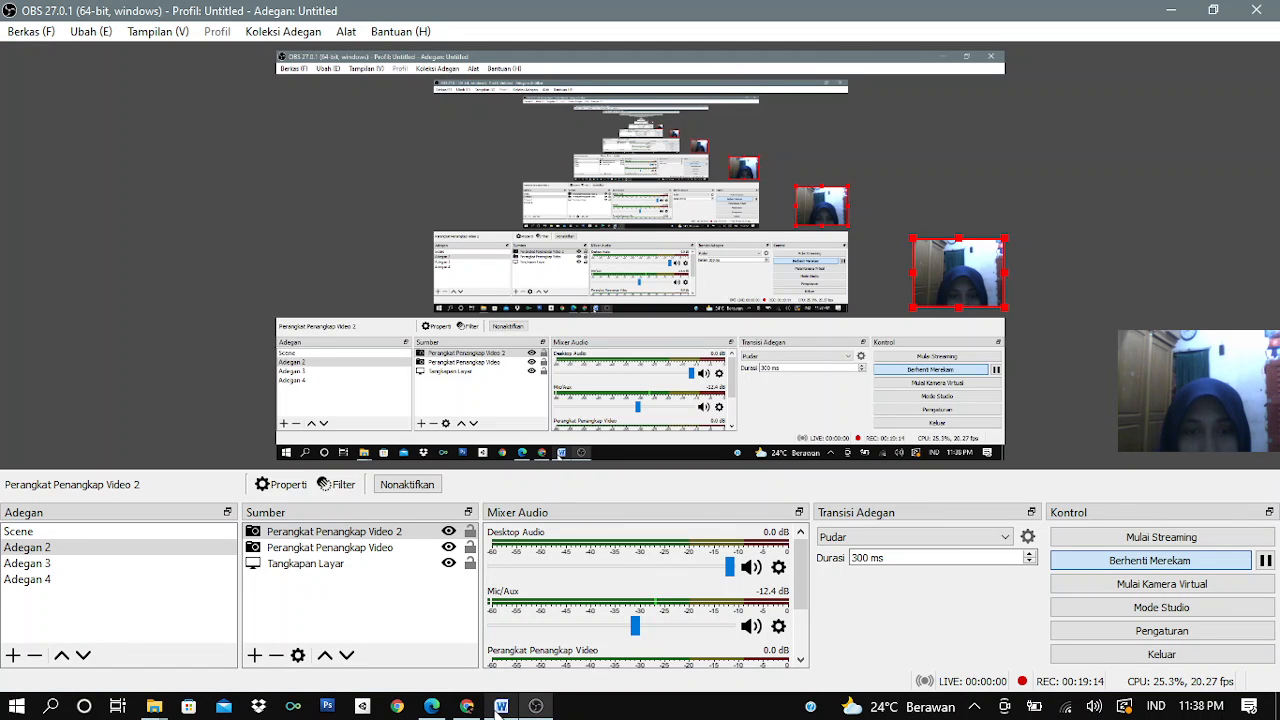
pyautogui.moveTo(479, 708)
pyautogui.click(480, 635)
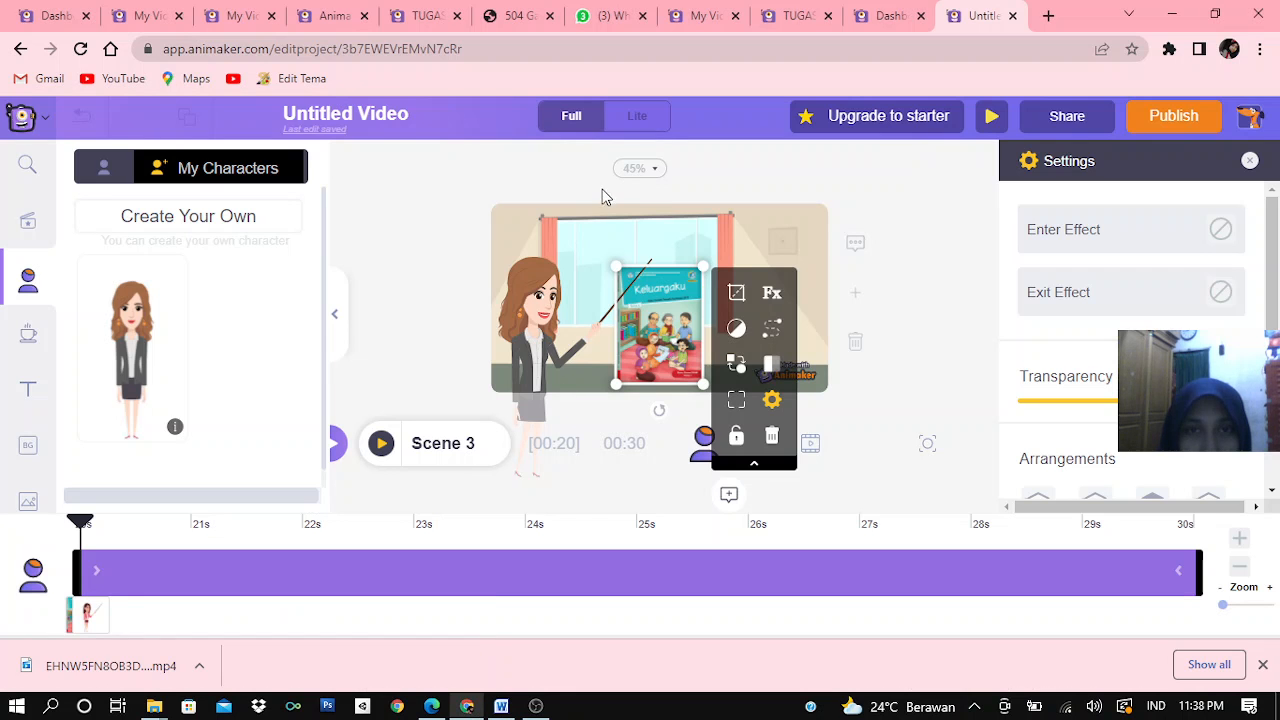
# Add a subheading to Scene 3 reading "Sekolah Dasar yaitu Buku Guru Kurikulum 2013 Kelas I SD/MI Semester 1 Tema 4 Keluargaku"
pyautogui.click(27, 388)
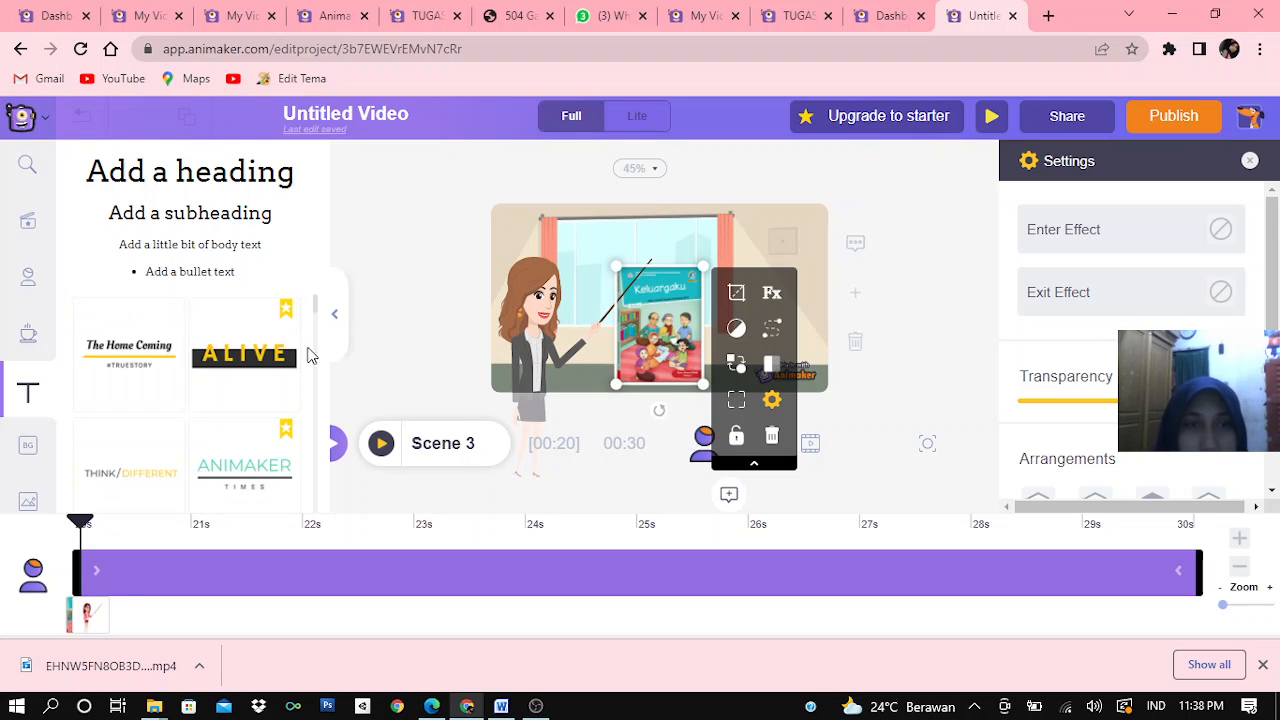
pyautogui.moveTo(317, 316)
pyautogui.mouseDown()
pyautogui.moveTo(316, 382)
pyautogui.moveTo(314, 306)
pyautogui.mouseUp()
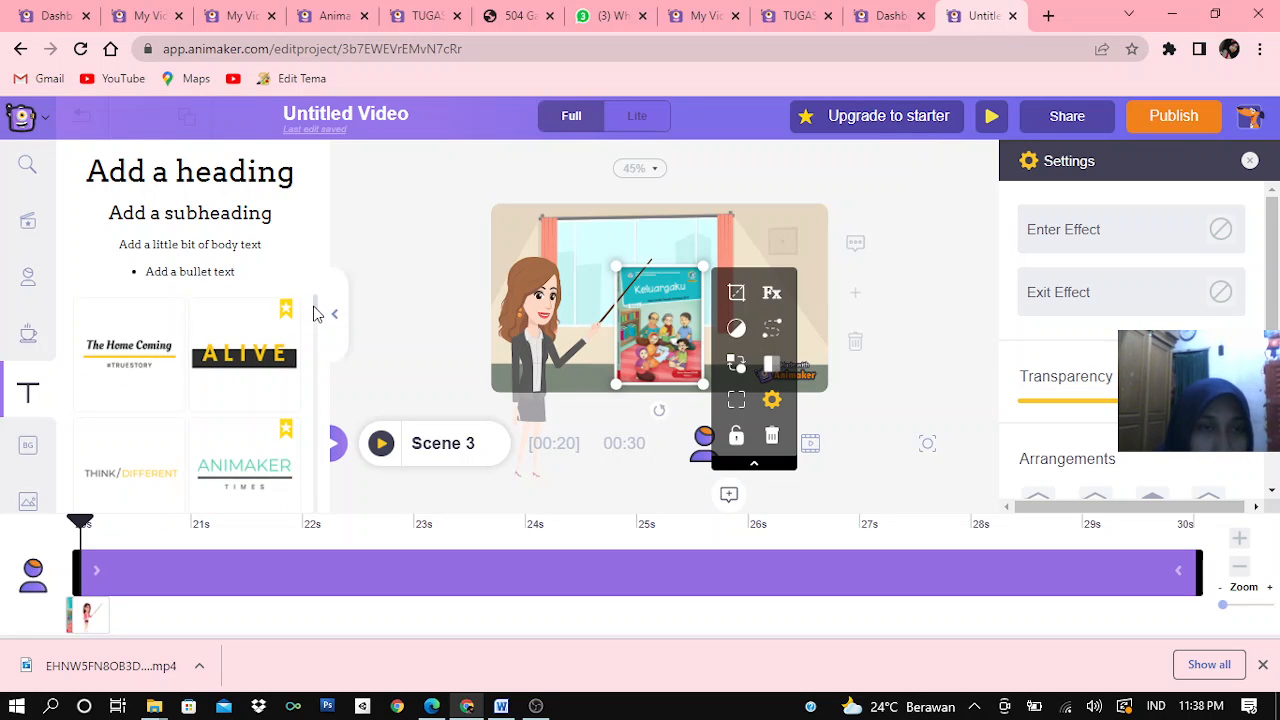
pyautogui.click(205, 220)
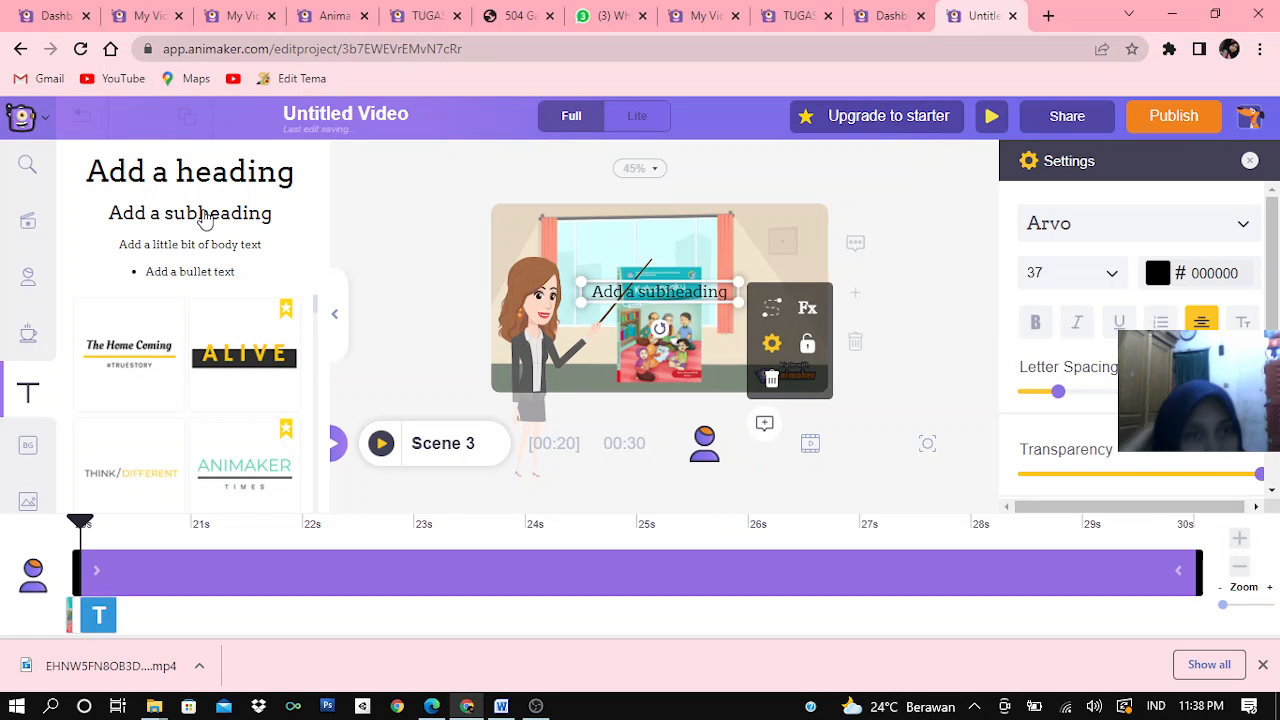
pyautogui.doubleClick(620, 295)
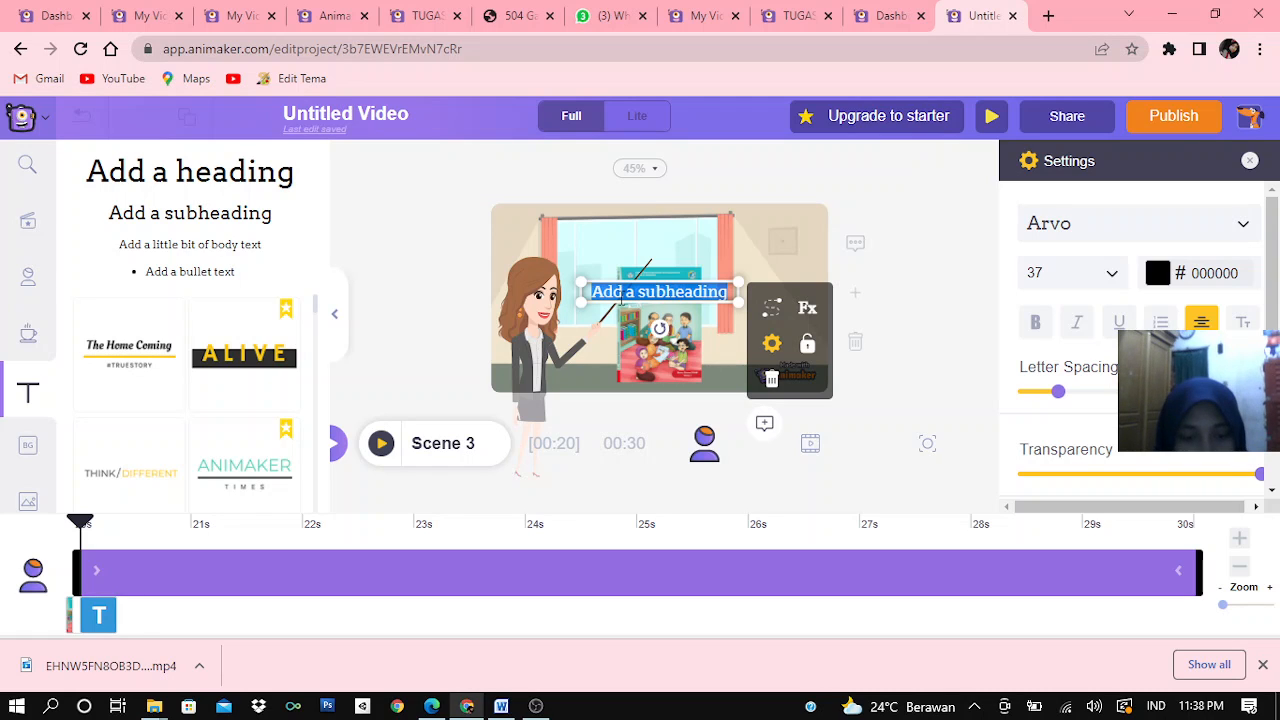
pyautogui.hotkey('ctrl', 'v')
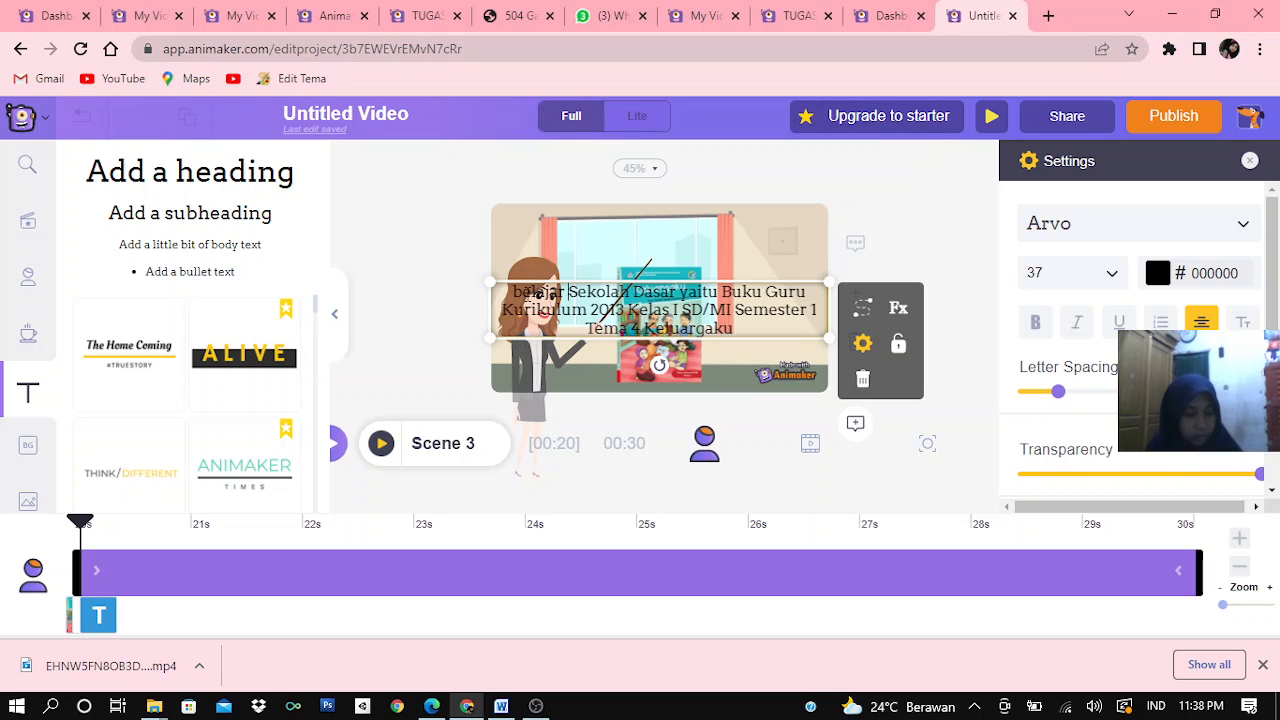
pyautogui.press('BackSpace')
pyautogui.press('BackSpace')
pyautogui.press('BackSpace')
pyautogui.press('BackSpace')
pyautogui.press('BackSpace')
pyautogui.press('BackSpace')
pyautogui.press('BackSpace')
pyautogui.press('BackSpace')
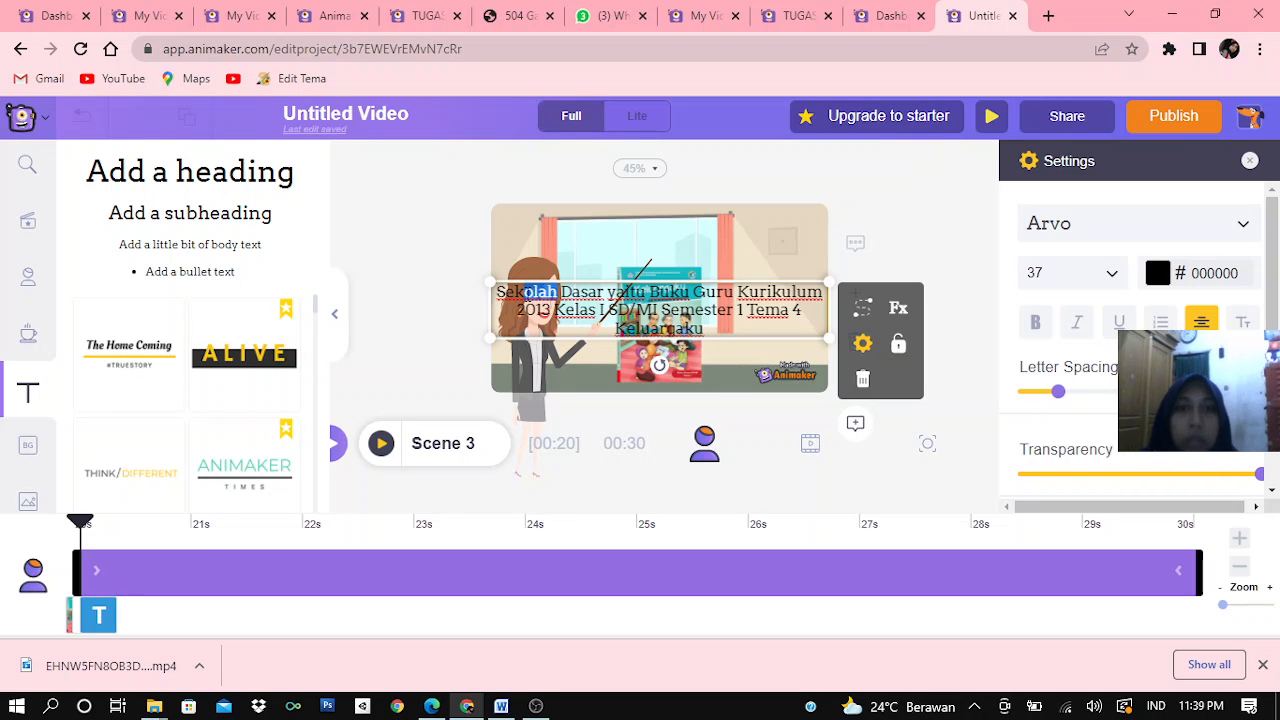
pyautogui.click(607, 290)
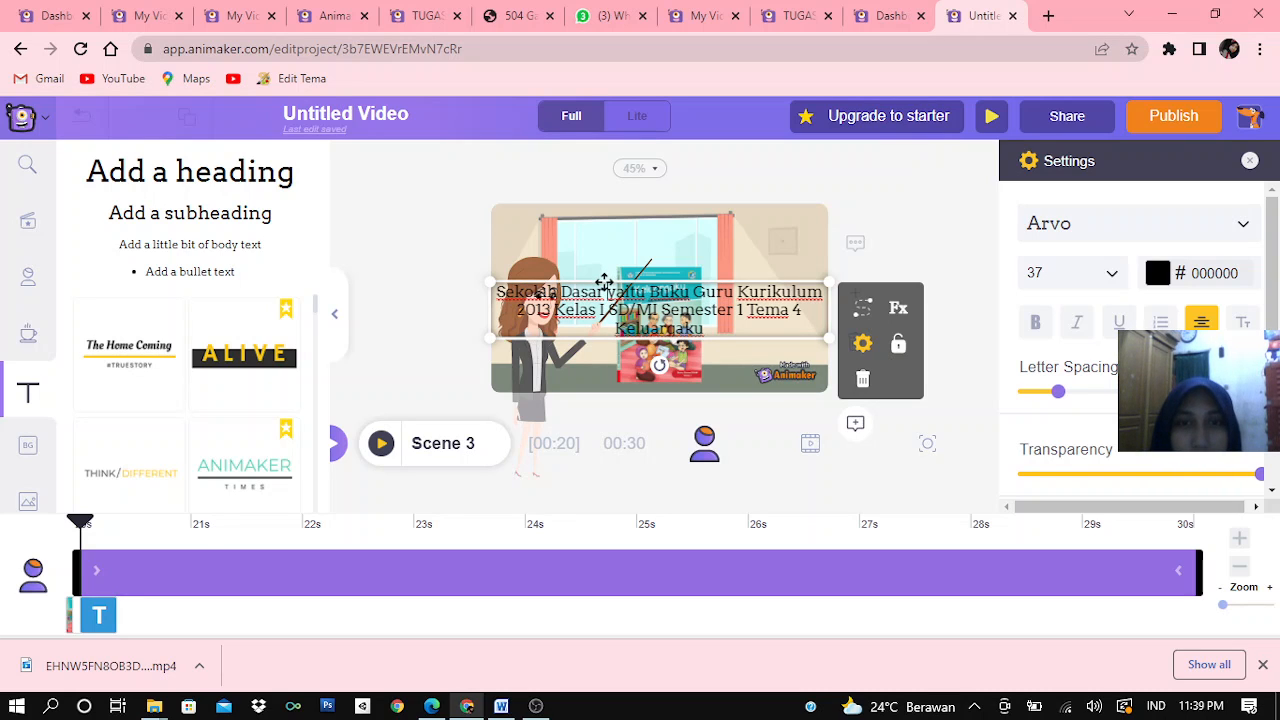
# Shrink the subheading to size 32 and centre it along the scene's upper edge above the book cover
pyautogui.moveTo(603, 273); pyautogui.dragTo(598, 228)
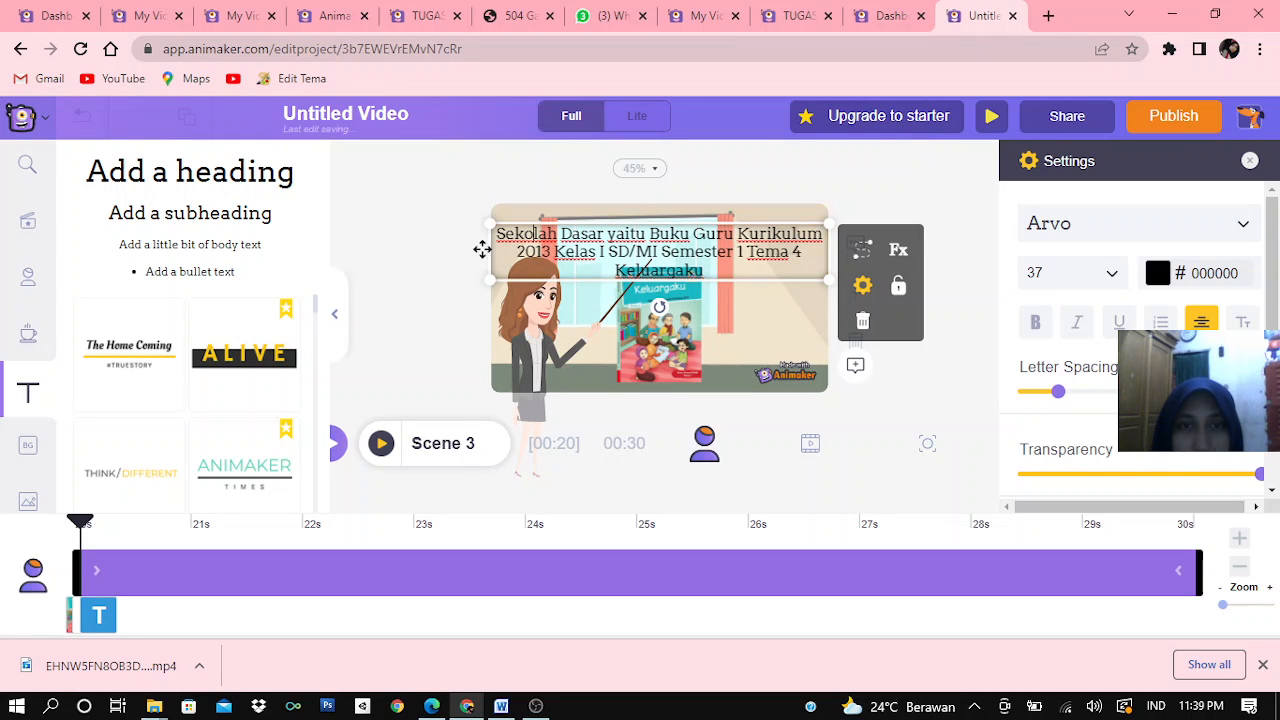
pyautogui.moveTo(490, 278); pyautogui.dragTo(542, 268)
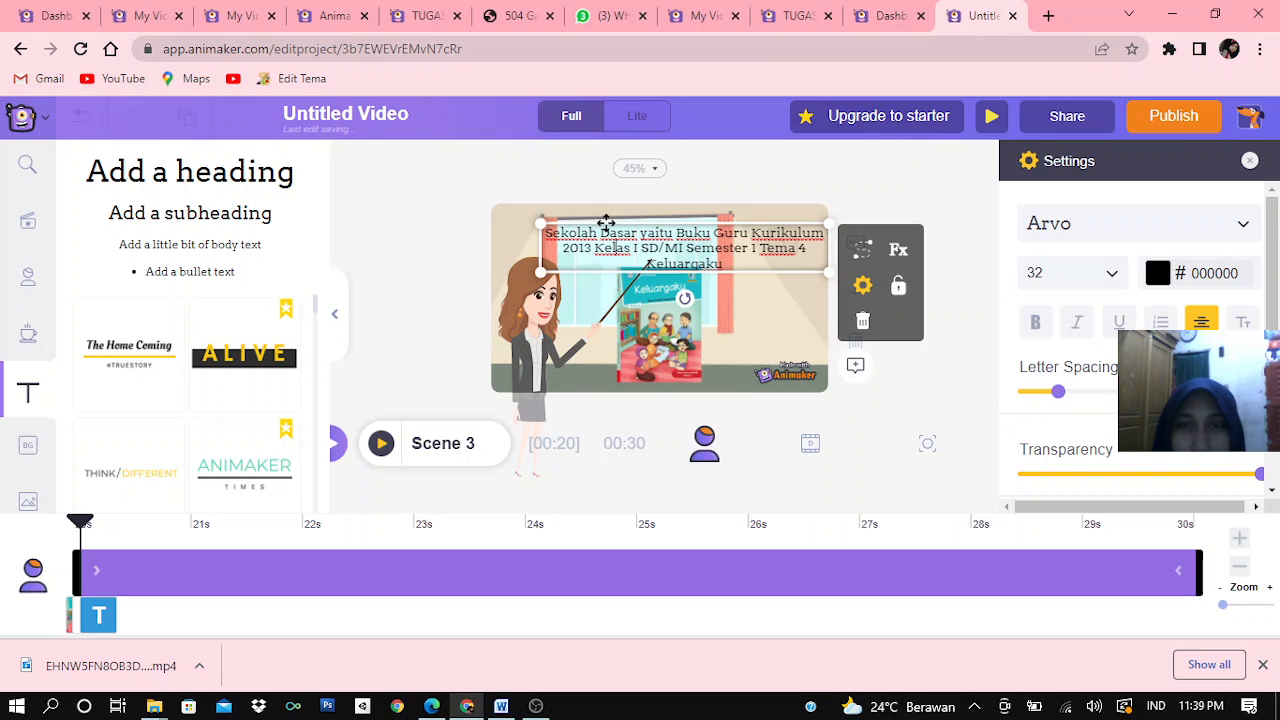
pyautogui.moveTo(593, 218); pyautogui.dragTo(580, 213)
pyautogui.moveTo(585, 217); pyautogui.dragTo(581, 213)
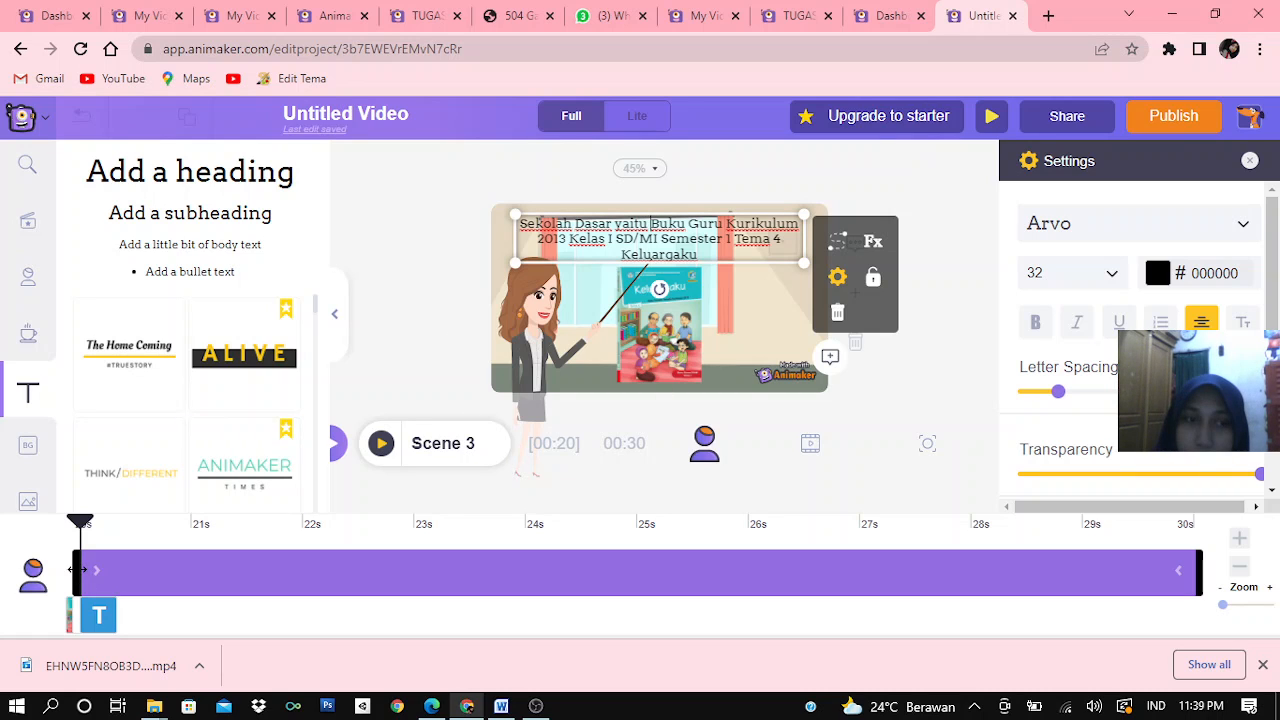
# Delay the subheading's start on the timeline to 20.3 s and set its font to Baloo
pyautogui.moveTo(106, 574); pyautogui.dragTo(112, 574)
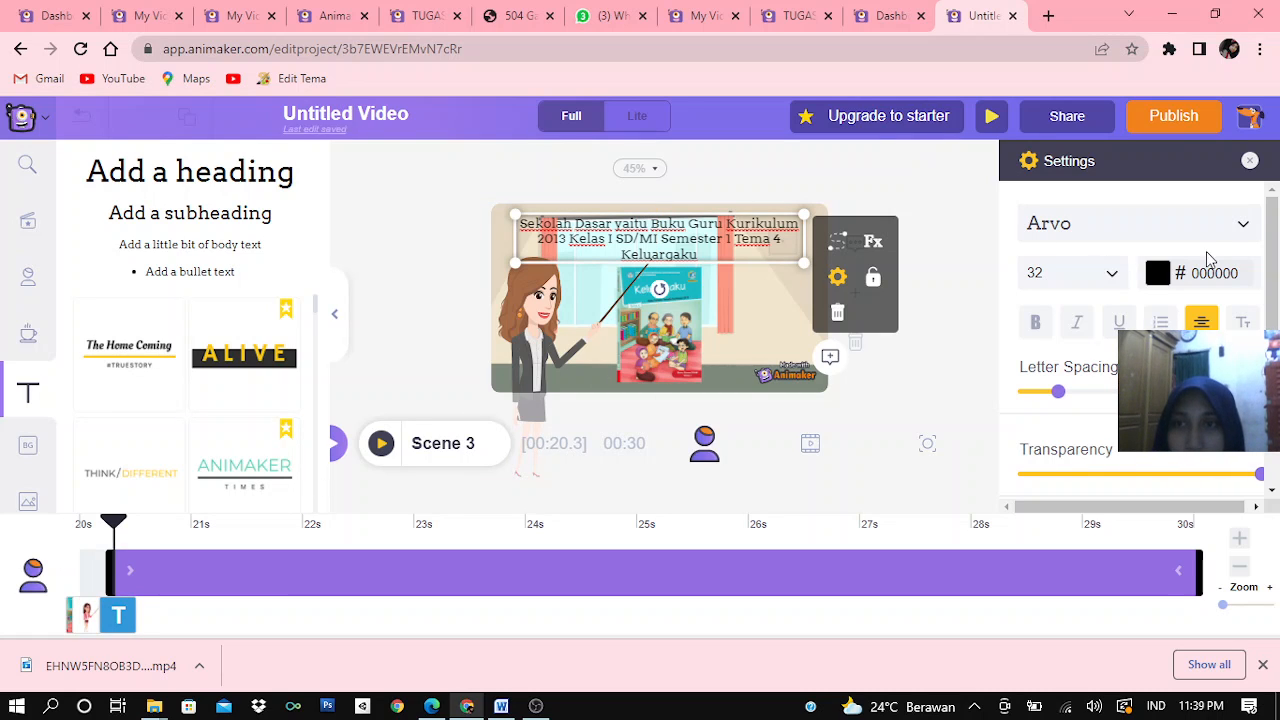
pyautogui.click(1243, 225)
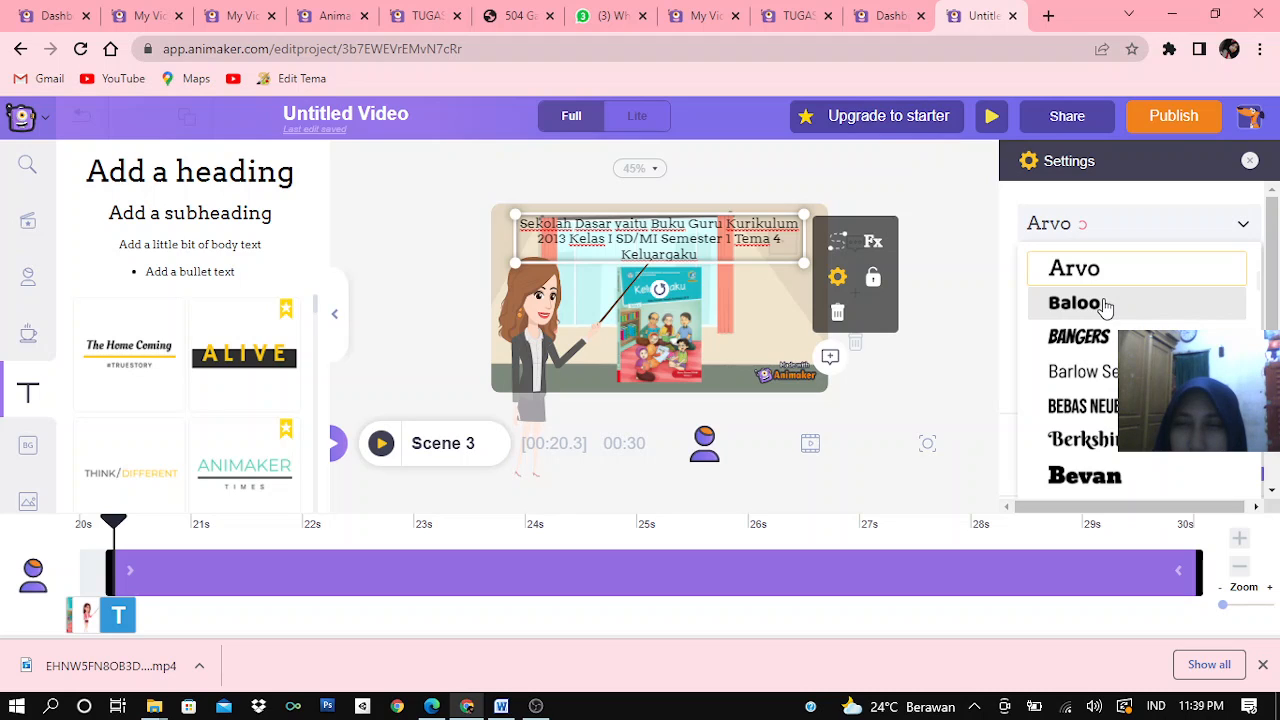
pyautogui.click(1105, 305)
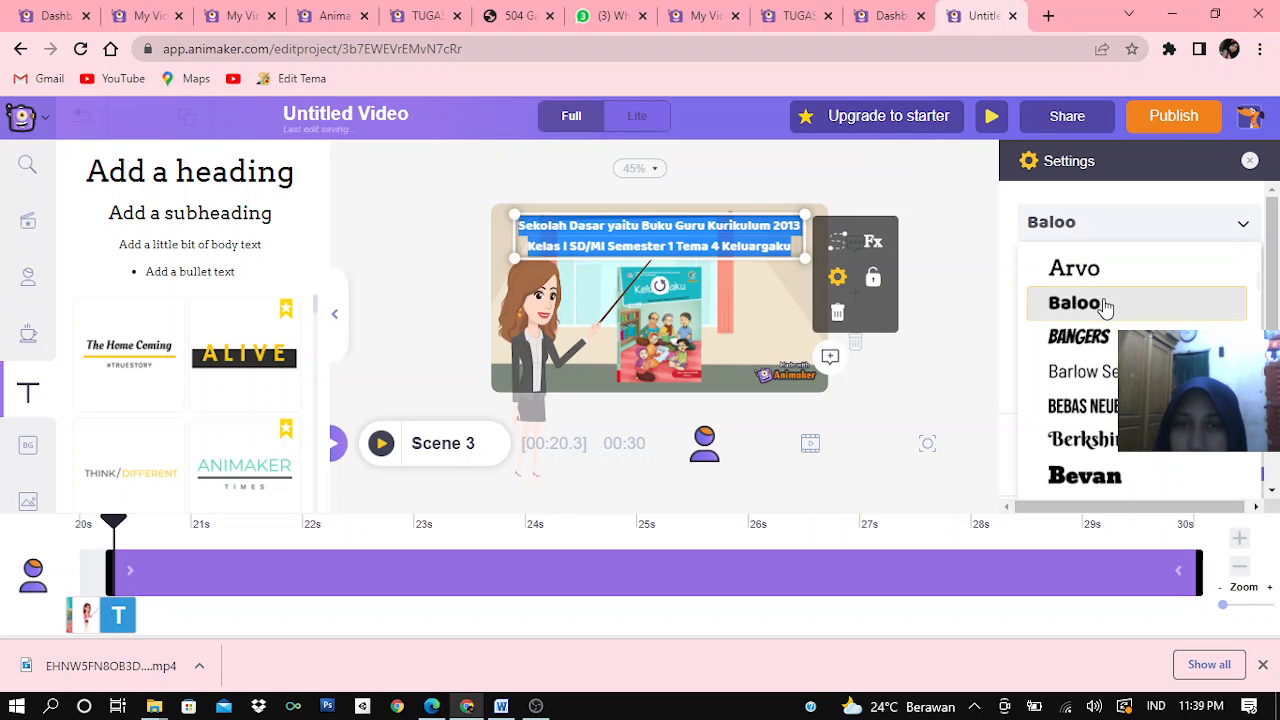
pyautogui.click(985, 319)
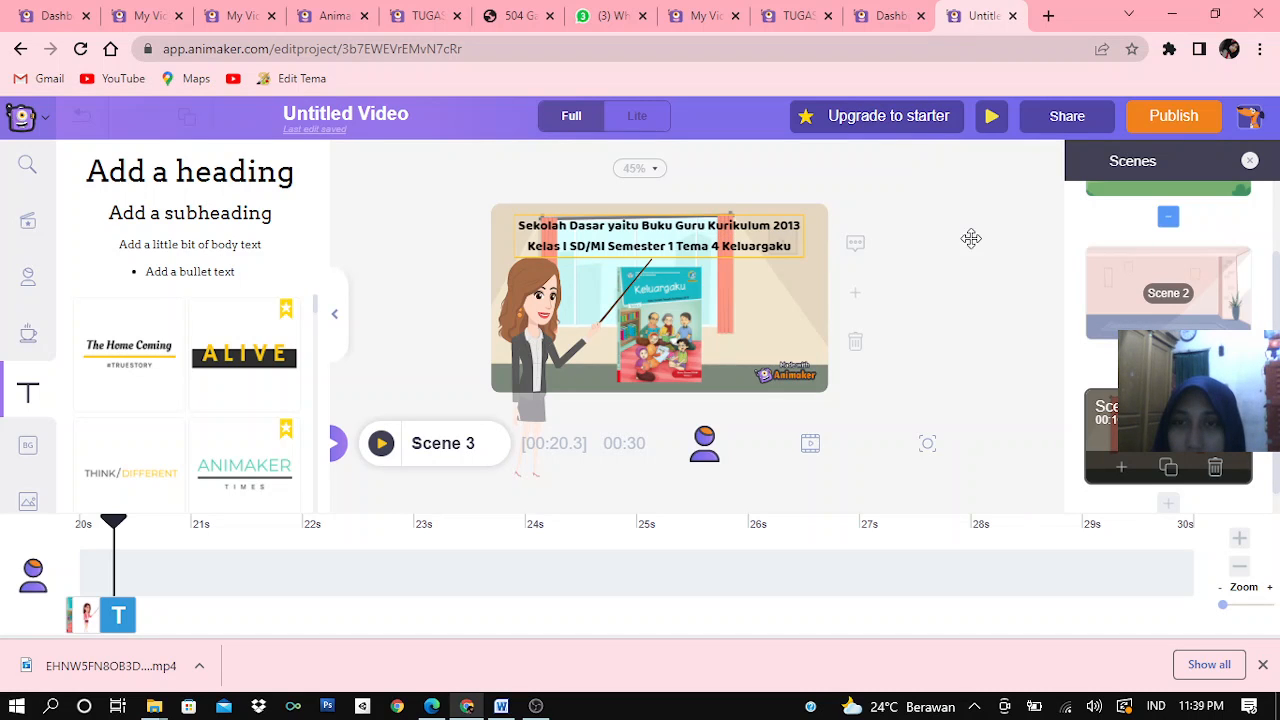
# Apply the Wipe enter effect from the top to the Scene 3 subheading
pyautogui.click(709, 244)
pyautogui.click(709, 246)
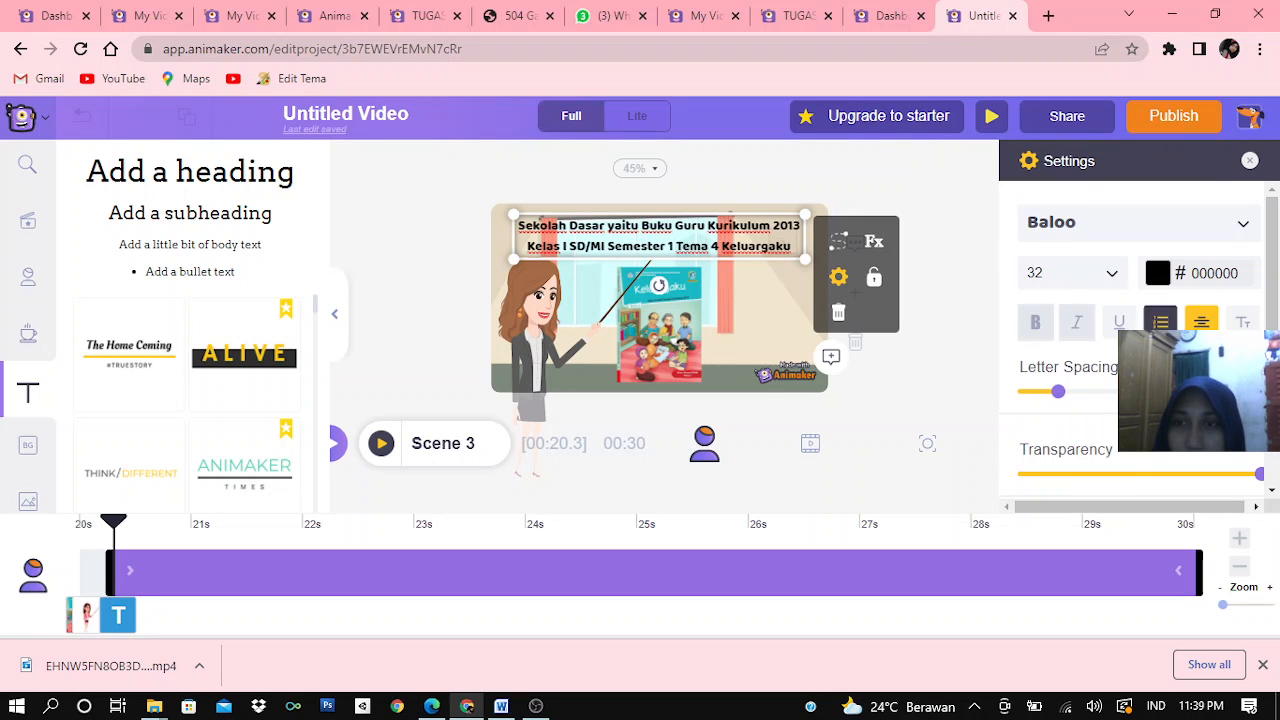
pyautogui.scroll(-2, 1110, 360)
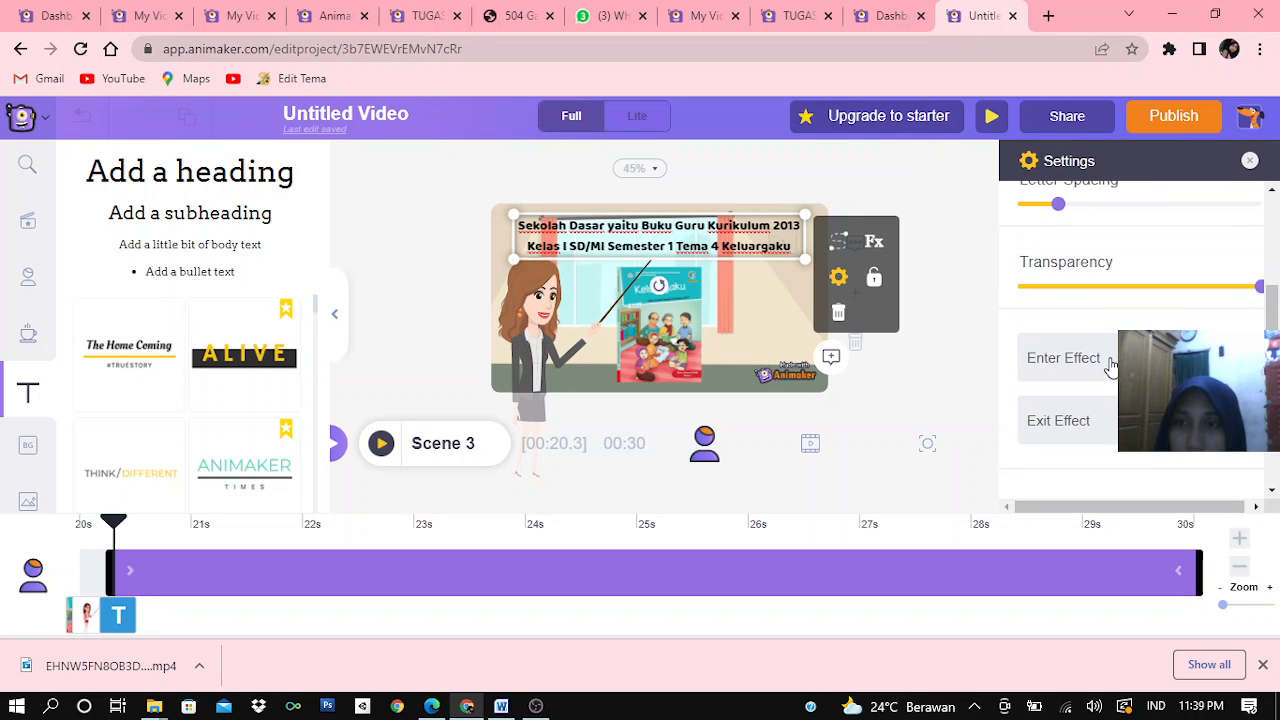
pyautogui.click(1063, 358)
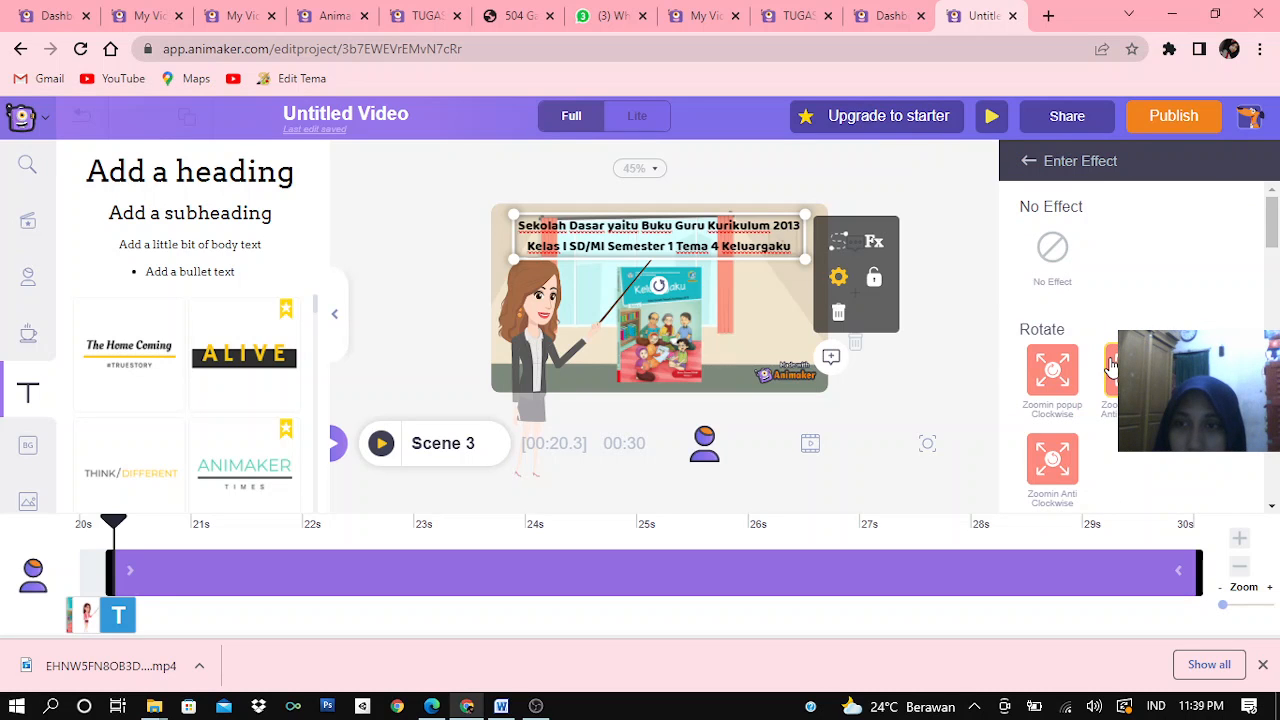
pyautogui.scroll(-1, 1116, 398)
pyautogui.scroll(-5, 1116, 398)
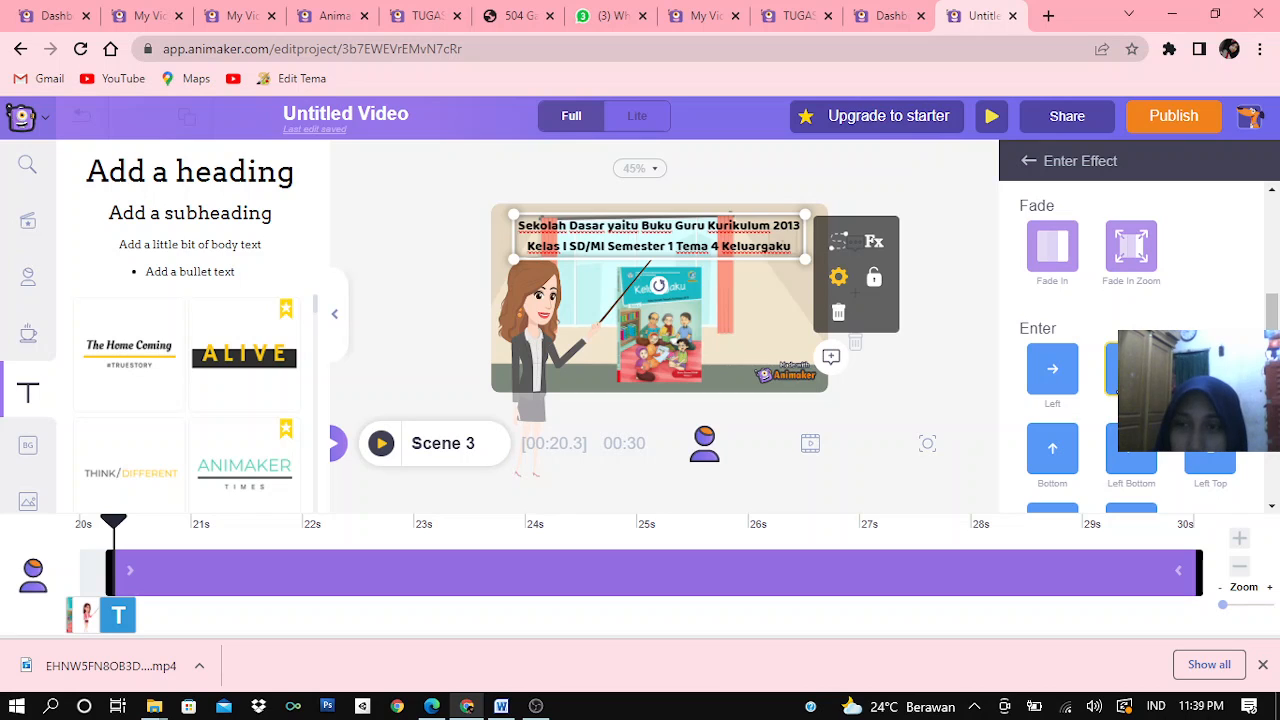
pyautogui.scroll(-1, 1131, 368)
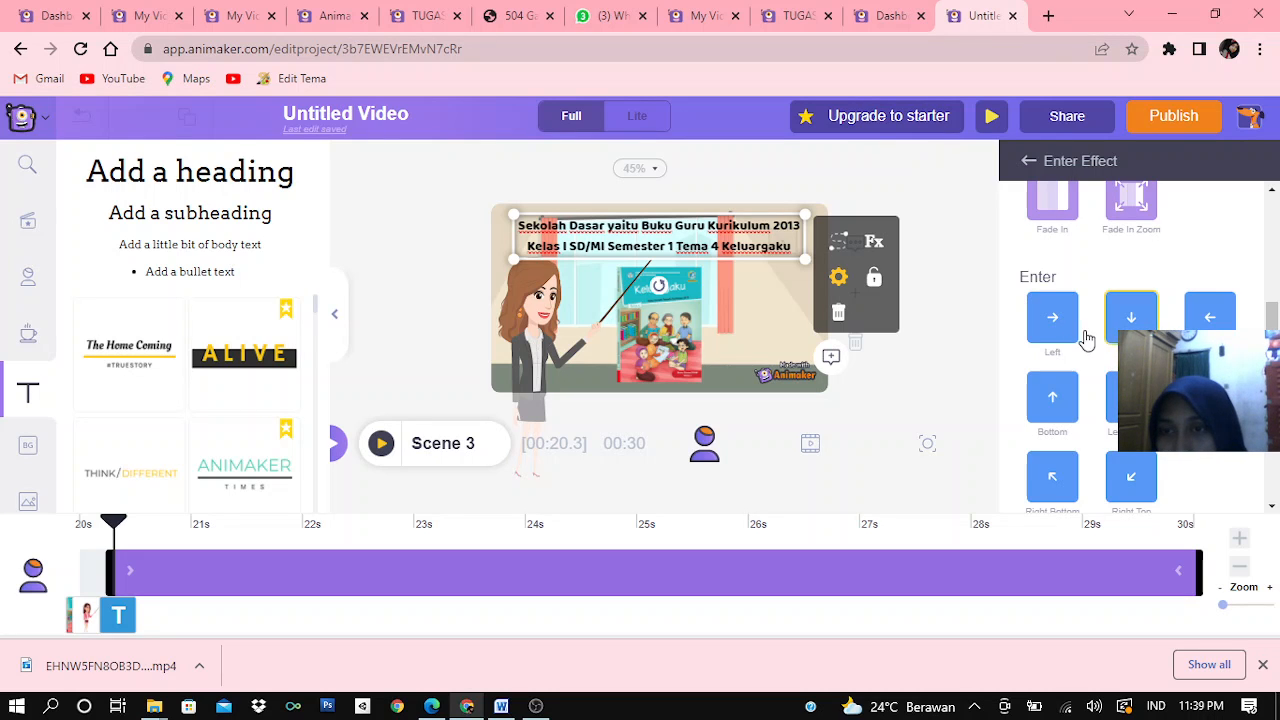
pyautogui.scroll(-2, 1108, 400)
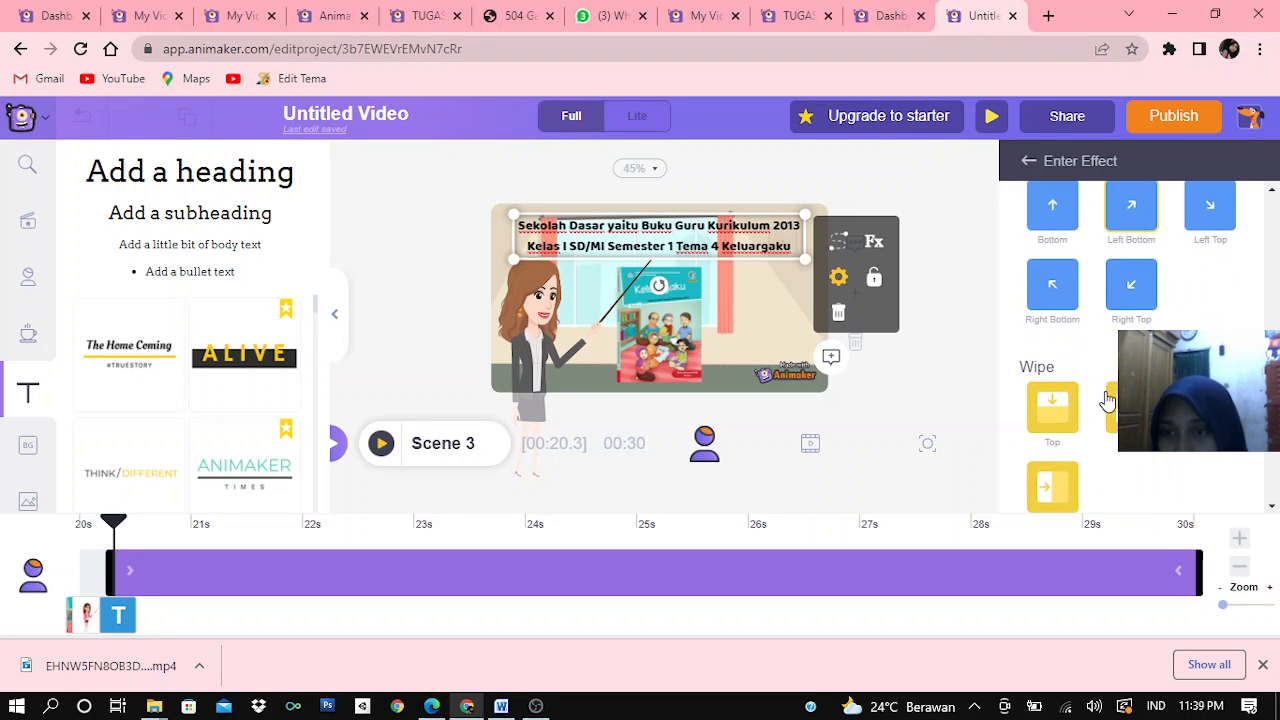
pyautogui.click(1050, 420)
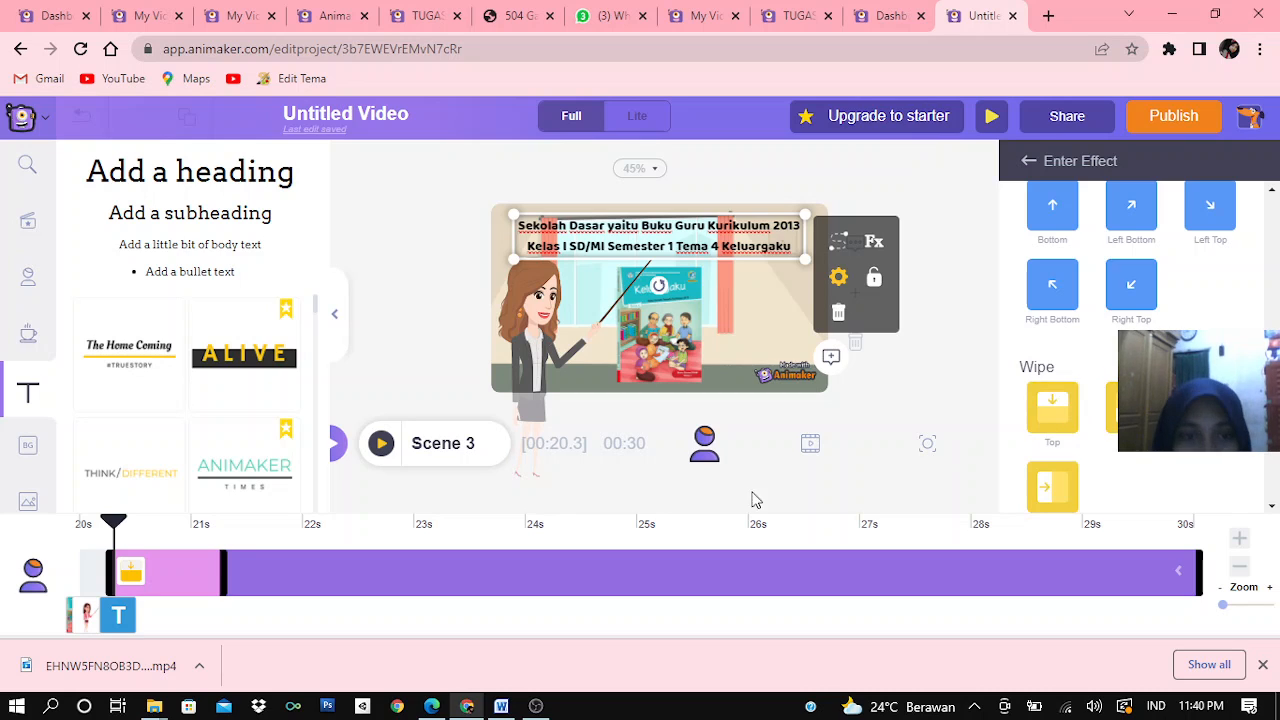
pyautogui.click(129, 572)
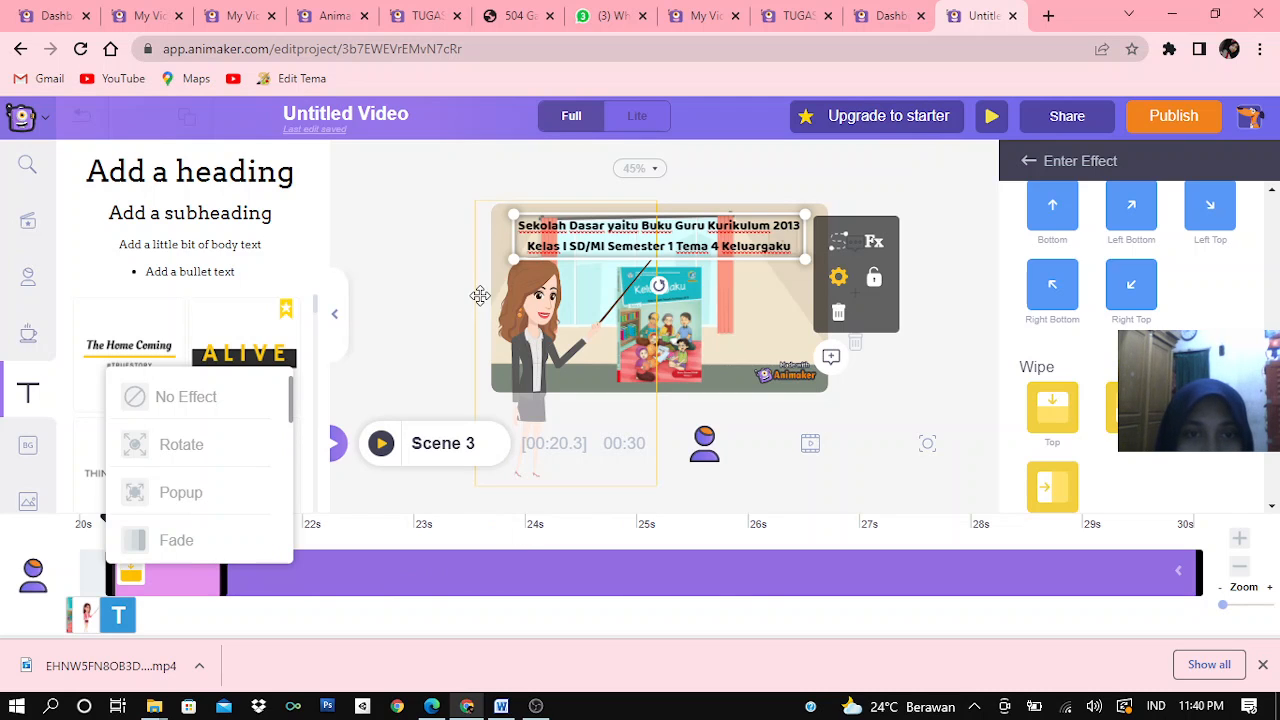
pyautogui.click(420, 440)
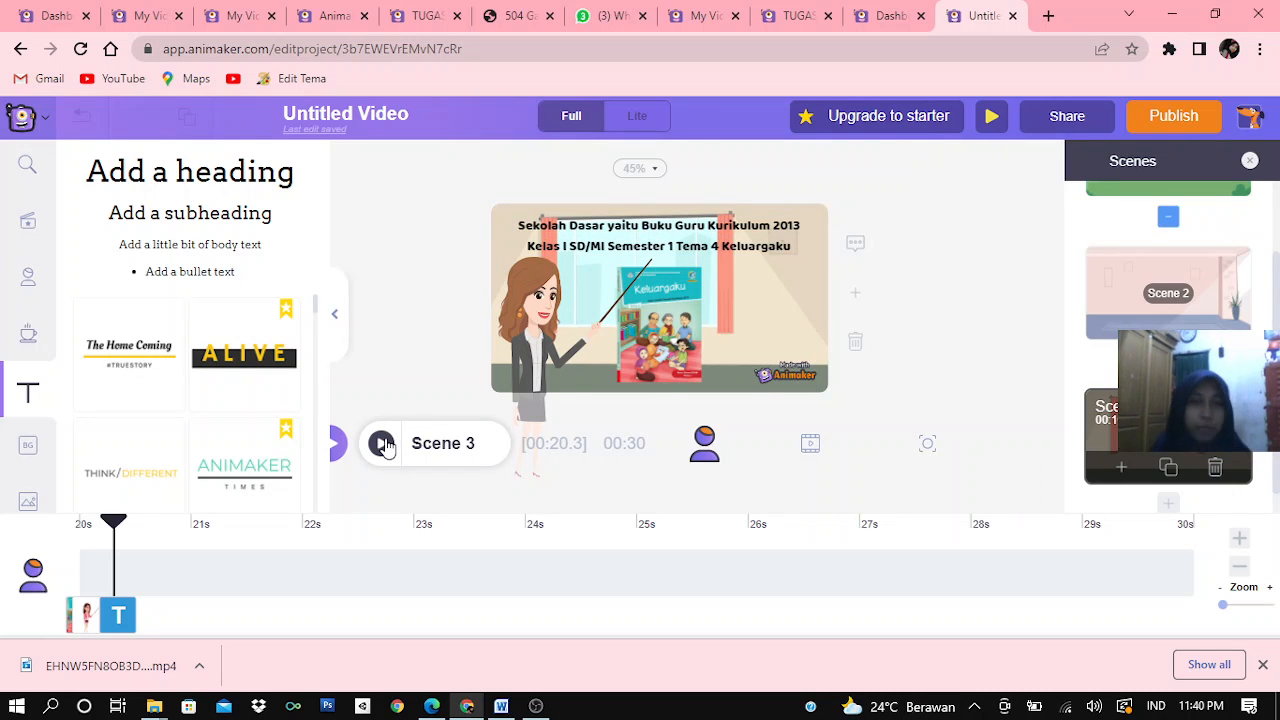
# Preview Scene 3 to check the subheading's enter effect
pyautogui.click(382, 443)
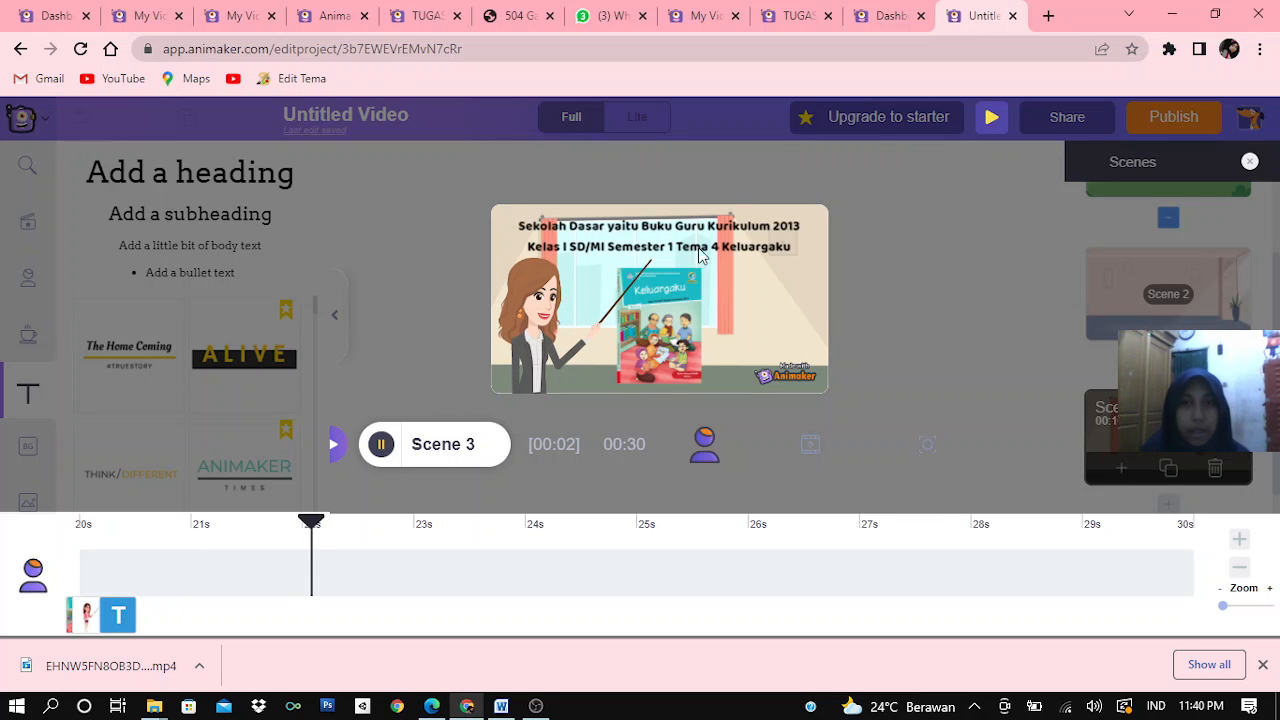
pyautogui.click(381, 444)
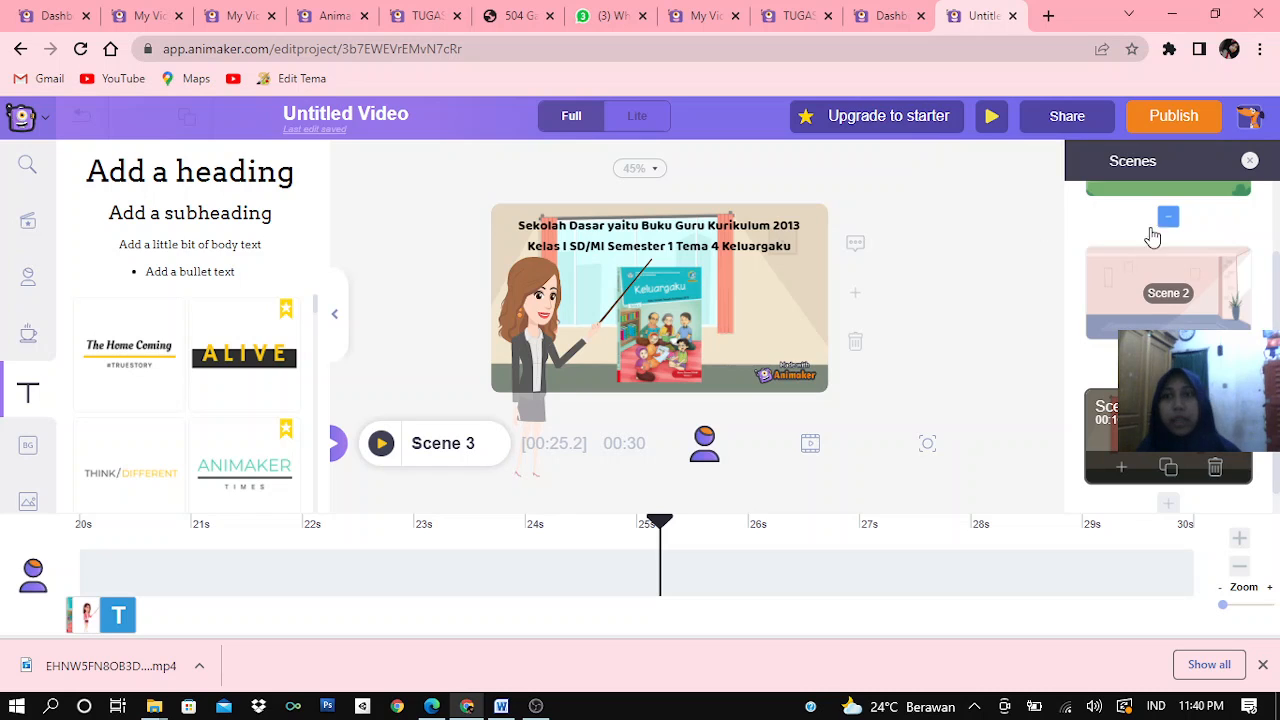
# Apply the Bubbles transition between Scene 1 and Scene 2 and preview the whole video
pyautogui.scroll(2, 1160, 228)
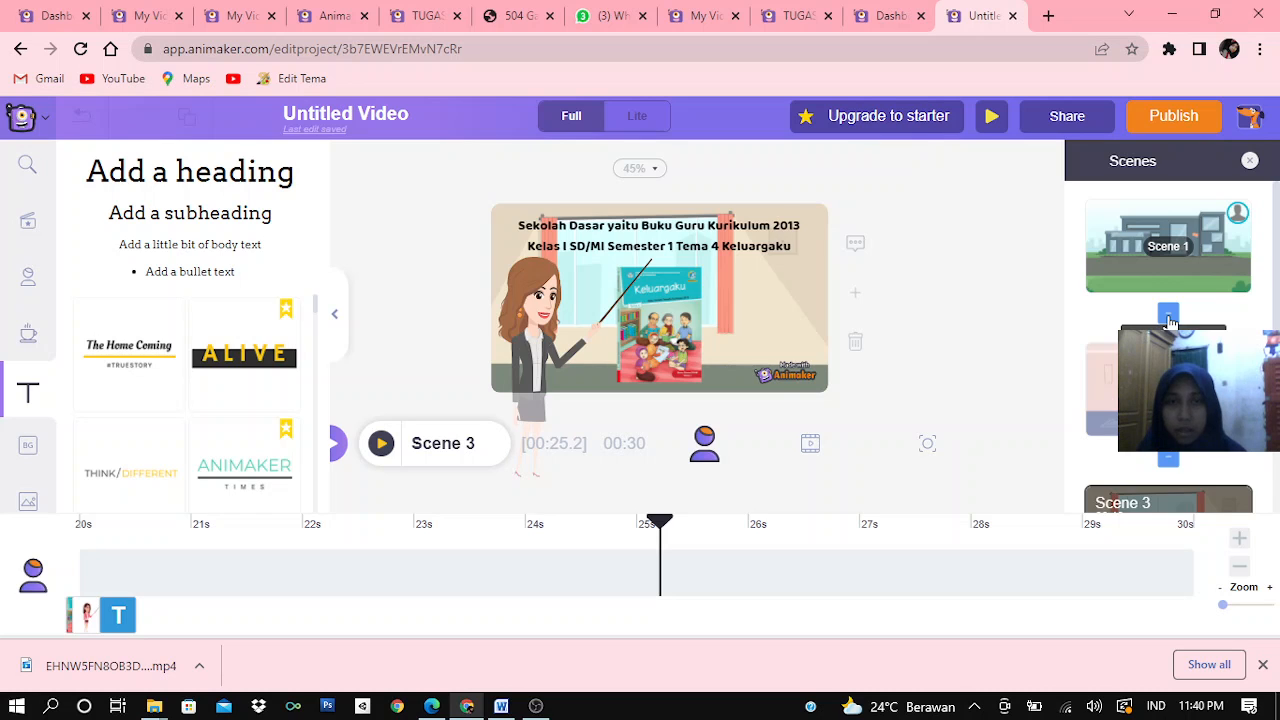
pyautogui.click(1169, 316)
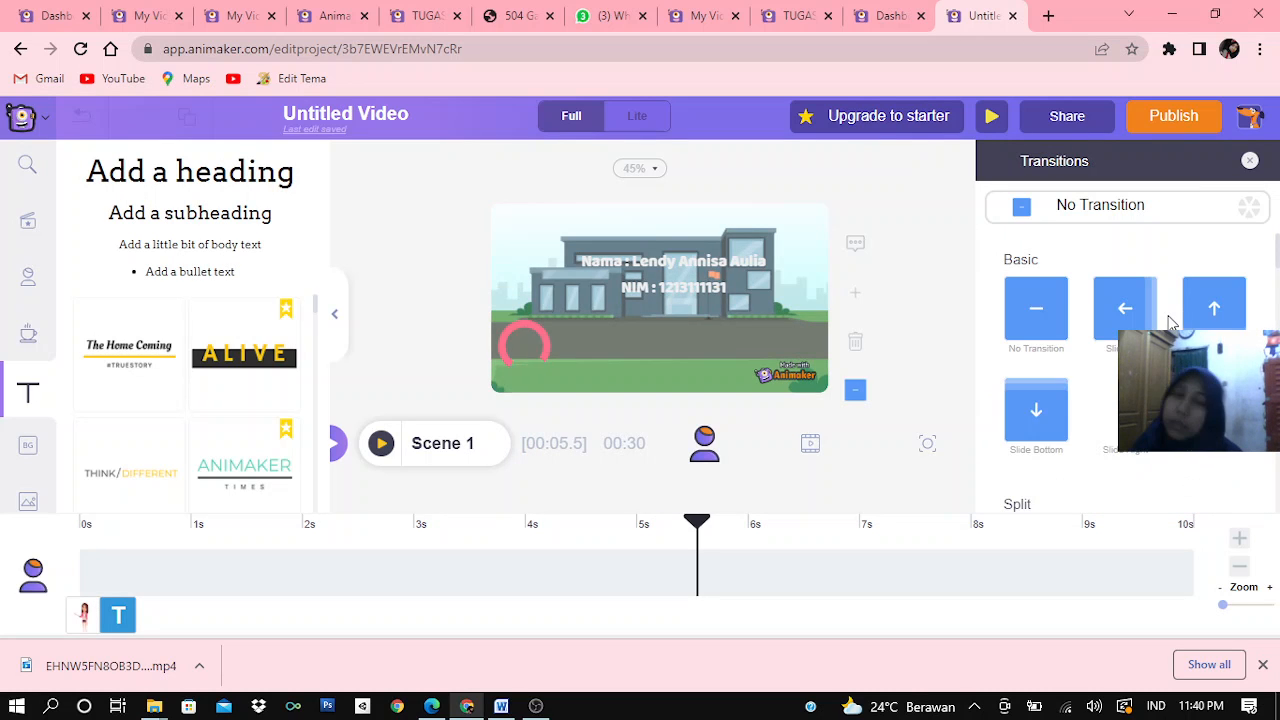
pyautogui.scroll(-1, 1172, 320)
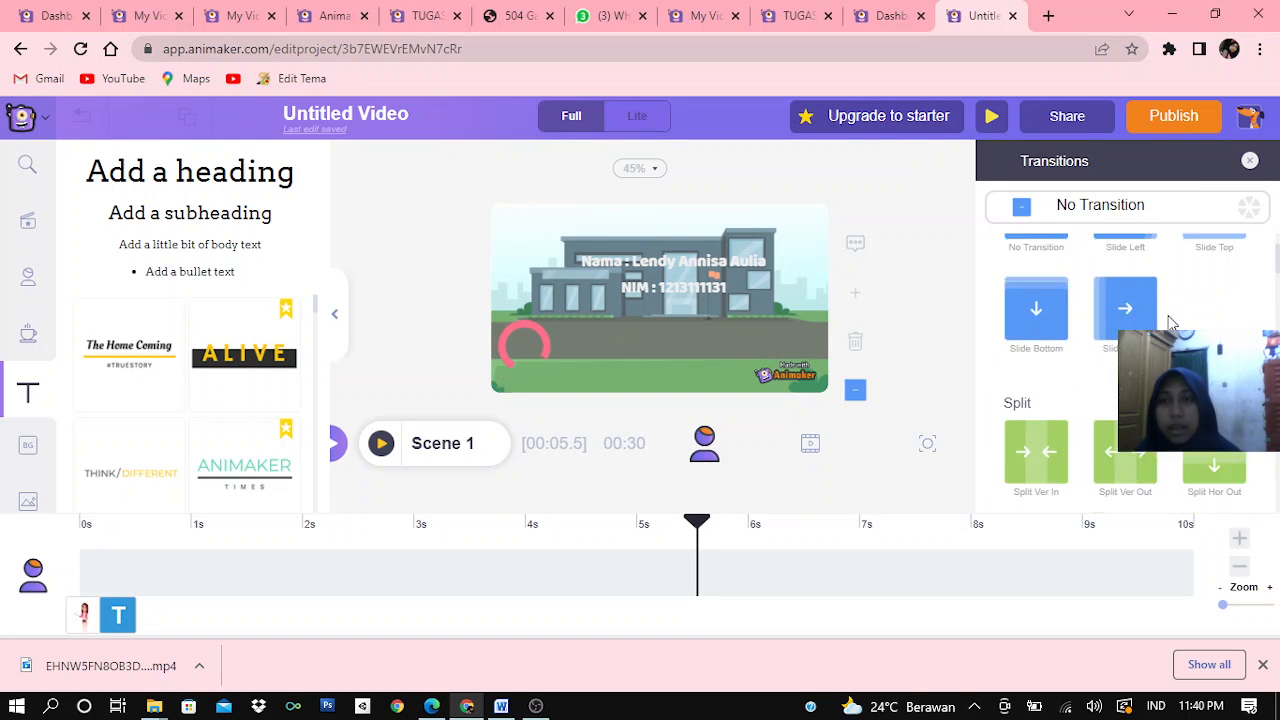
pyautogui.scroll(-5, 1172, 320)
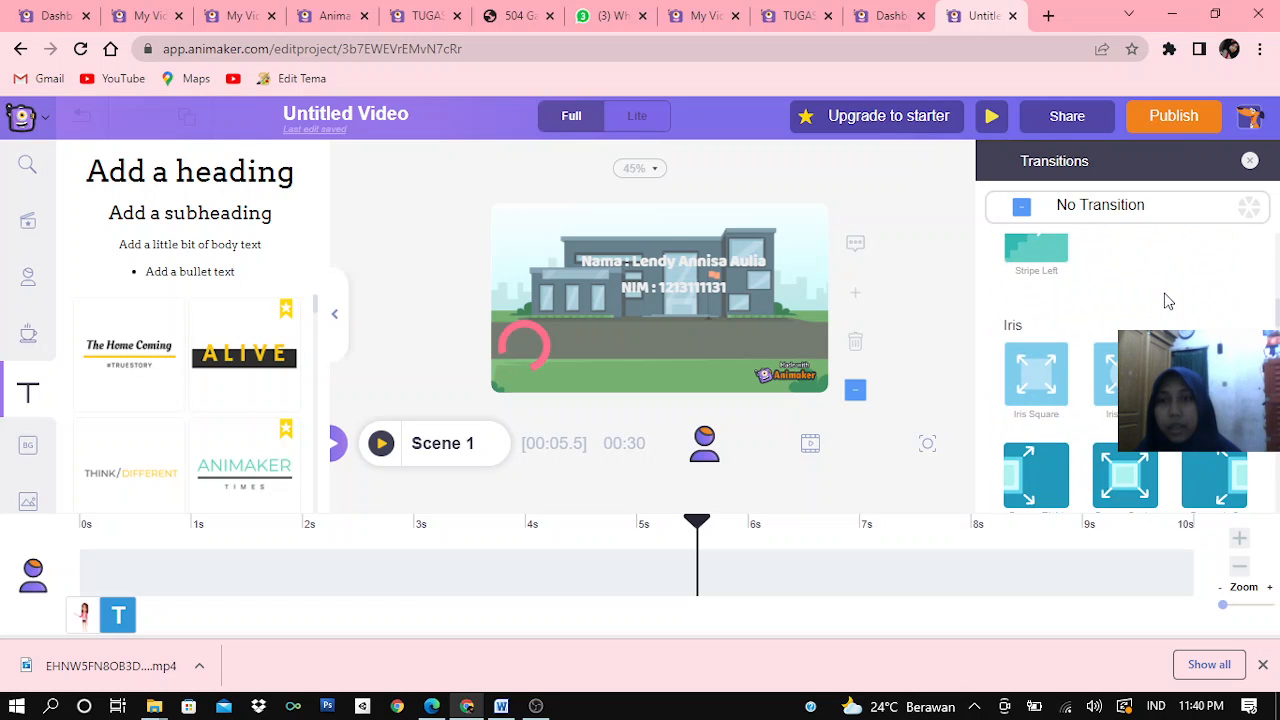
pyautogui.scroll(-6, 1162, 285)
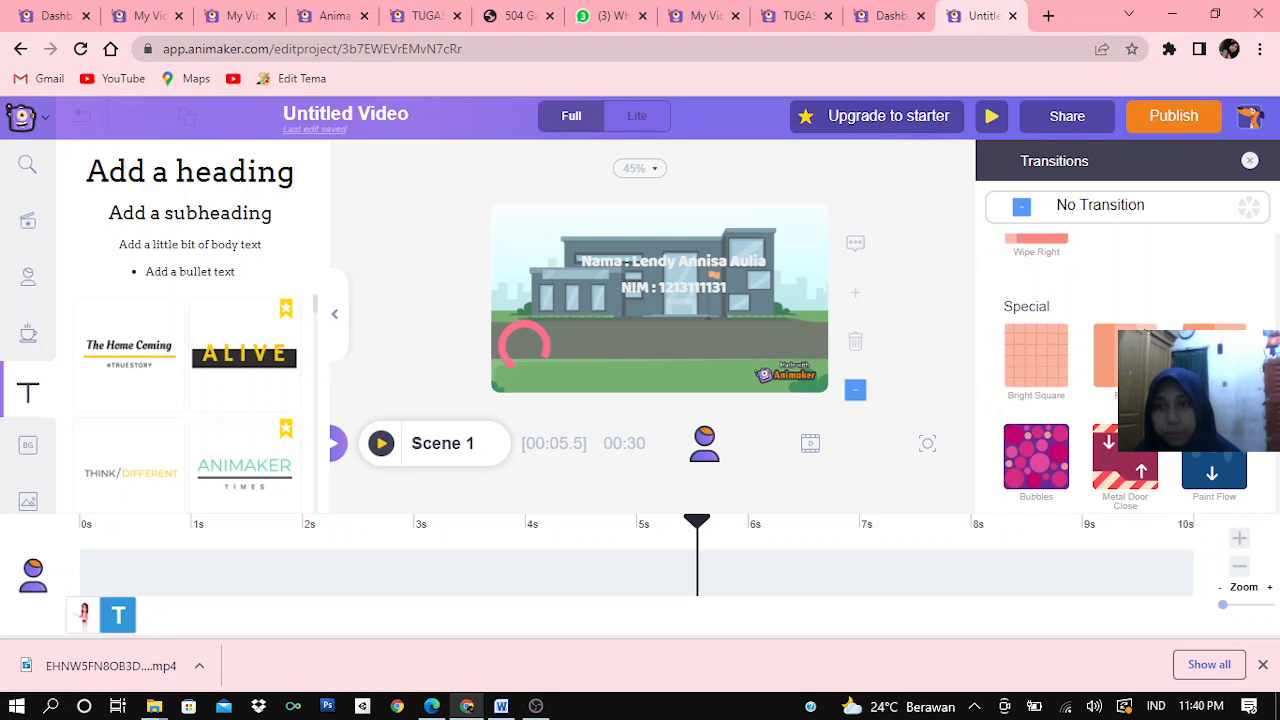
pyautogui.click(1020, 451)
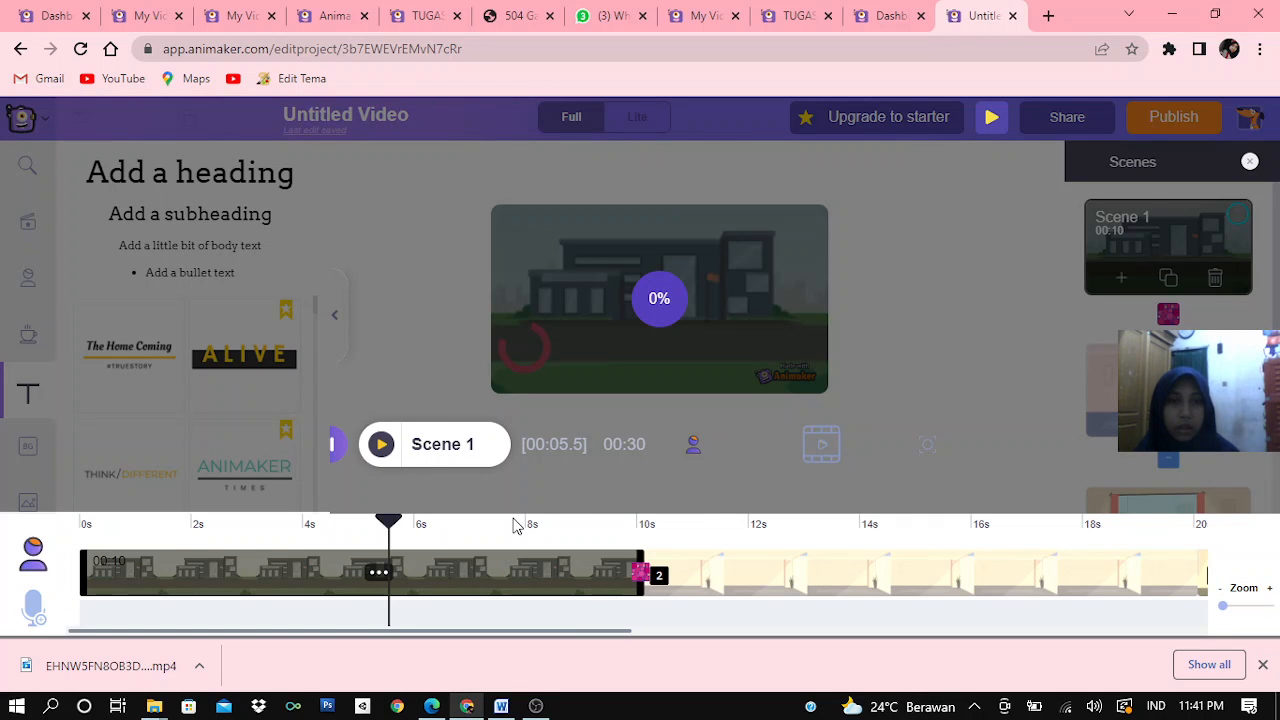
pyautogui.click(540, 604)
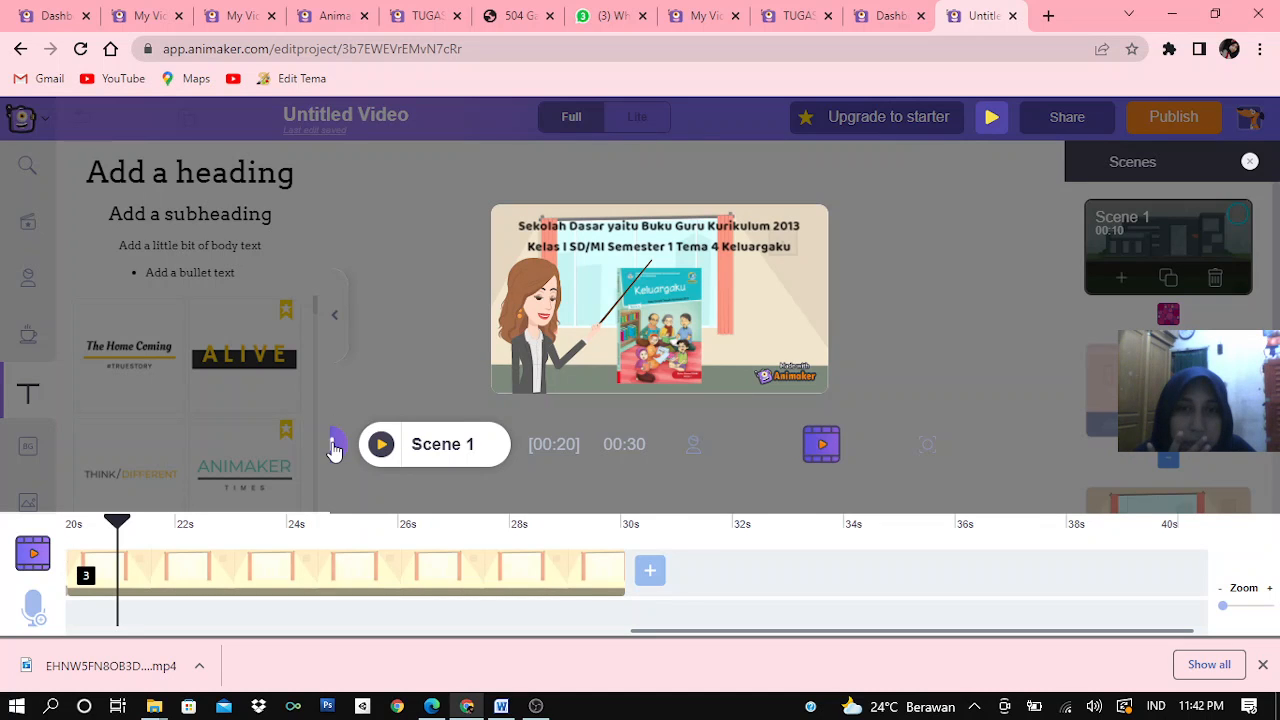
pyautogui.click(335, 447)
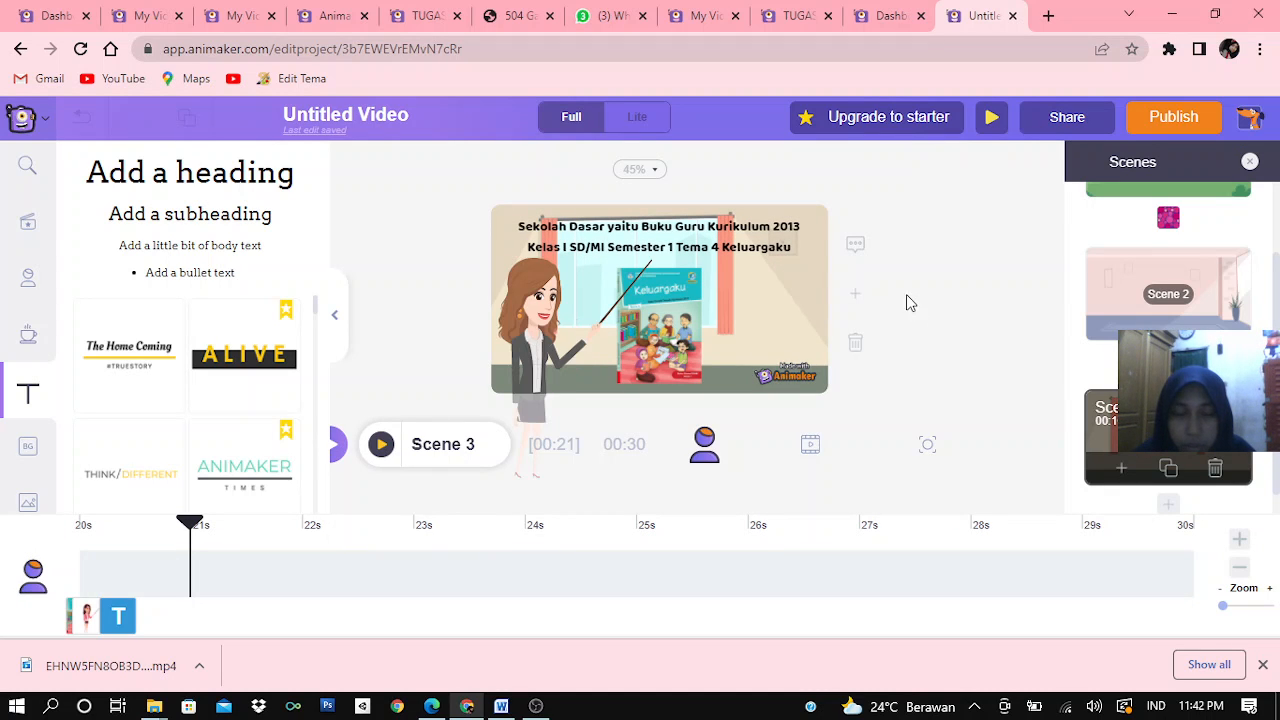
# Record and apply a voice-over for the Scene 3 character, and shift its audio clip slightly earlier on the timeline to begin around 20 s
pyautogui.click(540, 290)
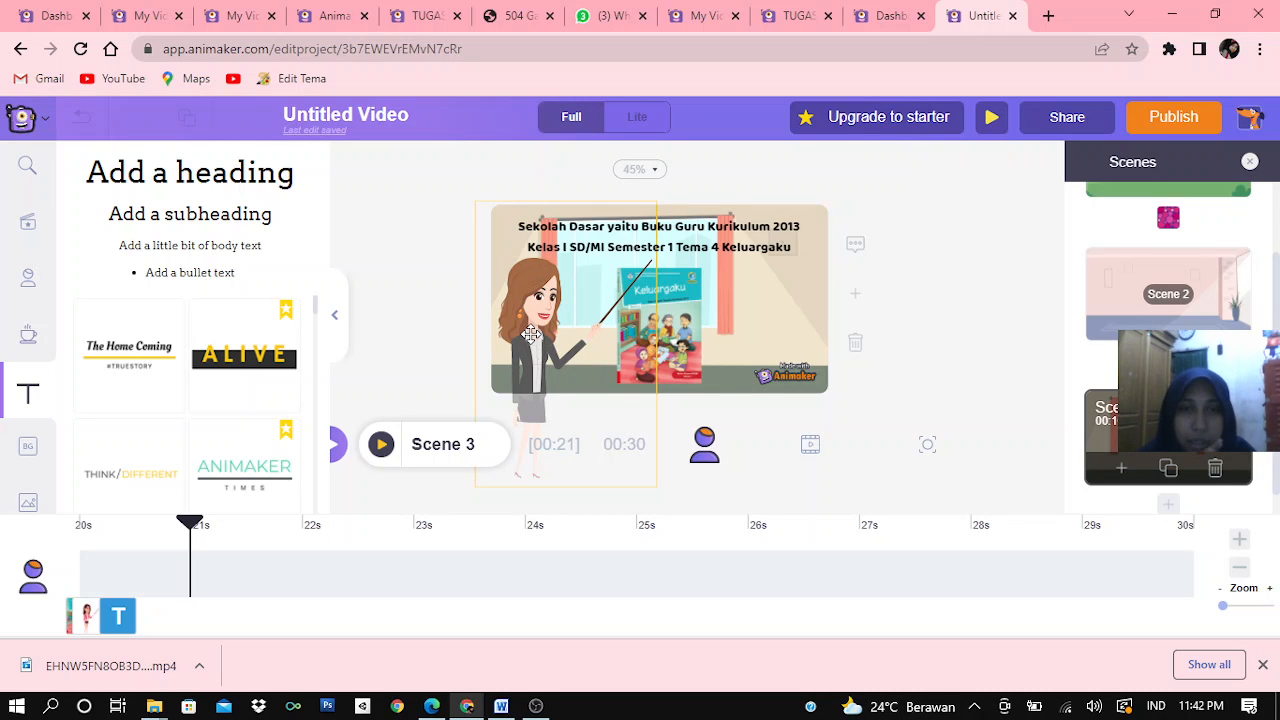
pyautogui.click(531, 335)
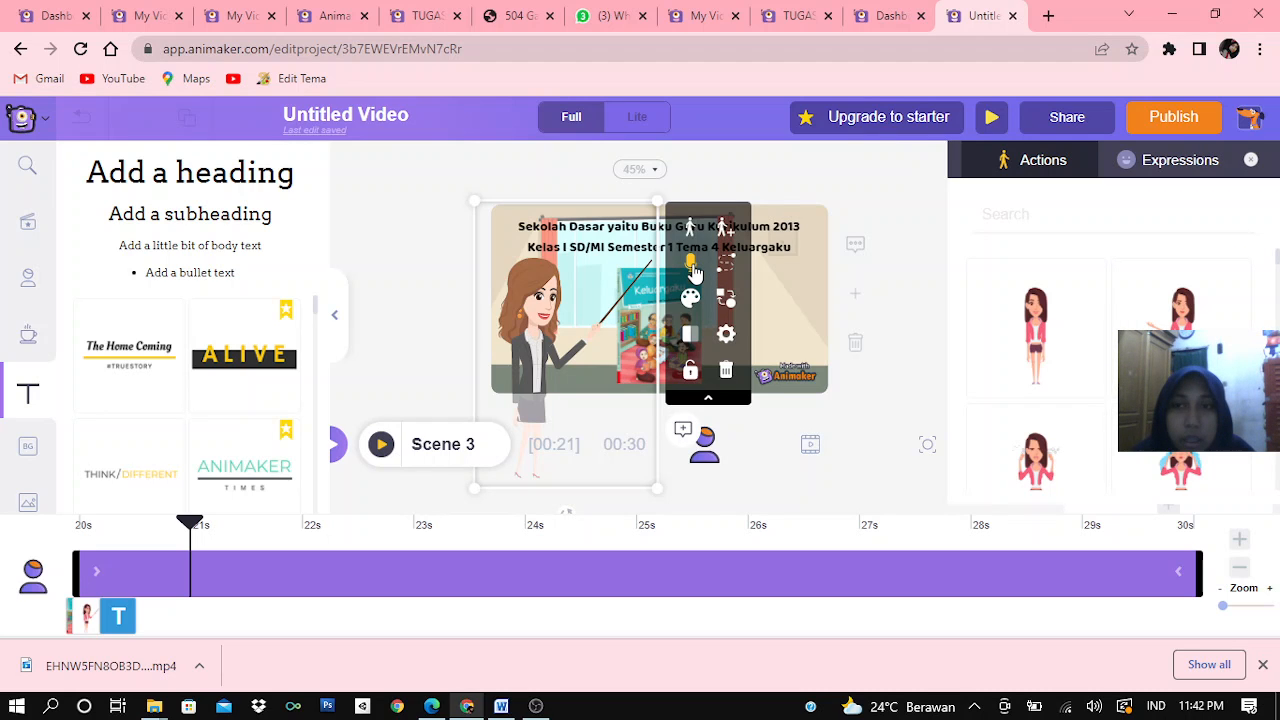
pyautogui.click(693, 268)
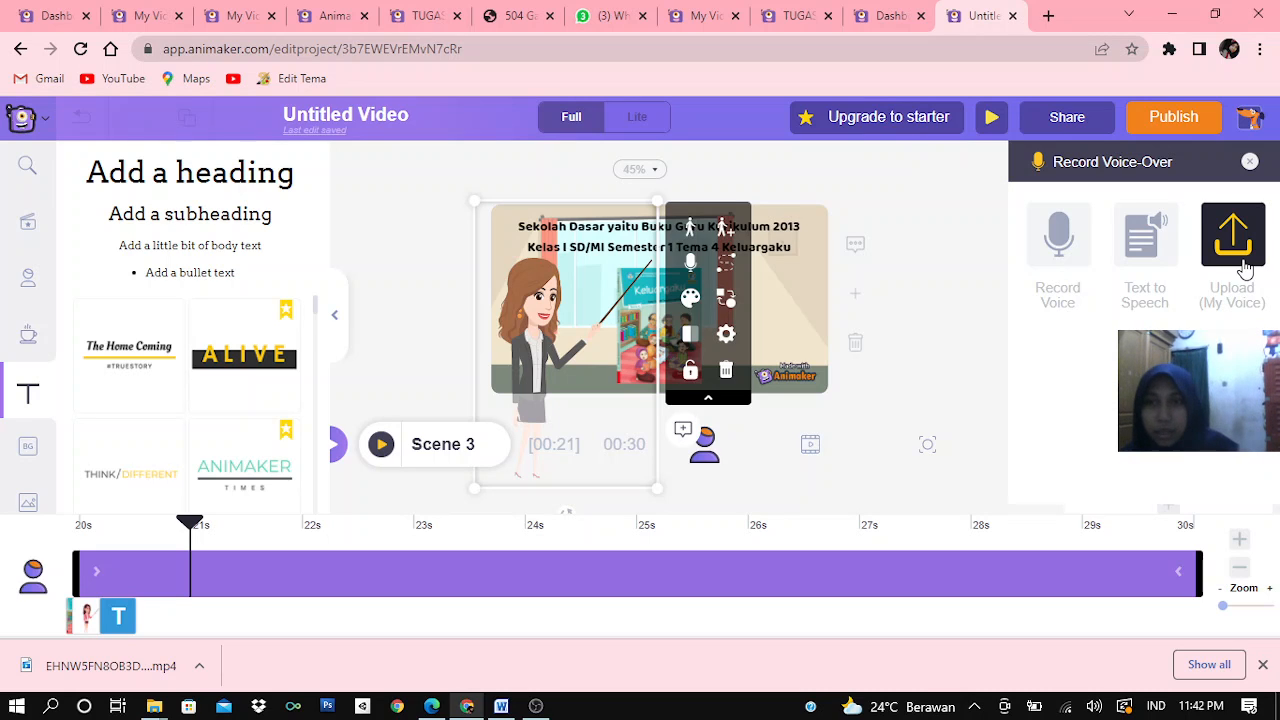
pyautogui.click(1071, 230)
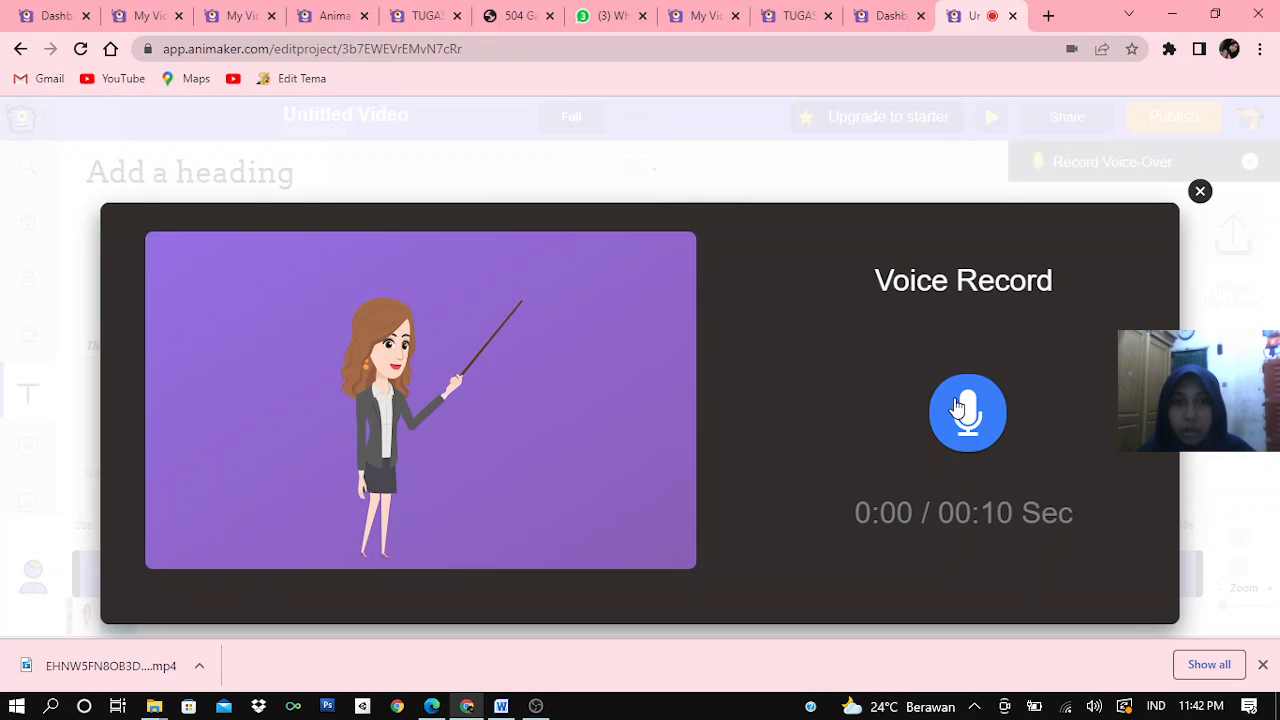
pyautogui.click(957, 405)
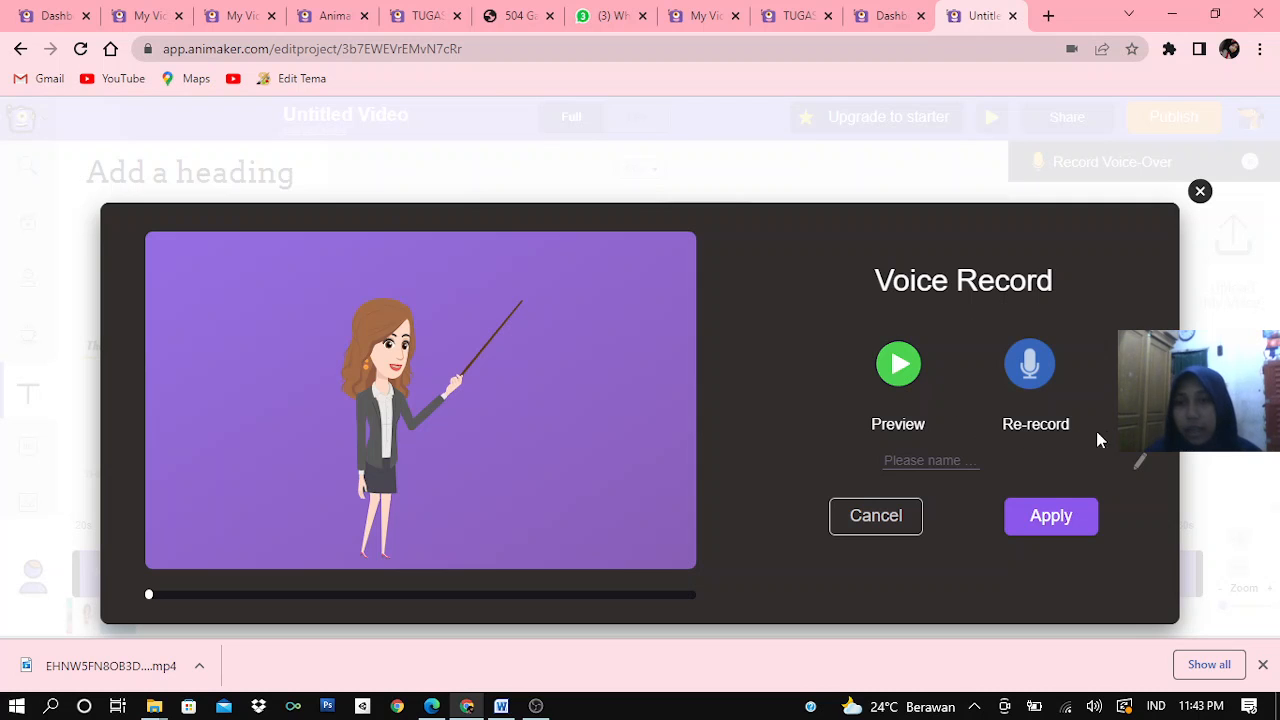
pyautogui.click(1050, 516)
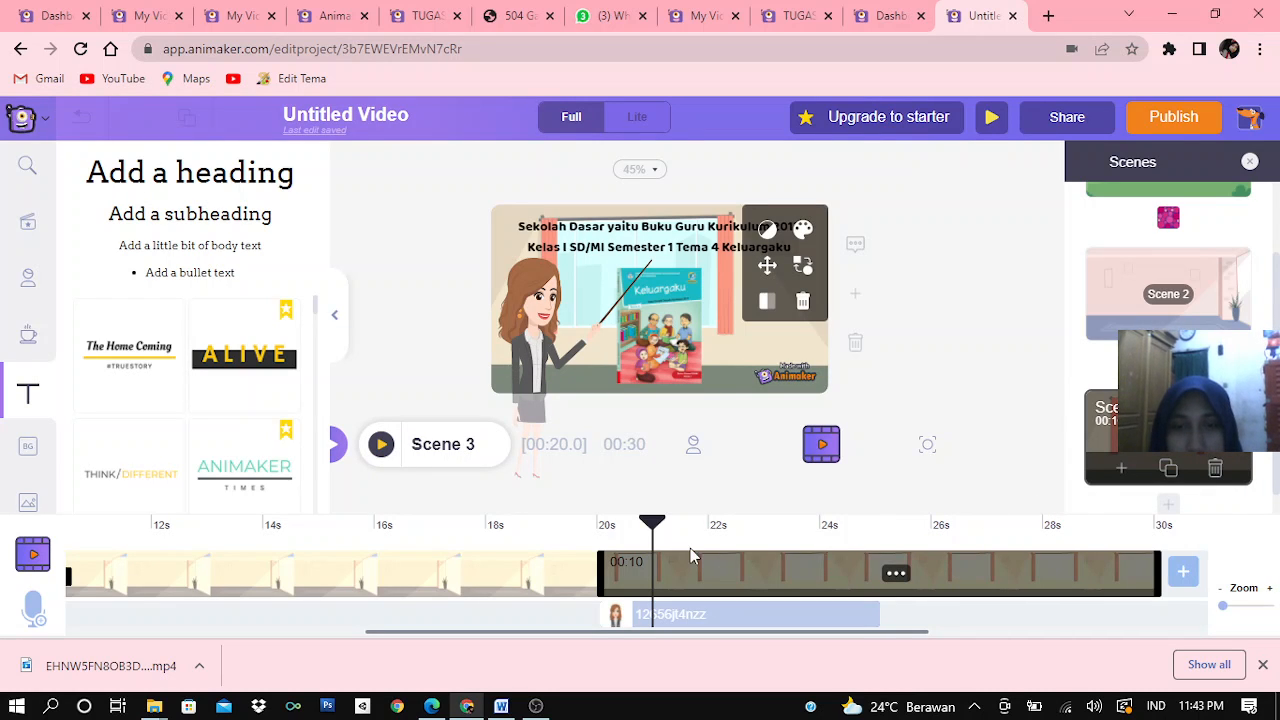
pyautogui.click(675, 622)
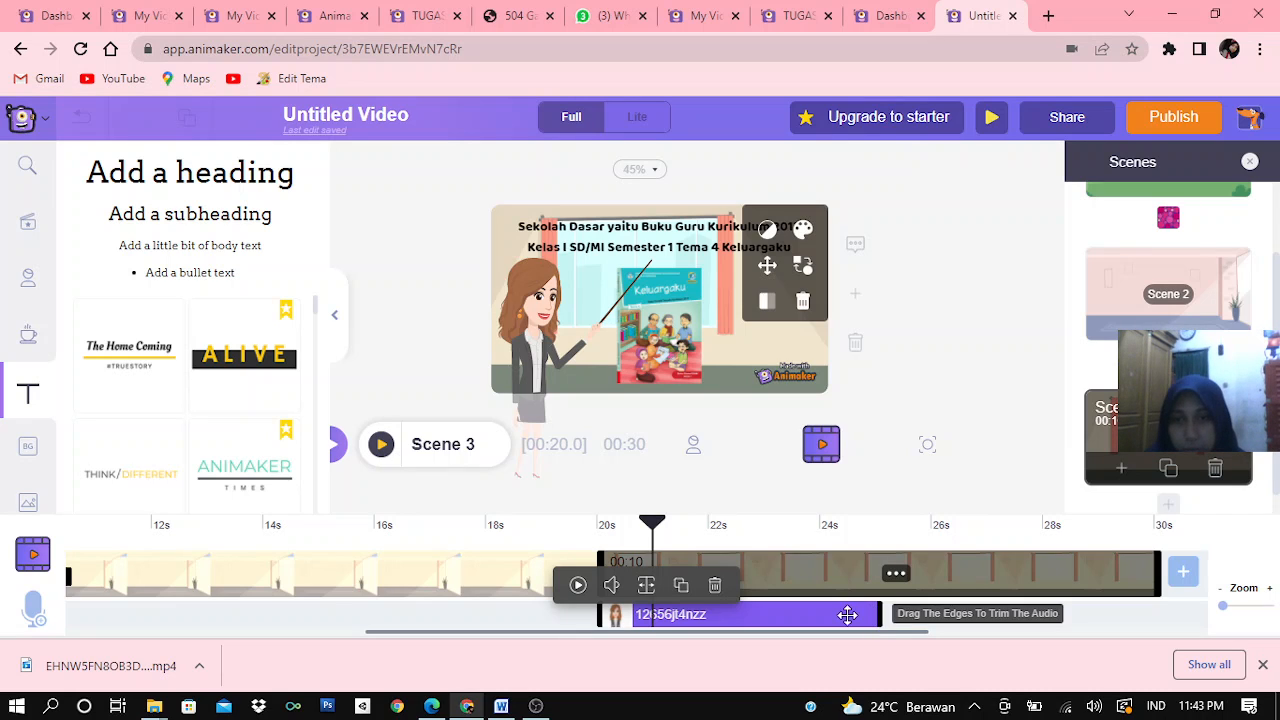
pyautogui.moveTo(842, 614); pyautogui.dragTo(807, 641)
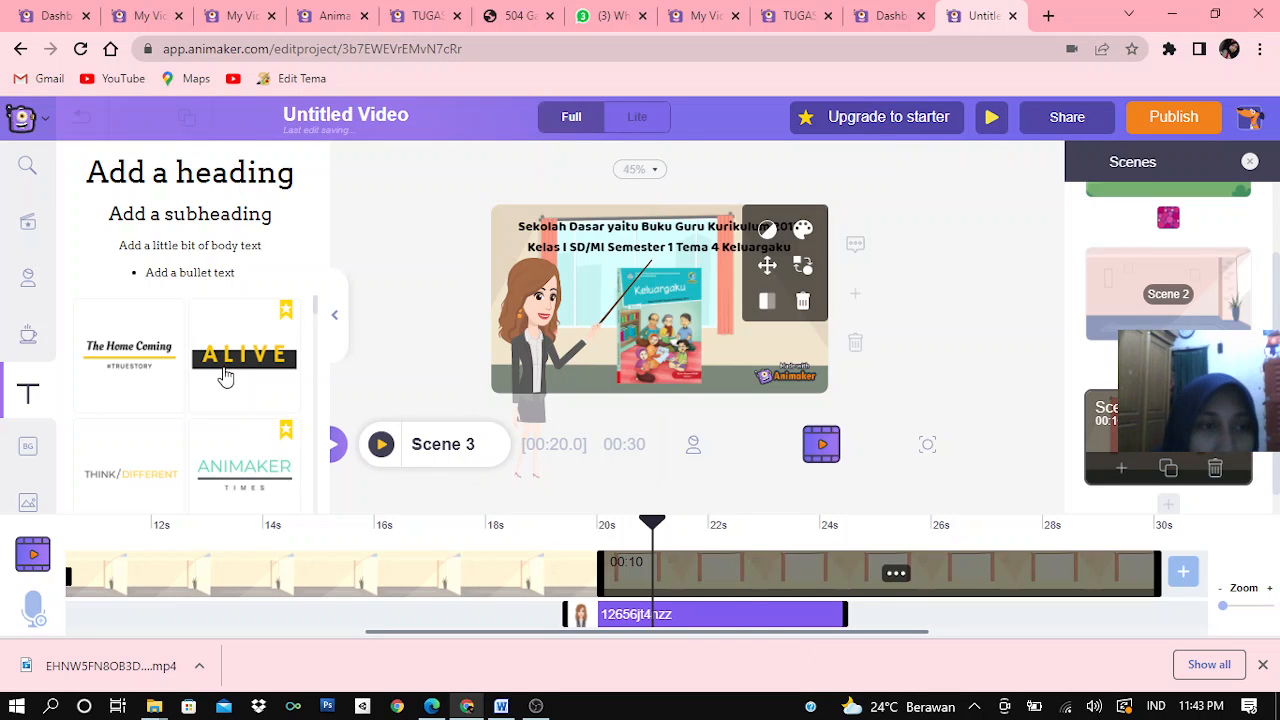
# Look through the available music tracks and the properties library of shapes
pyautogui.scroll(-2, 27, 428)
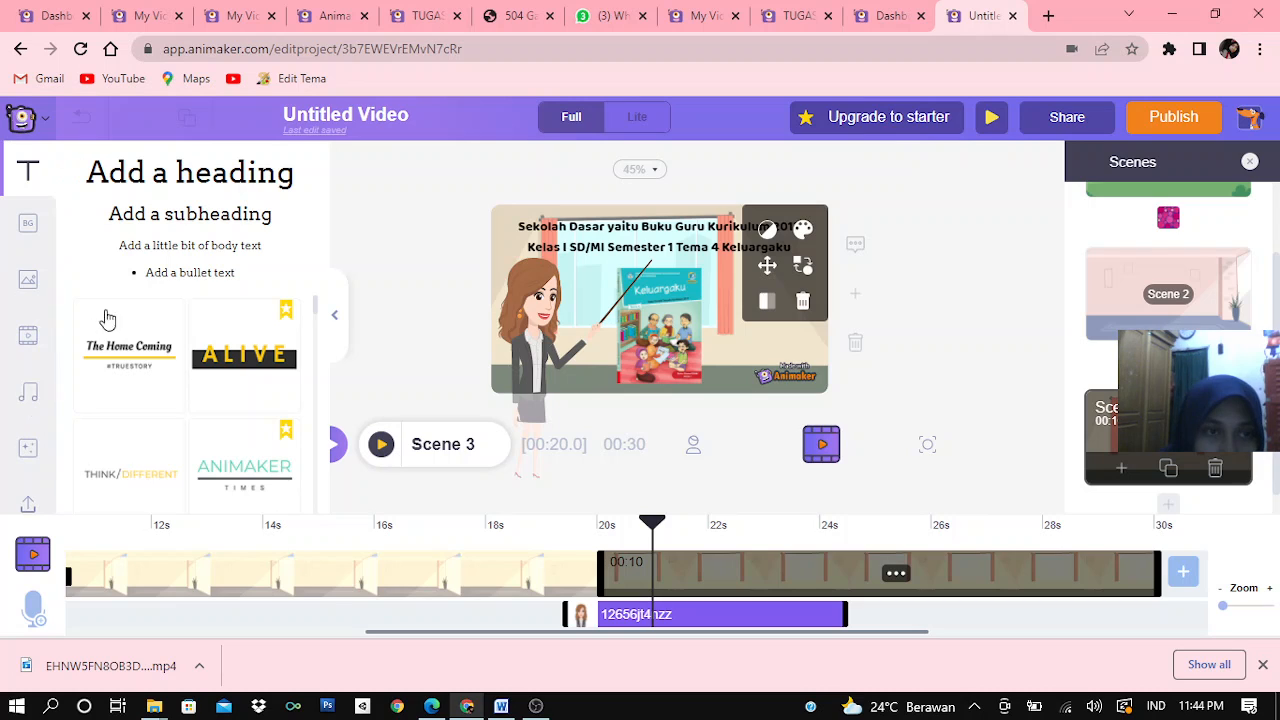
pyautogui.click(30, 397)
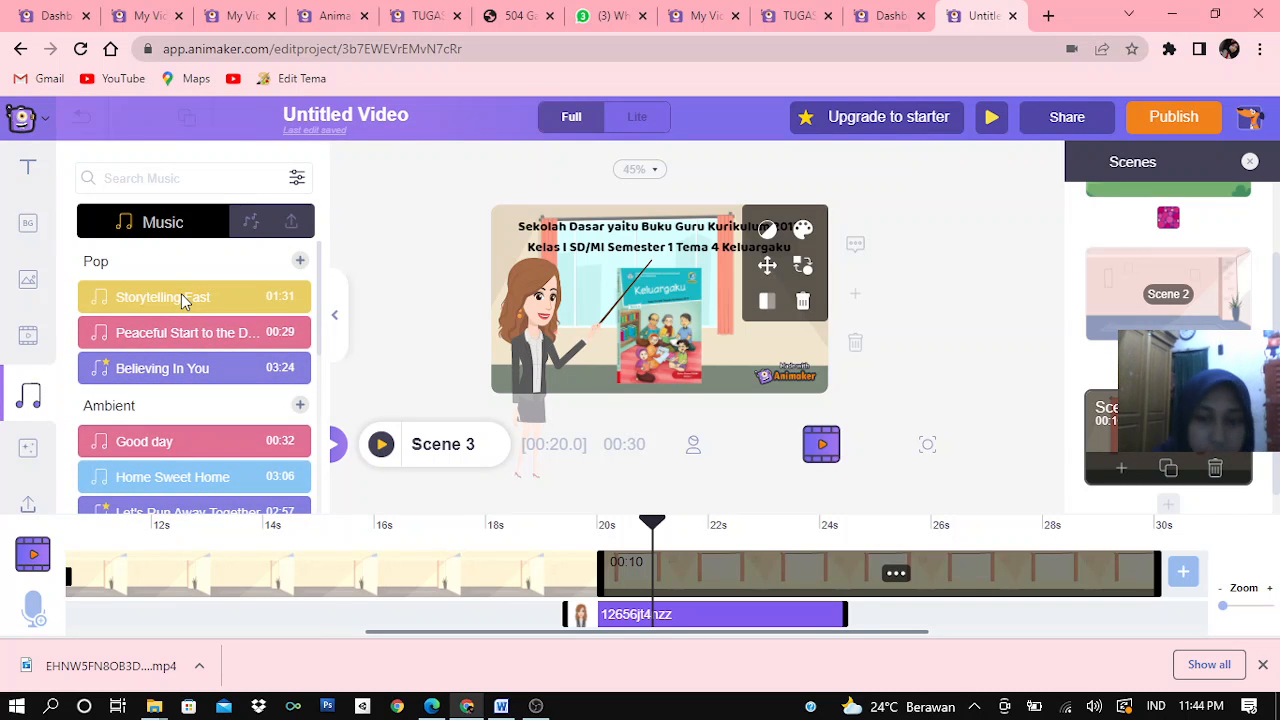
pyautogui.click(203, 310)
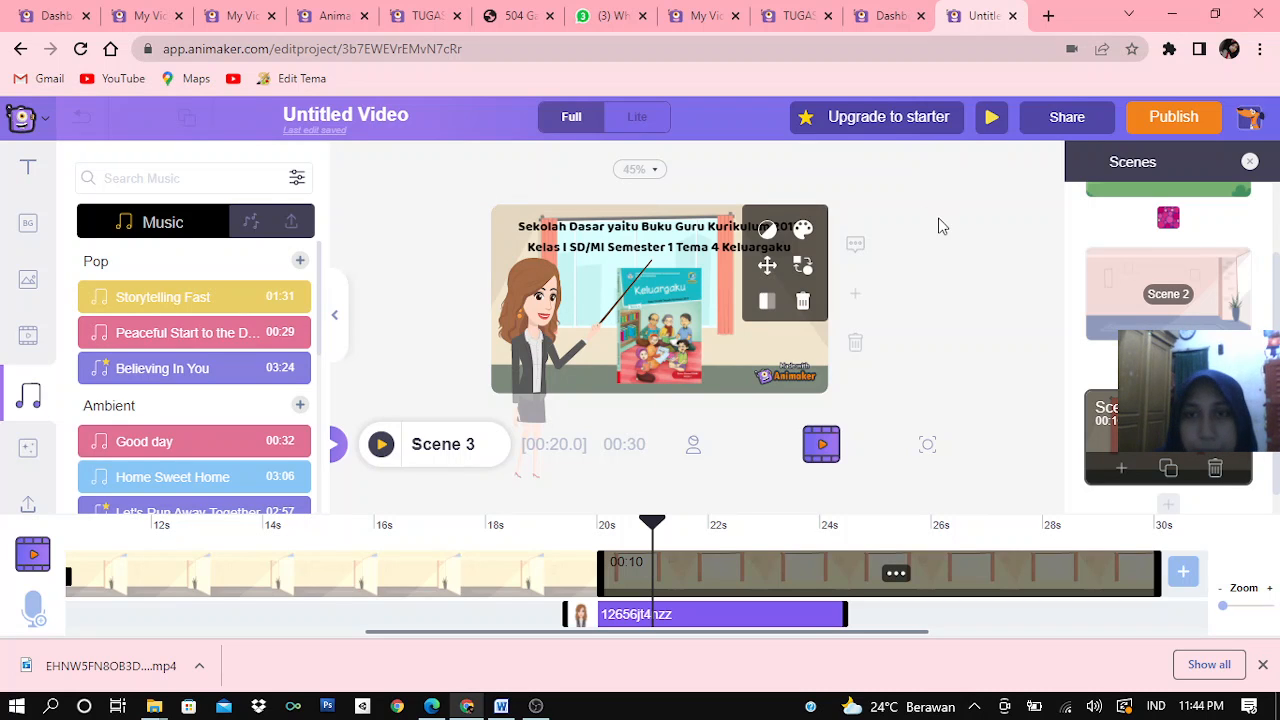
pyautogui.click(937, 261)
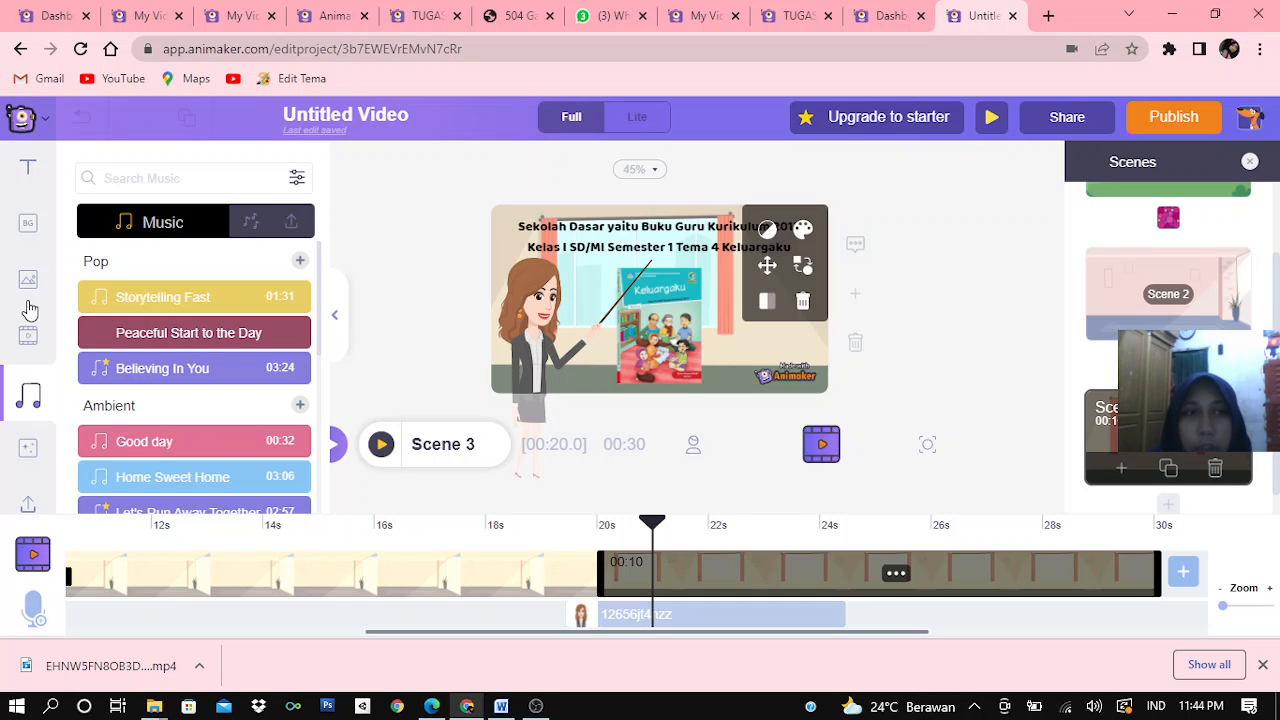
pyautogui.scroll(3, 30, 310)
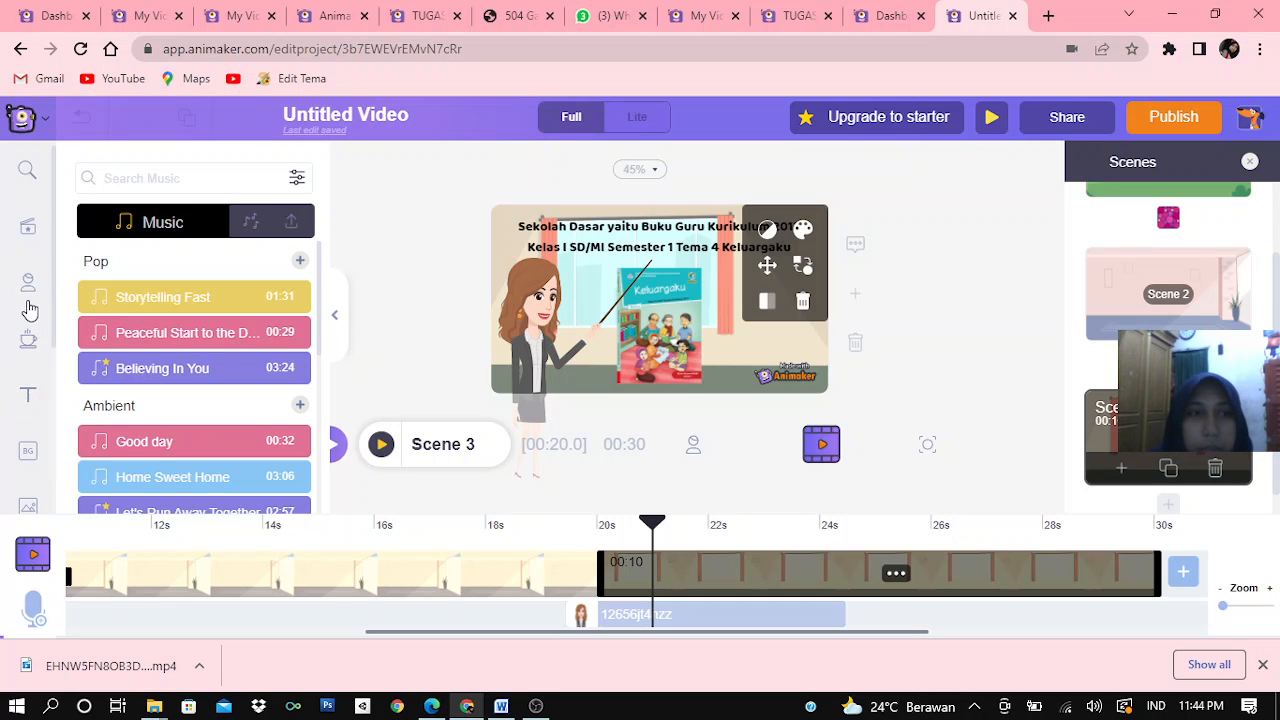
pyautogui.click(28, 352)
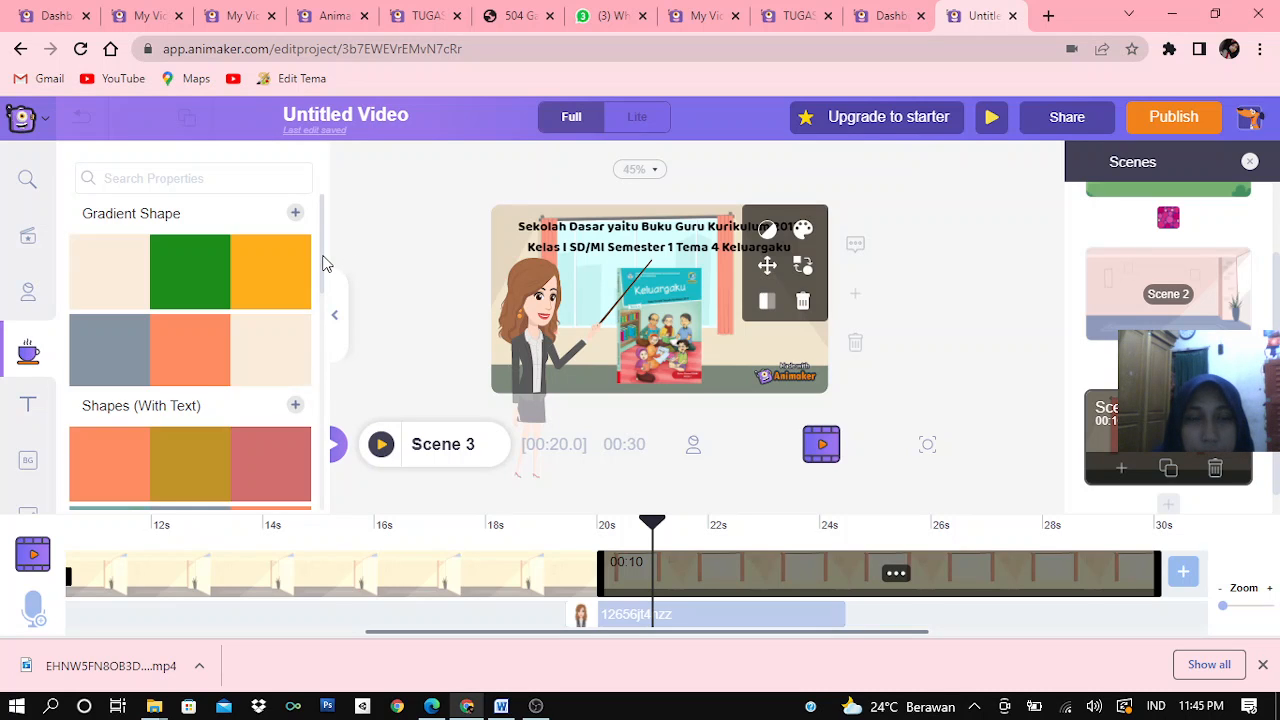
pyautogui.scroll(-1, 324, 276)
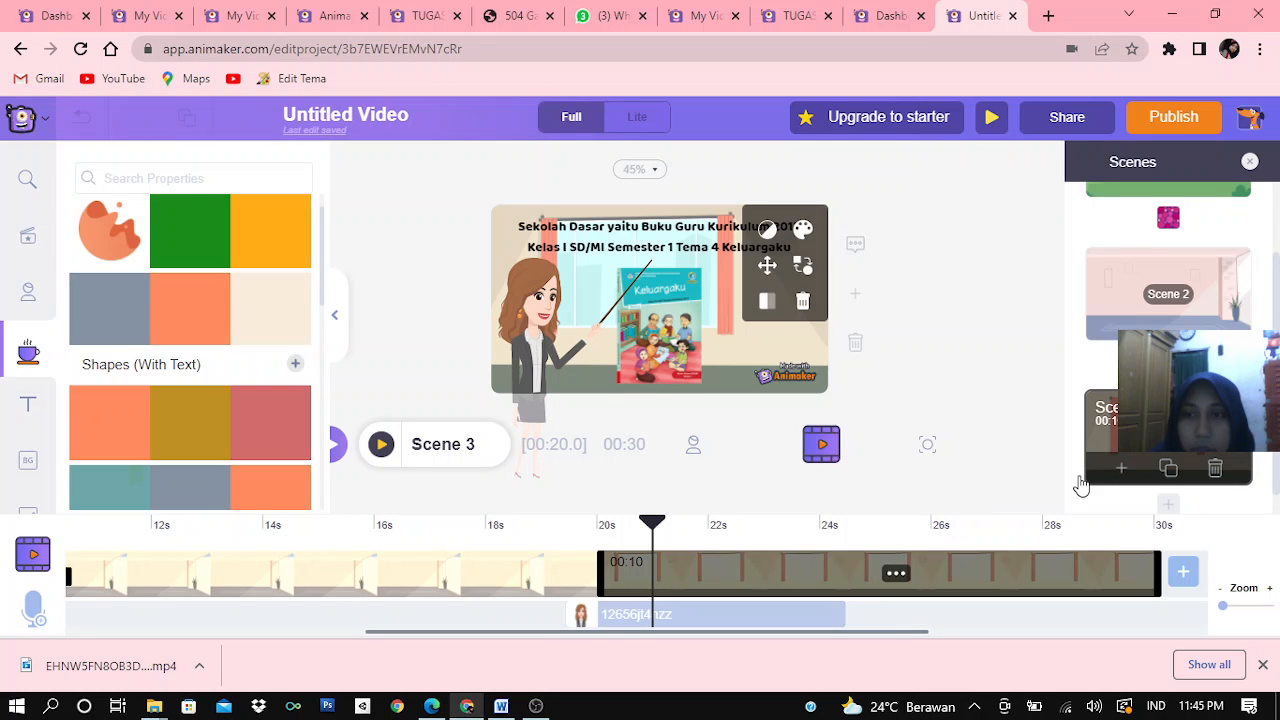
# Add blank Scenes 4 and 5 after Scene 3 and apply the Office background with computer cubicles to Scene 5
pyautogui.click(1169, 506)
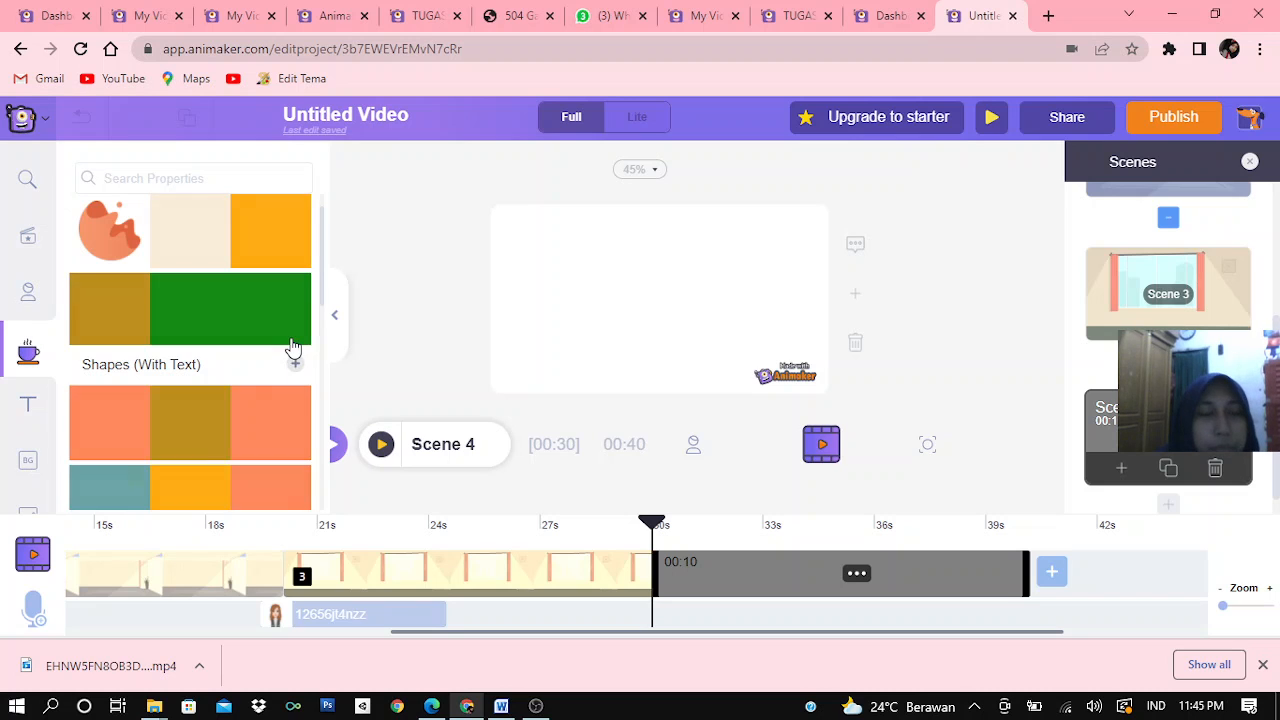
pyautogui.click(30, 458)
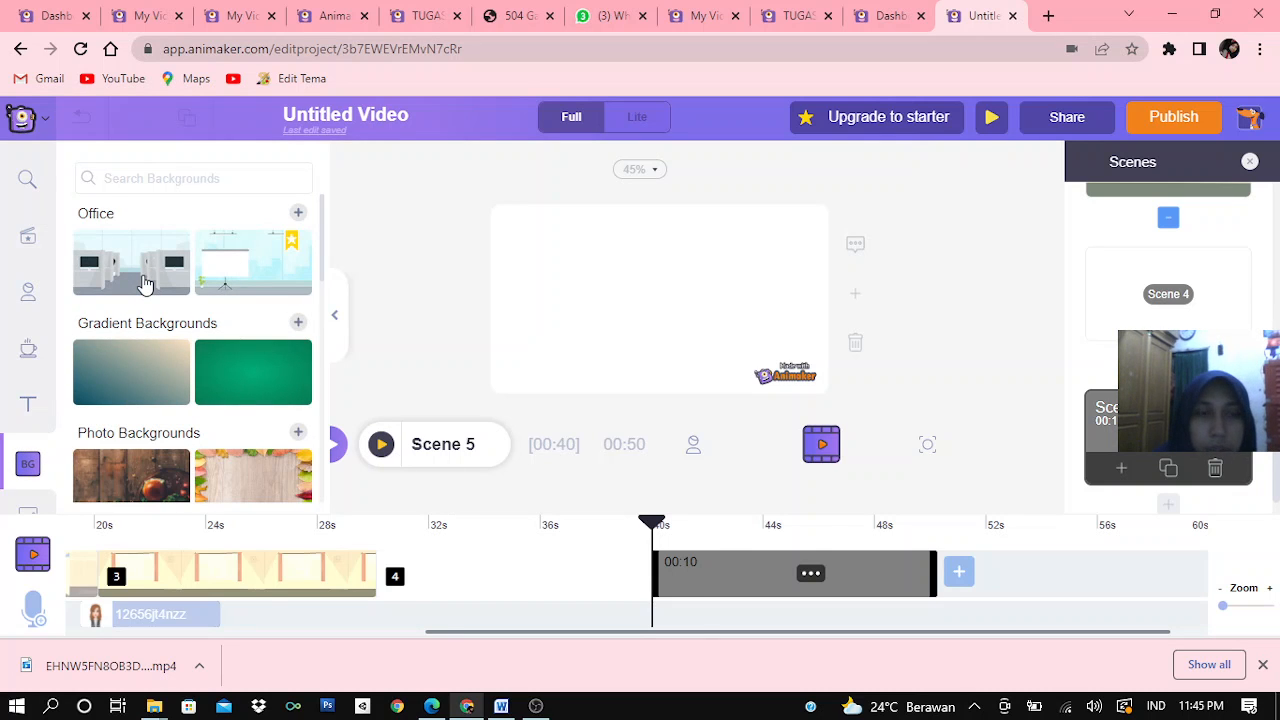
pyautogui.click(145, 285)
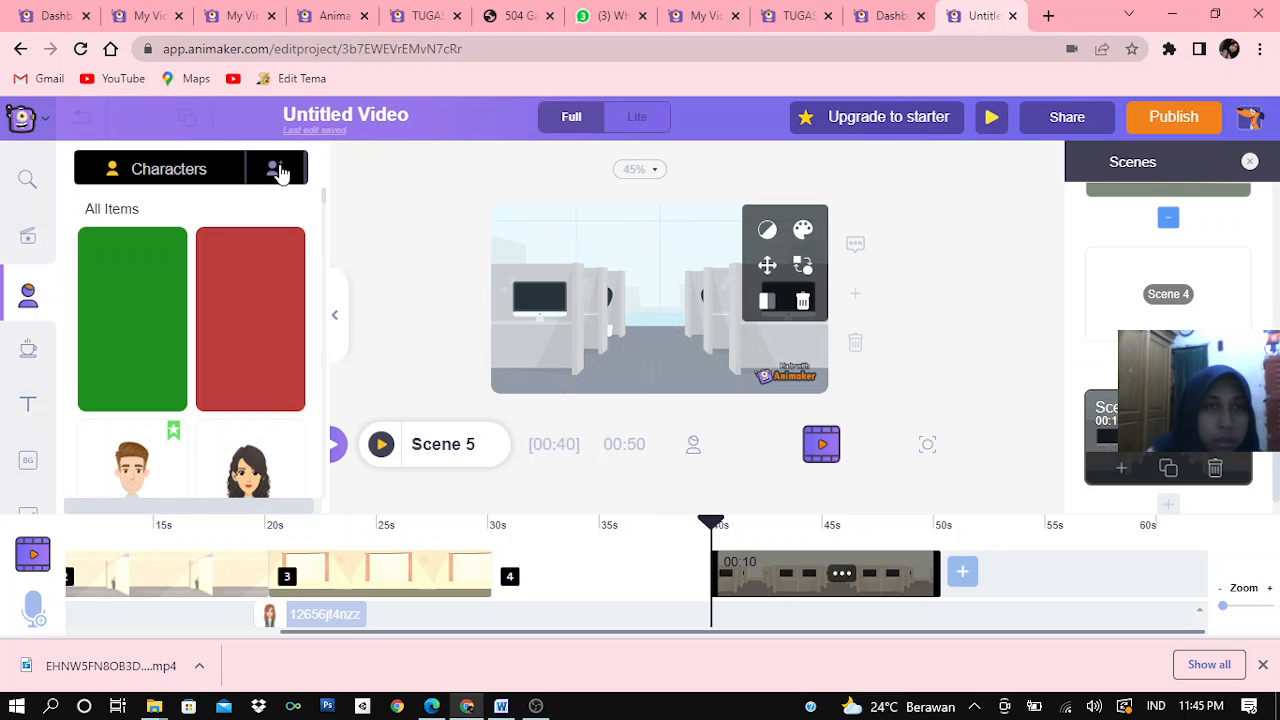
# Add the custom brown-haired character enlarged on the left half of Scene 5 and give it the second listed standing action
pyautogui.click(273, 170)
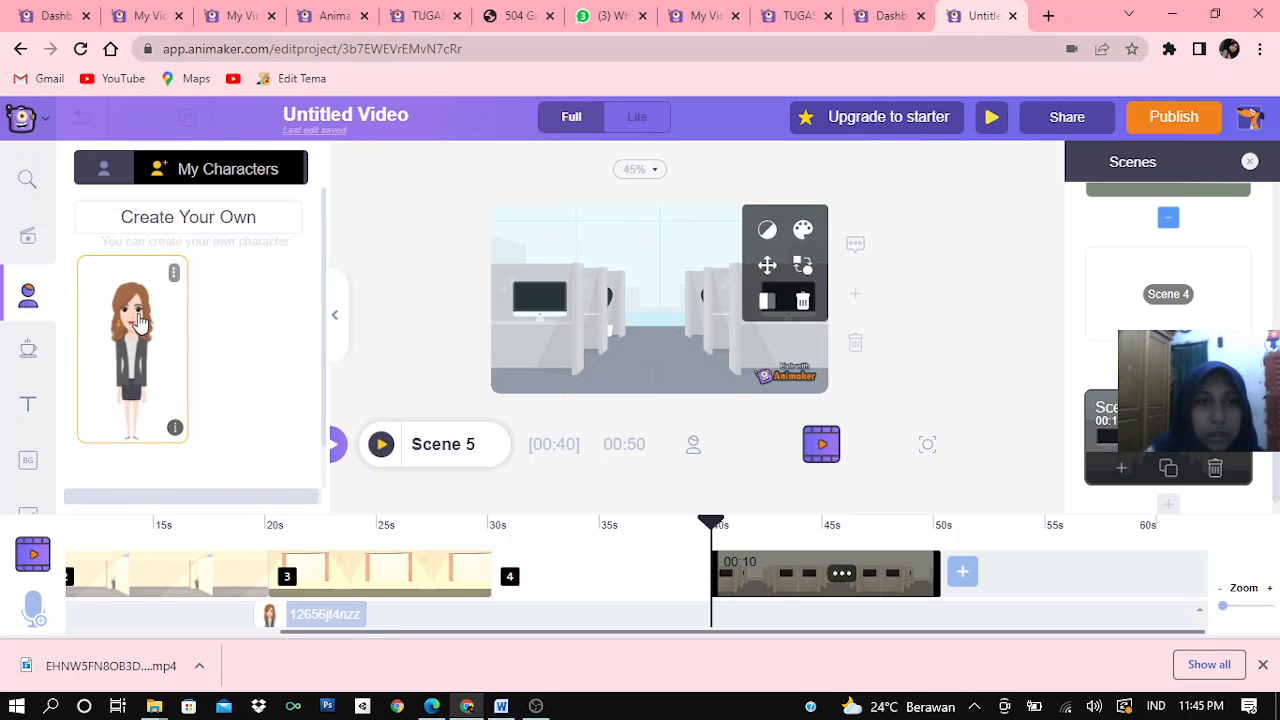
pyautogui.click(140, 322)
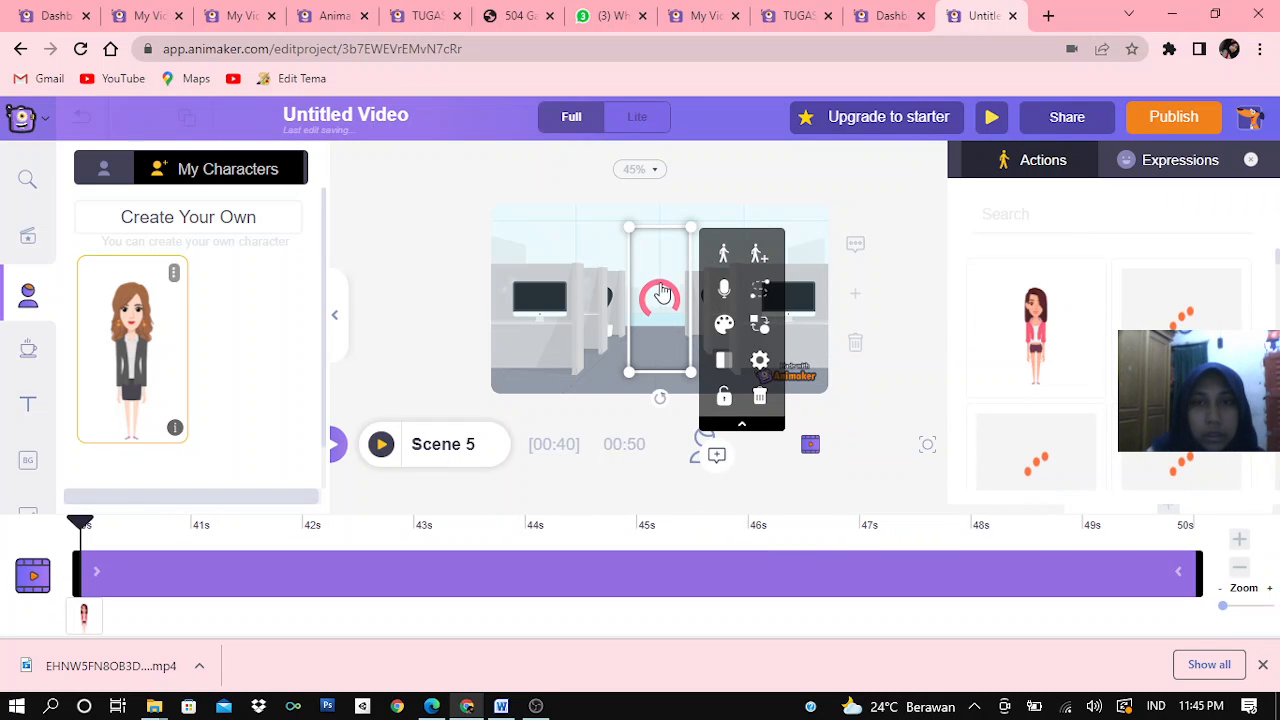
pyautogui.moveTo(670, 285); pyautogui.dragTo(547, 322)
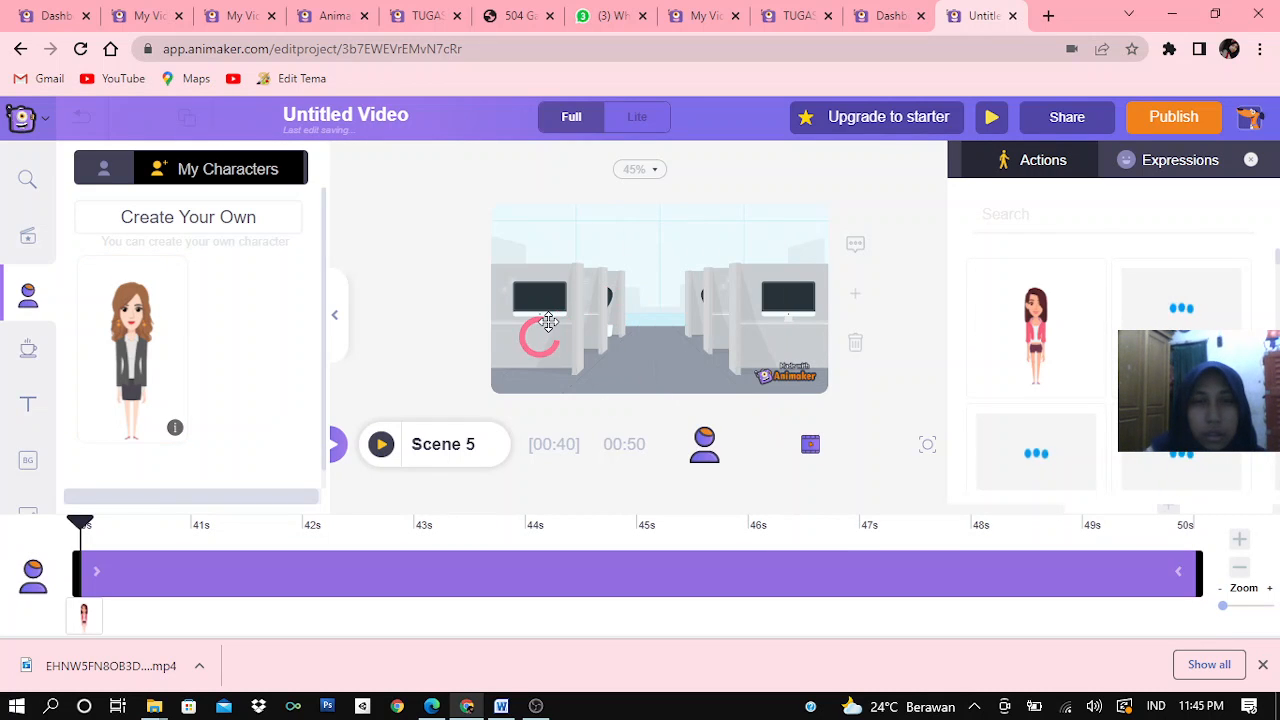
pyautogui.click(556, 288)
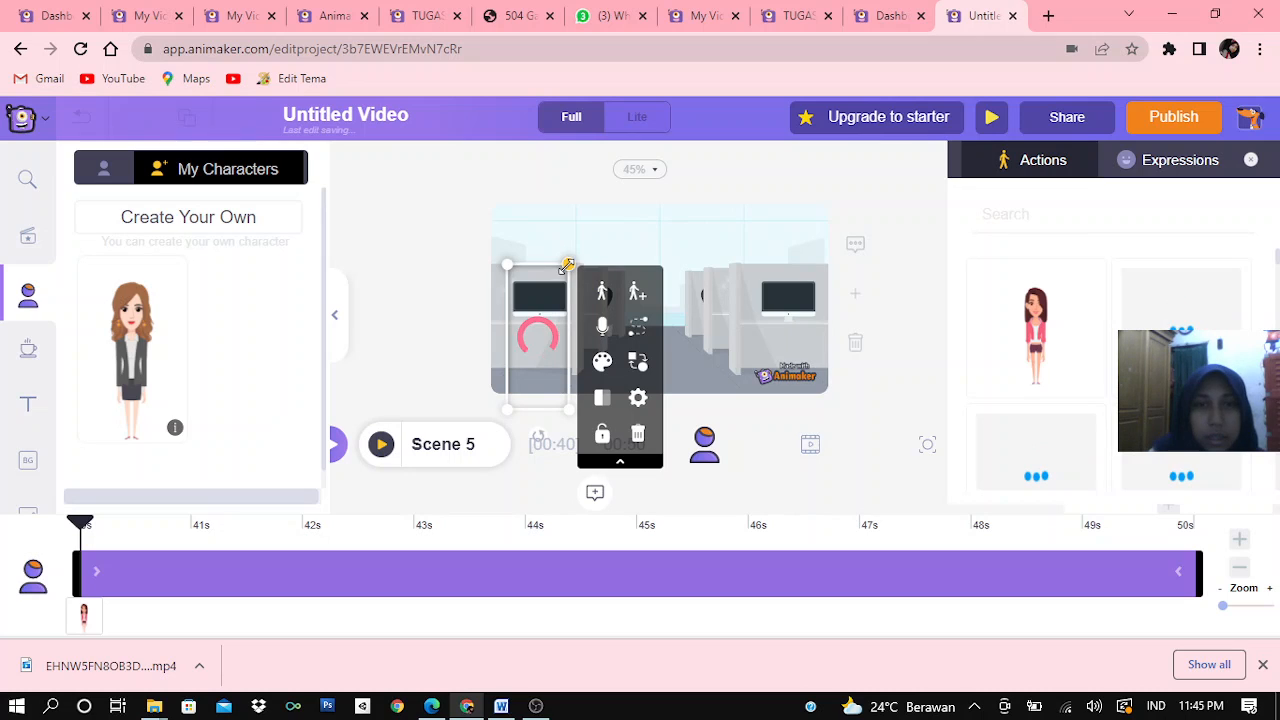
pyautogui.moveTo(569, 265); pyautogui.dragTo(603, 249)
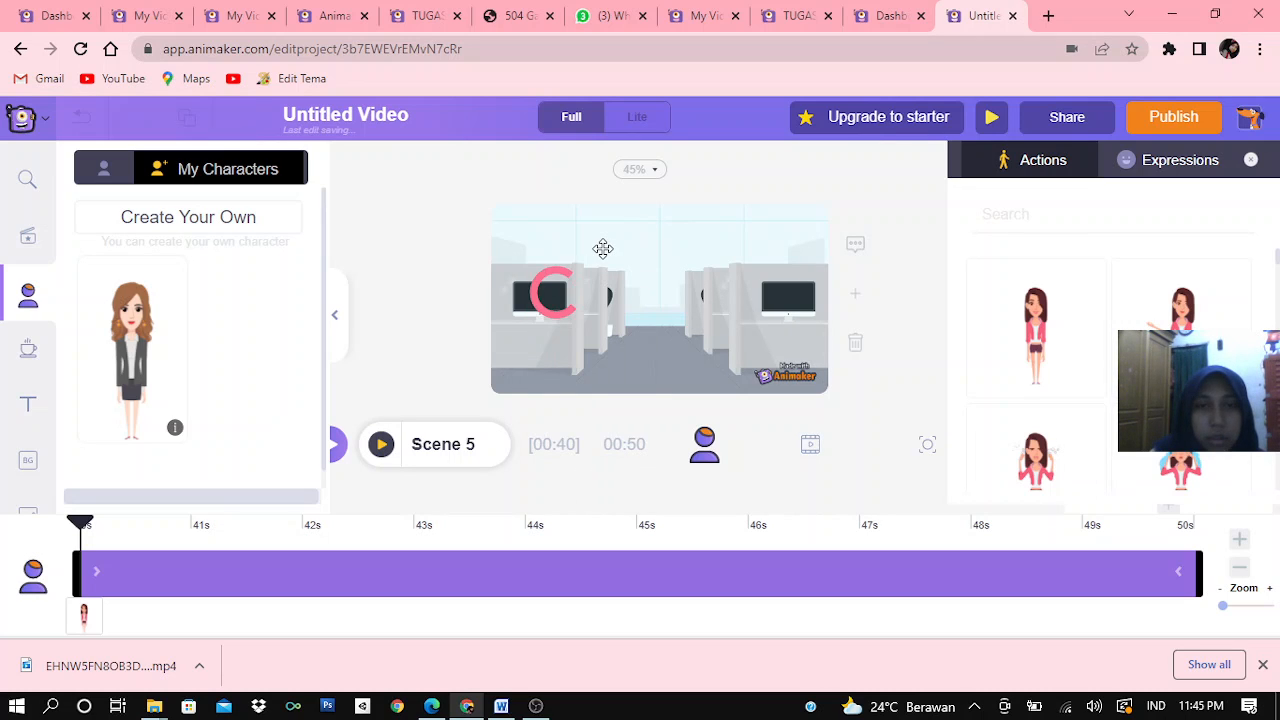
pyautogui.moveTo(540, 337); pyautogui.dragTo(538, 347)
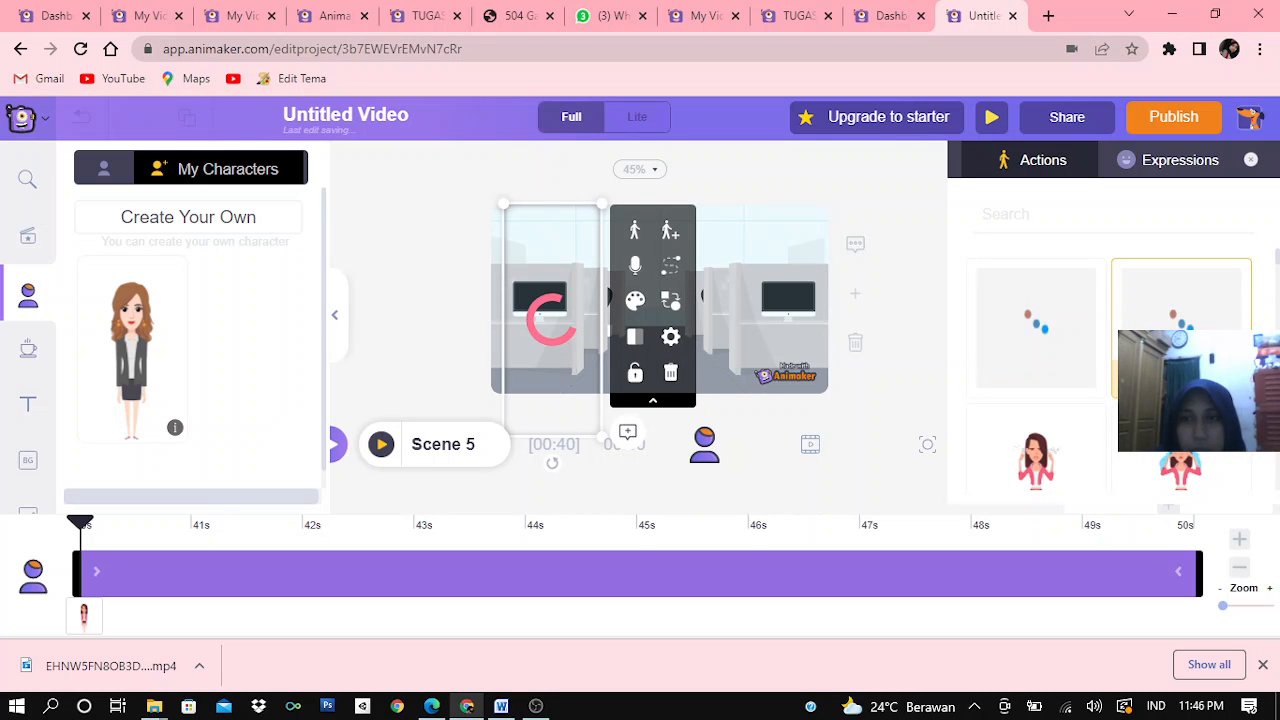
pyautogui.click(1180, 360)
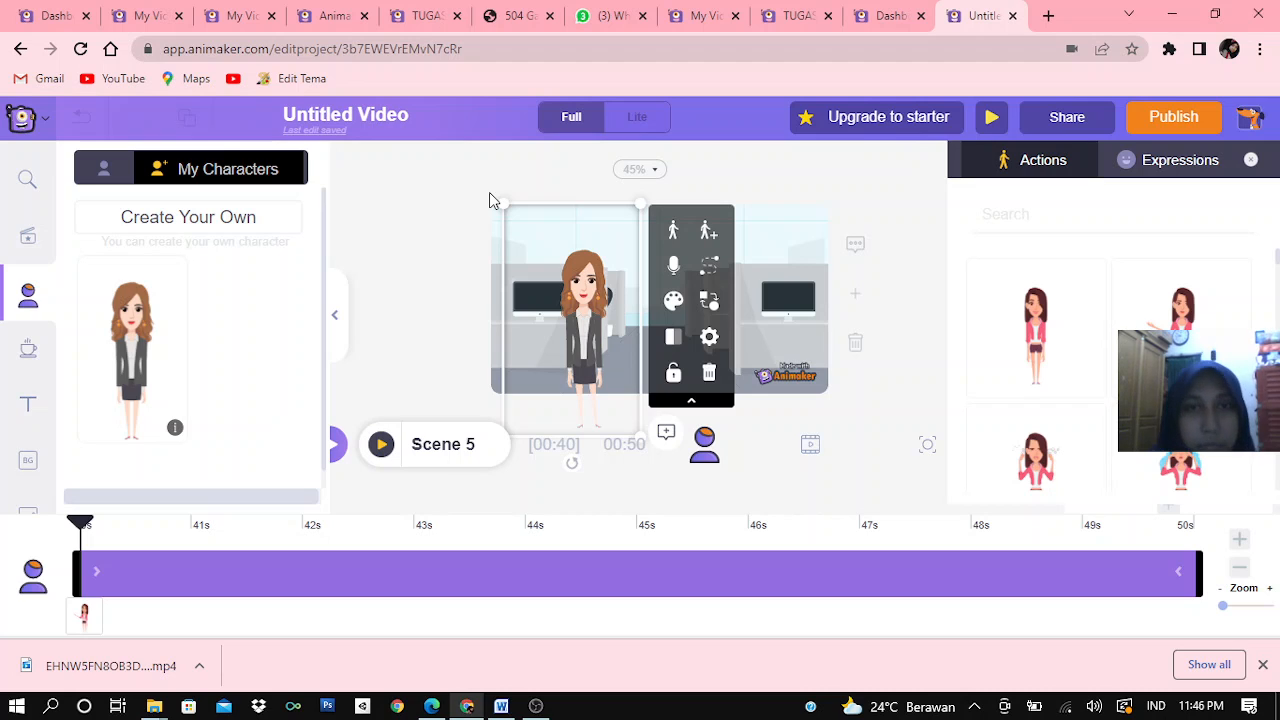
# Enlarge the brown-haired character further and move it to the left edge of Scene 5
pyautogui.moveTo(498, 207); pyautogui.dragTo(477, 201)
pyautogui.moveTo(568, 300); pyautogui.dragTo(530, 330)
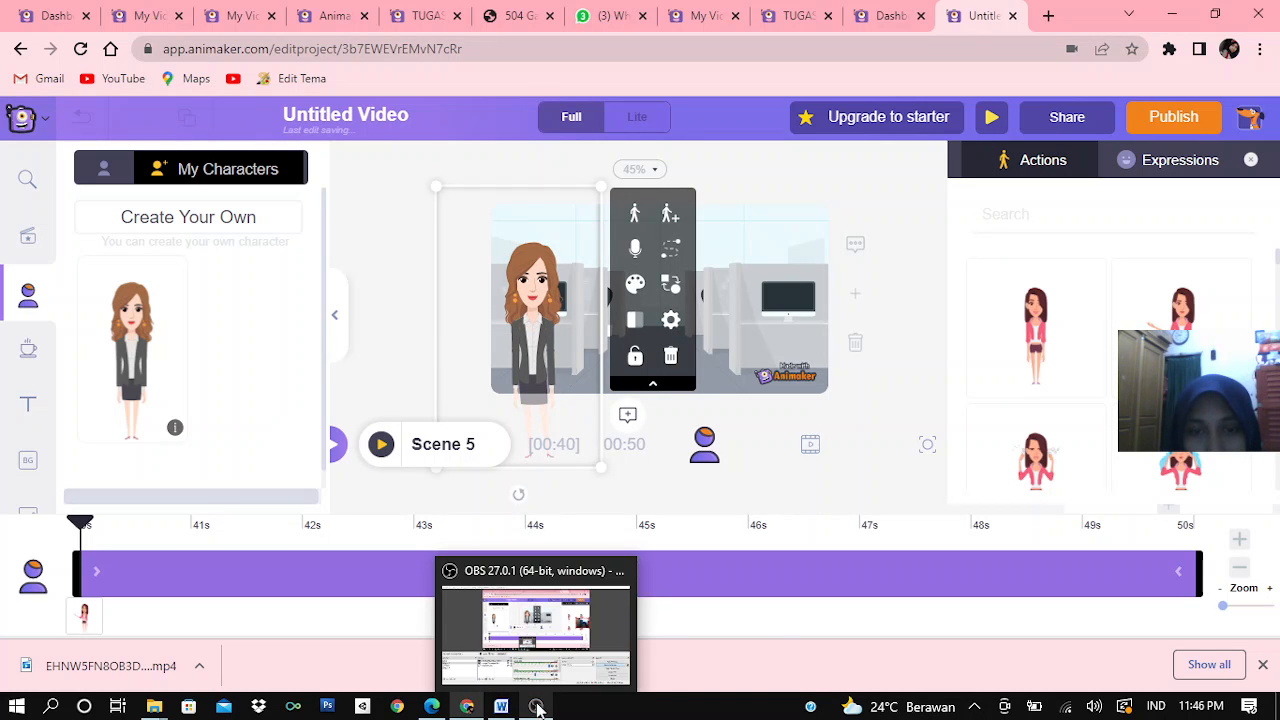
pyautogui.click(555, 670)
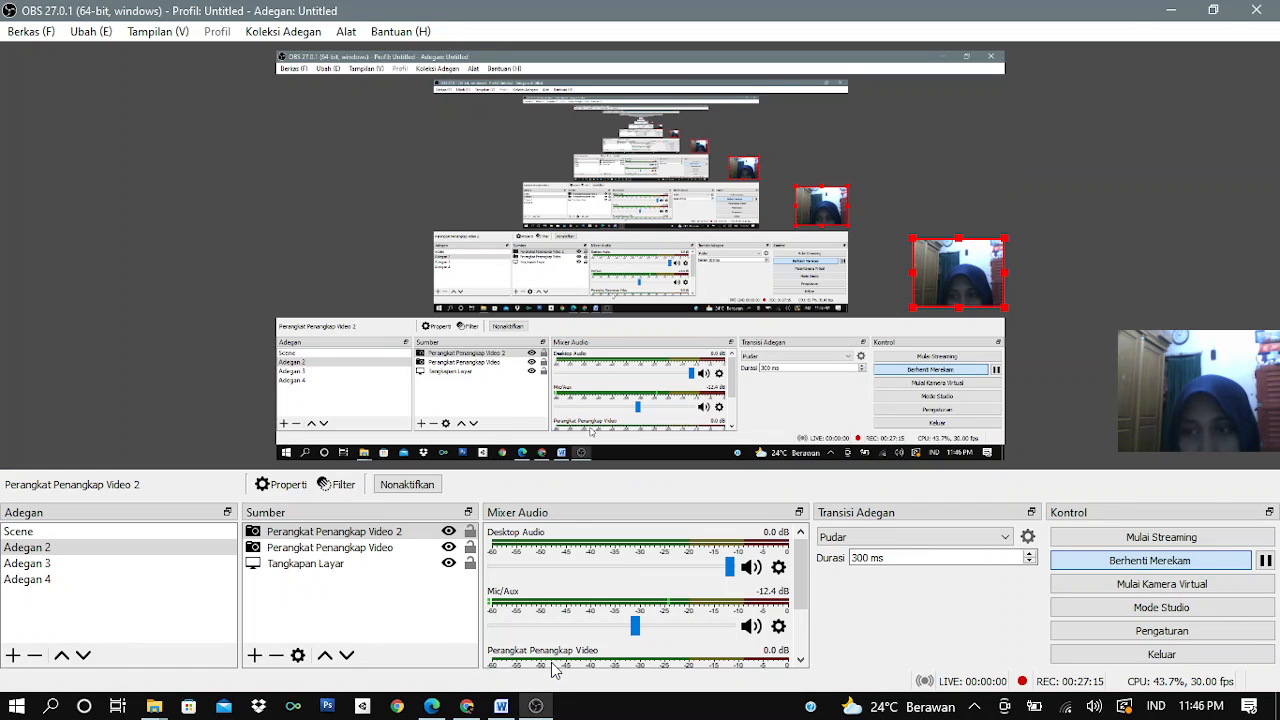
pyautogui.moveTo(466, 700)
pyautogui.click(459, 651)
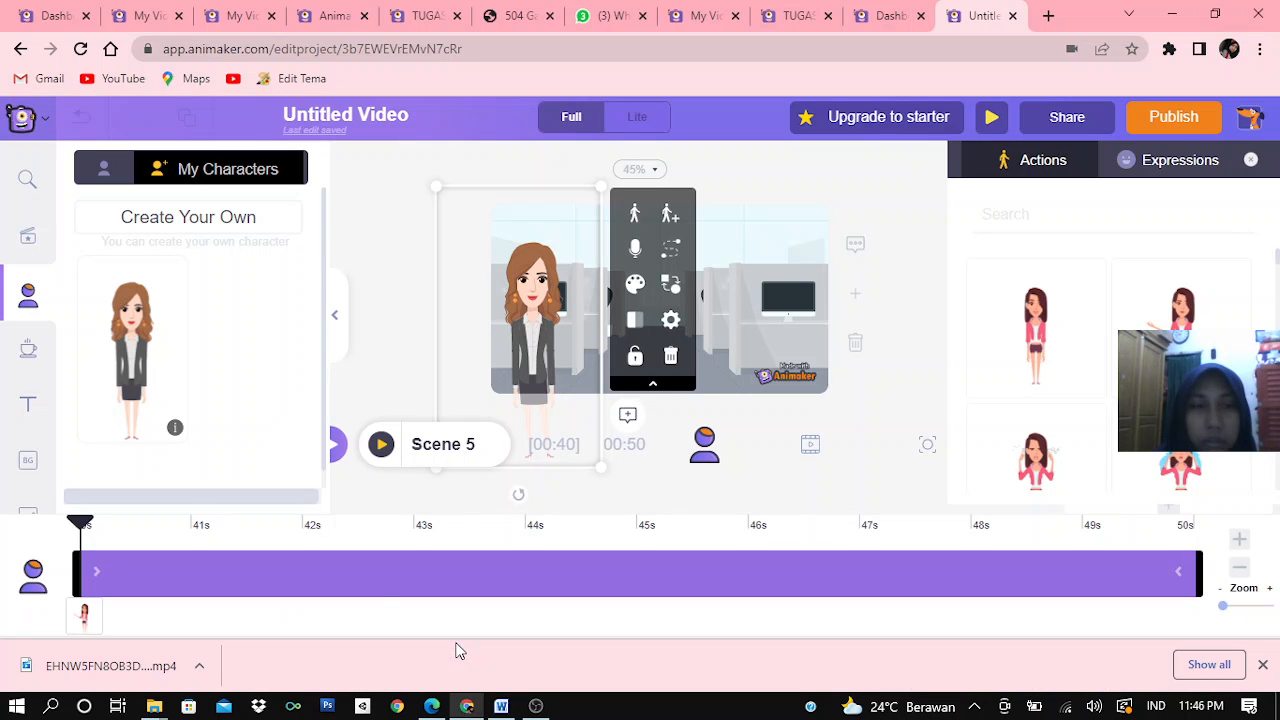
# Add the computer monitor from the Office properties to Scene 5, enlarged and placed beside the character on the right half
pyautogui.click(31, 348)
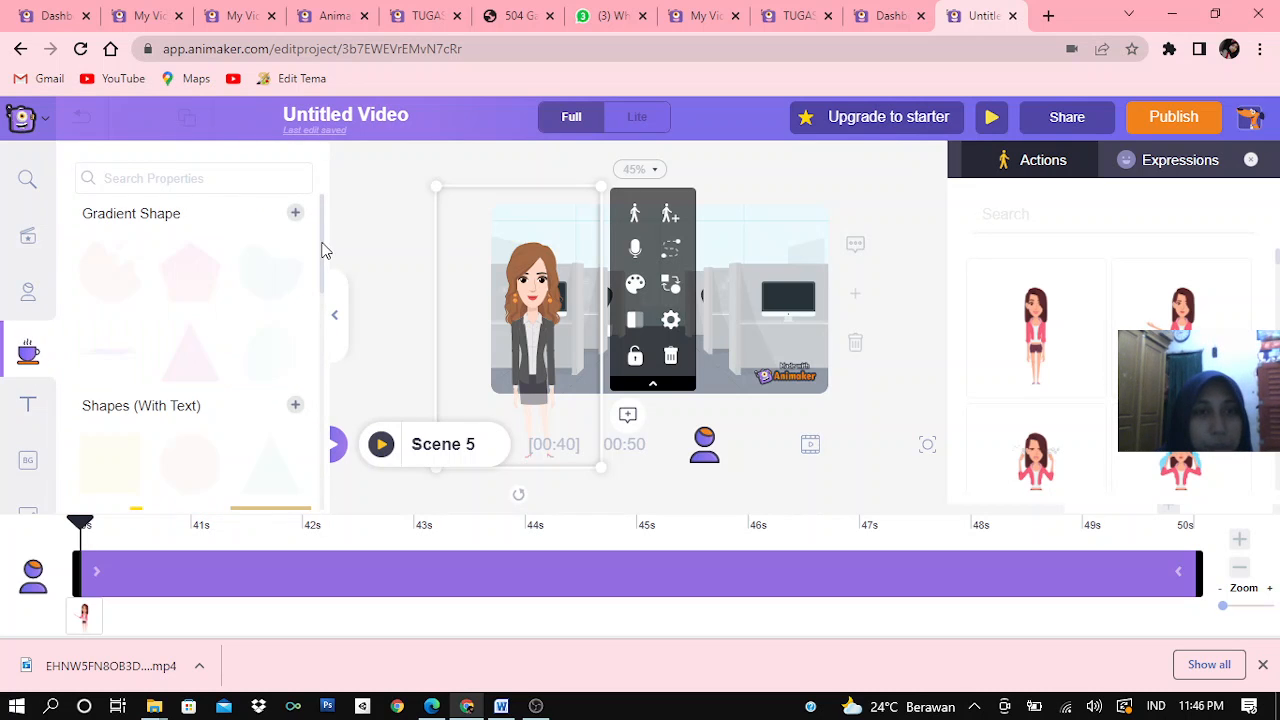
pyautogui.moveTo(322, 253); pyautogui.dragTo(311, 347)
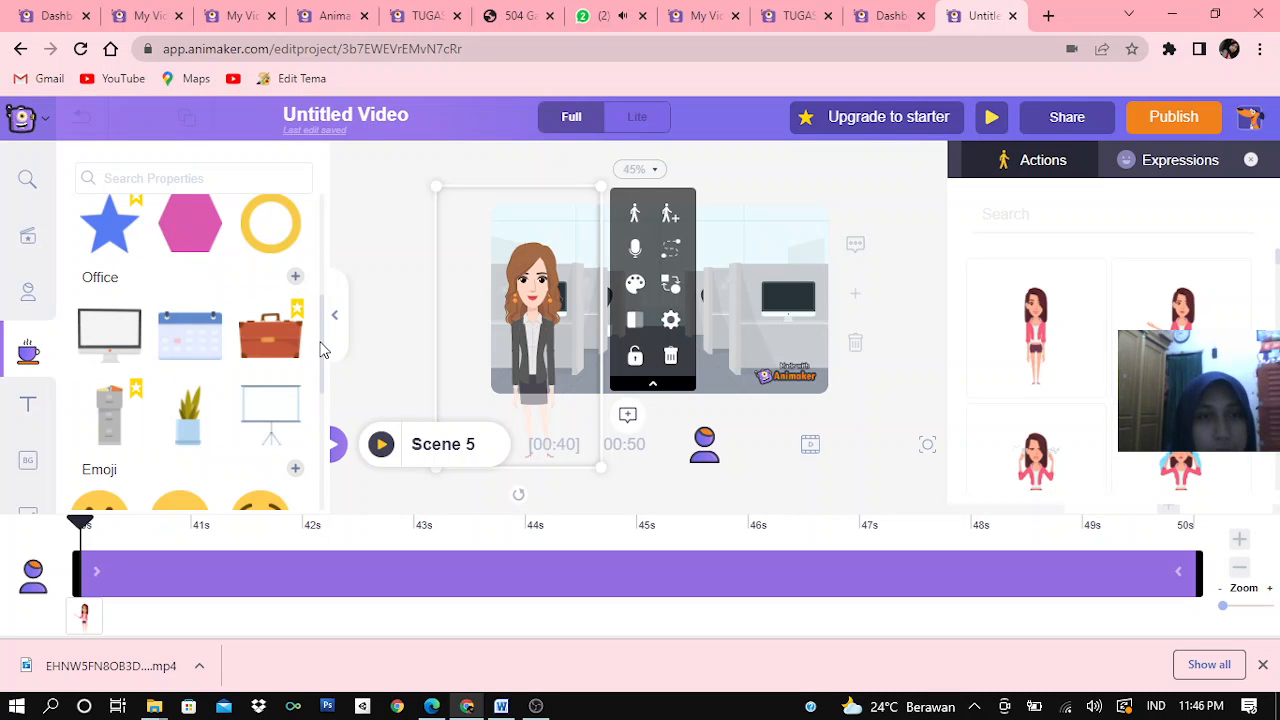
pyautogui.click(113, 336)
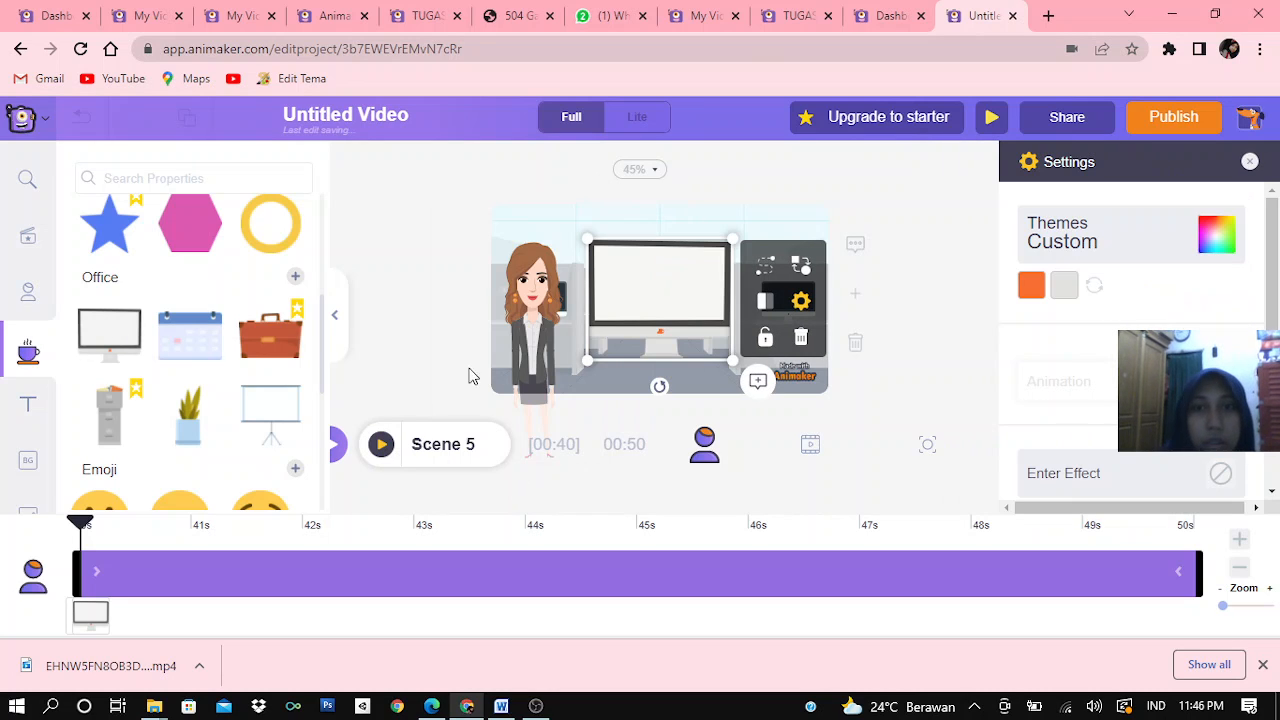
pyautogui.moveTo(644, 321); pyautogui.dragTo(719, 317)
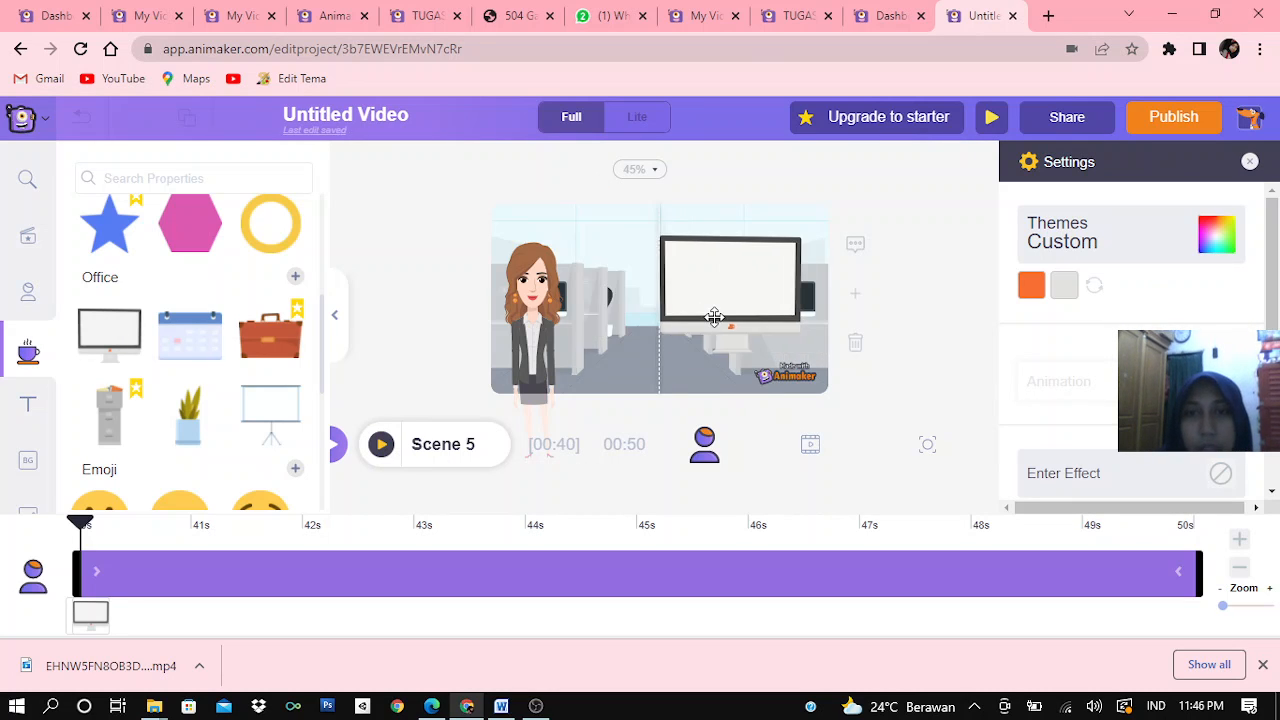
pyautogui.click(694, 261)
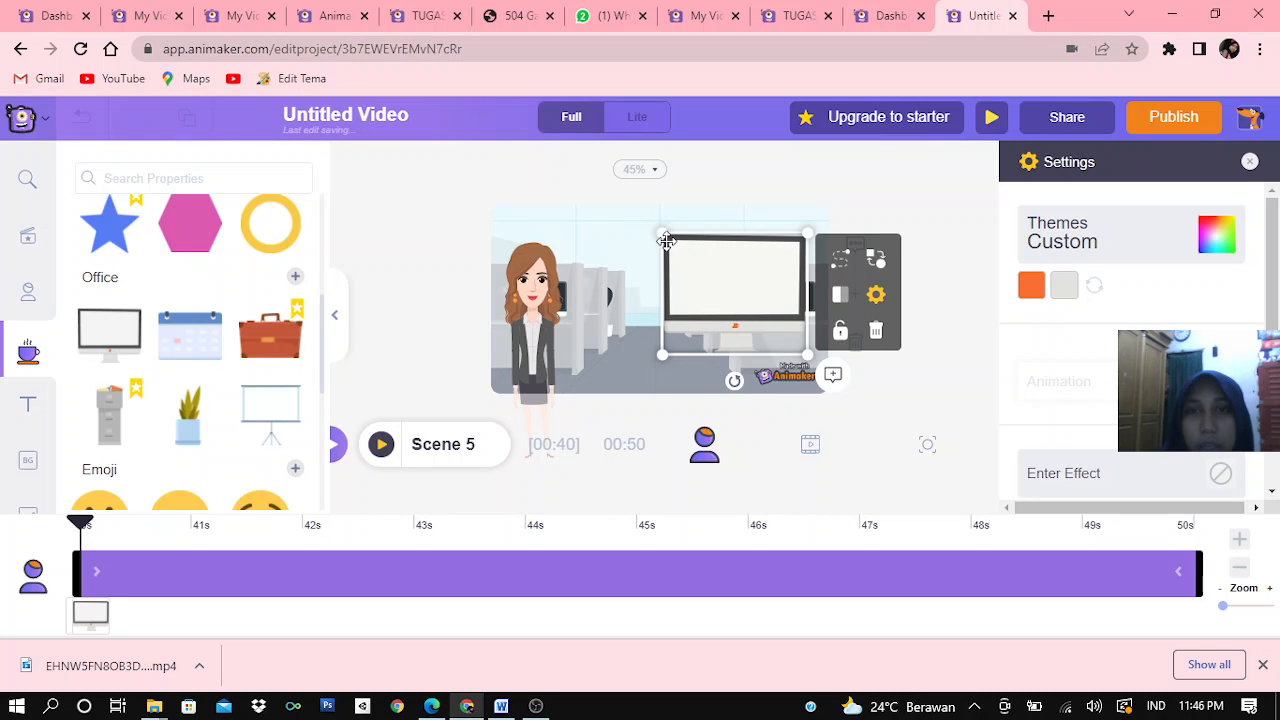
pyautogui.moveTo(666, 240); pyautogui.dragTo(640, 228)
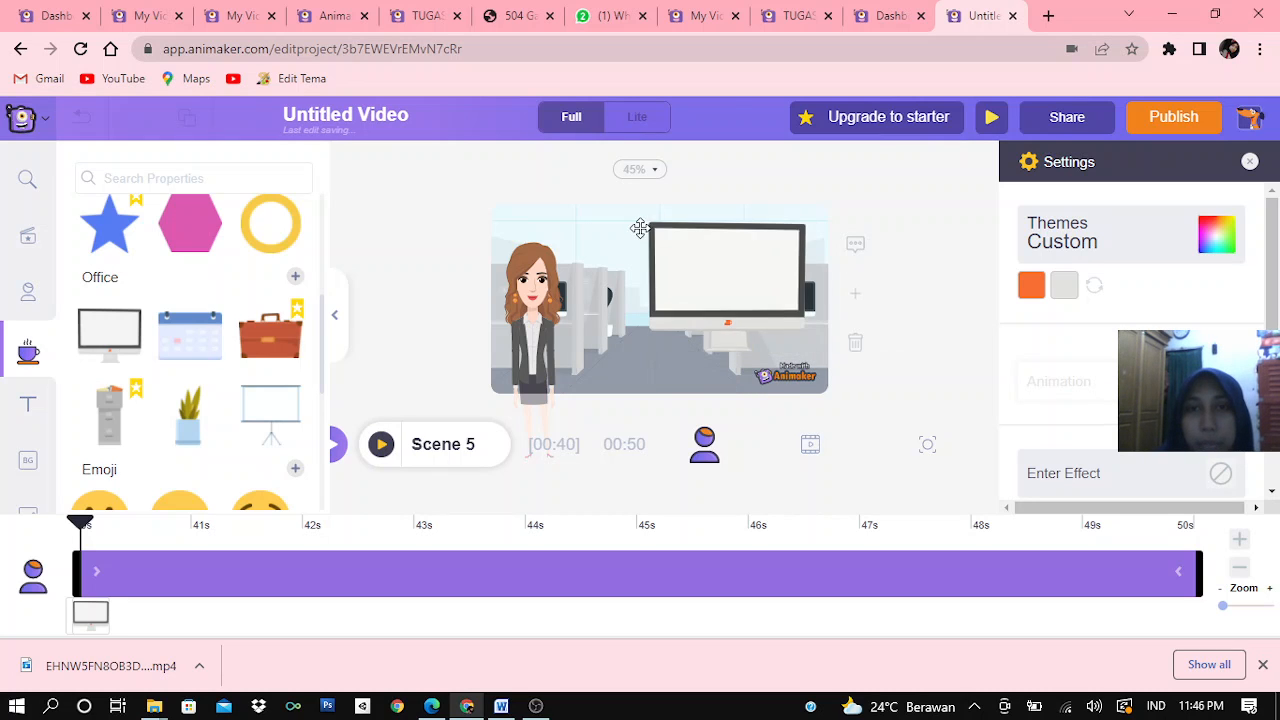
pyautogui.click(698, 250)
pyautogui.moveTo(711, 261); pyautogui.dragTo(698, 287)
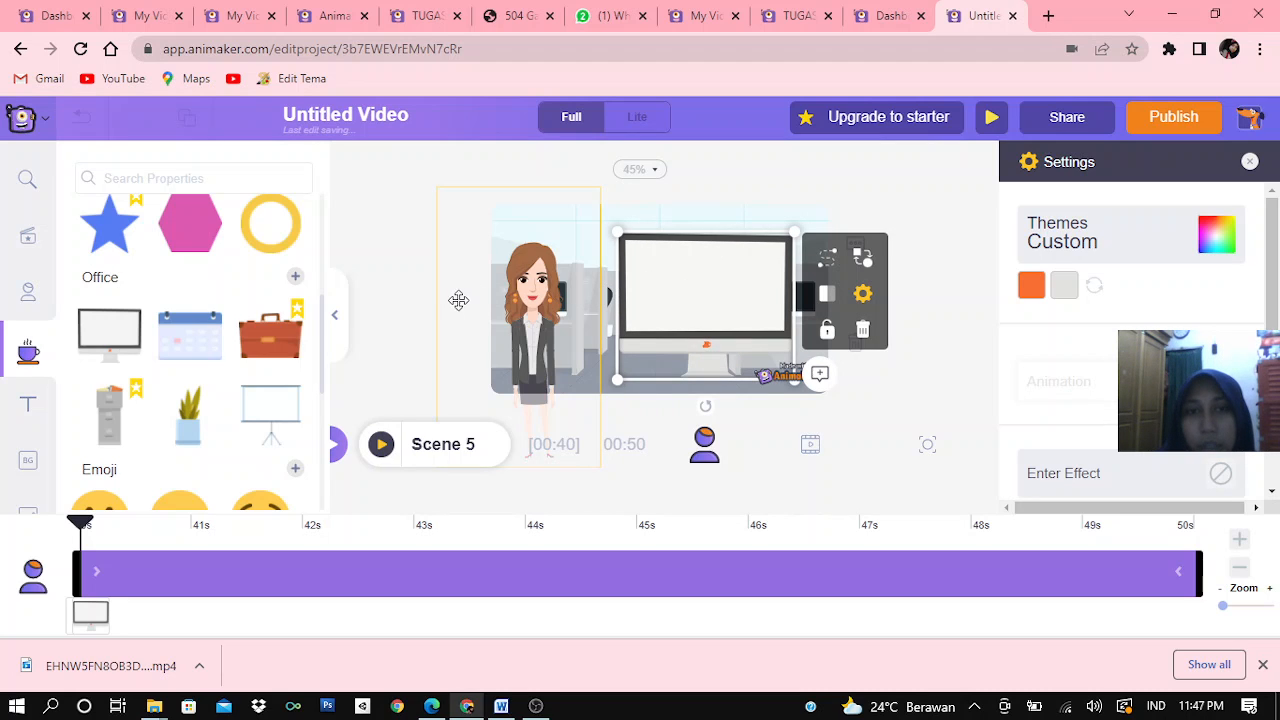
# Add a subheading reading "Hai semua" and place it on the monitor's white screen
pyautogui.click(26, 410)
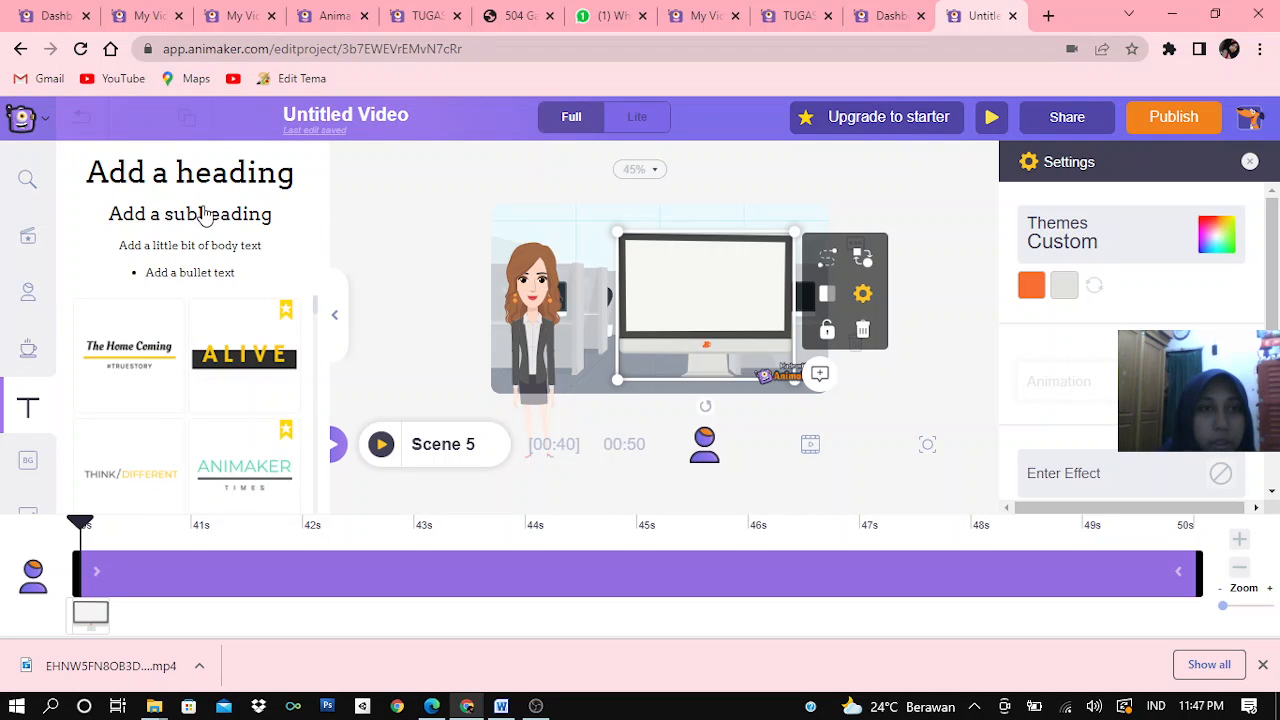
pyautogui.click(204, 216)
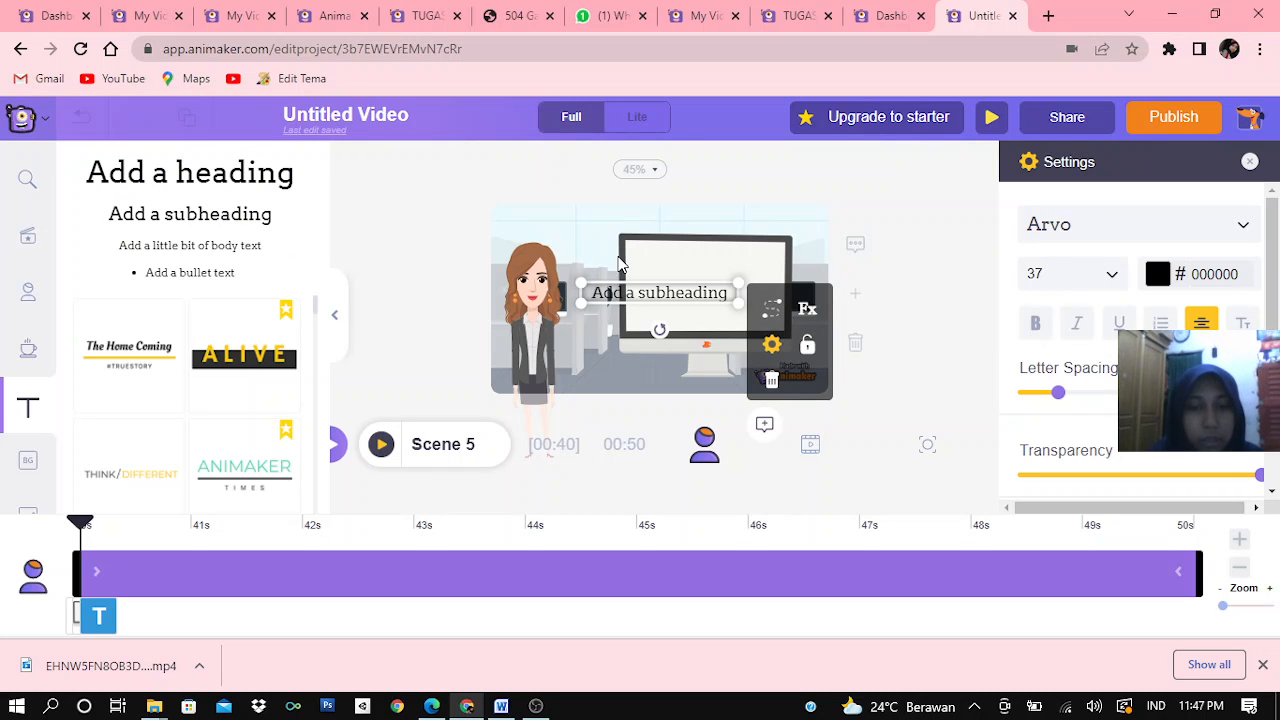
pyautogui.press('space')
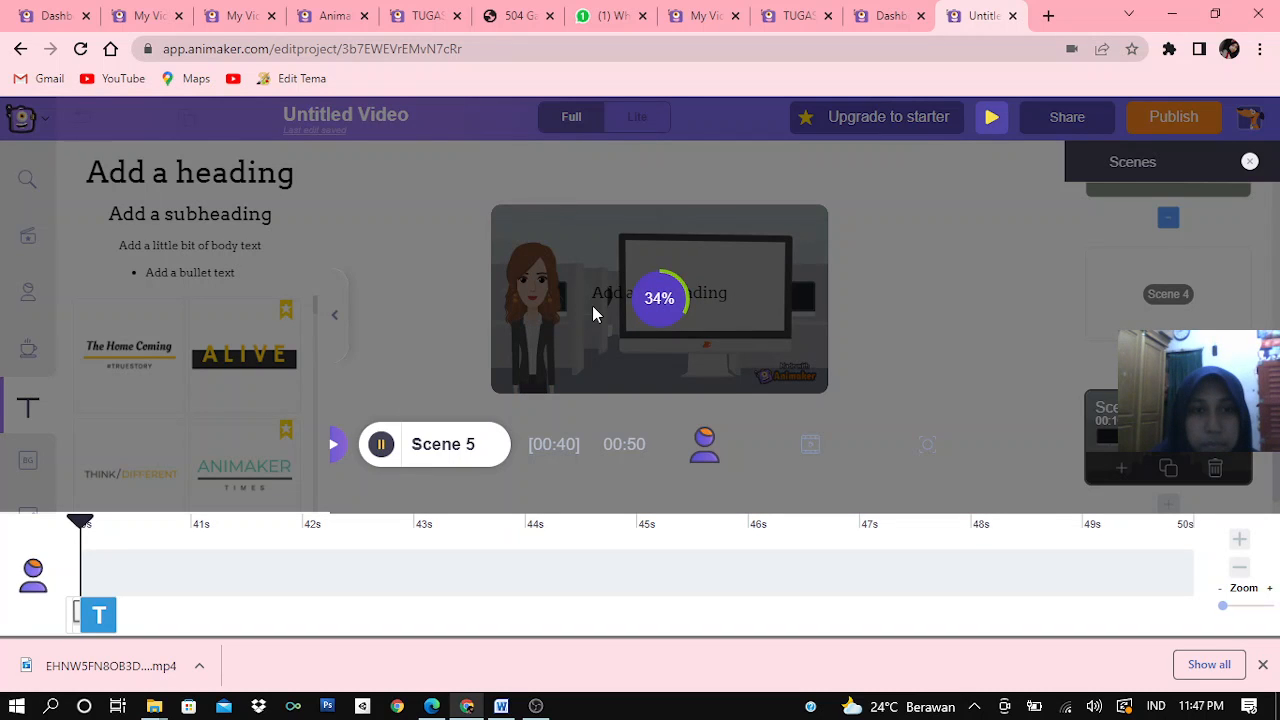
pyautogui.click(340, 450)
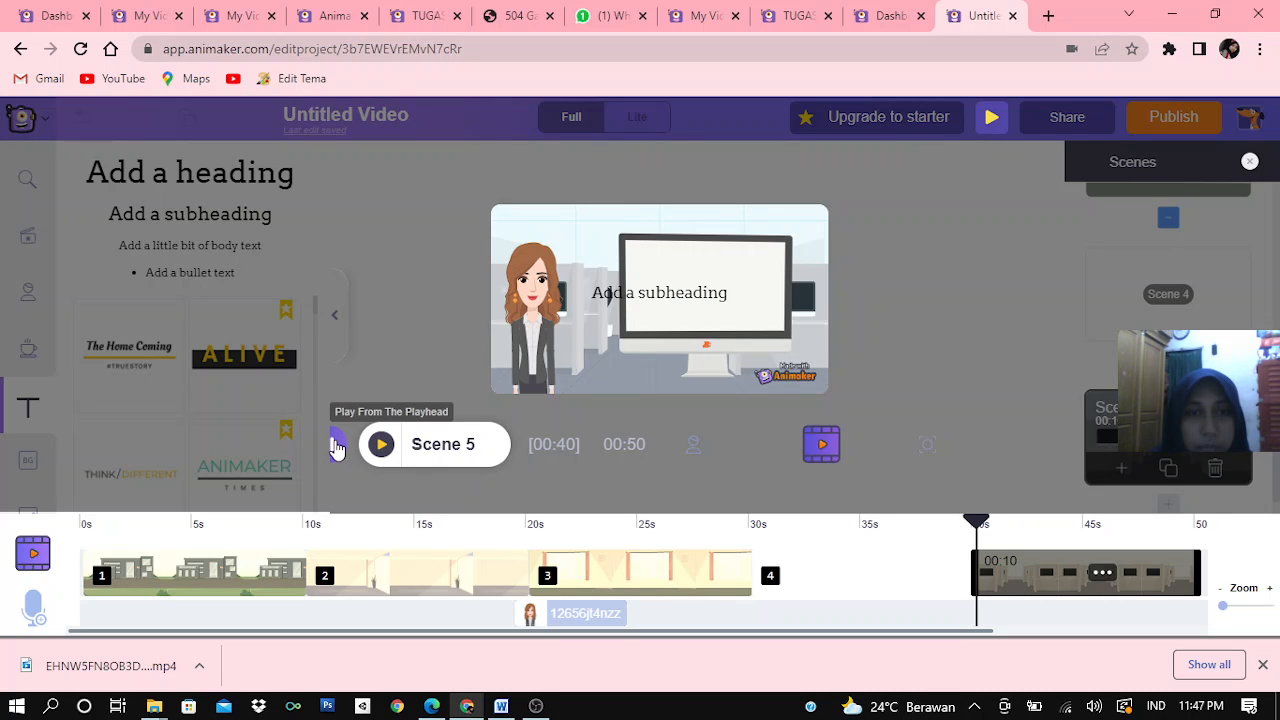
pyautogui.click(661, 290)
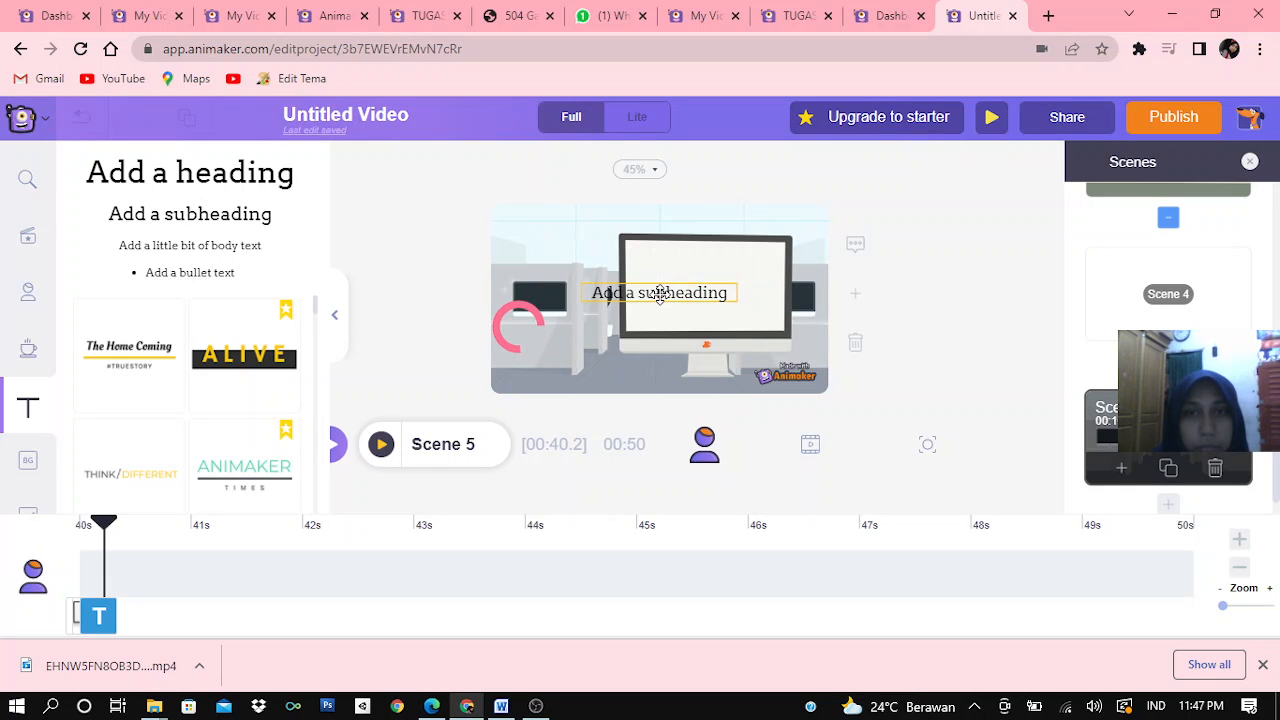
pyautogui.click(660, 292)
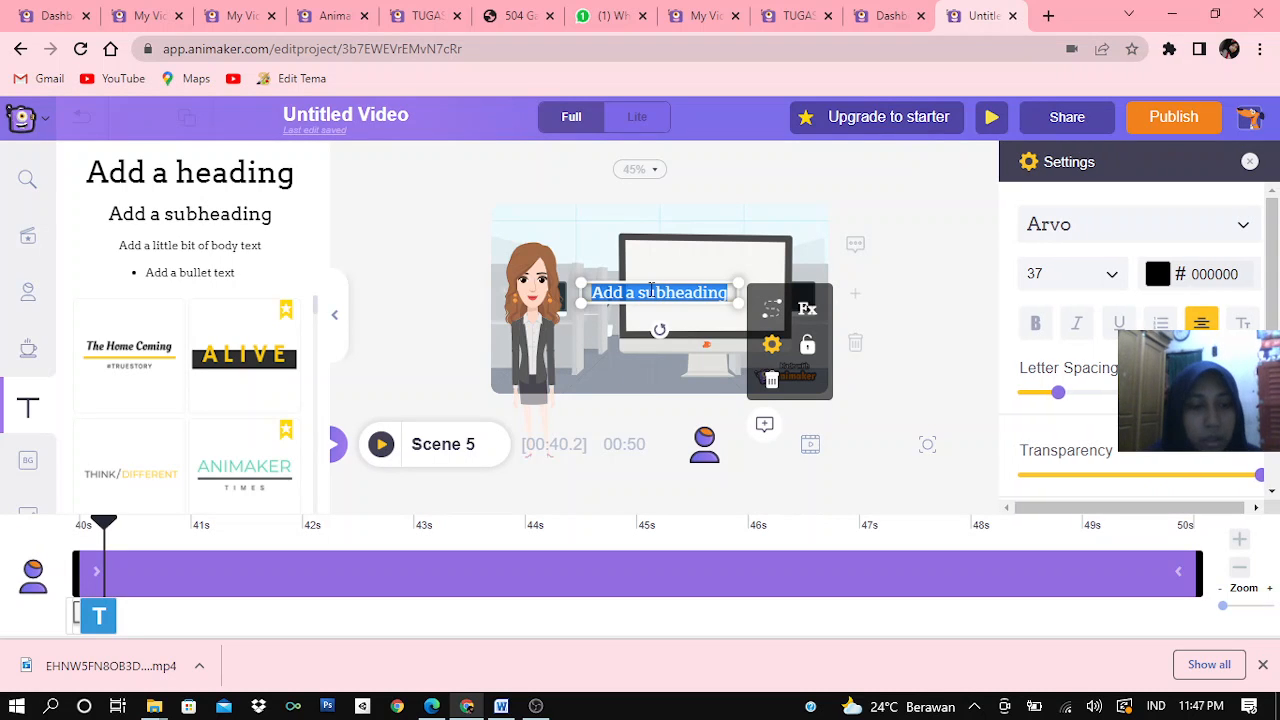
pyautogui.press('BackSpace')
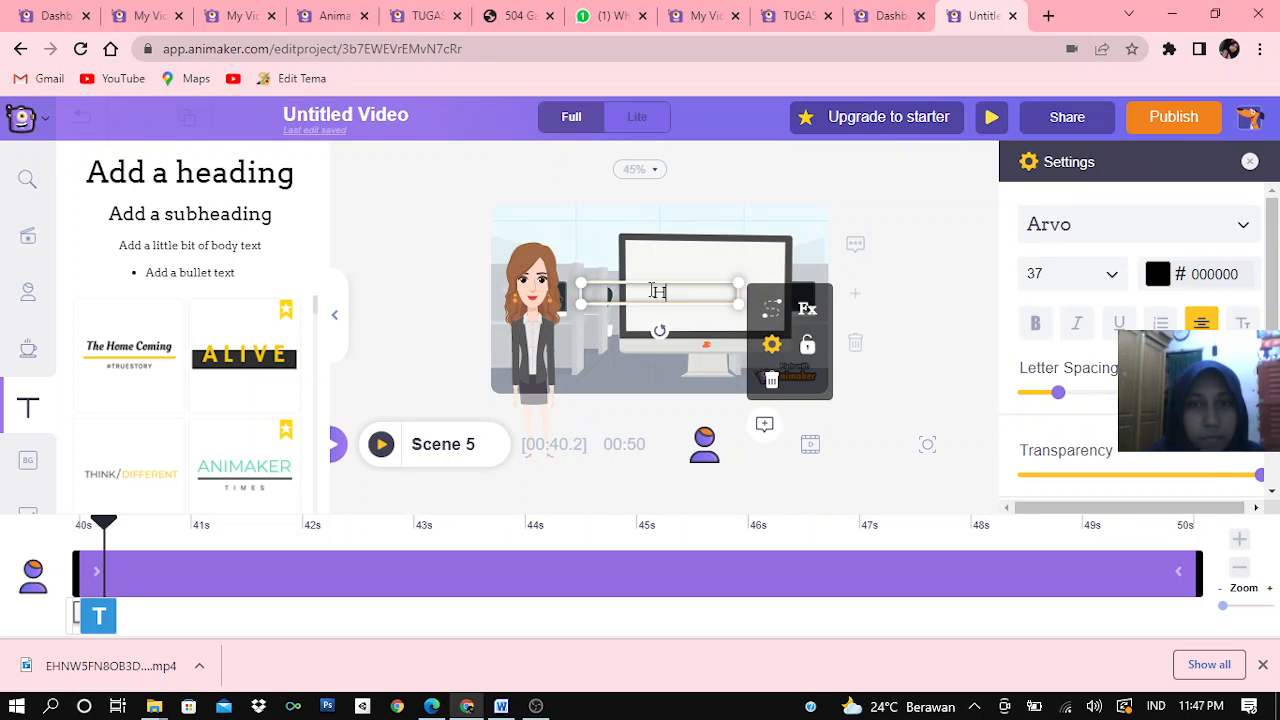
pyautogui.write('Hai')
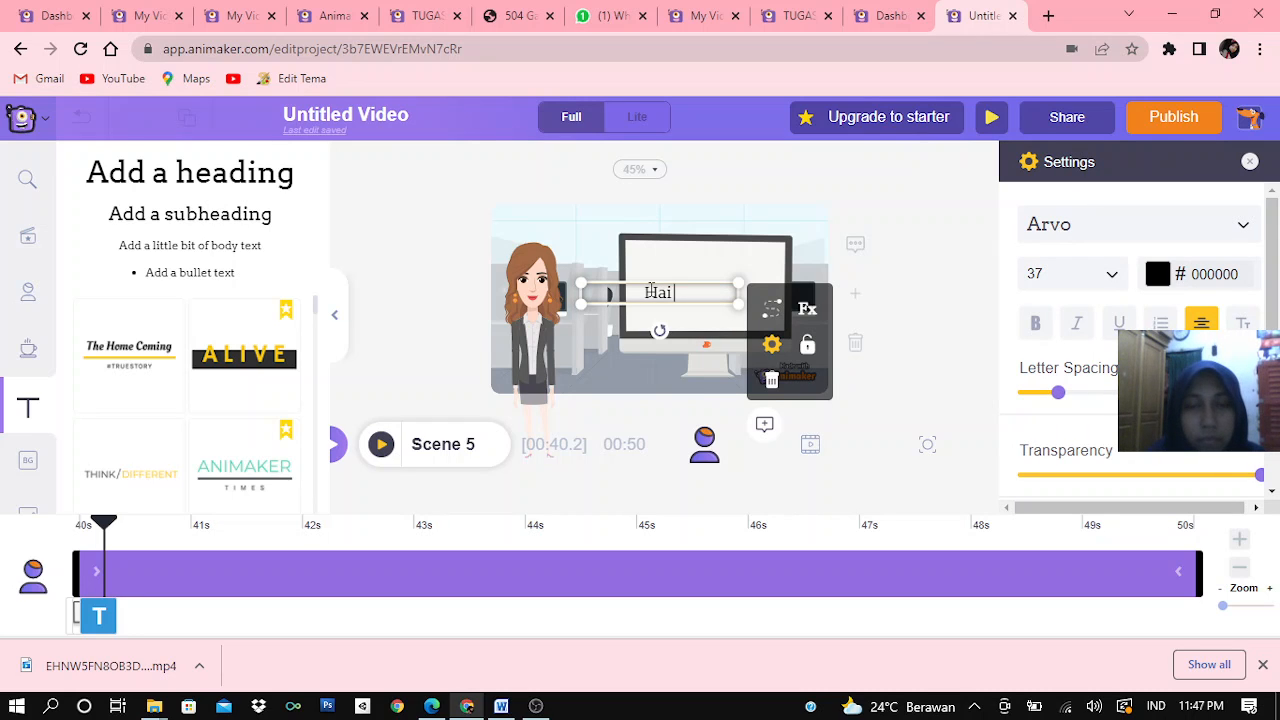
pyautogui.write(' semua')
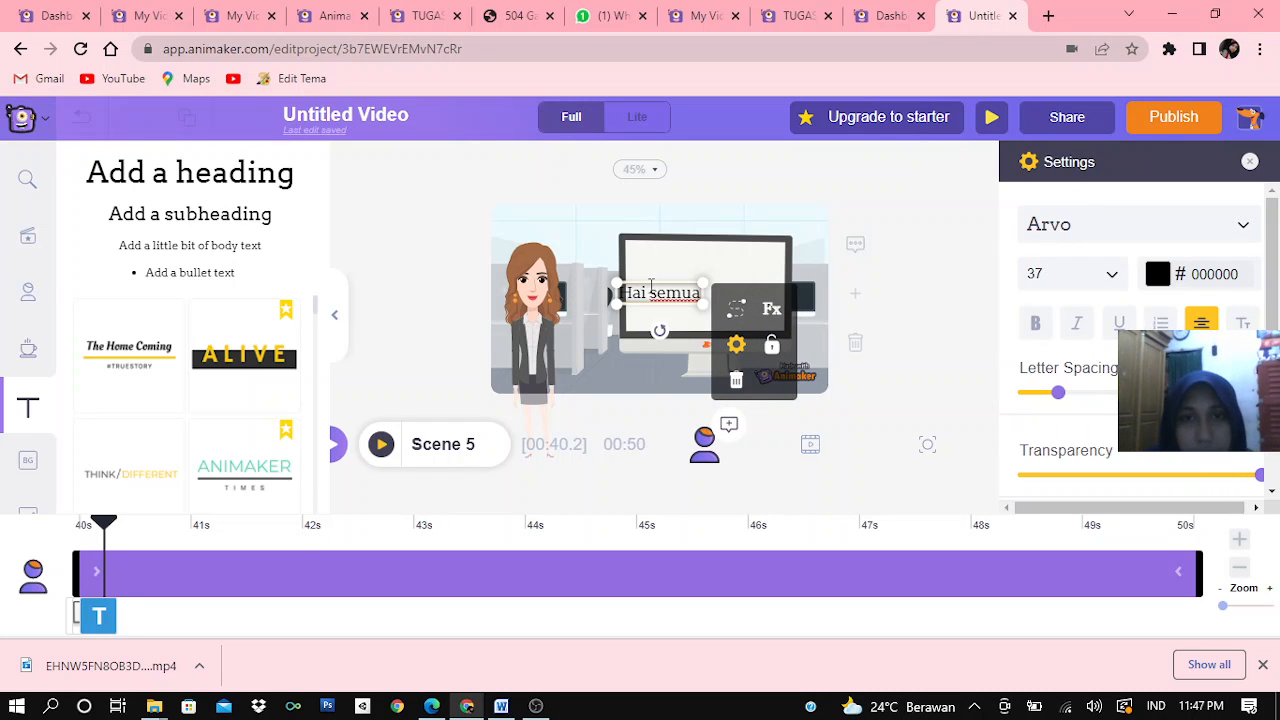
pyautogui.moveTo(645, 283); pyautogui.dragTo(689, 266)
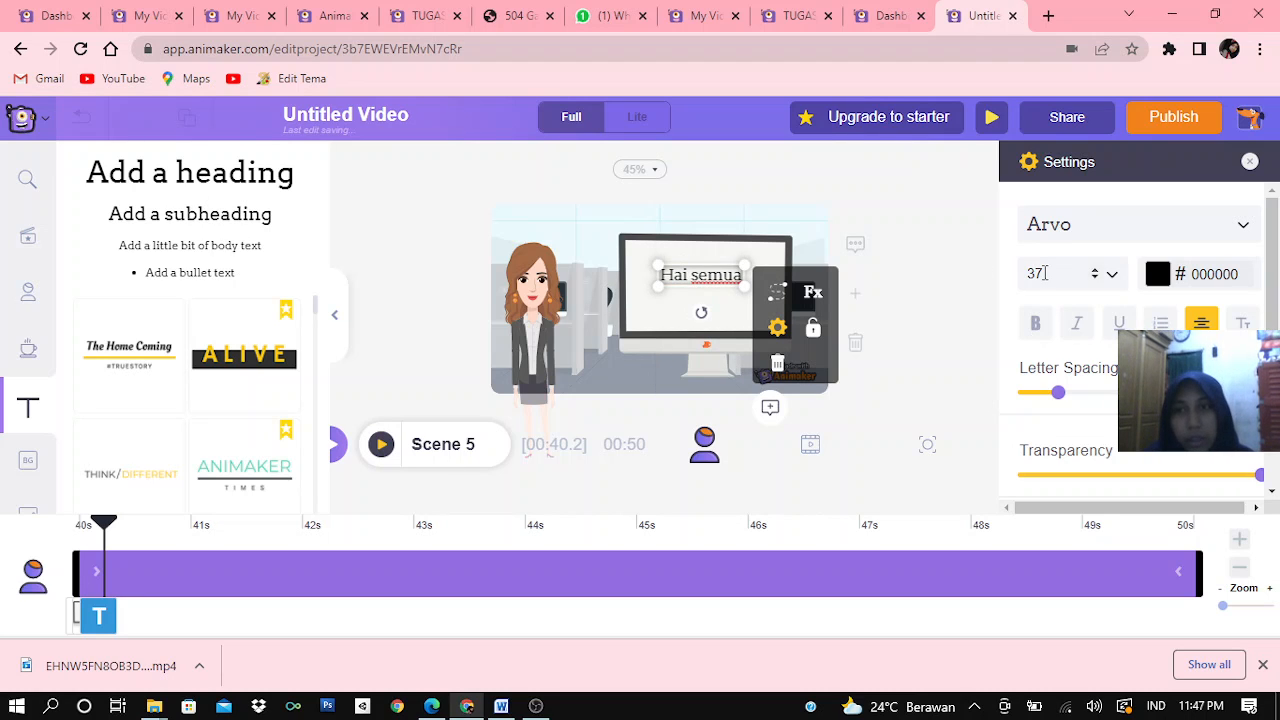
# Give the "Hai semua" text the Wipe Top enter effect and shift it slightly down on the monitor screen
pyautogui.scroll(-1, 1085, 417)
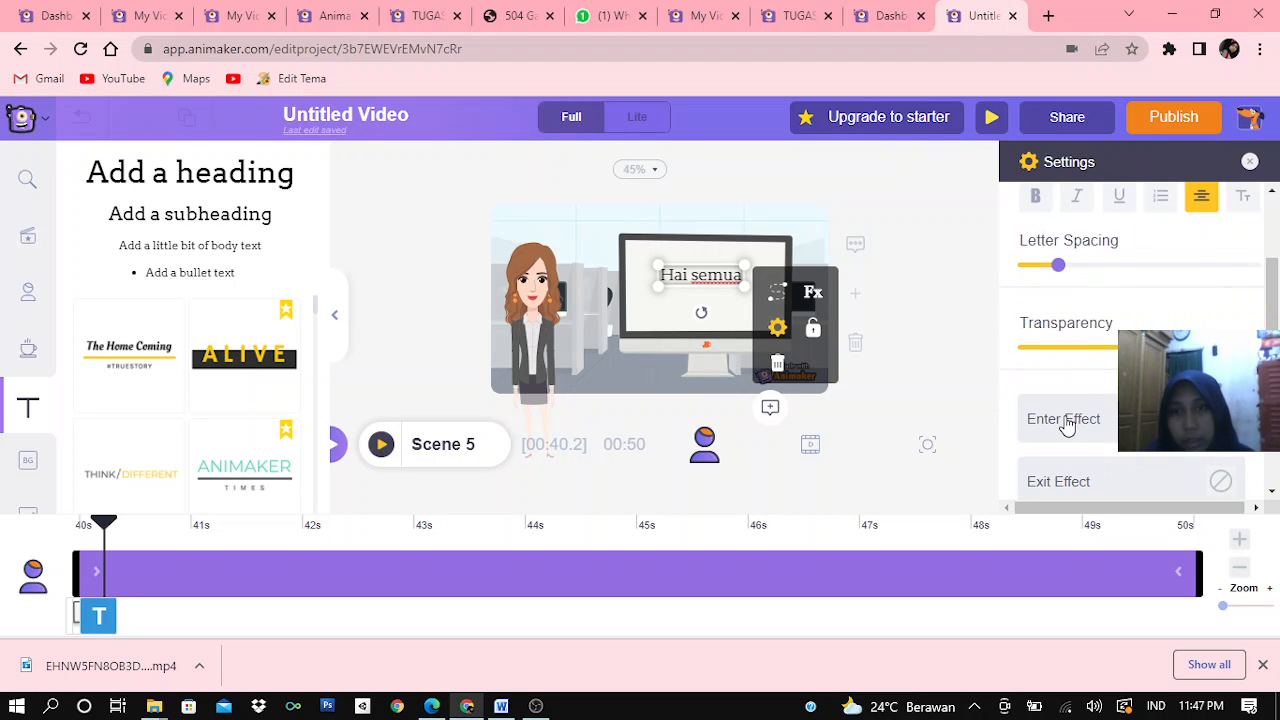
pyautogui.click(1063, 419)
pyautogui.scroll(-3, 1067, 424)
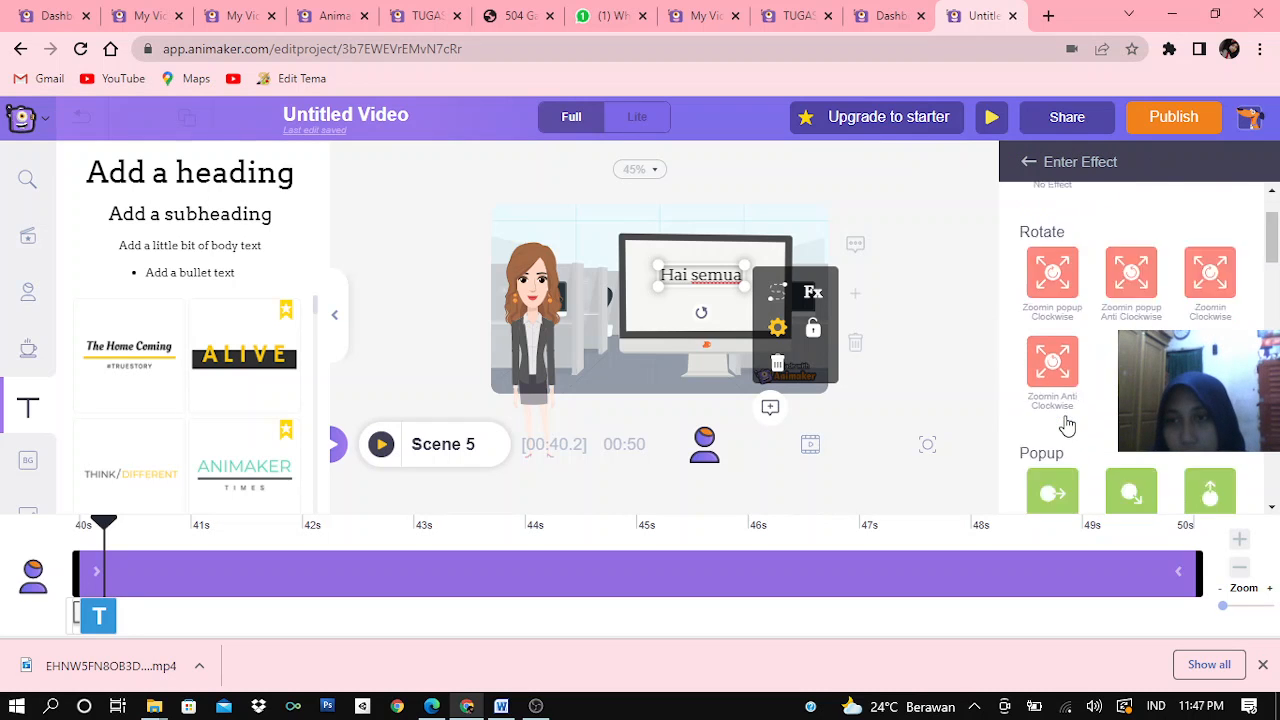
pyautogui.scroll(-5, 1067, 420)
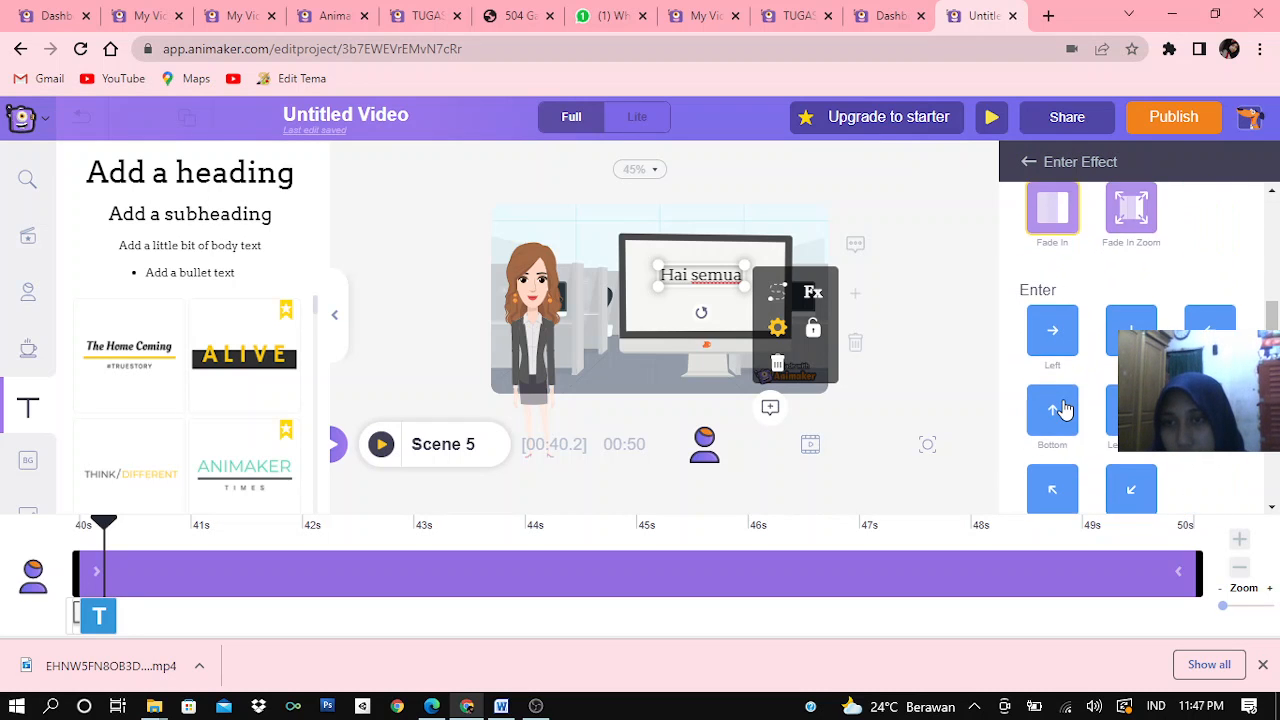
pyautogui.click(1118, 284)
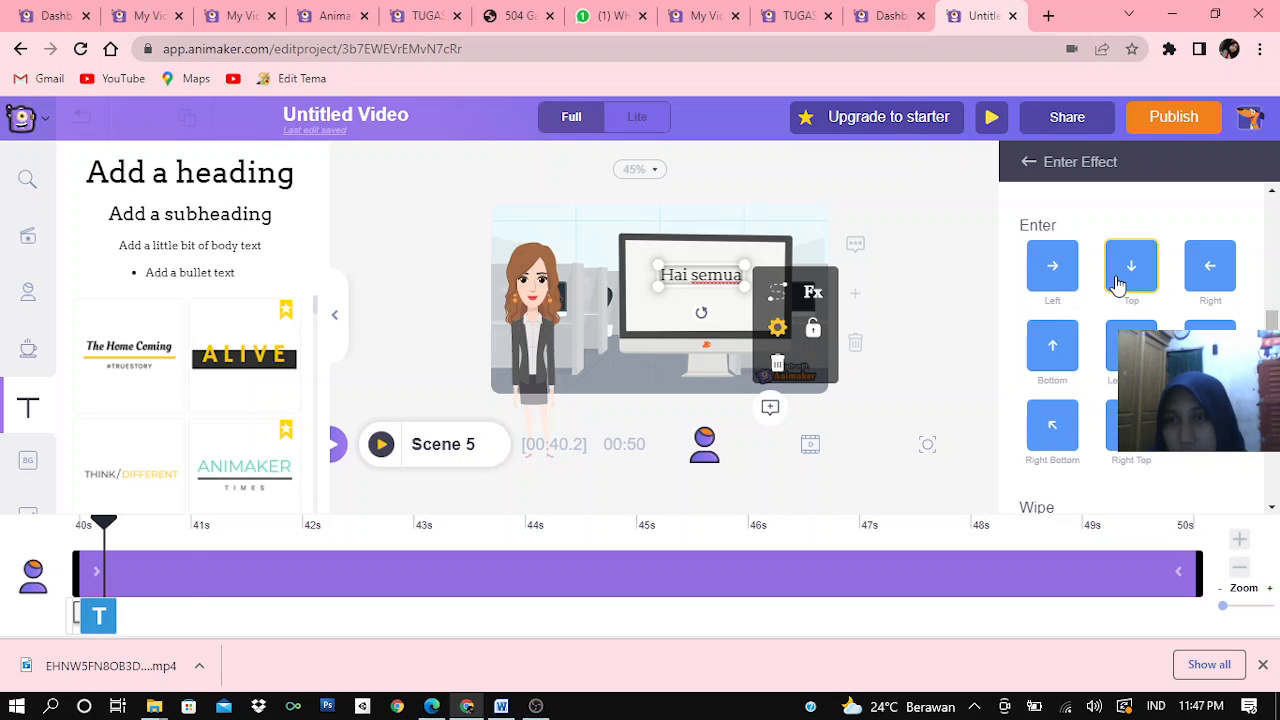
pyautogui.scroll(-3, 1118, 290)
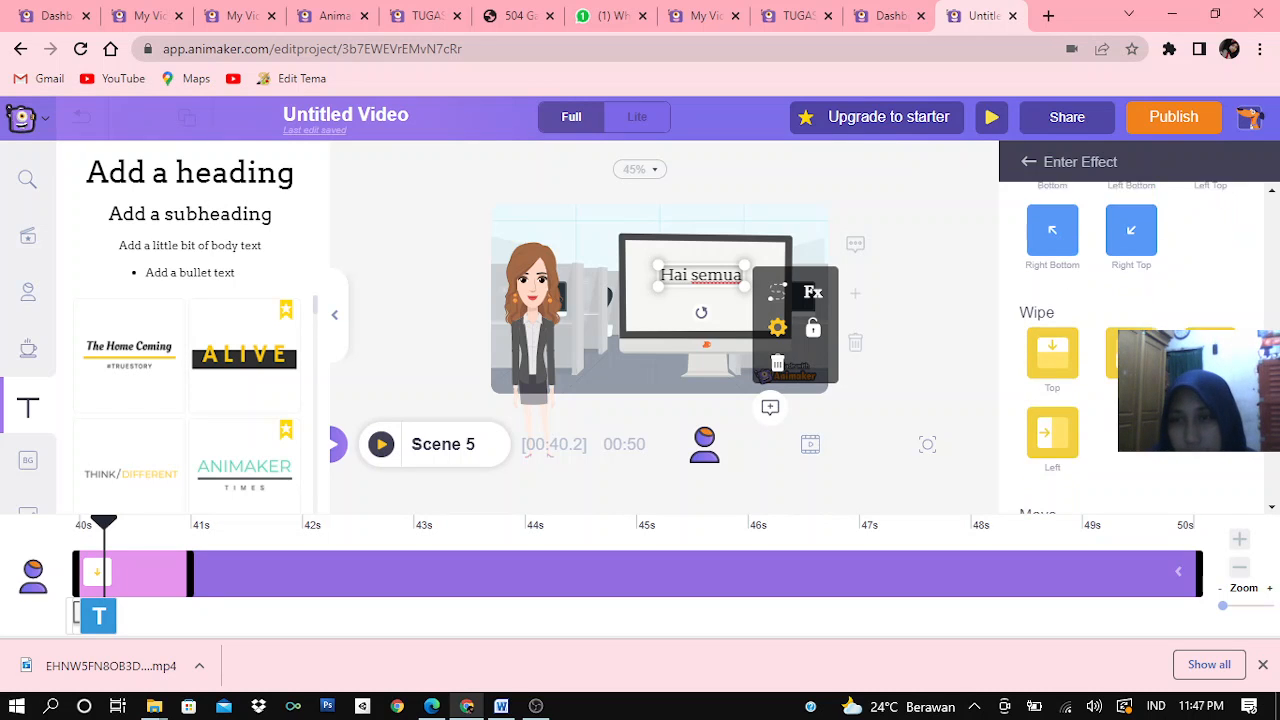
pyautogui.scroll(-1, 1118, 290)
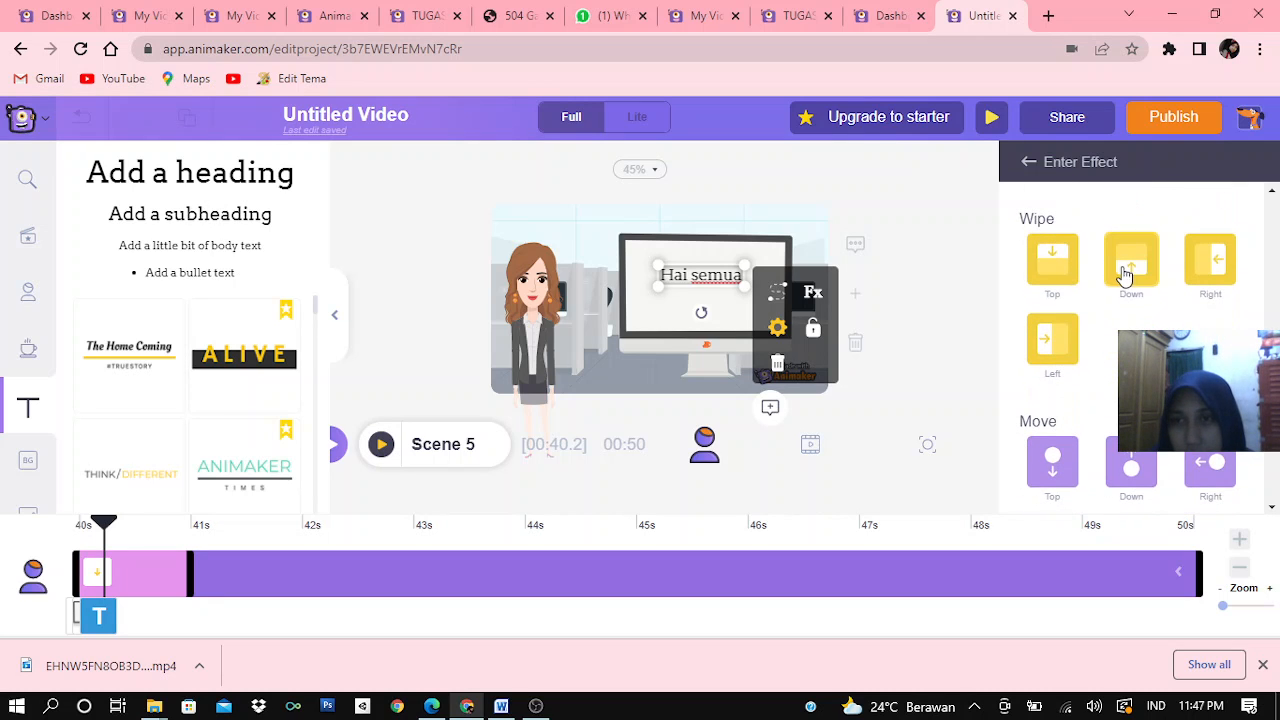
pyautogui.click(1055, 278)
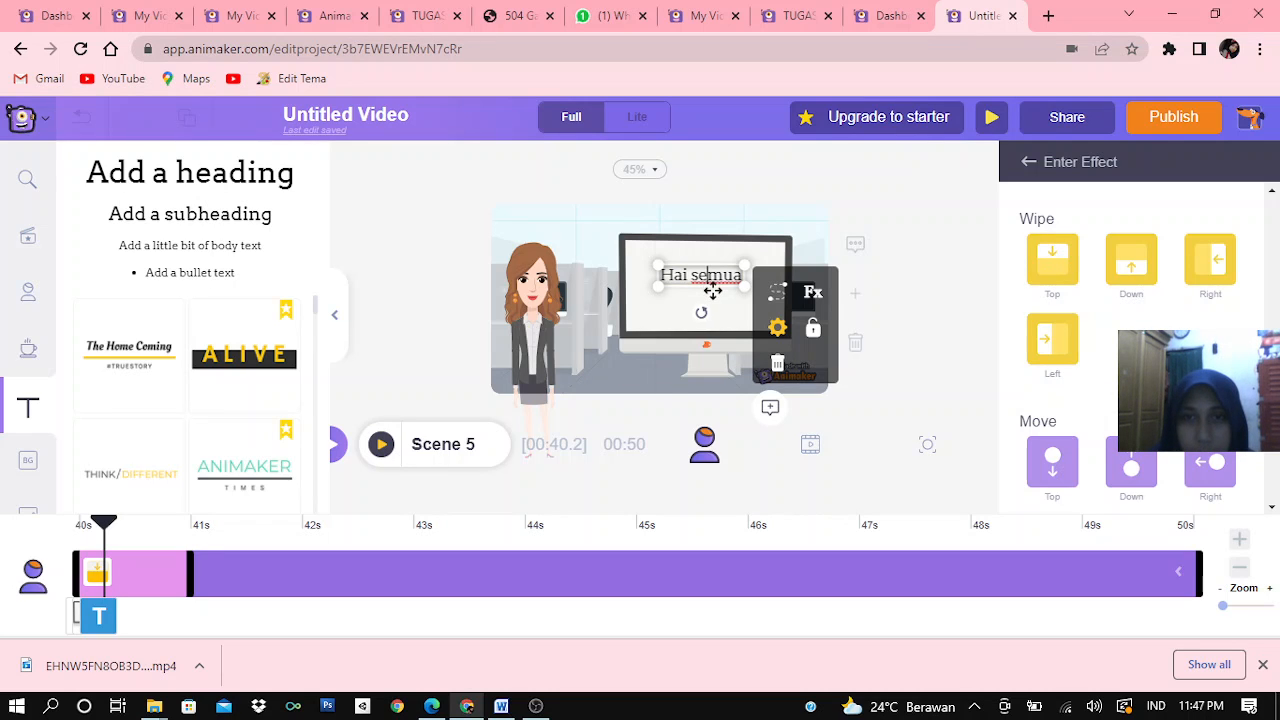
pyautogui.moveTo(712, 290); pyautogui.dragTo(716, 299)
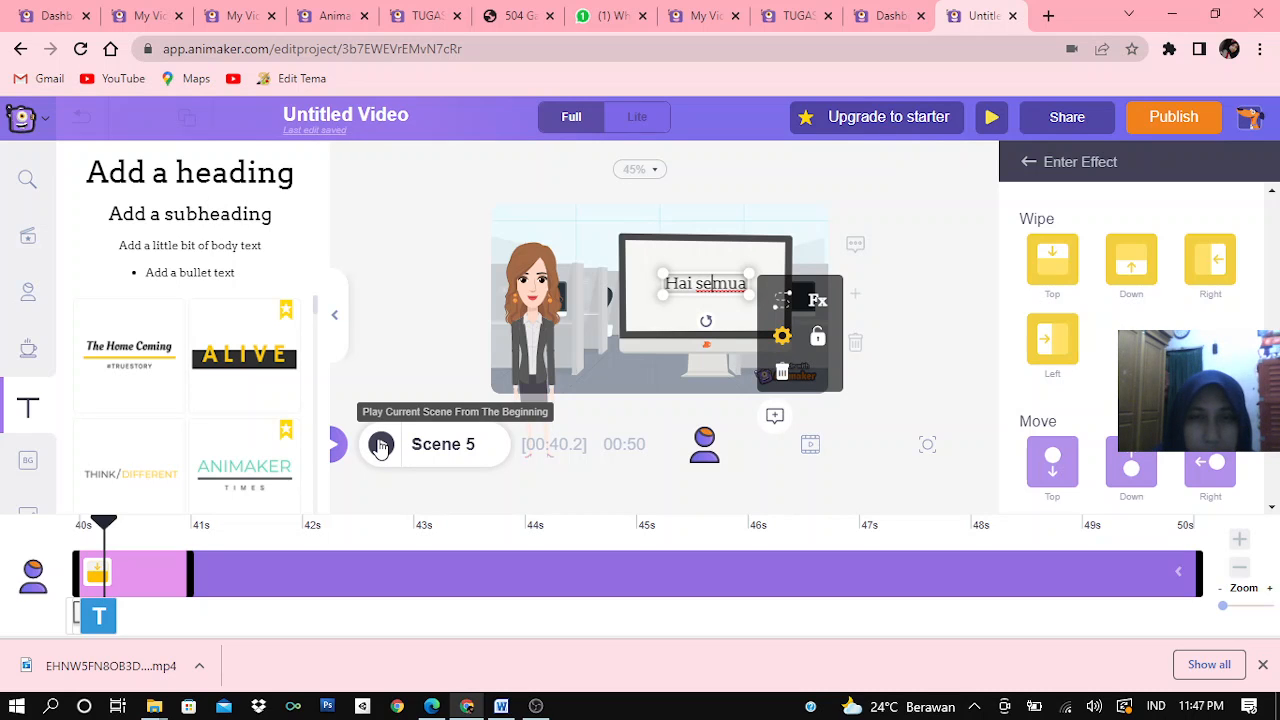
# Delay the start of the "Hai semua" text to about 40.8 s on the timeline and preview Scene 5
pyautogui.click(380, 447)
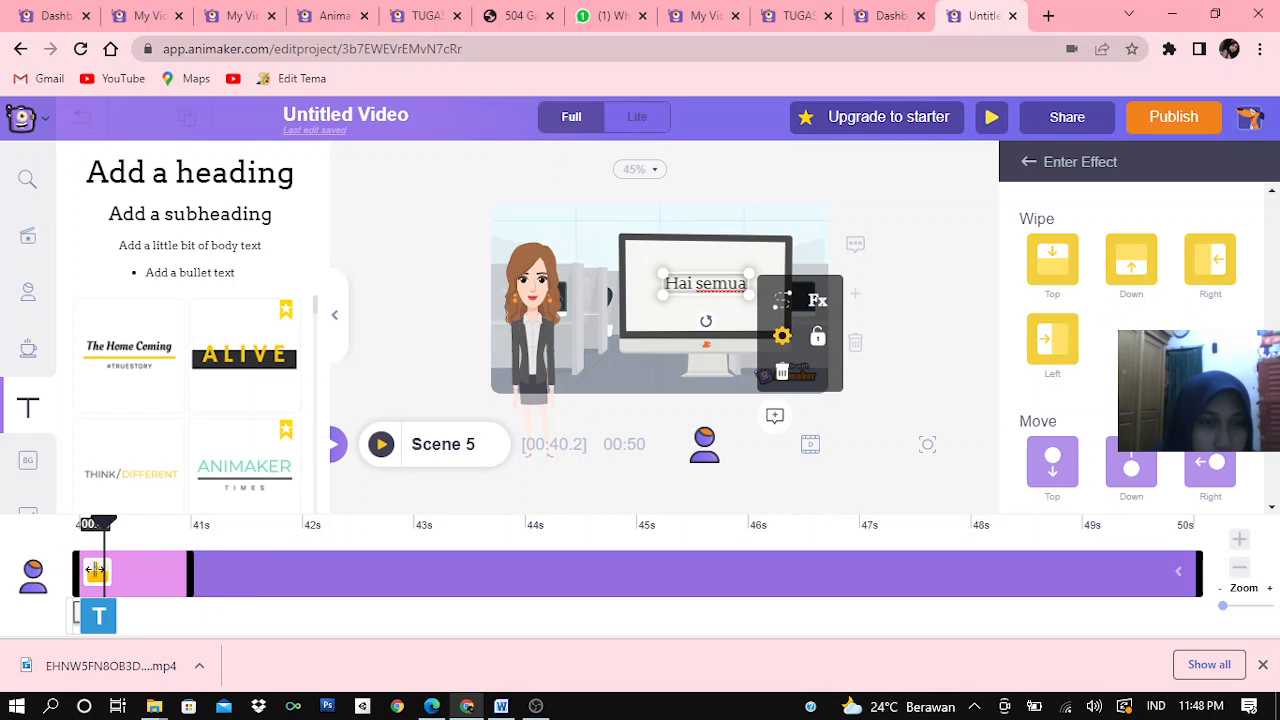
pyautogui.moveTo(130, 573); pyautogui.dragTo(170, 572)
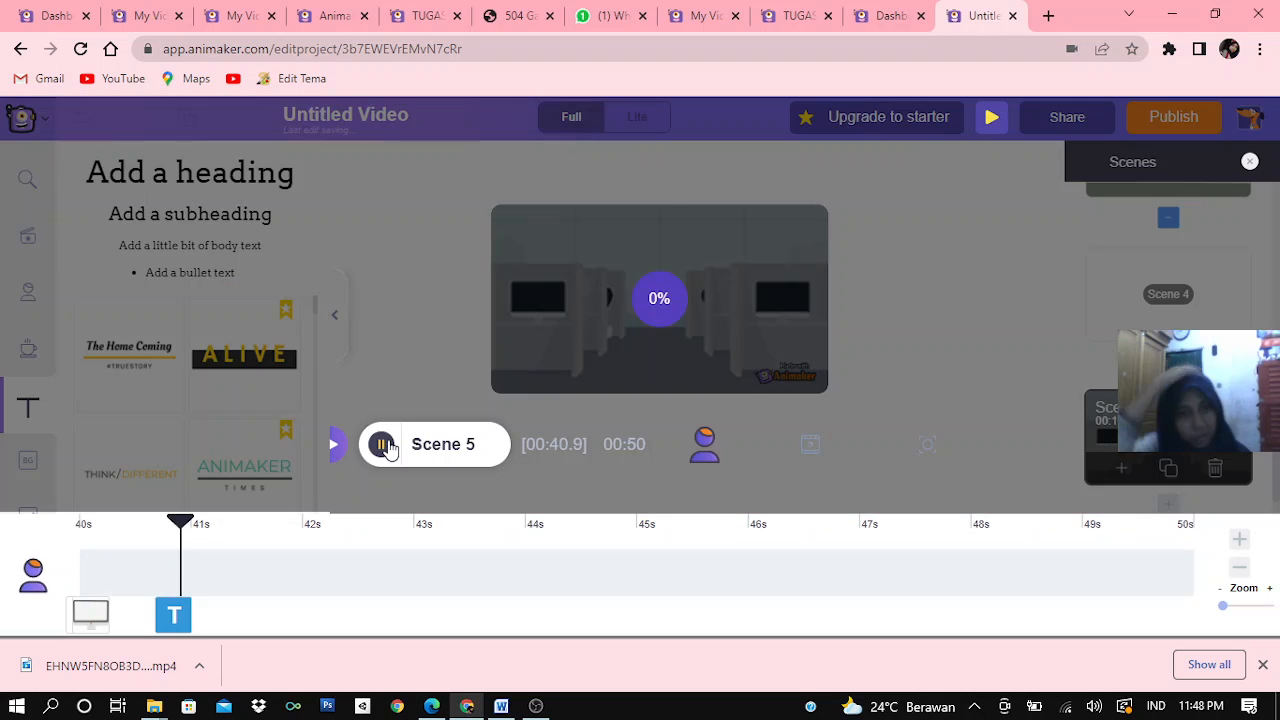
pyautogui.click(386, 447)
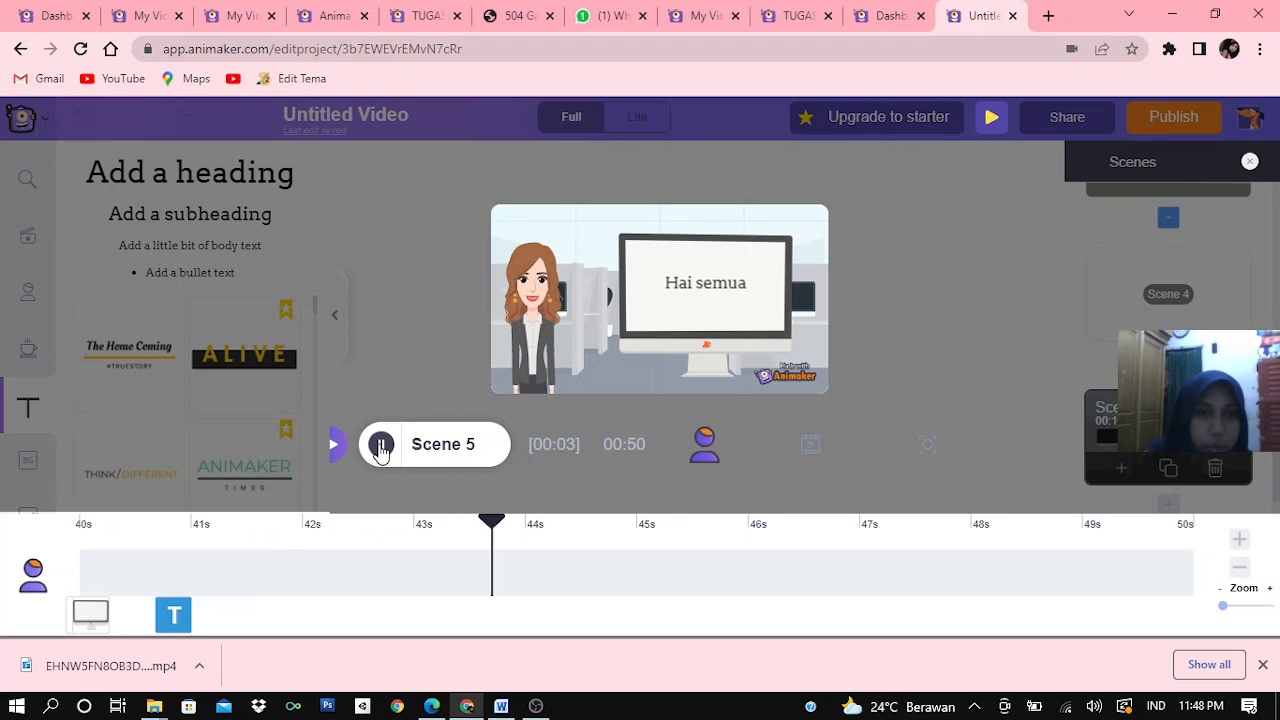
pyautogui.click(381, 445)
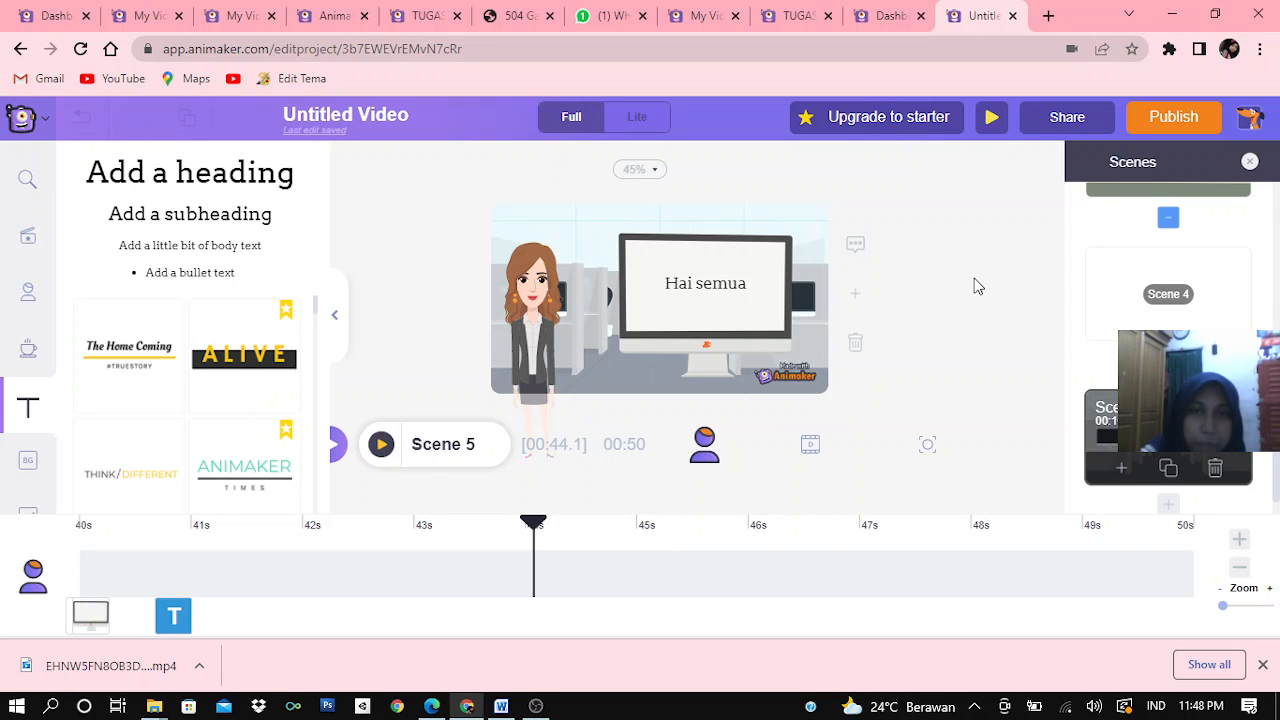
# Add a blank scene after Scene 5
pyautogui.click(1170, 505)
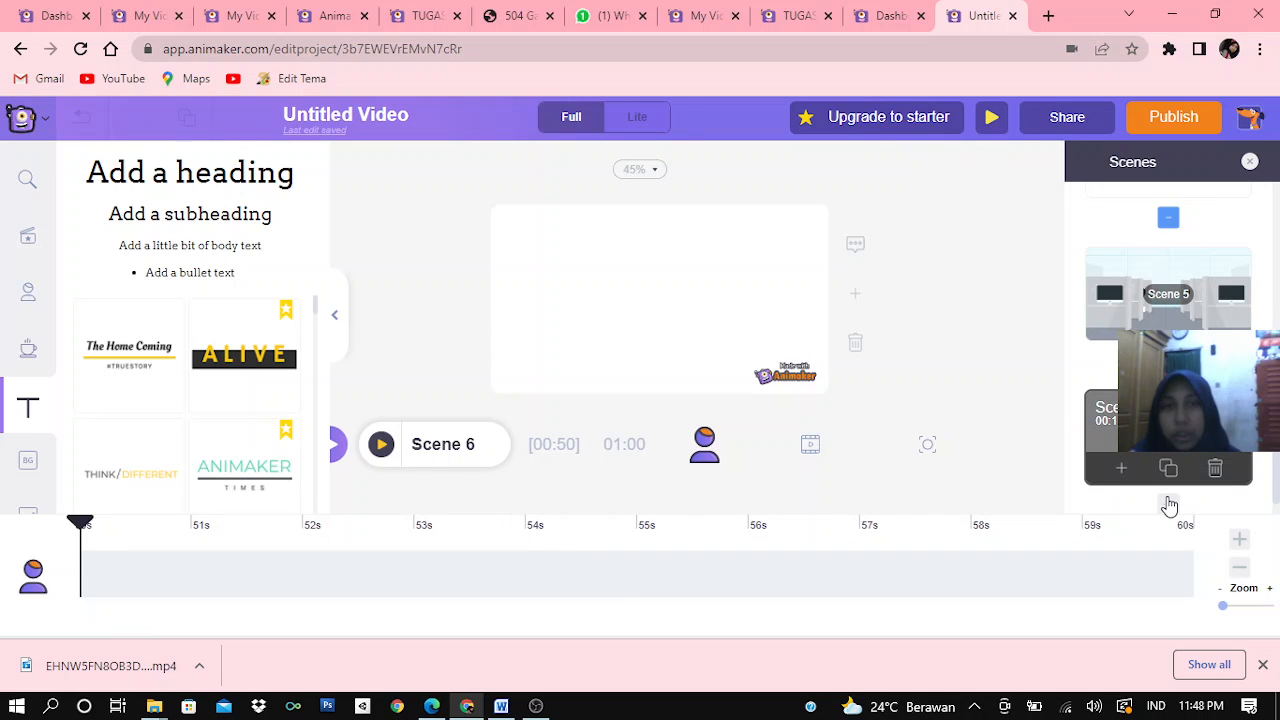